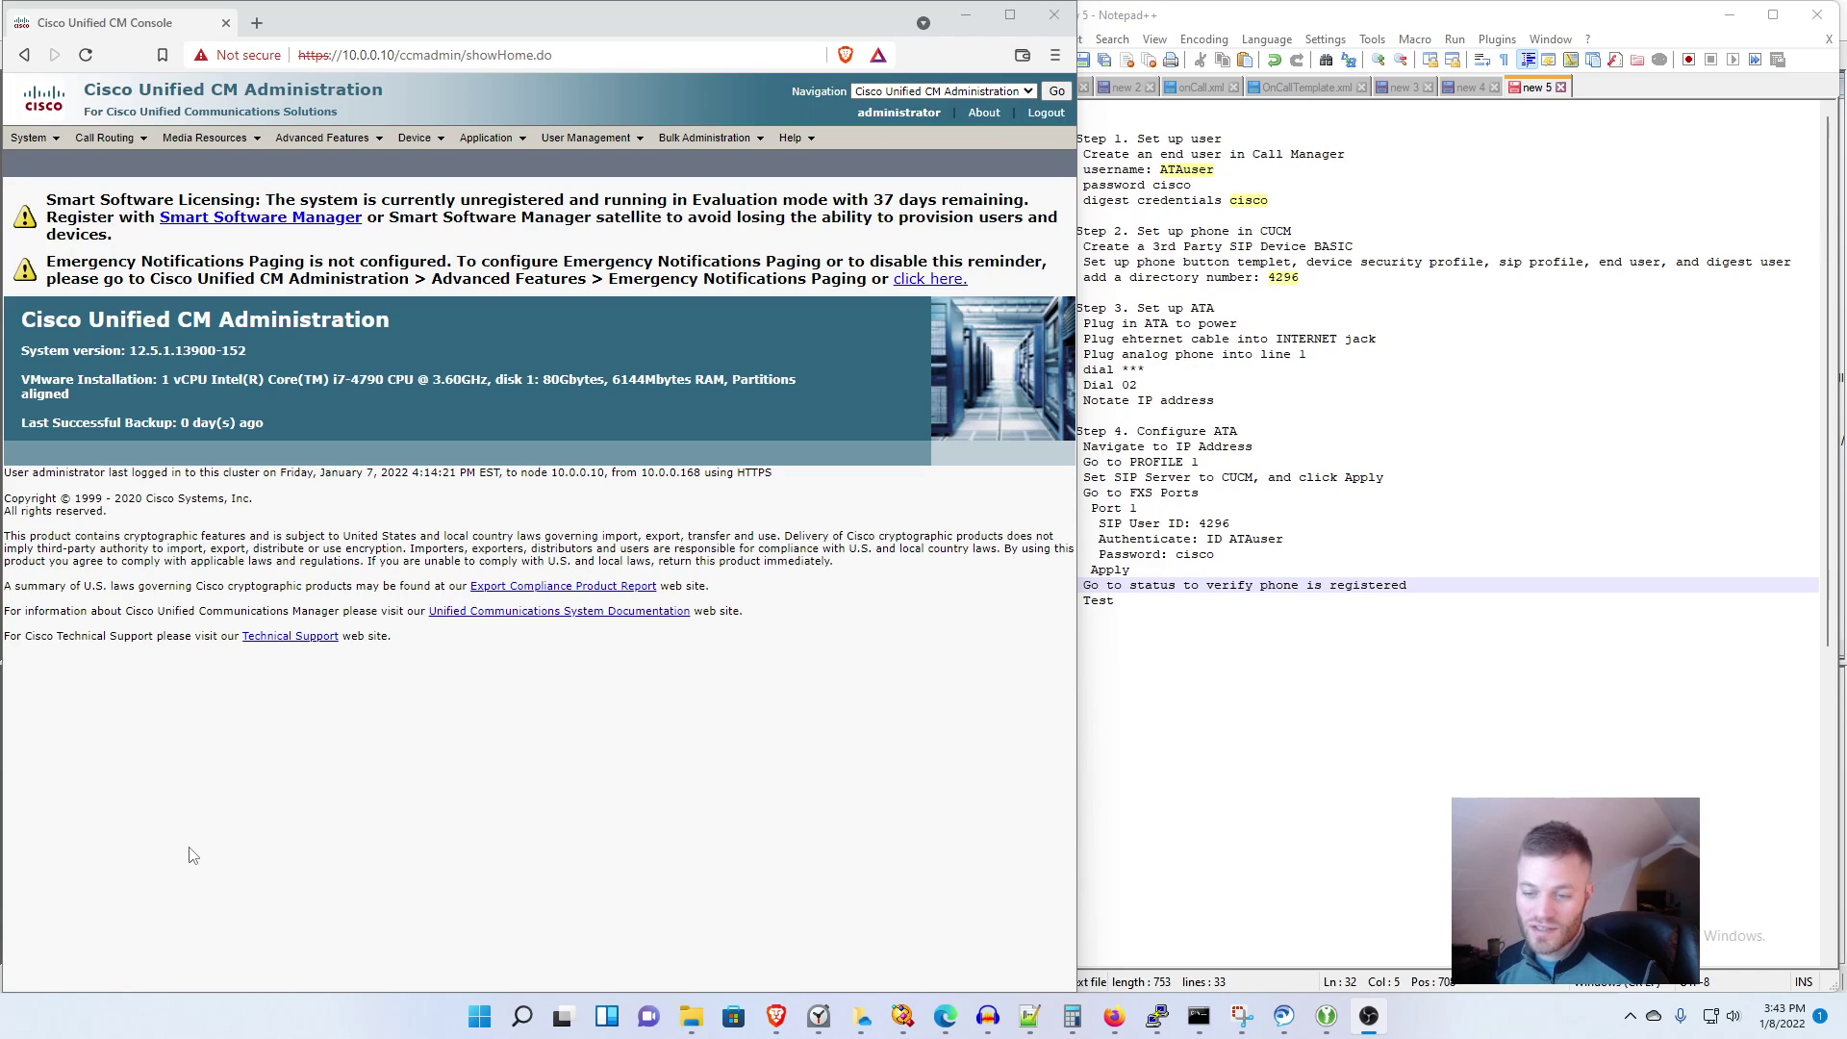
Step: Bring the setup notes forward and highlight the Step 1 heading
{"action": "left_click", "coordinate": [1332, 161]}
{"action": "left_click_drag", "start_coordinate": [1222, 139], "coordinate": [1080, 142]}
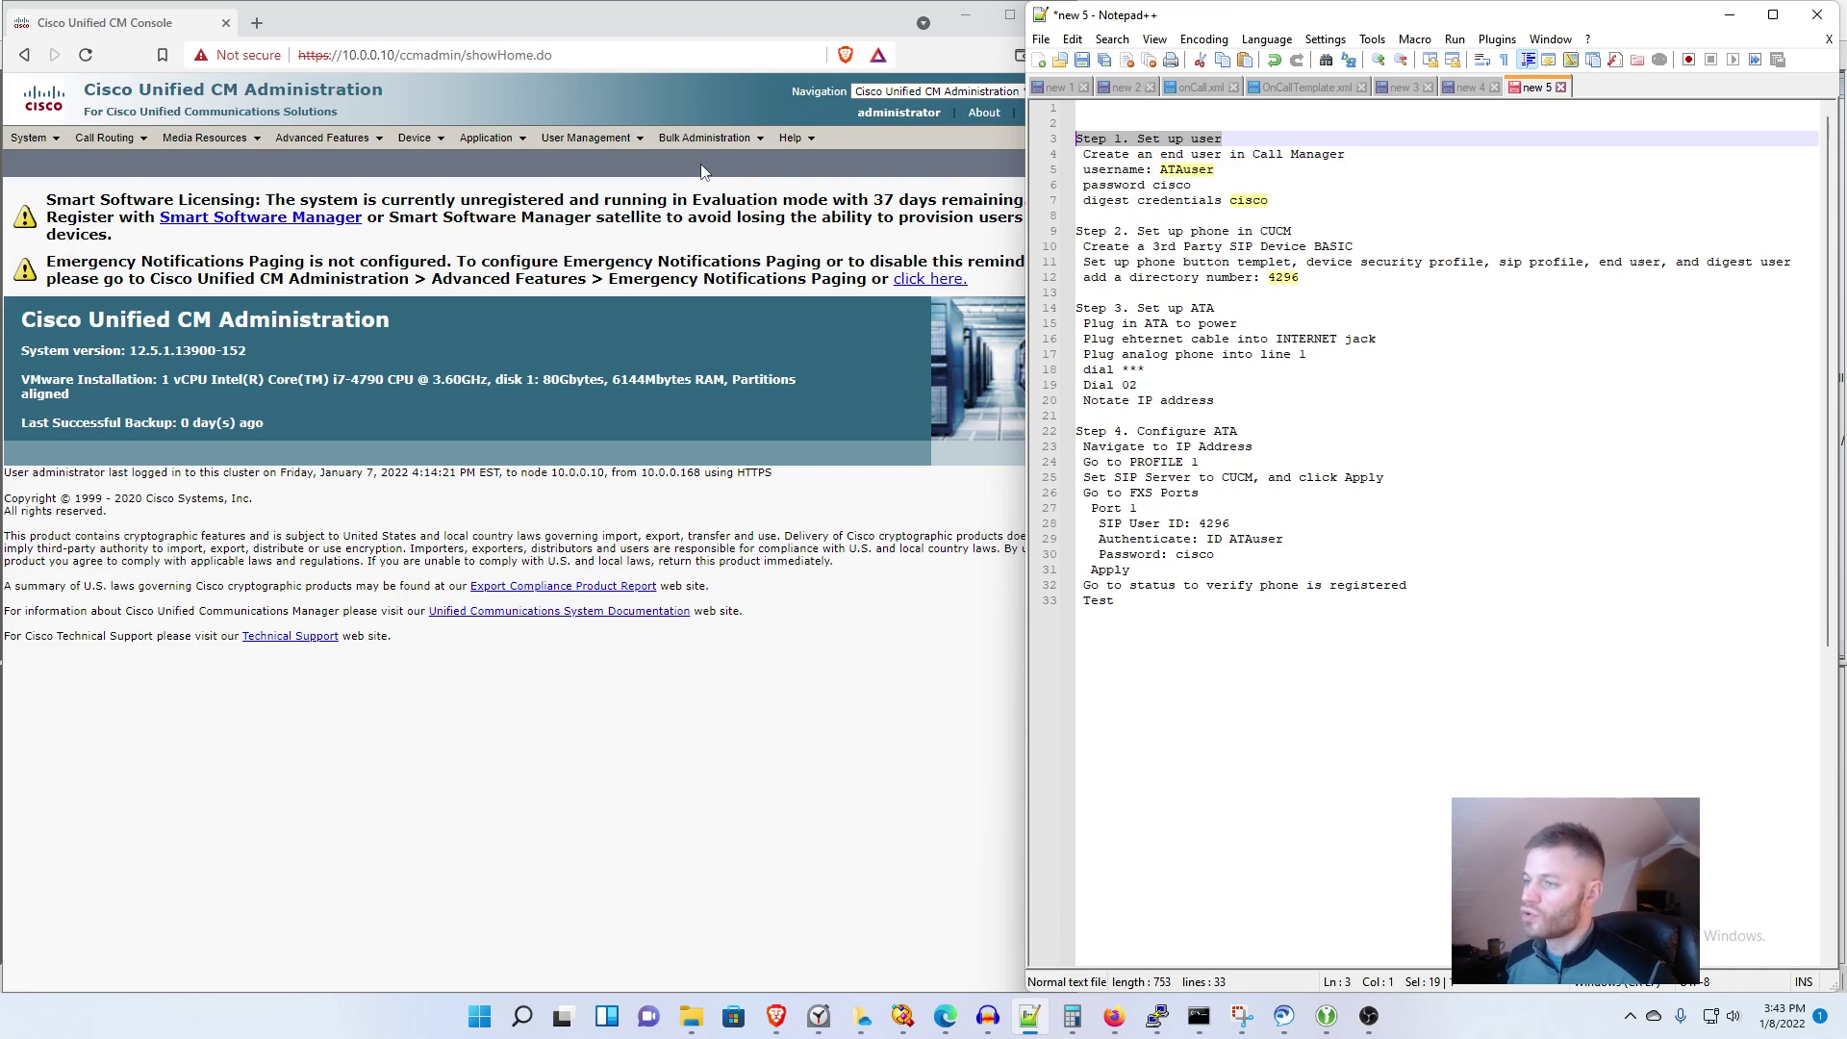
Step: Start a new end user and paste User ID ATAuser from the notes
{"action": "mouse_move", "coordinate": [589, 138]}
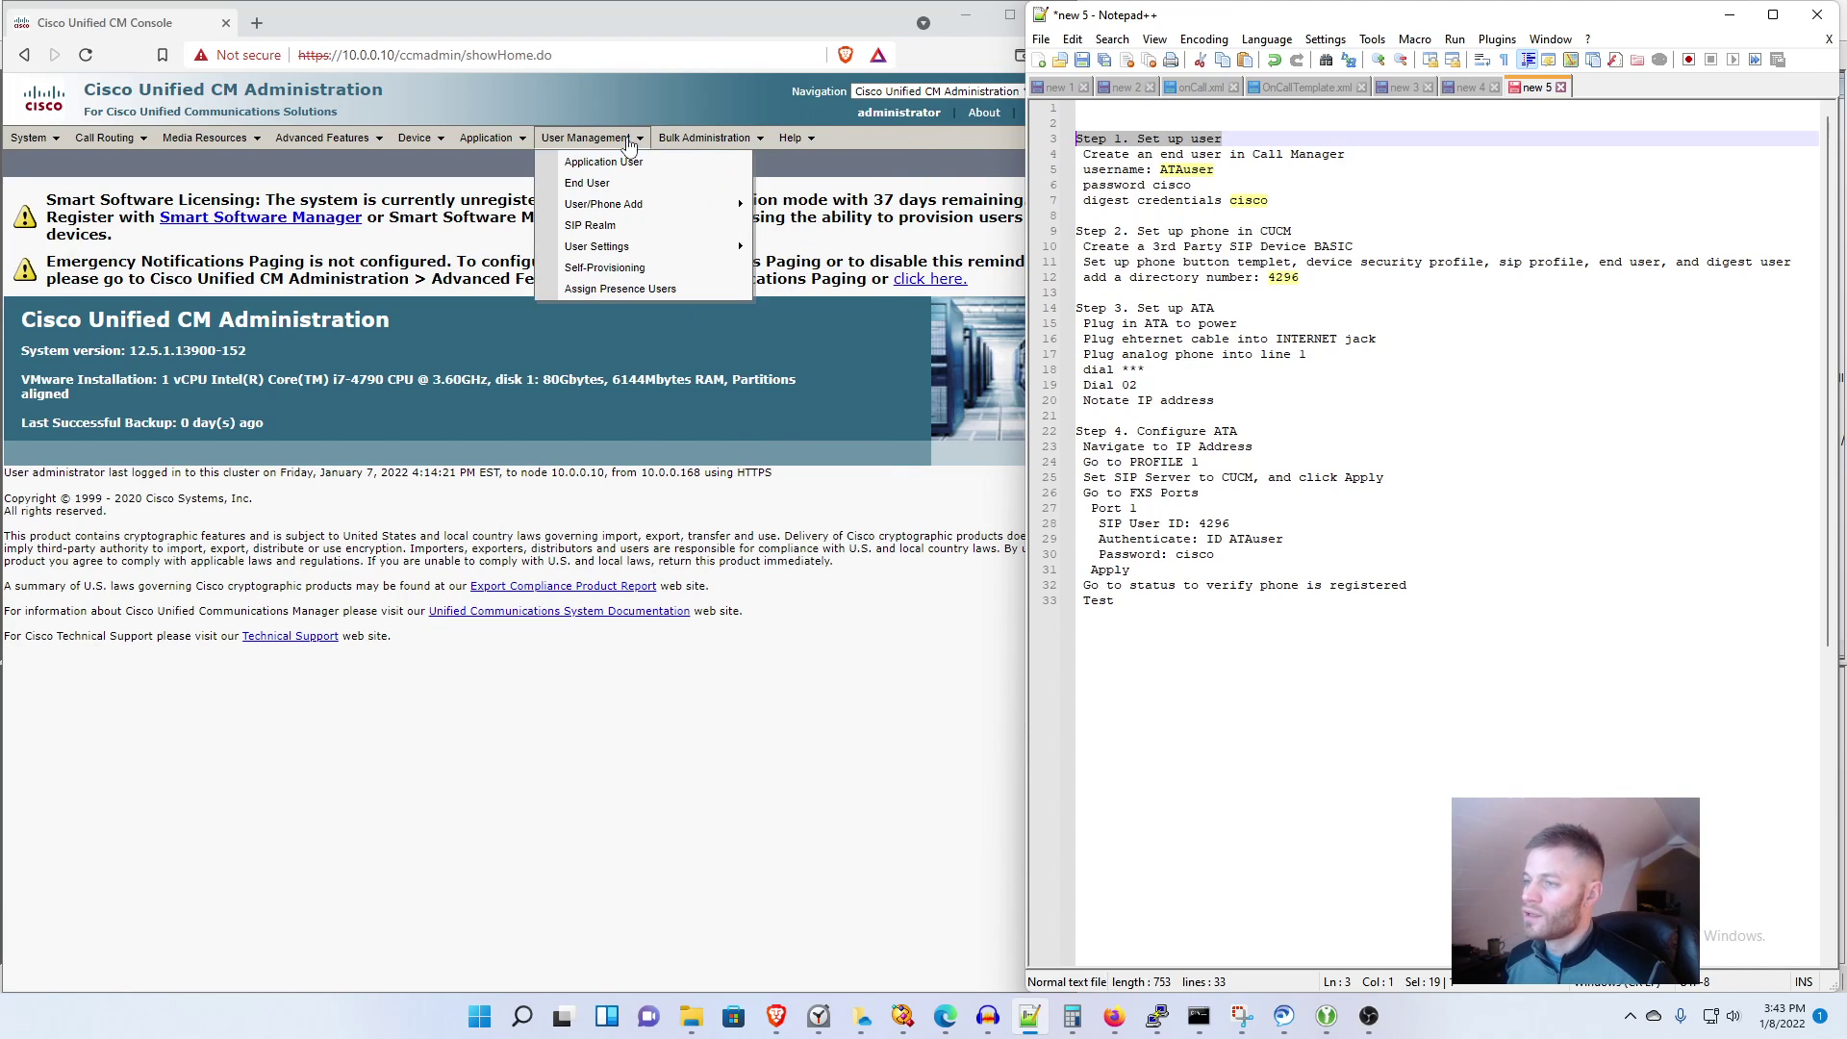
{"action": "left_click", "coordinate": [620, 184]}
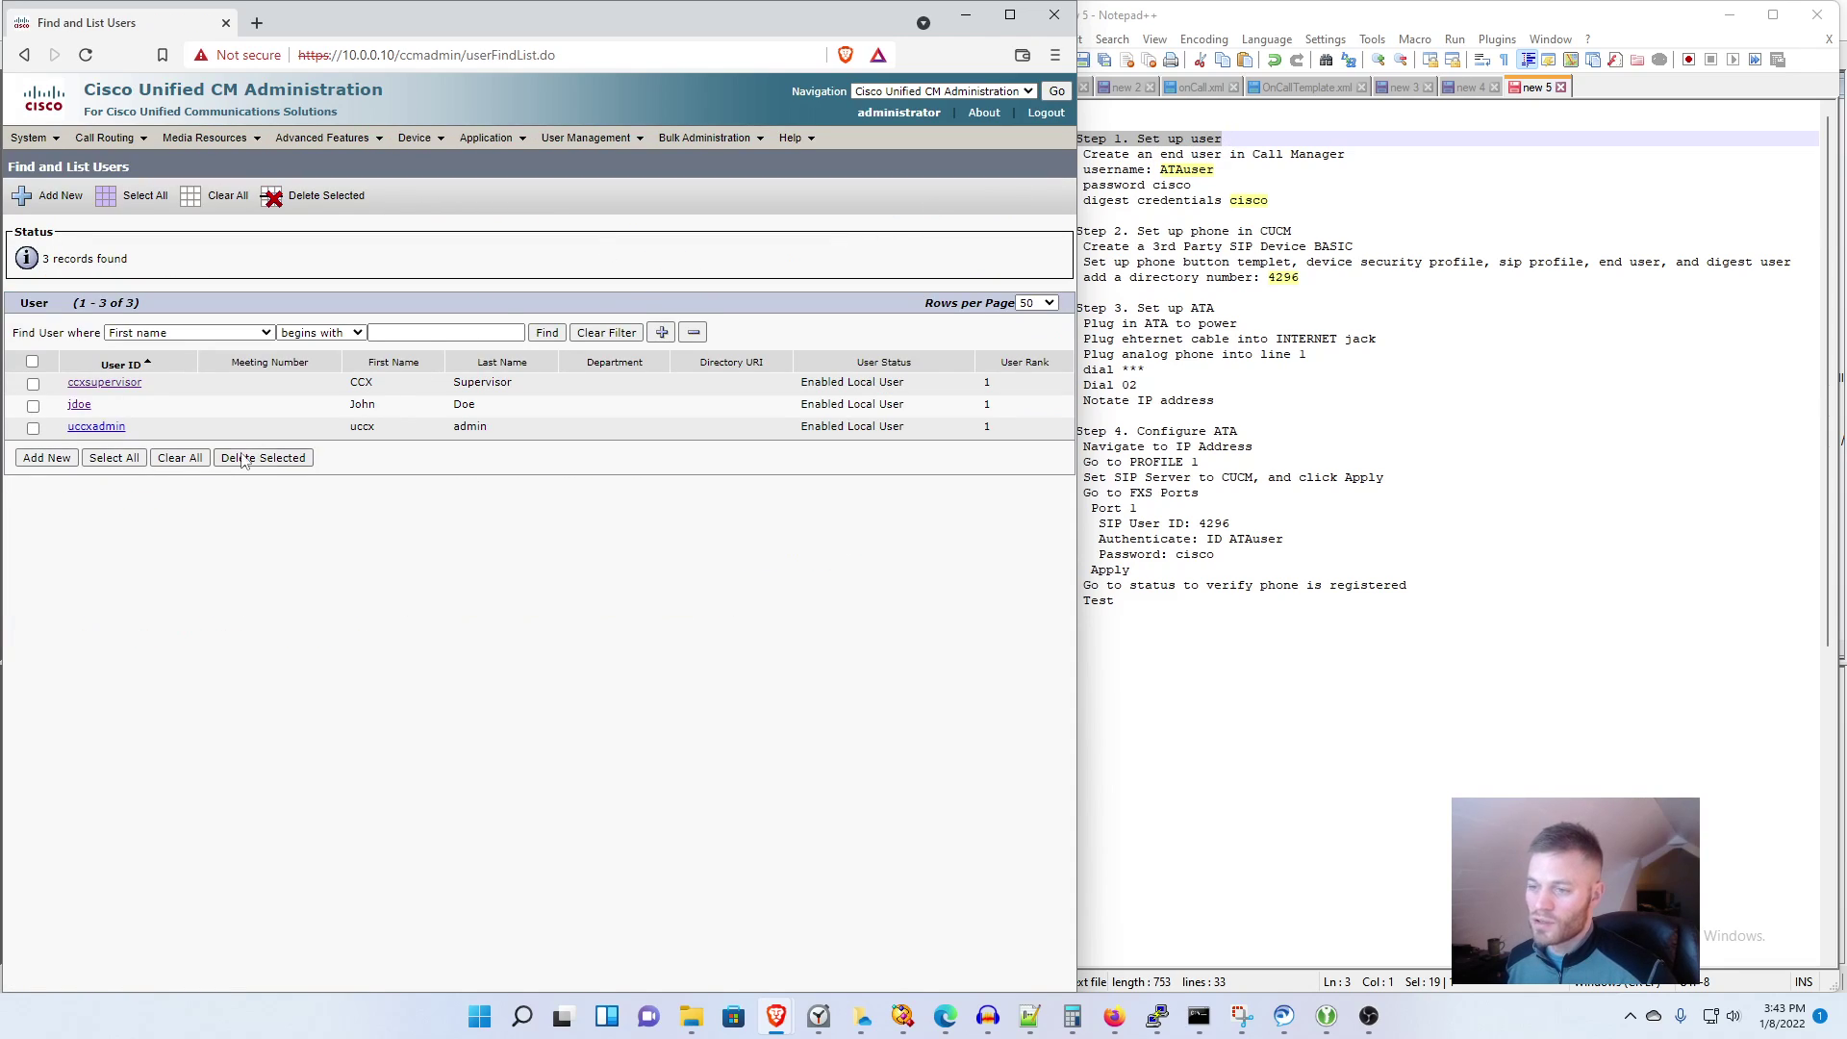
{"action": "left_click", "coordinate": [48, 459]}
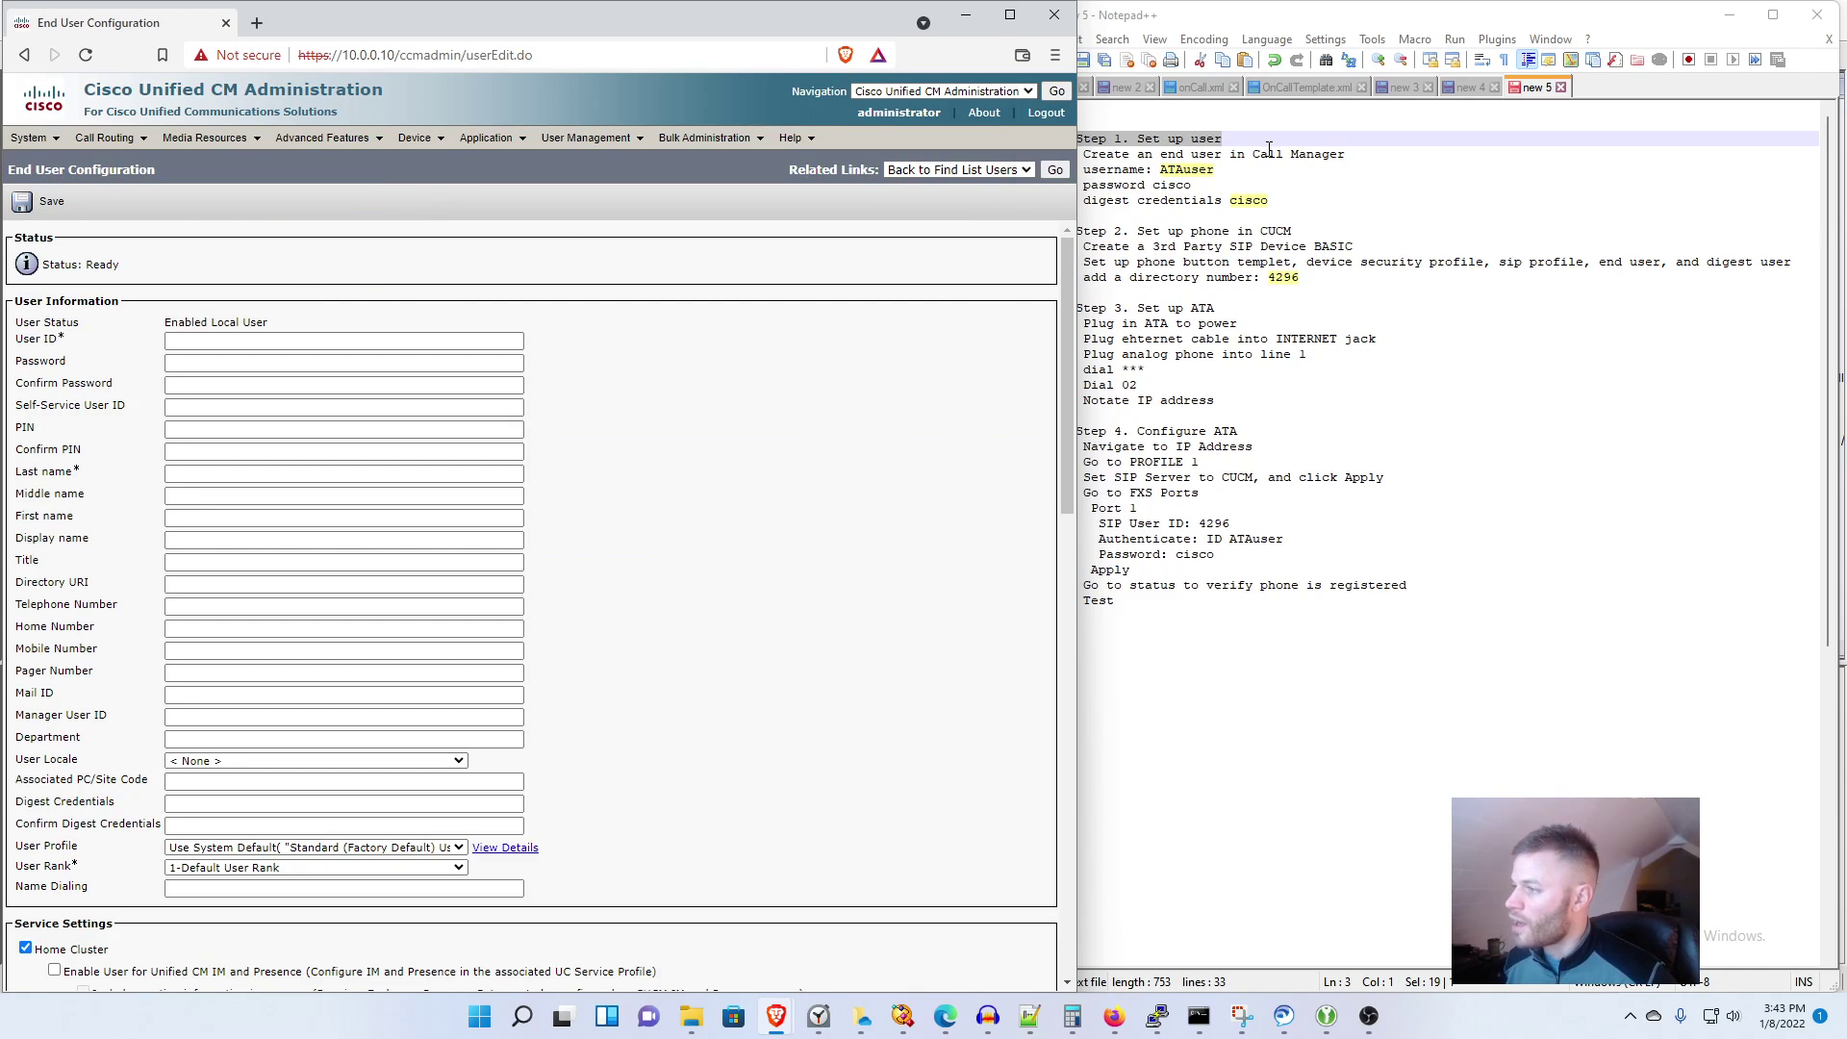
{"action": "double_click", "coordinate": [1179, 170]}
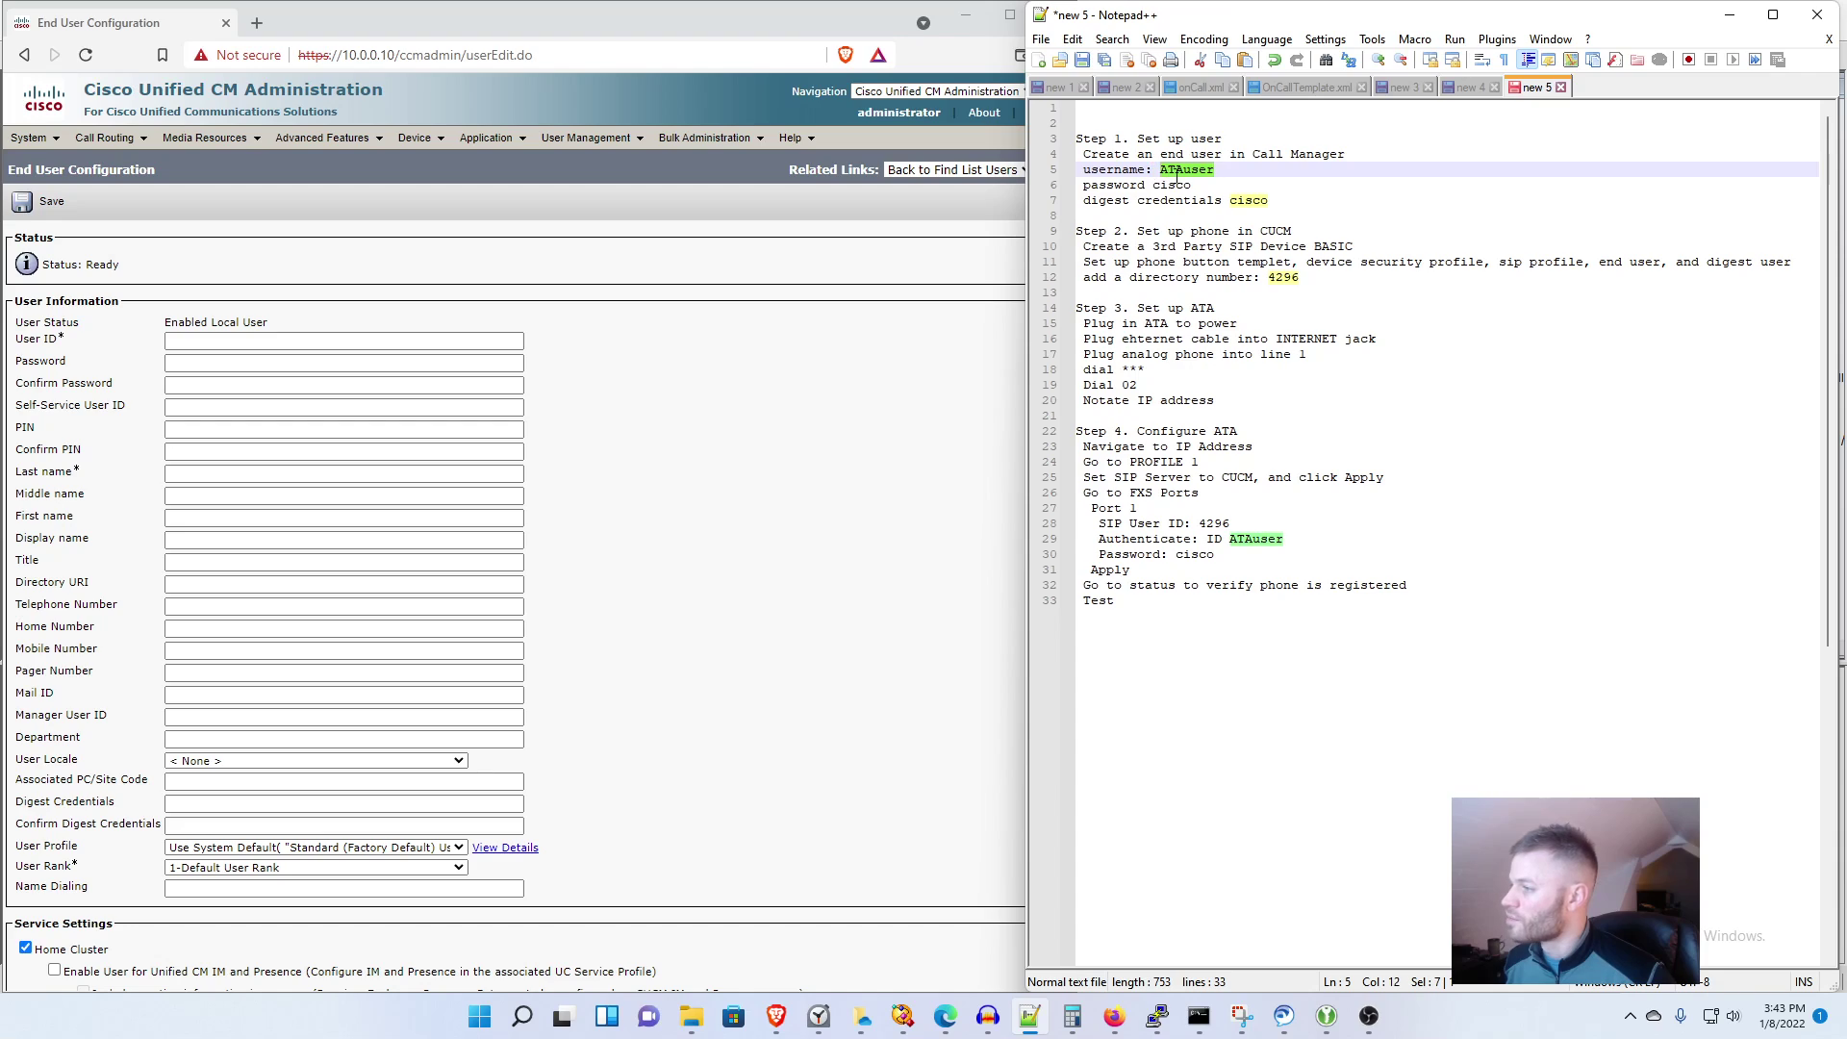
{"action": "left_click", "coordinate": [1233, 159]}
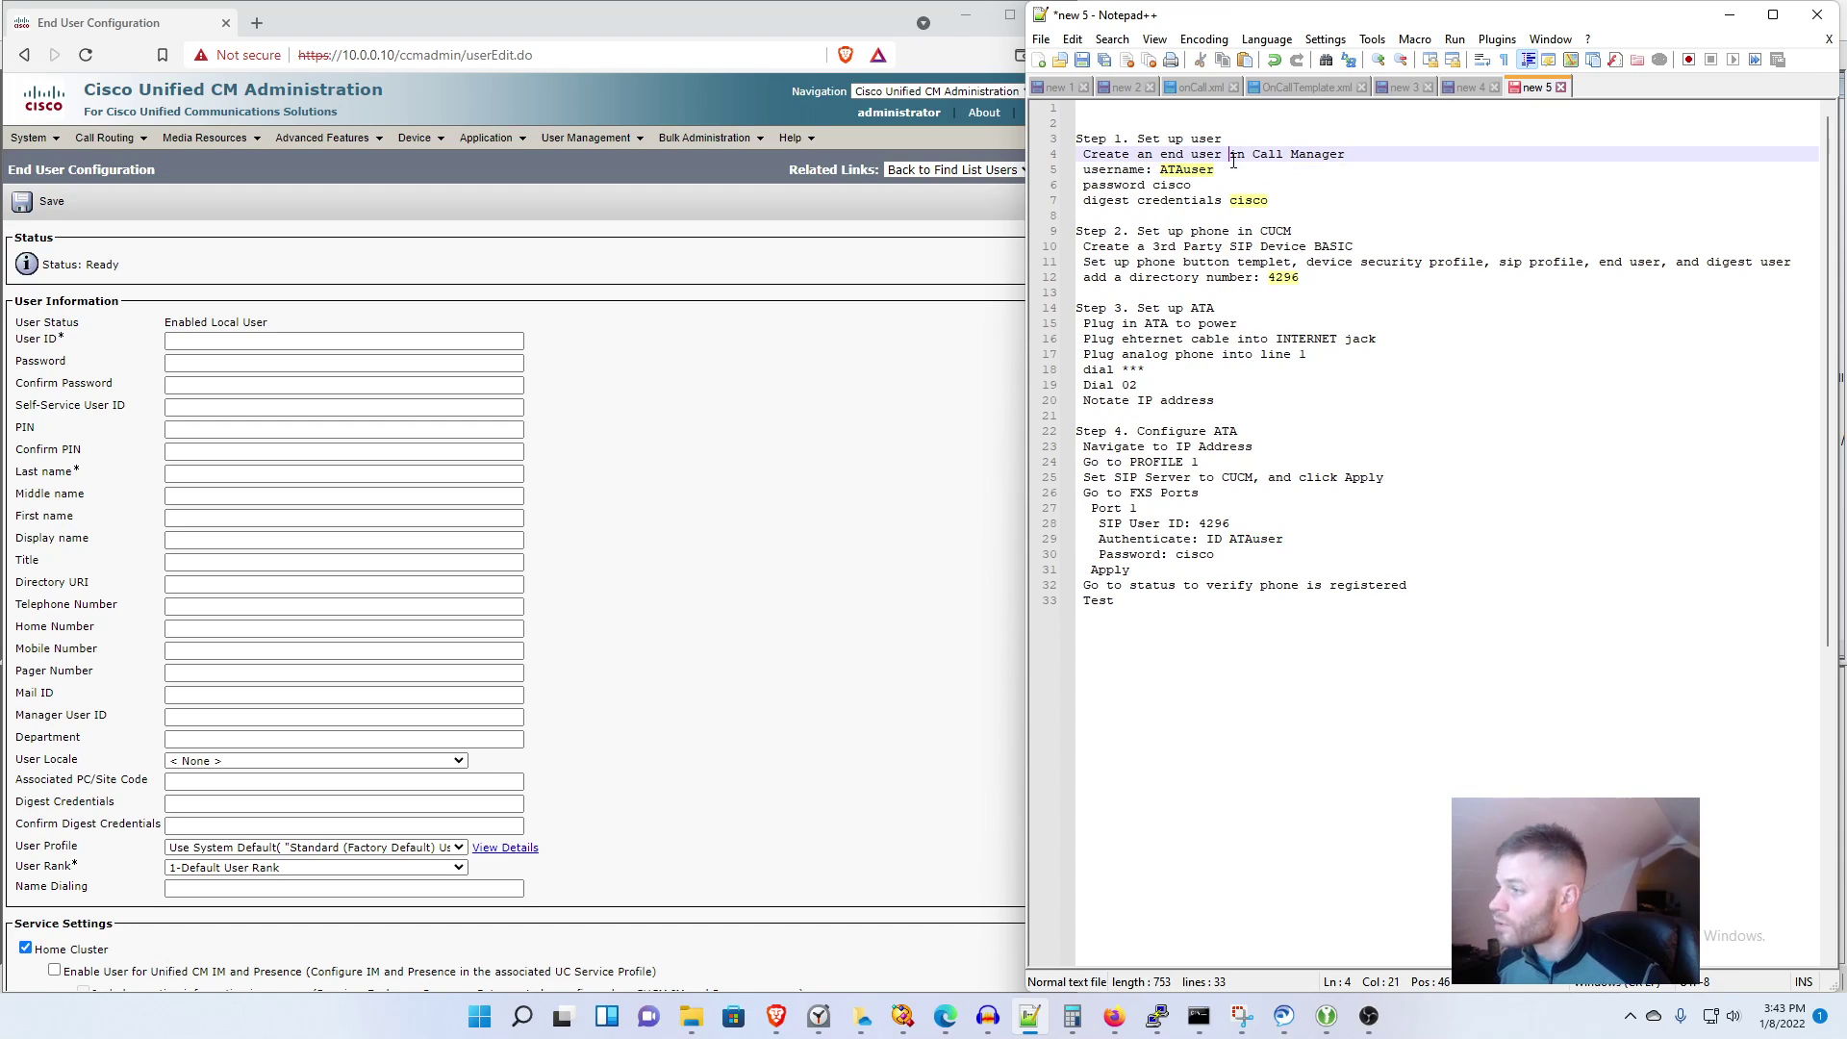
{"action": "left_click_drag", "start_coordinate": [1215, 170], "coordinate": [1159, 171]}
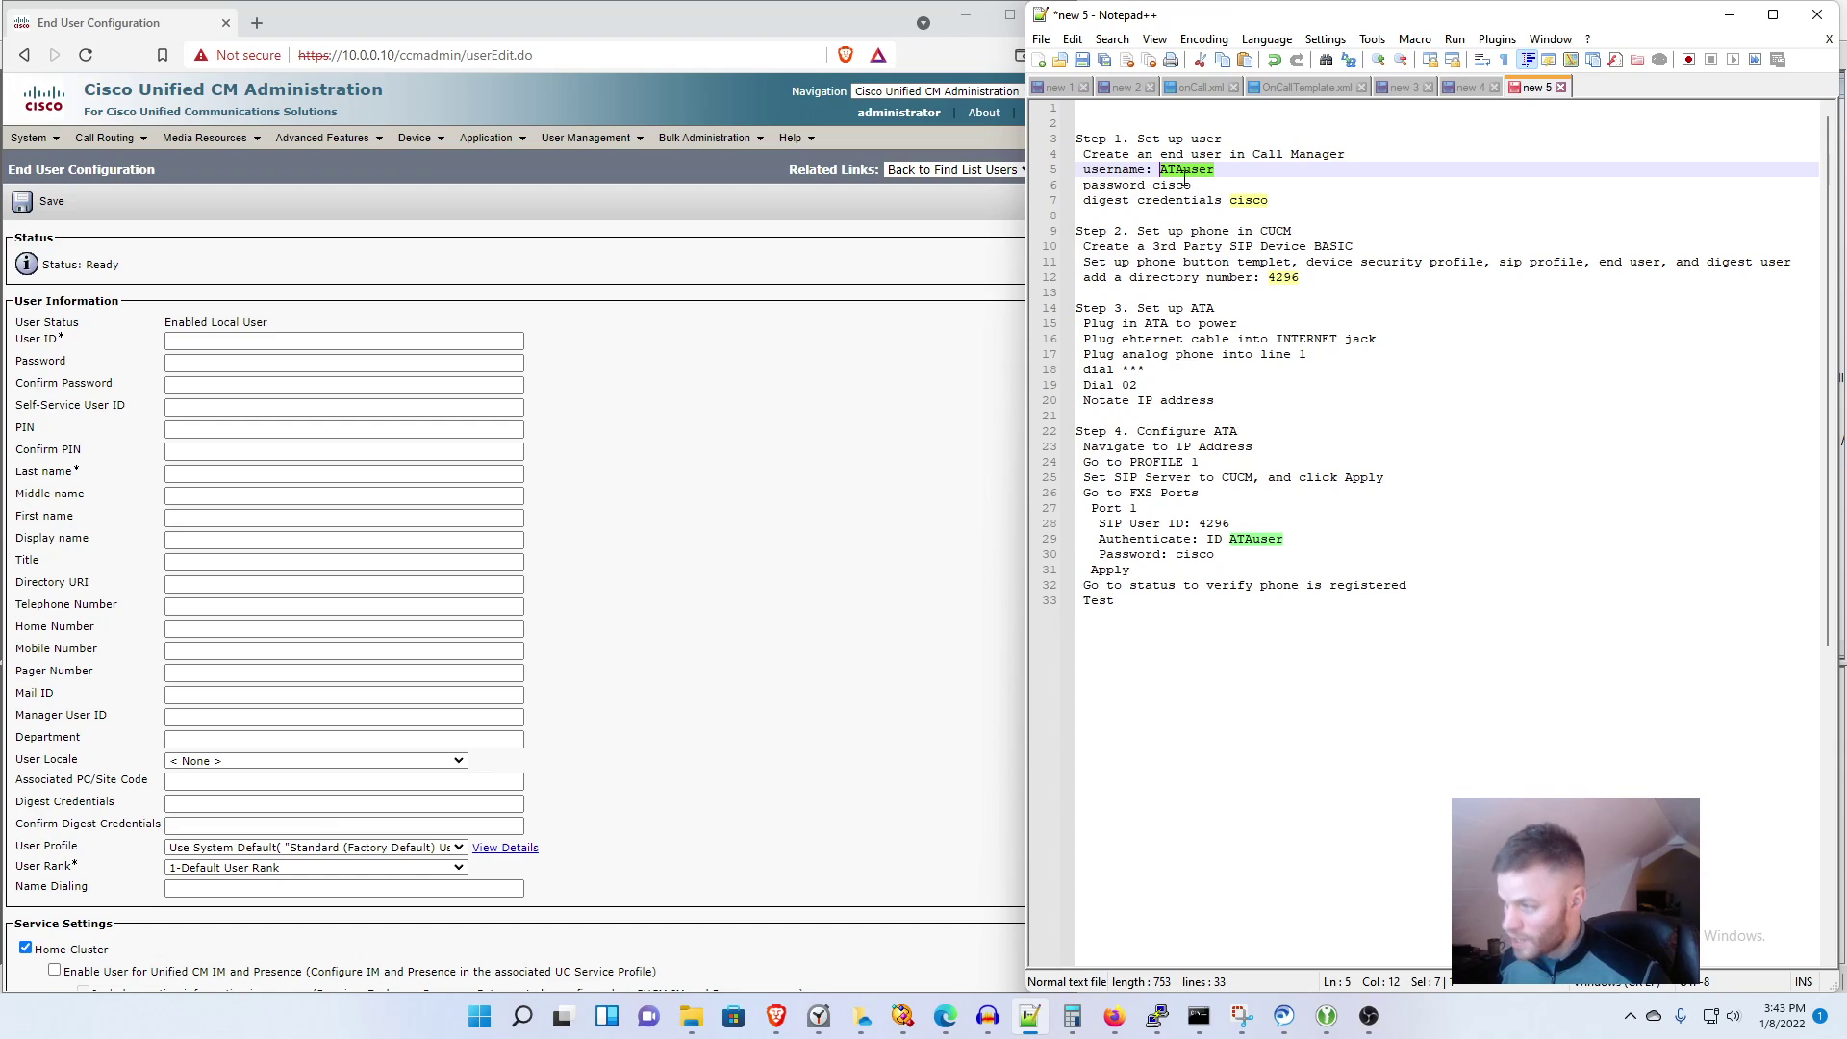
{"action": "key", "text": "ctrl+c"}
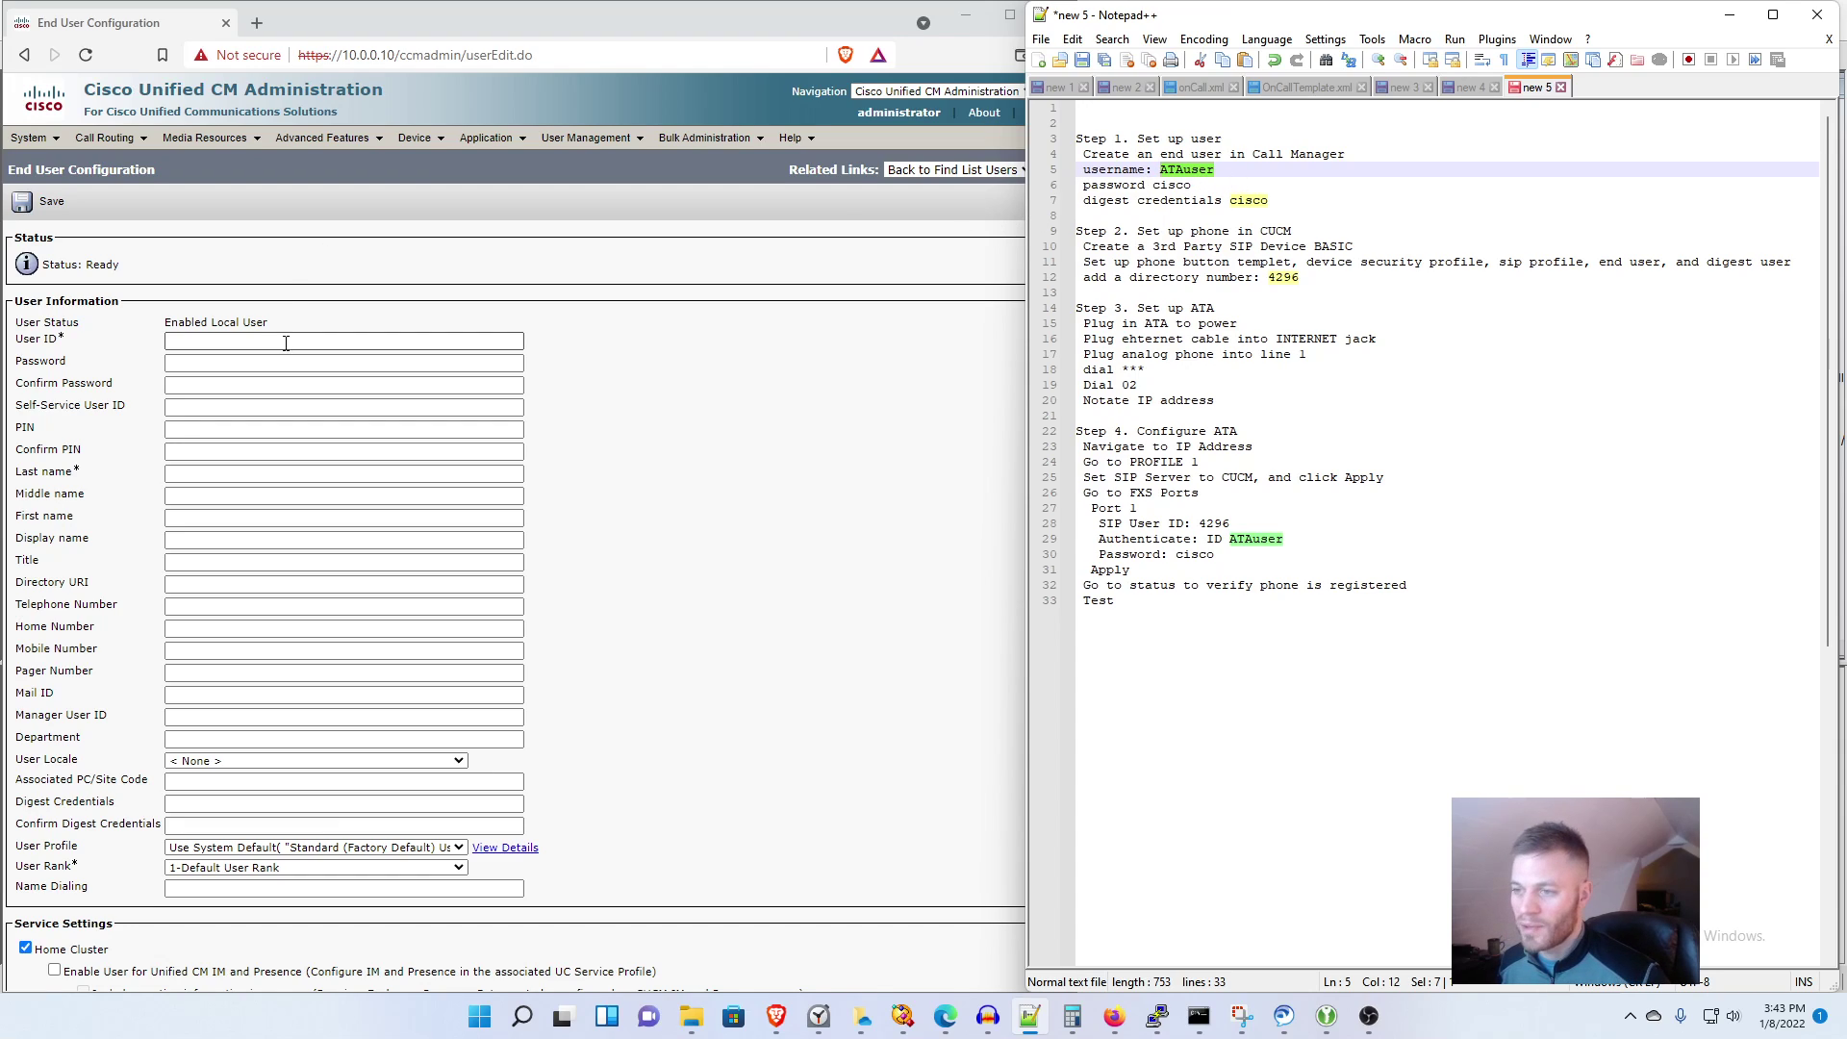
{"action": "left_click", "coordinate": [285, 342]}
{"action": "key", "text": "ctrl+v"}
{"action": "key", "text": "Escape"}
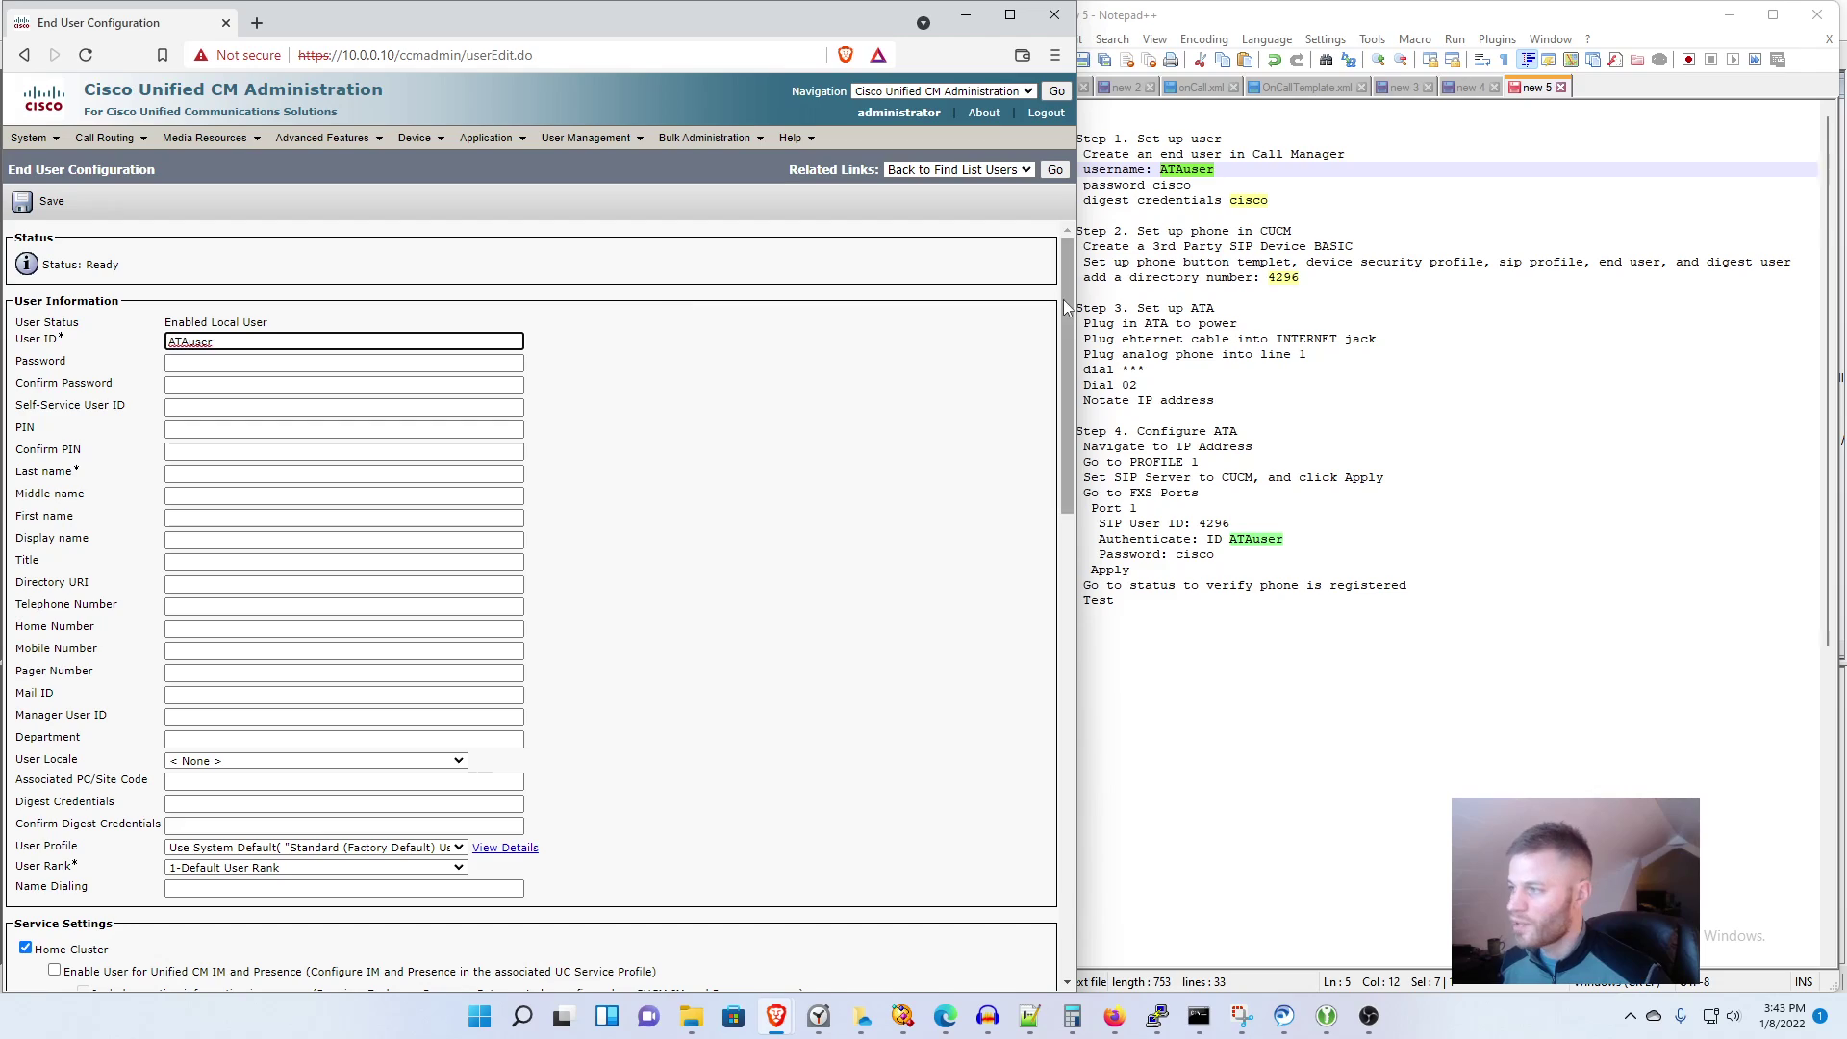
Step: Fill in the end user's password and digest credentials from the notes
{"action": "left_click", "coordinate": [1220, 196]}
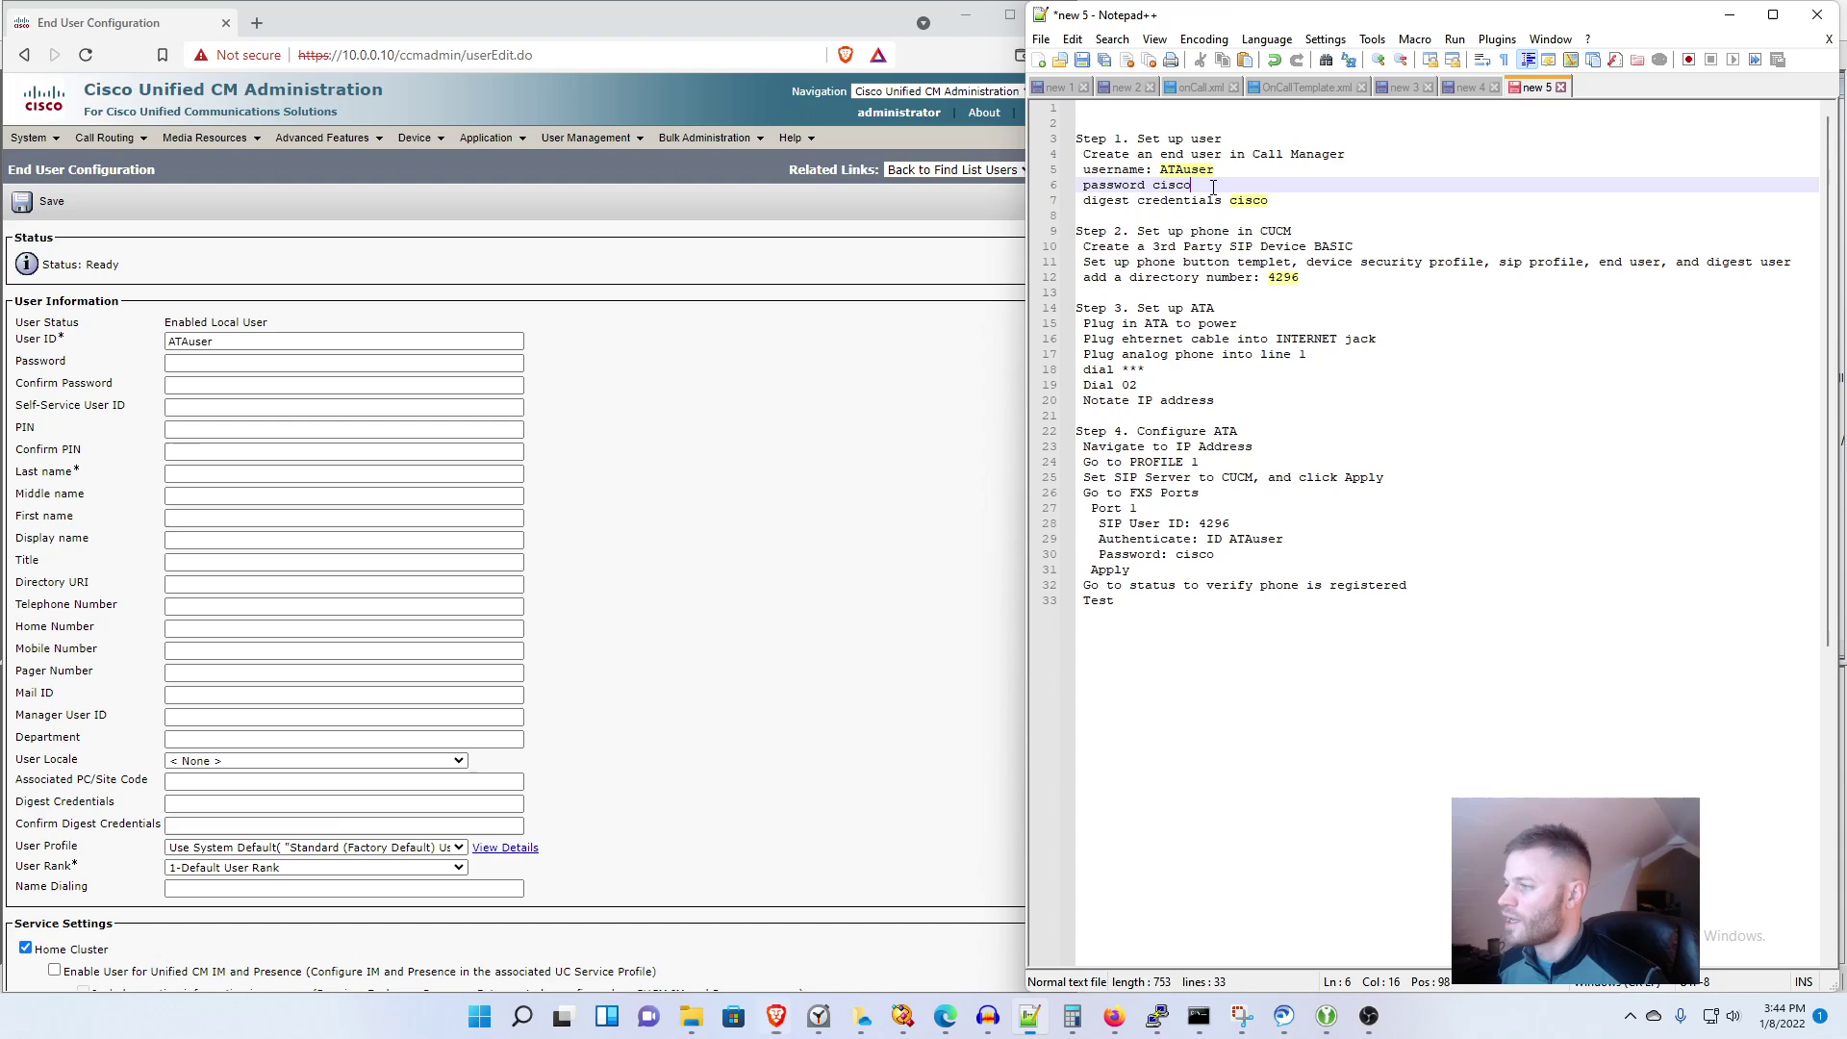
{"action": "left_click_drag", "start_coordinate": [1193, 185], "coordinate": [1168, 184]}
{"action": "left_click", "coordinate": [182, 361]}
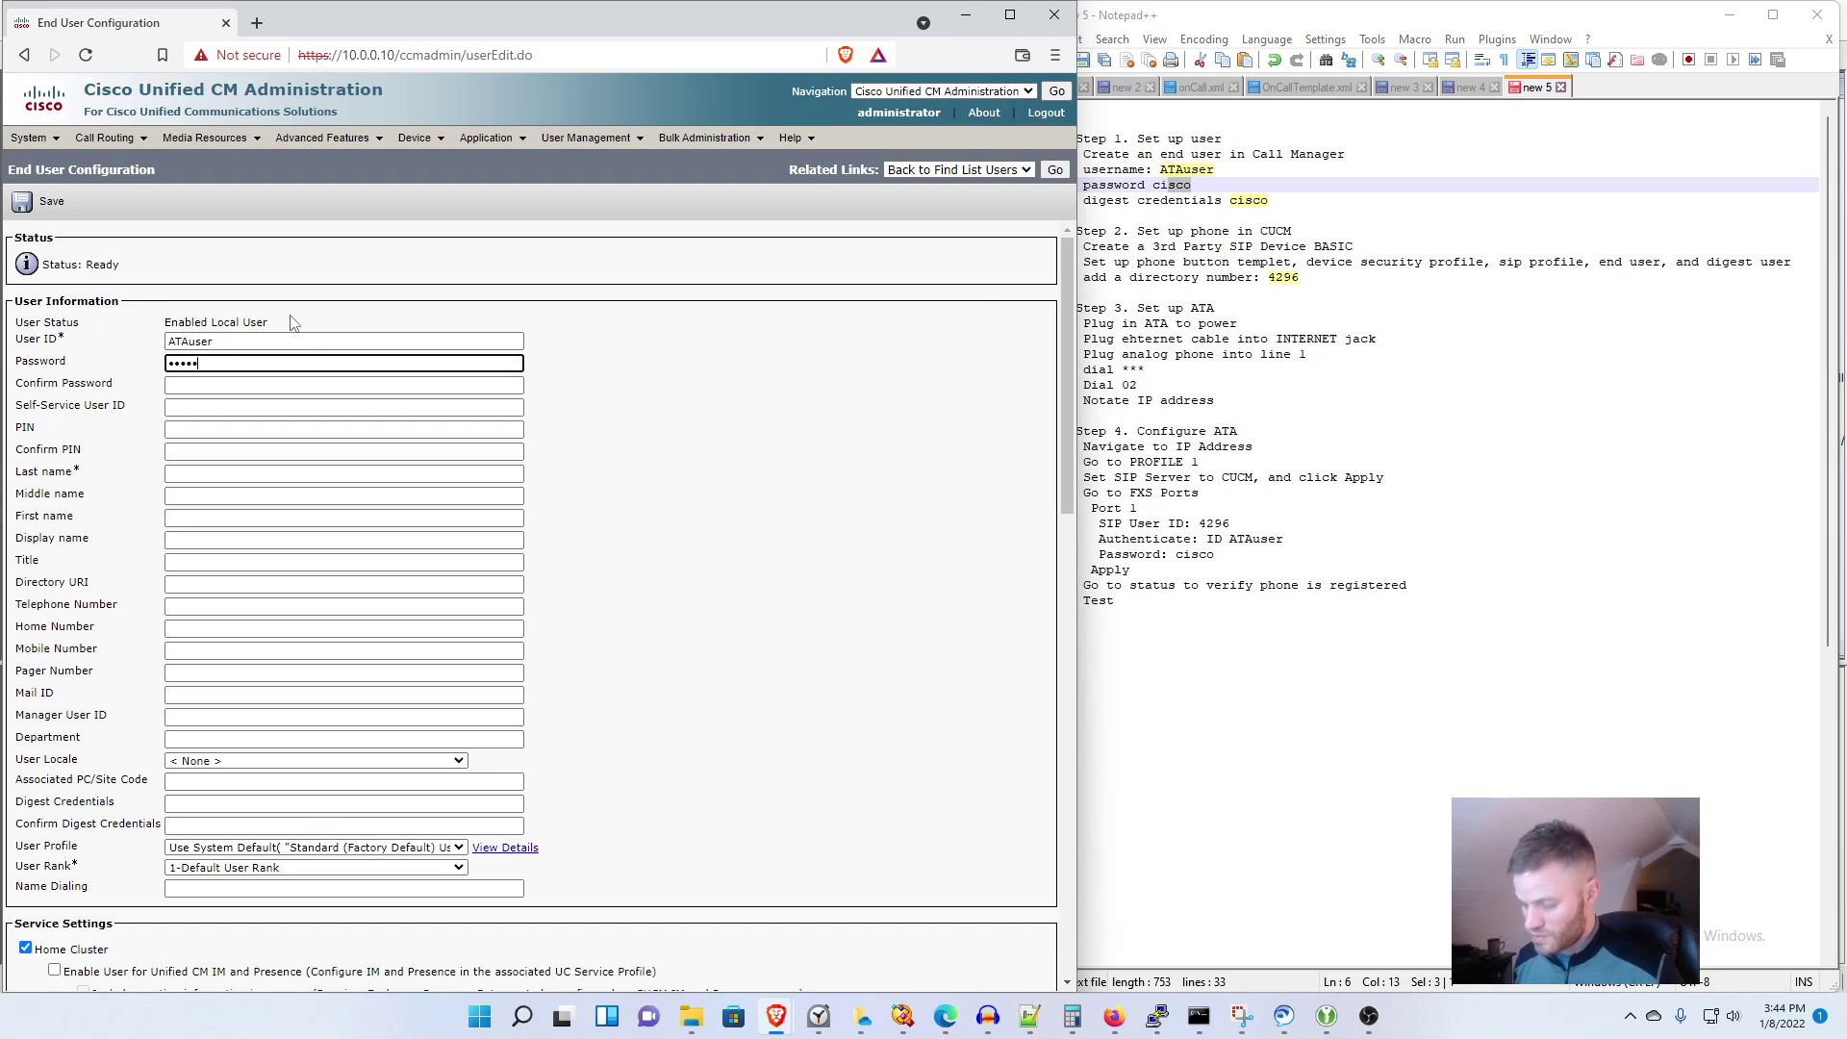
{"action": "key", "text": "Tab"}
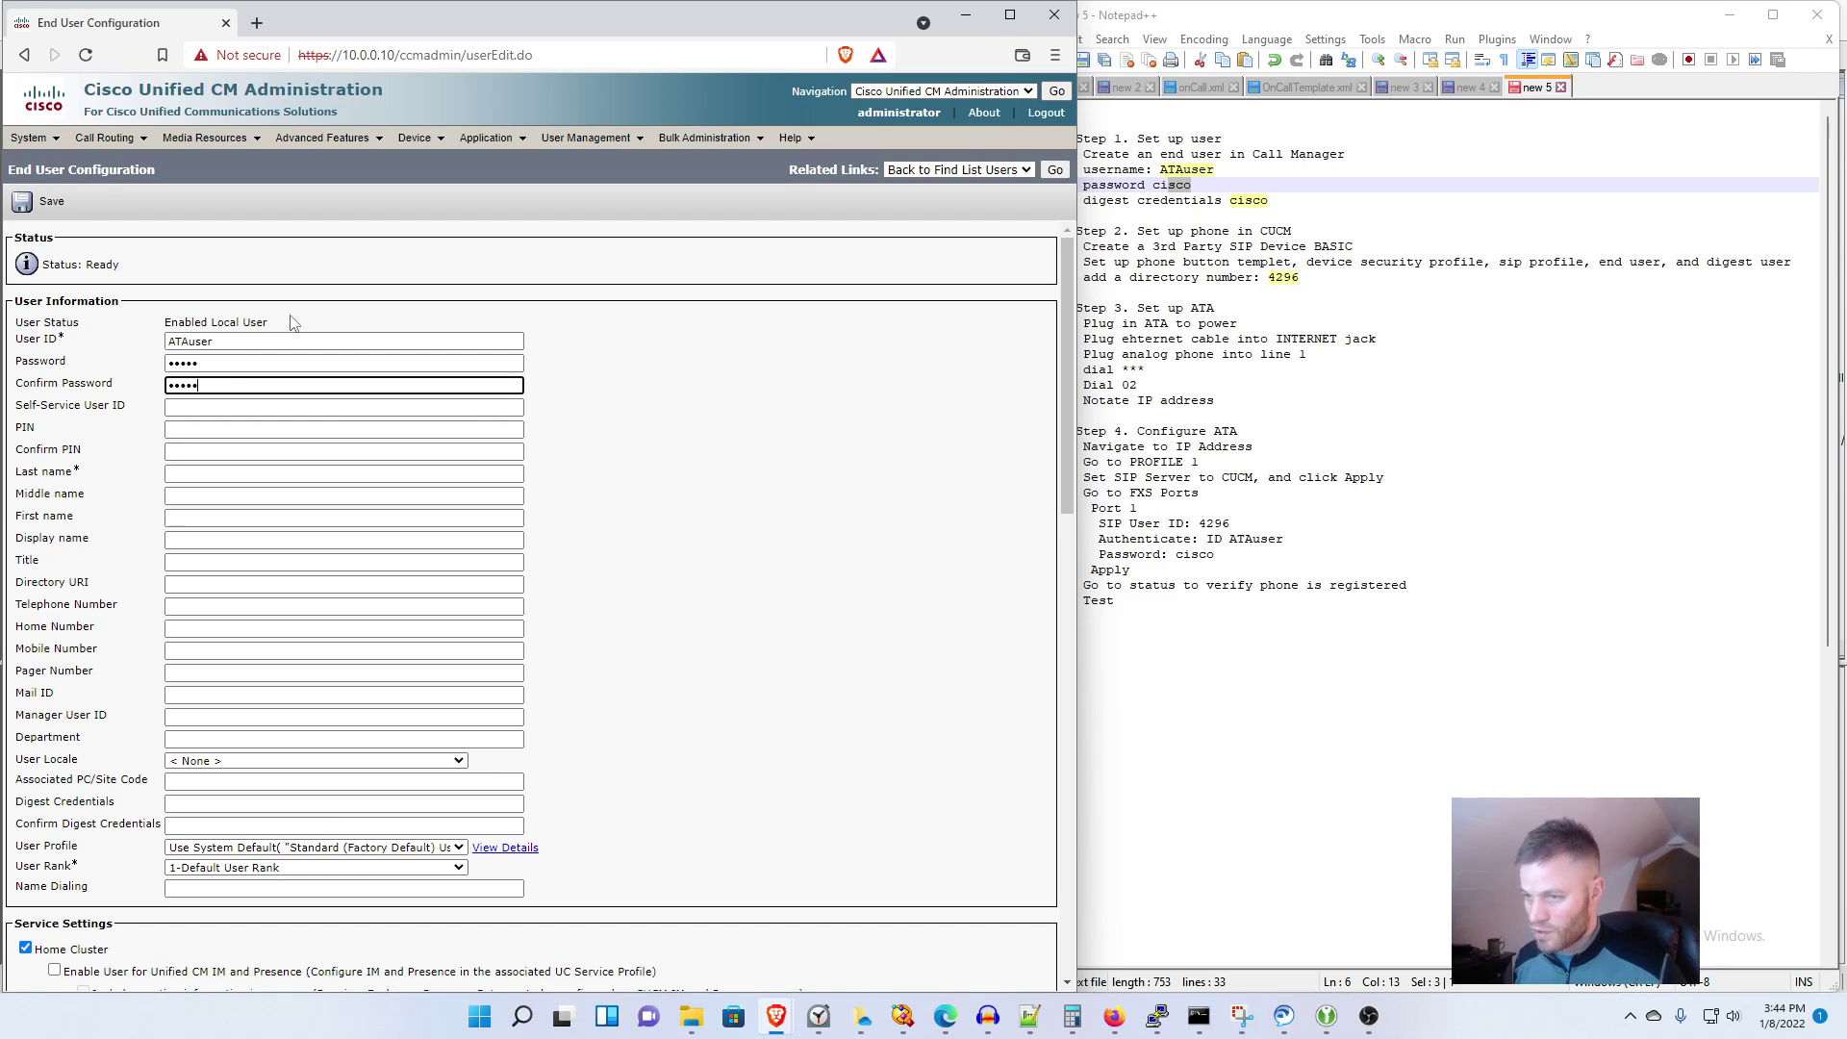
{"action": "left_click", "coordinate": [1330, 200]}
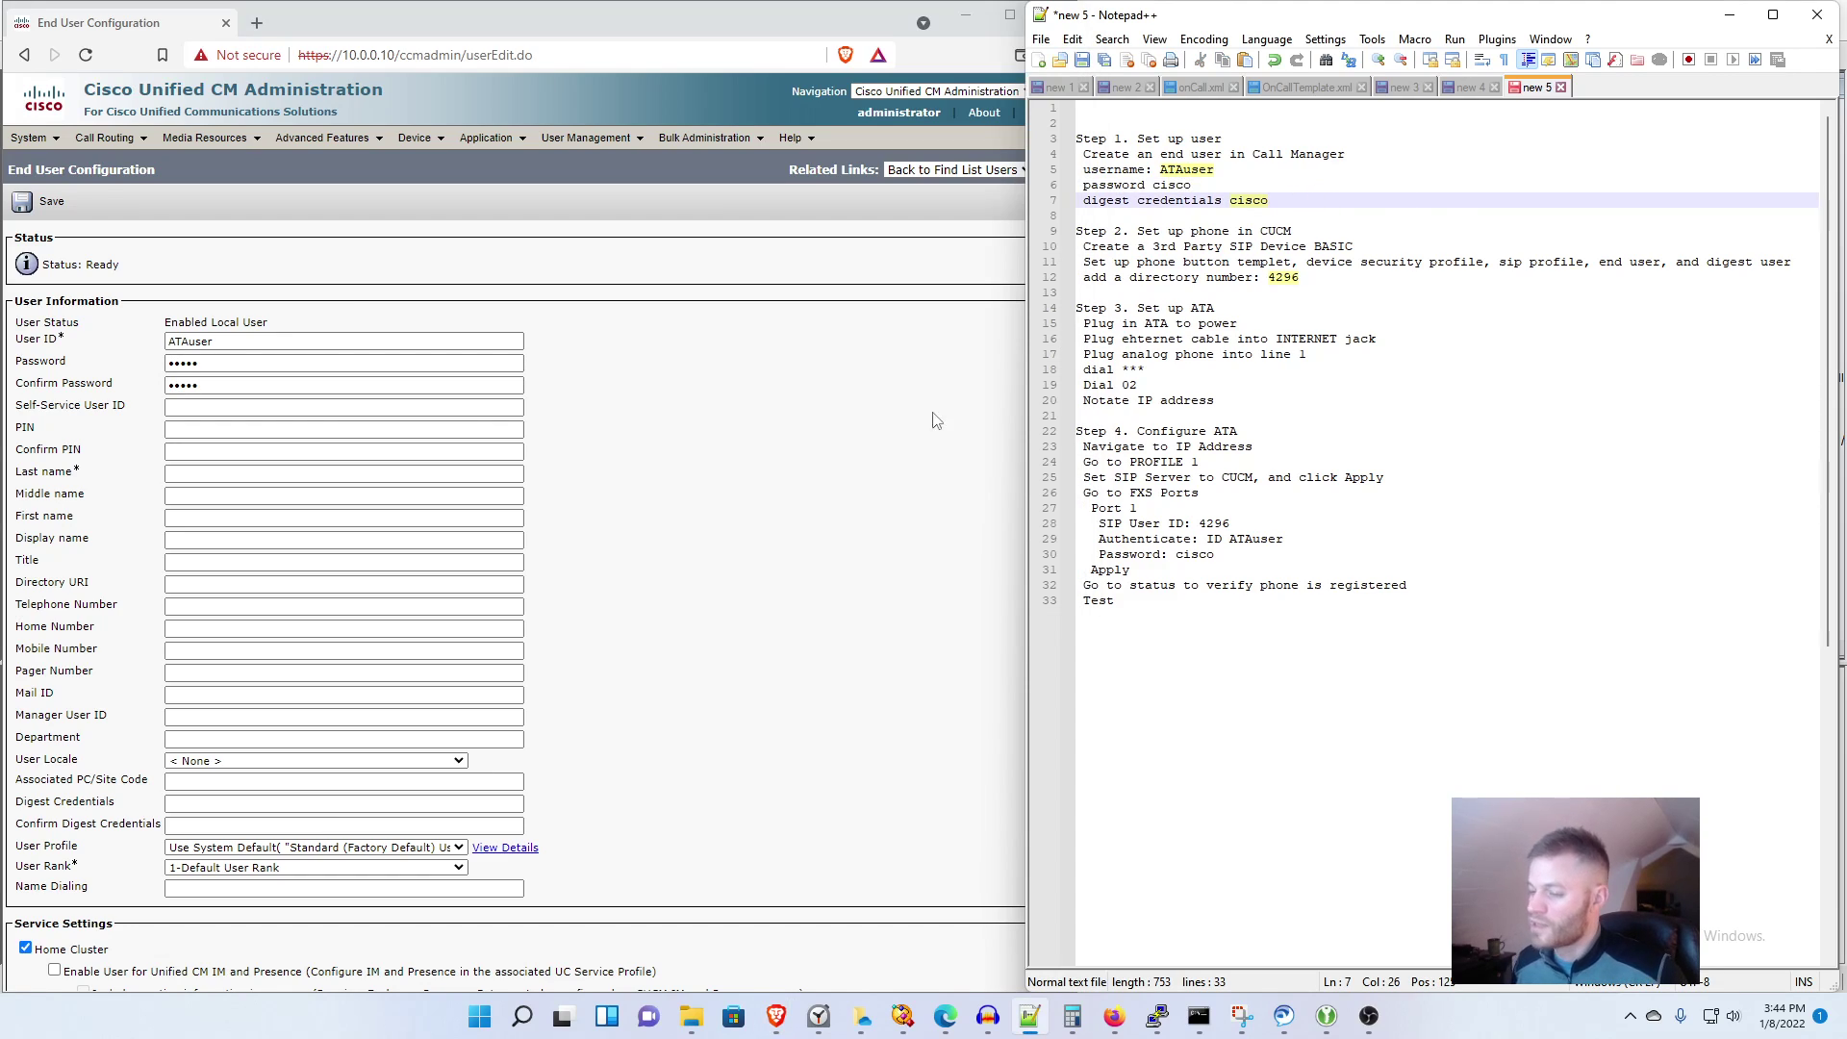
{"action": "left_click", "coordinate": [362, 801]}
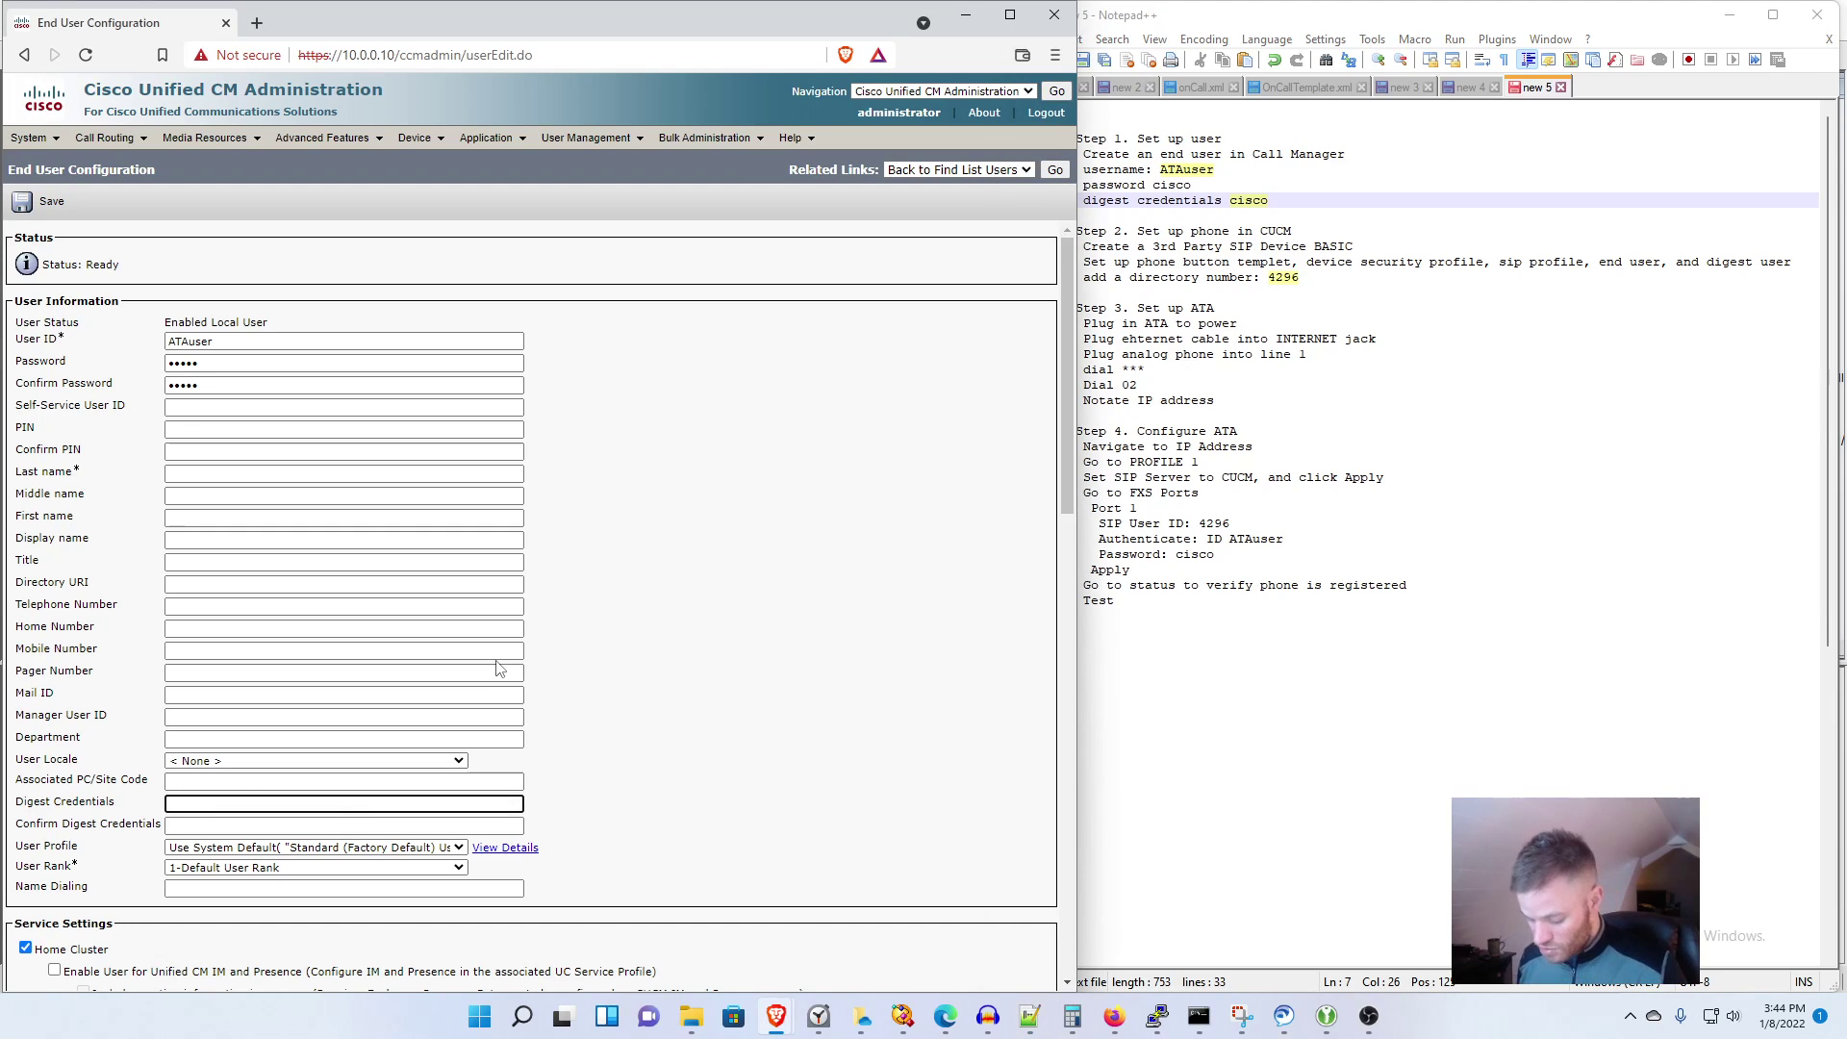
{"action": "key", "text": "Tab"}
{"action": "type", "text": "c"}
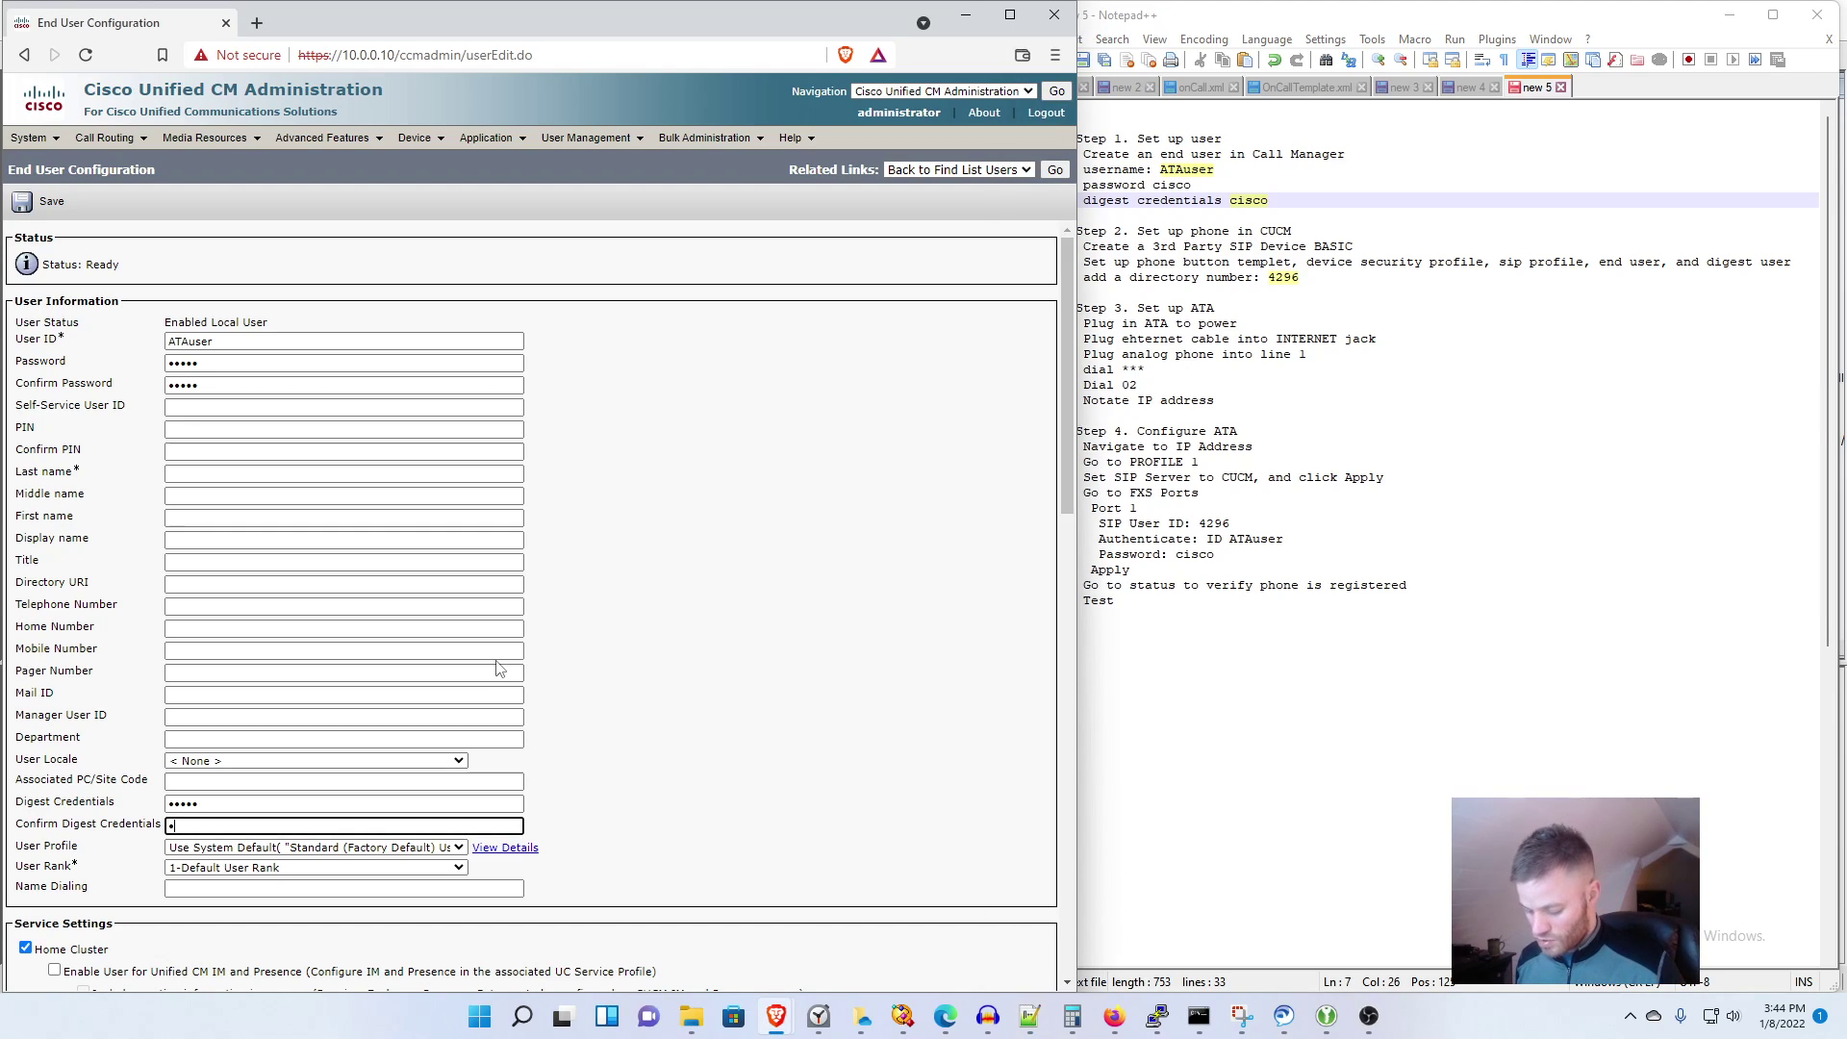
{"action": "type", "text": "isco"}
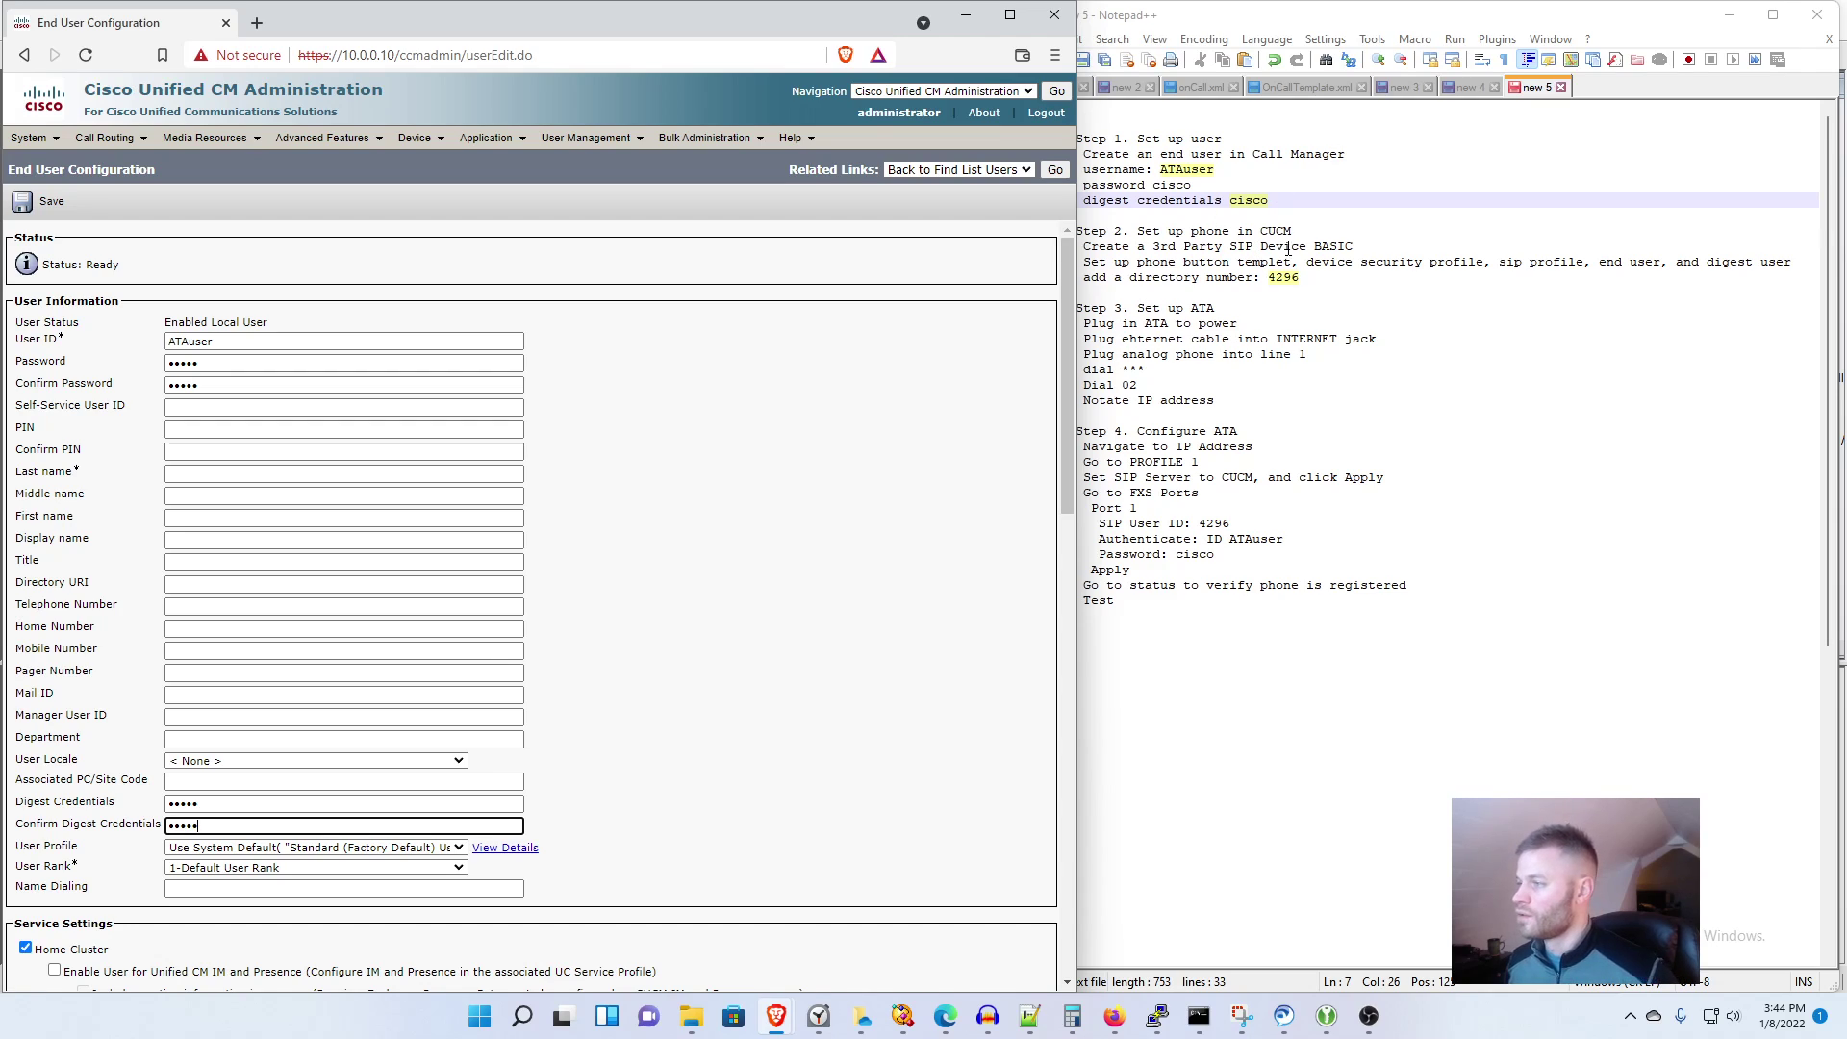
Step: Enter last name Elevator and save the end user
{"action": "left_click", "coordinate": [212, 470]}
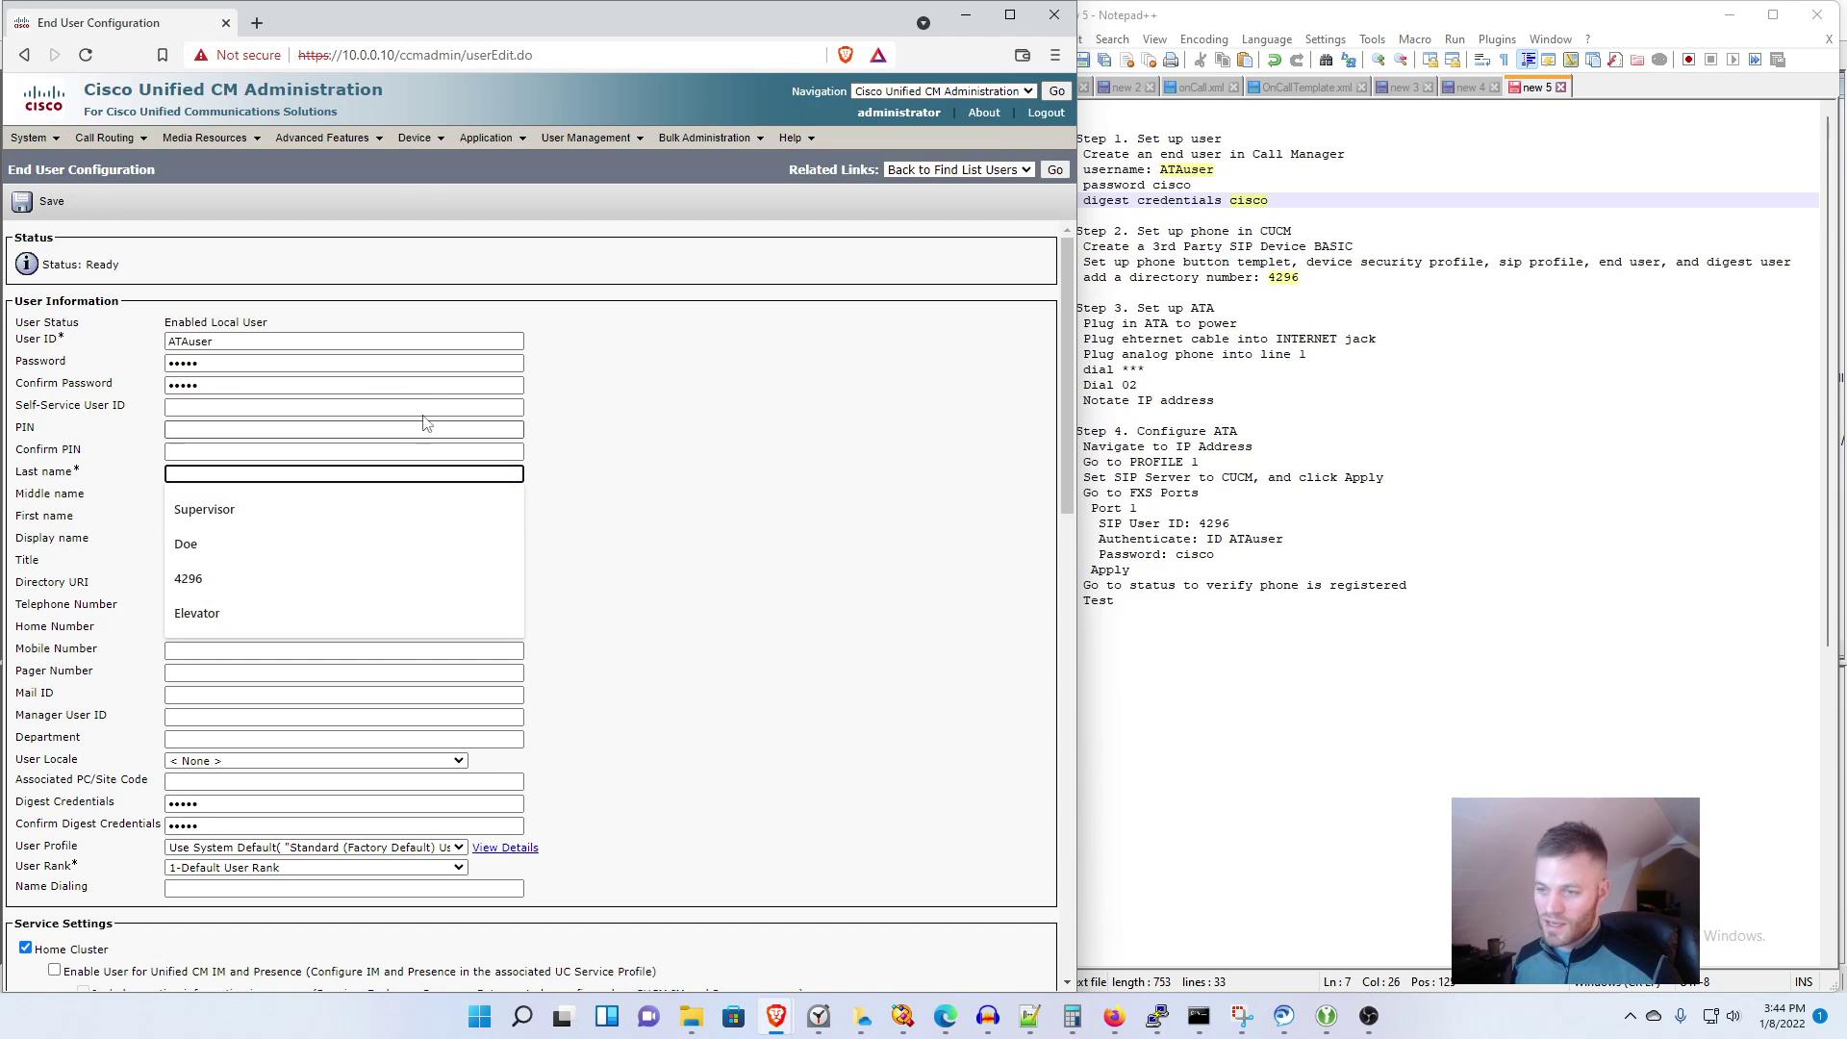
{"action": "type", "text": "Elevator"}
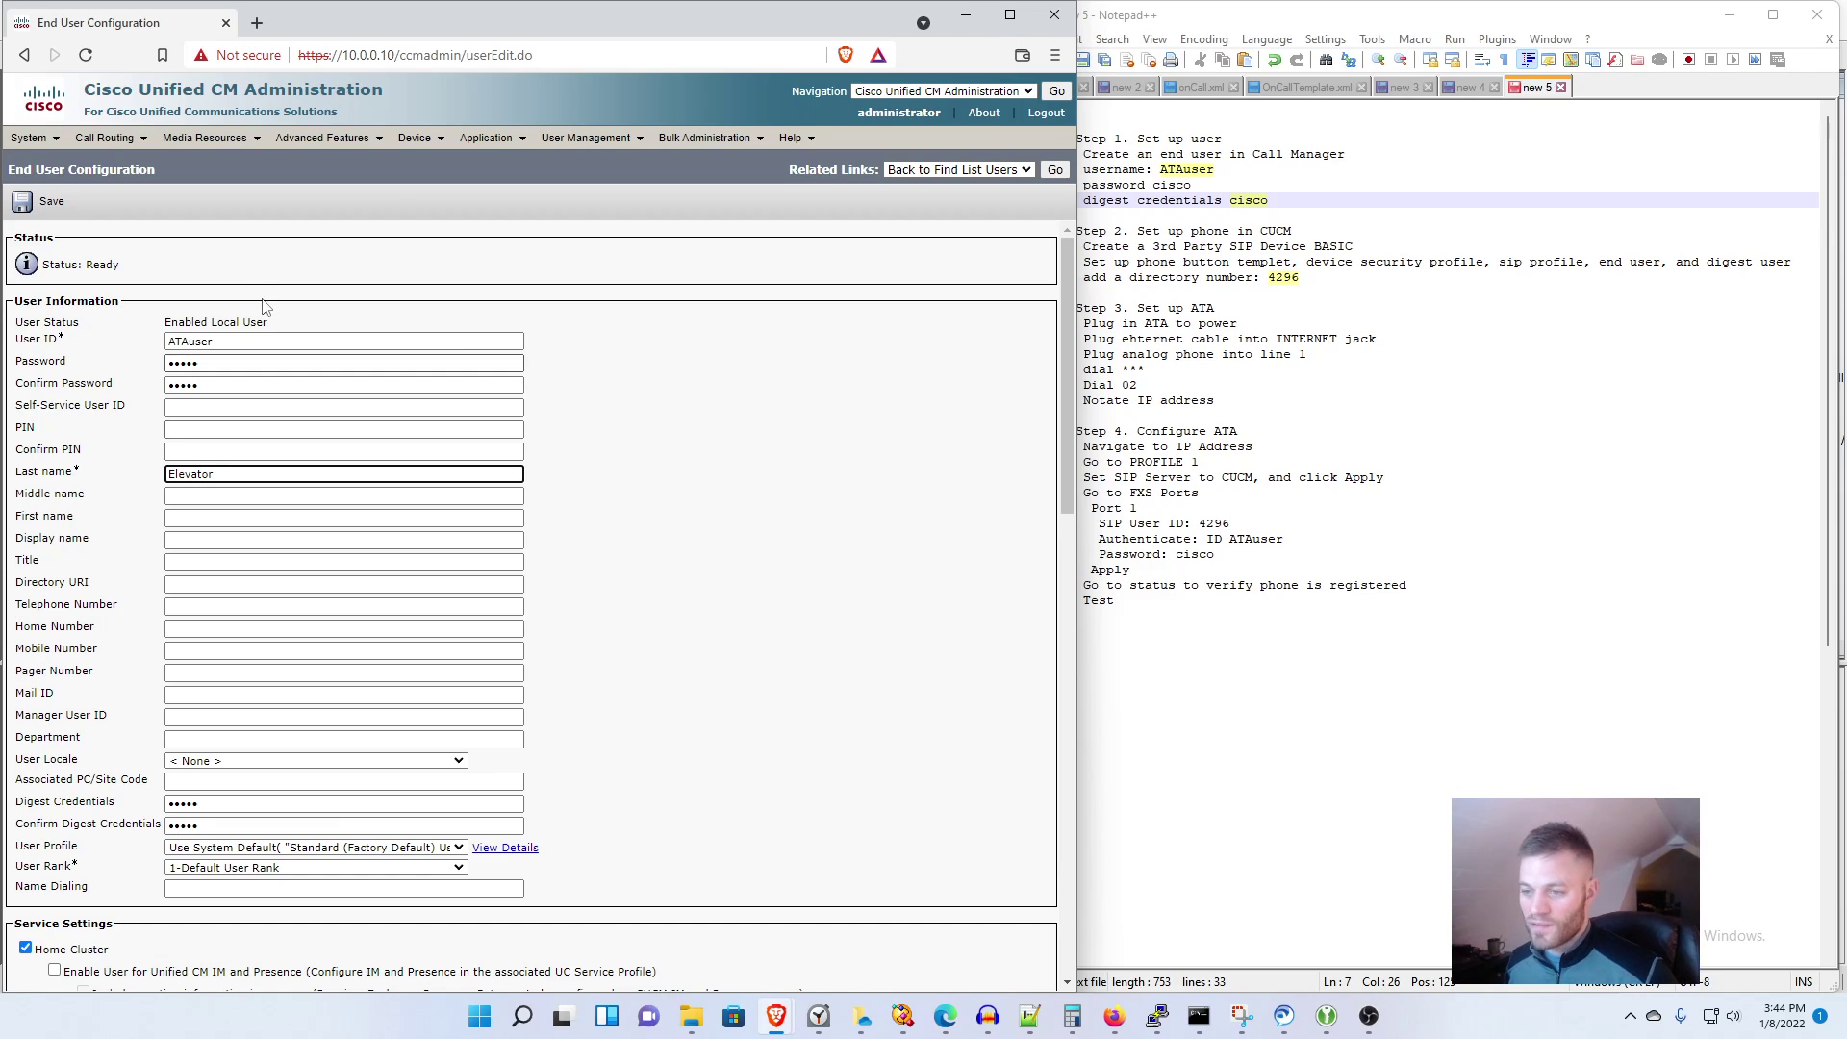
{"action": "left_click", "coordinate": [19, 204]}
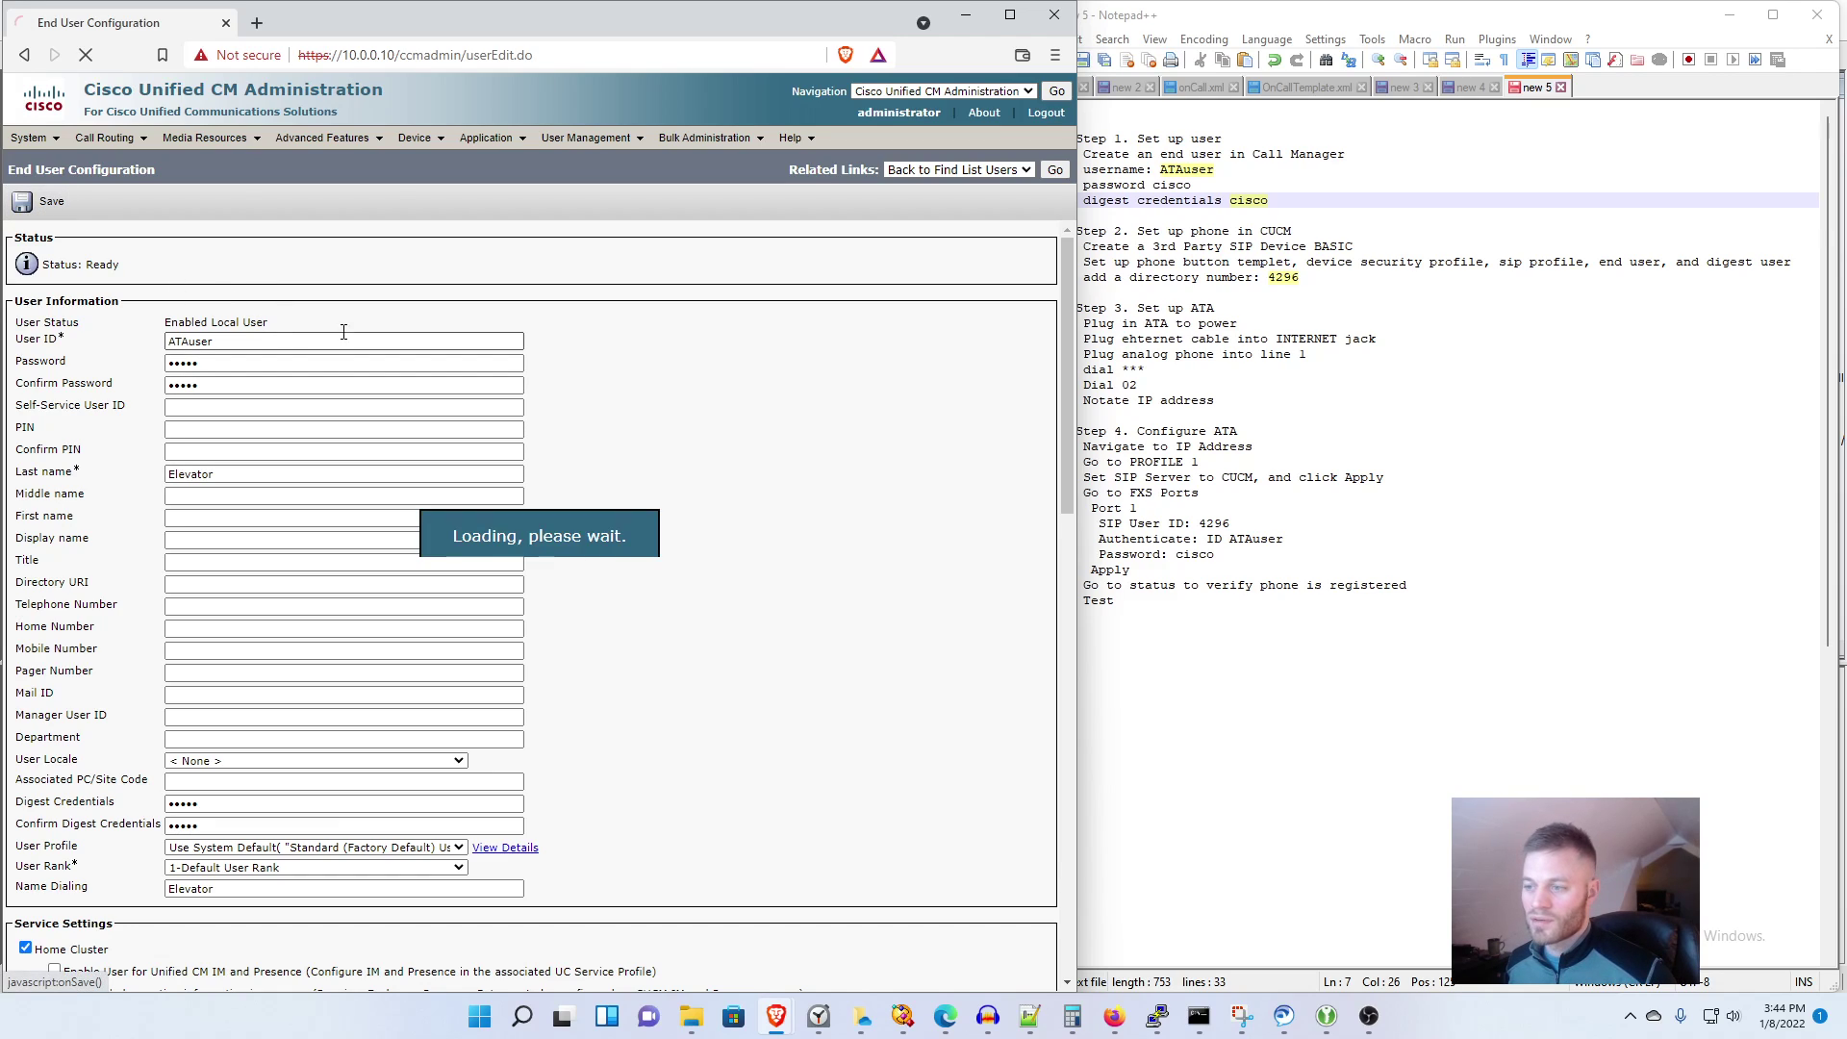
Step: Review the user credentials in the notes and highlight the Step 2 heading
{"action": "left_click", "coordinate": [1288, 205]}
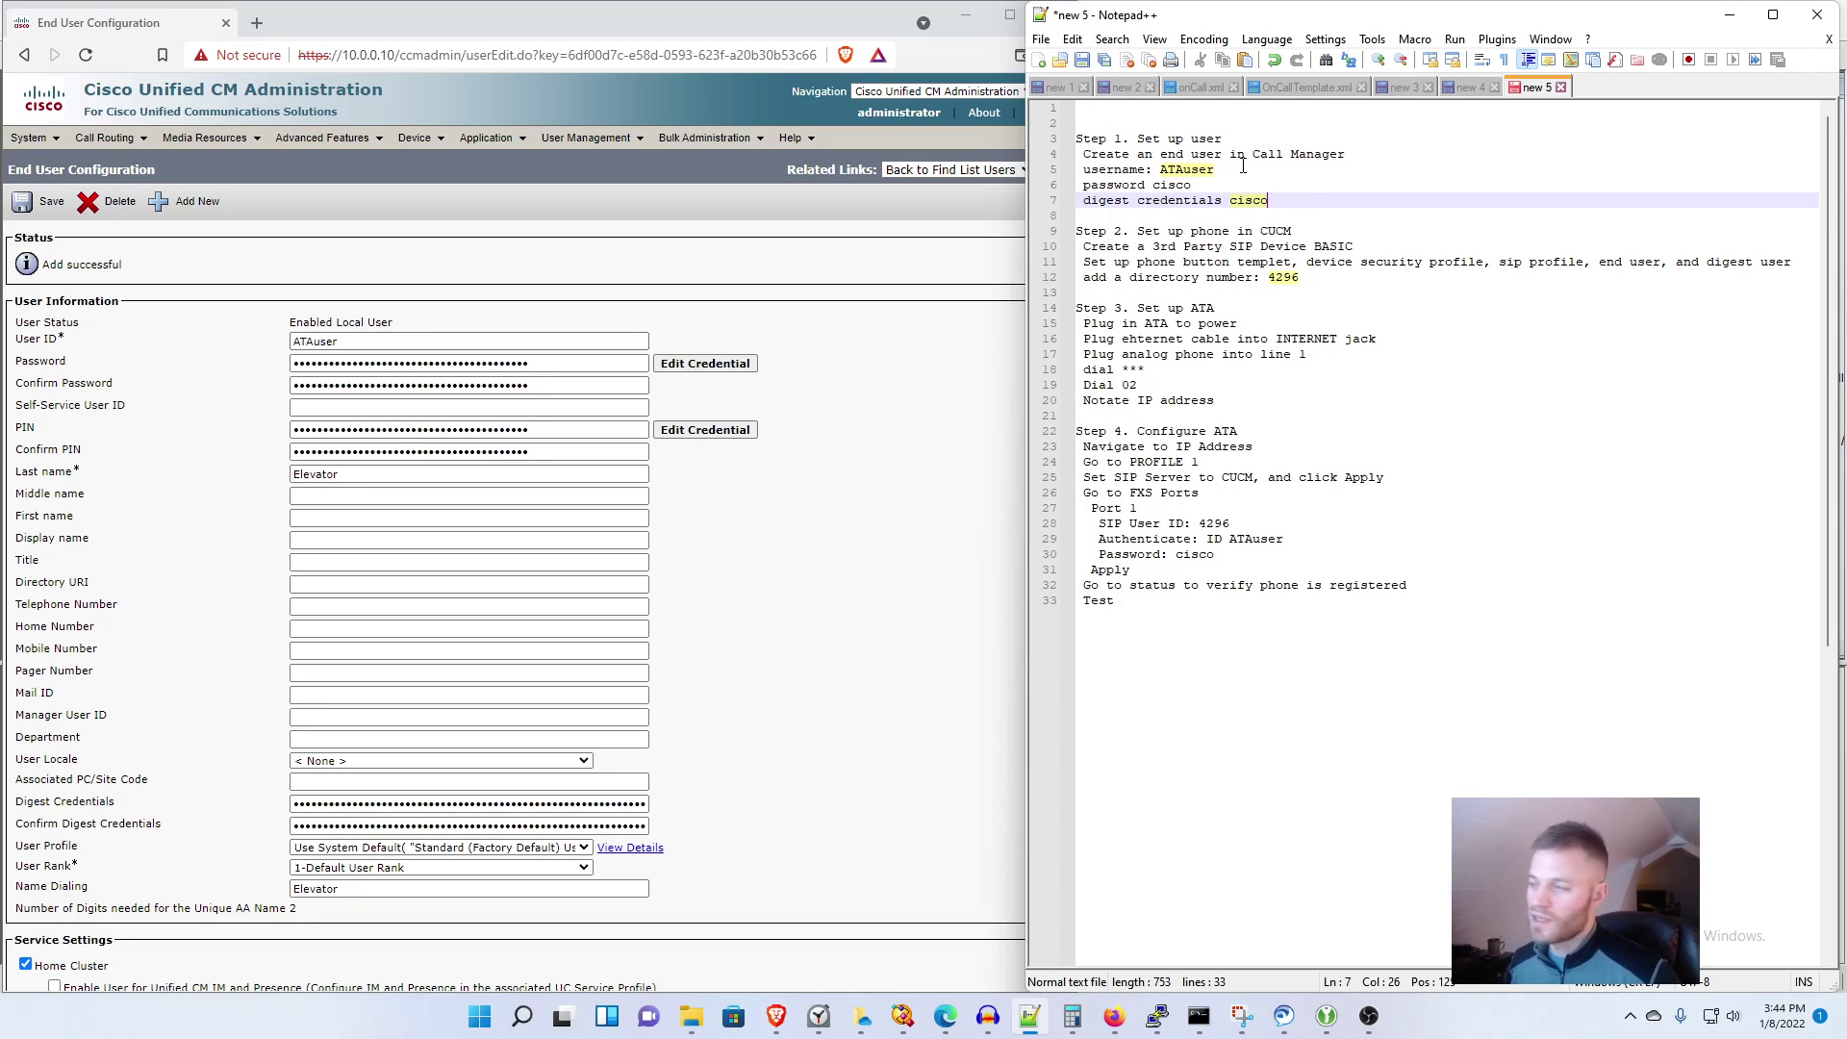
{"action": "left_click_drag", "start_coordinate": [1242, 170], "coordinate": [1159, 169]}
{"action": "left_click", "coordinate": [1250, 184]}
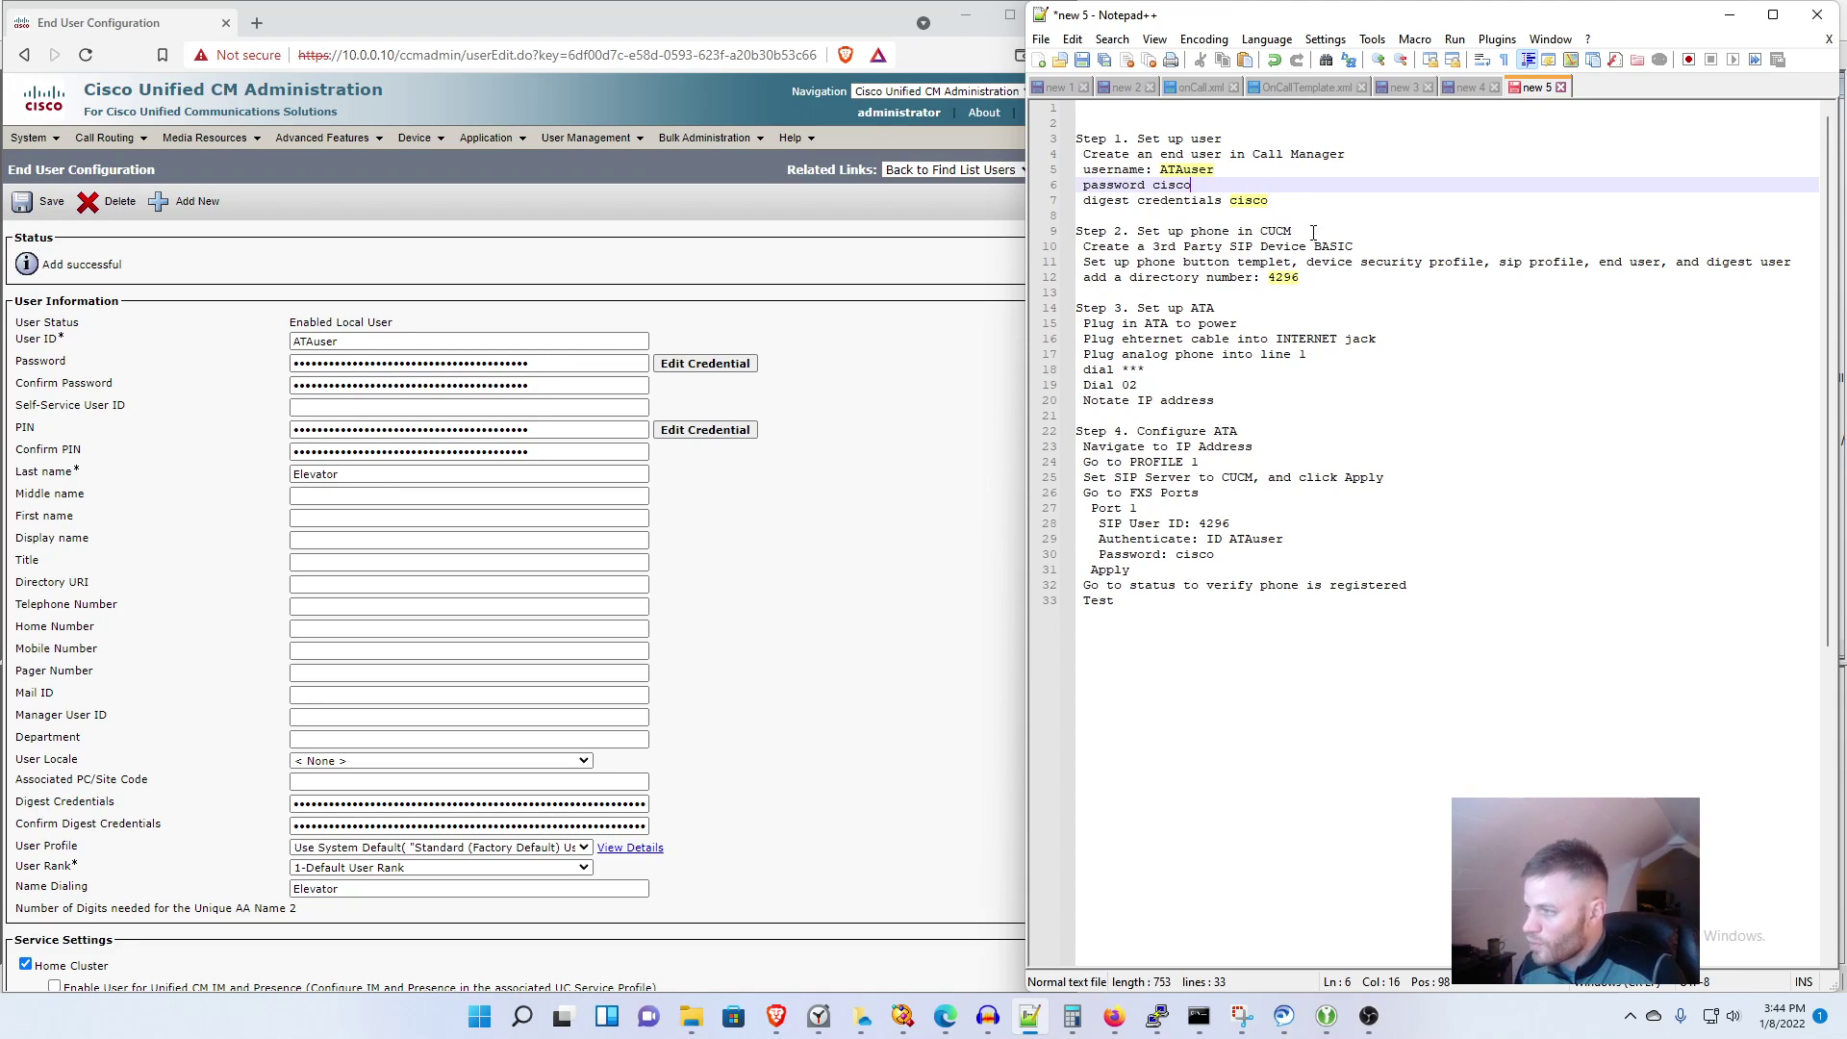
{"action": "left_click_drag", "start_coordinate": [1313, 231], "coordinate": [1063, 217]}
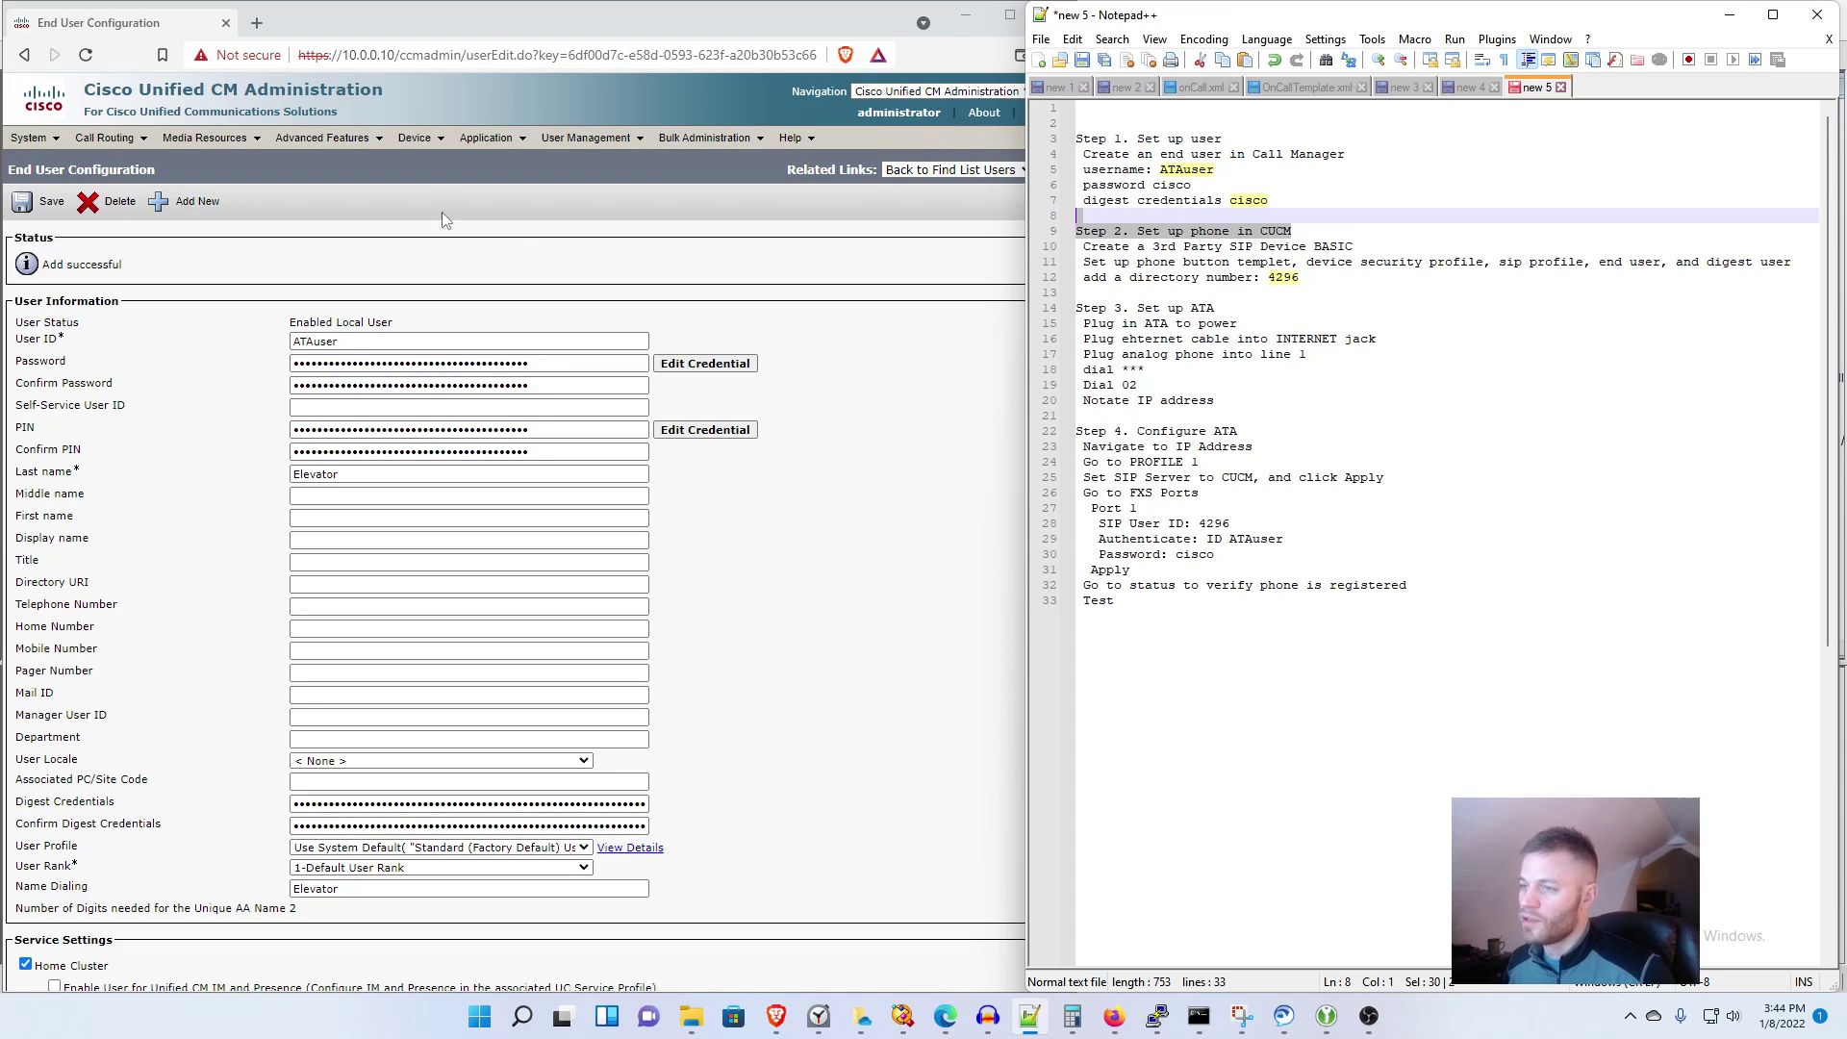
Step: Add a new phone of type Third-party SIP Device (Basic) and continue to its form
{"action": "mouse_move", "coordinate": [419, 135]}
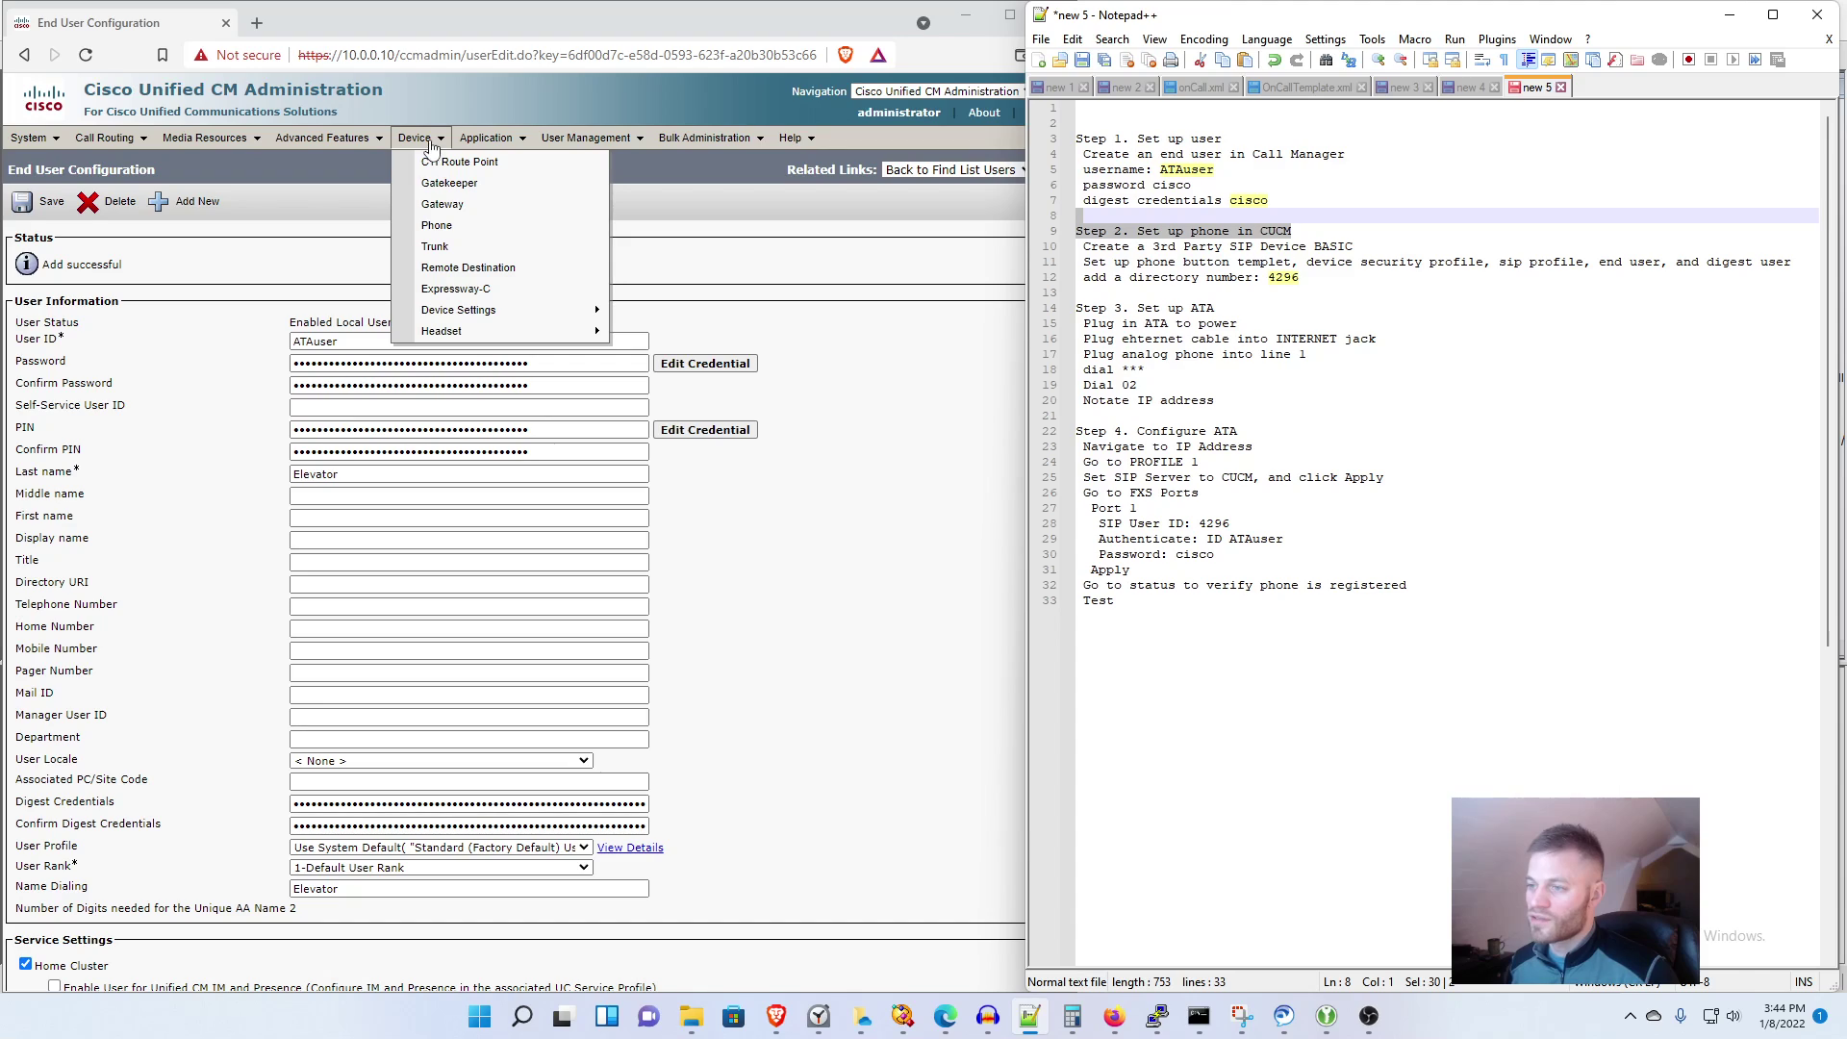
{"action": "left_click", "coordinate": [459, 227]}
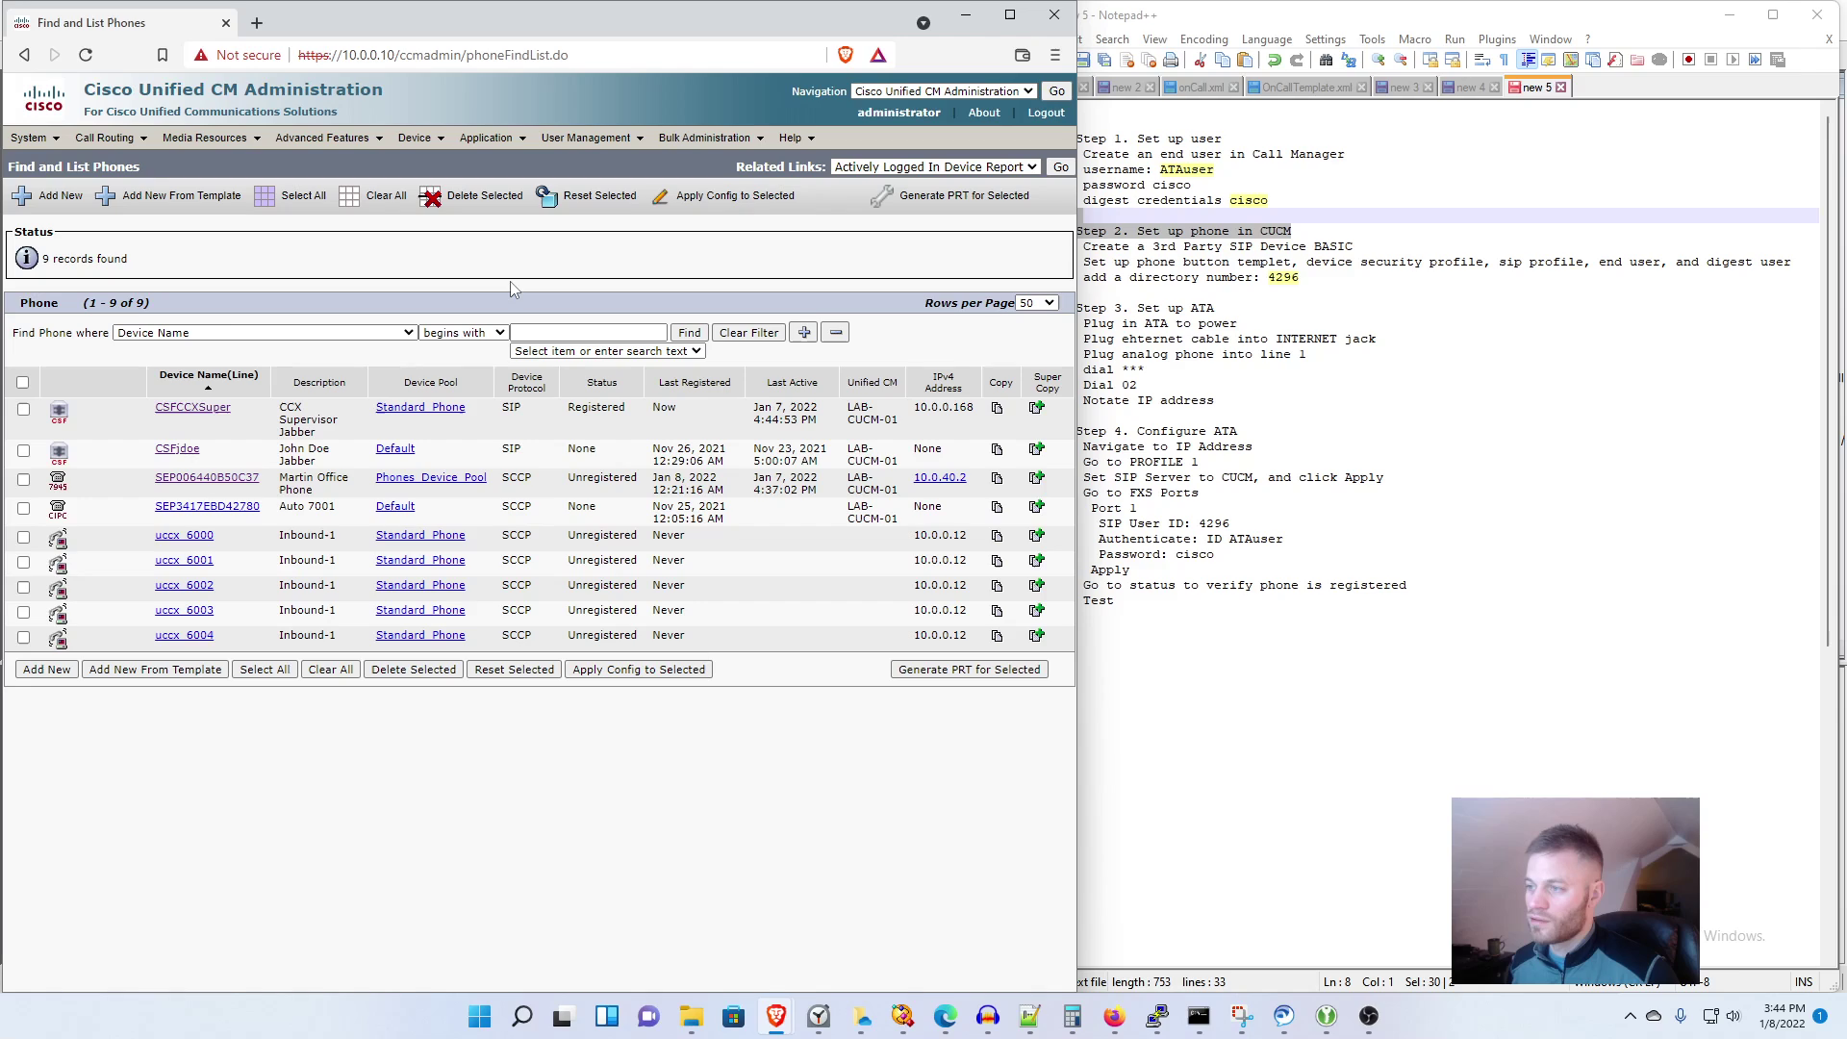
{"action": "left_click", "coordinate": [43, 670]}
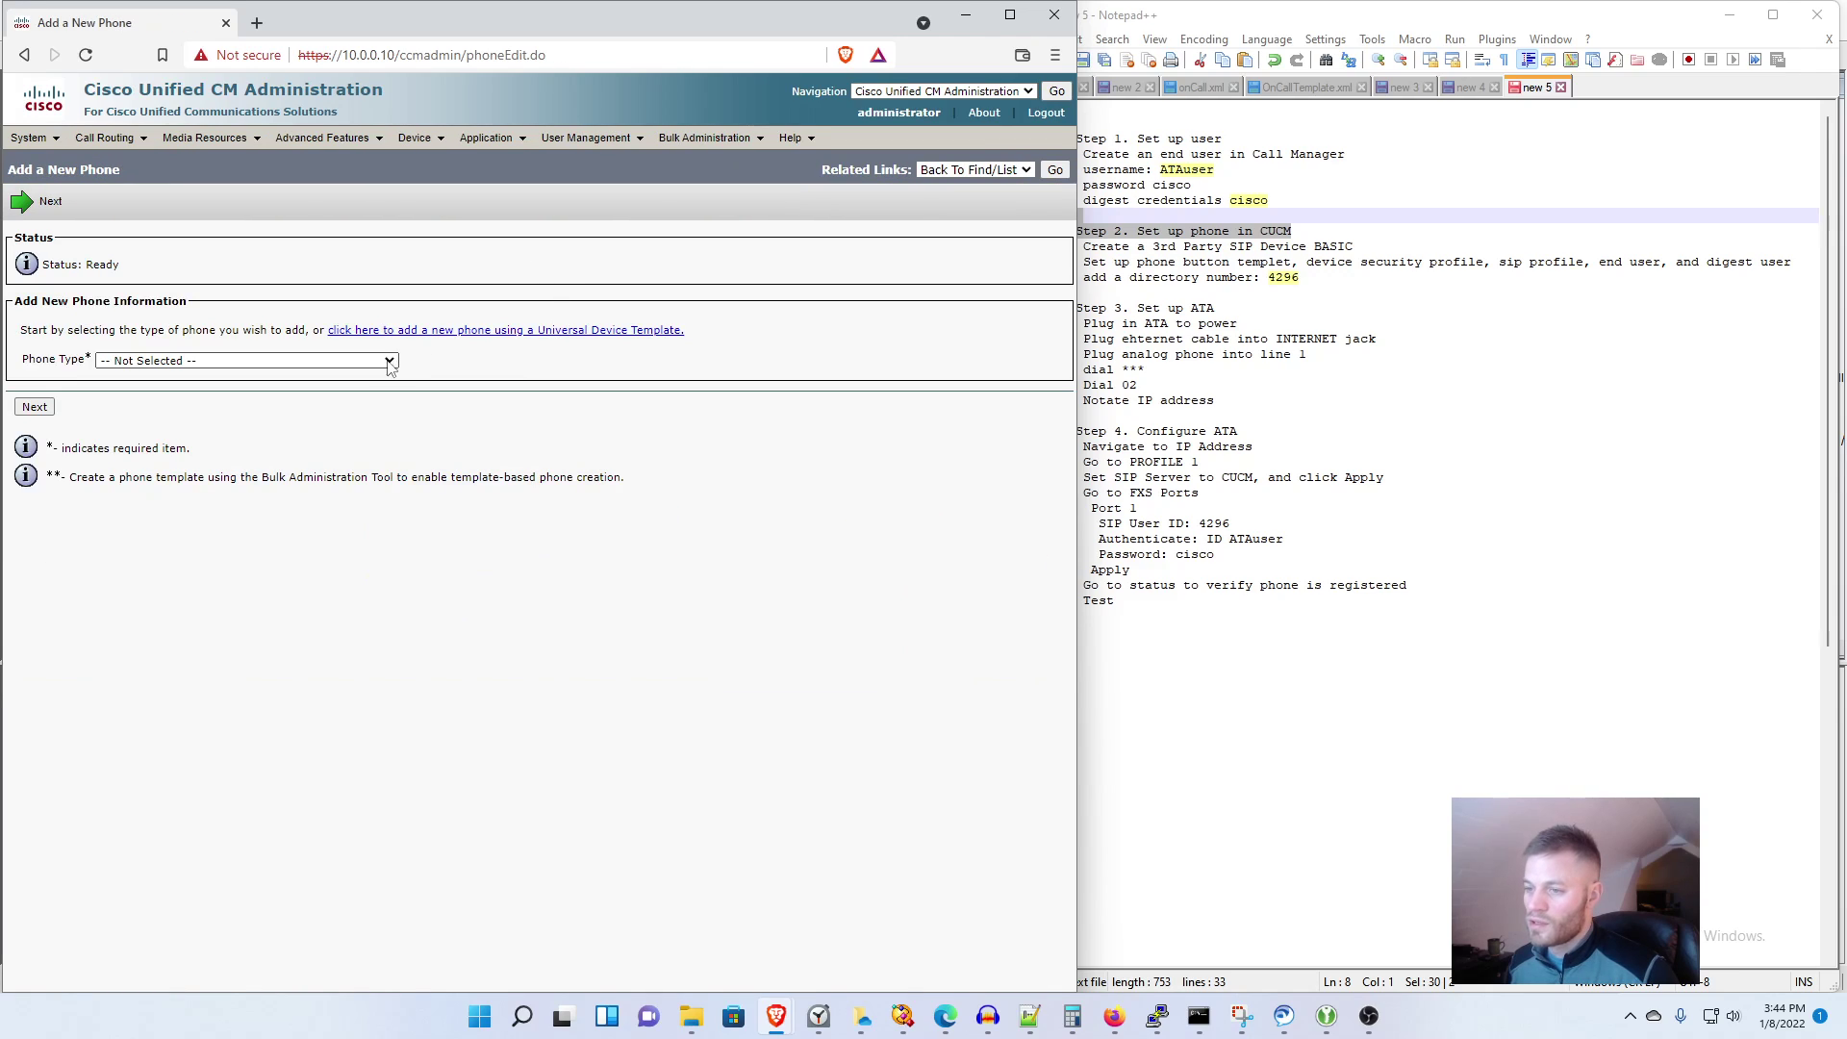
{"action": "left_click", "coordinate": [119, 362]}
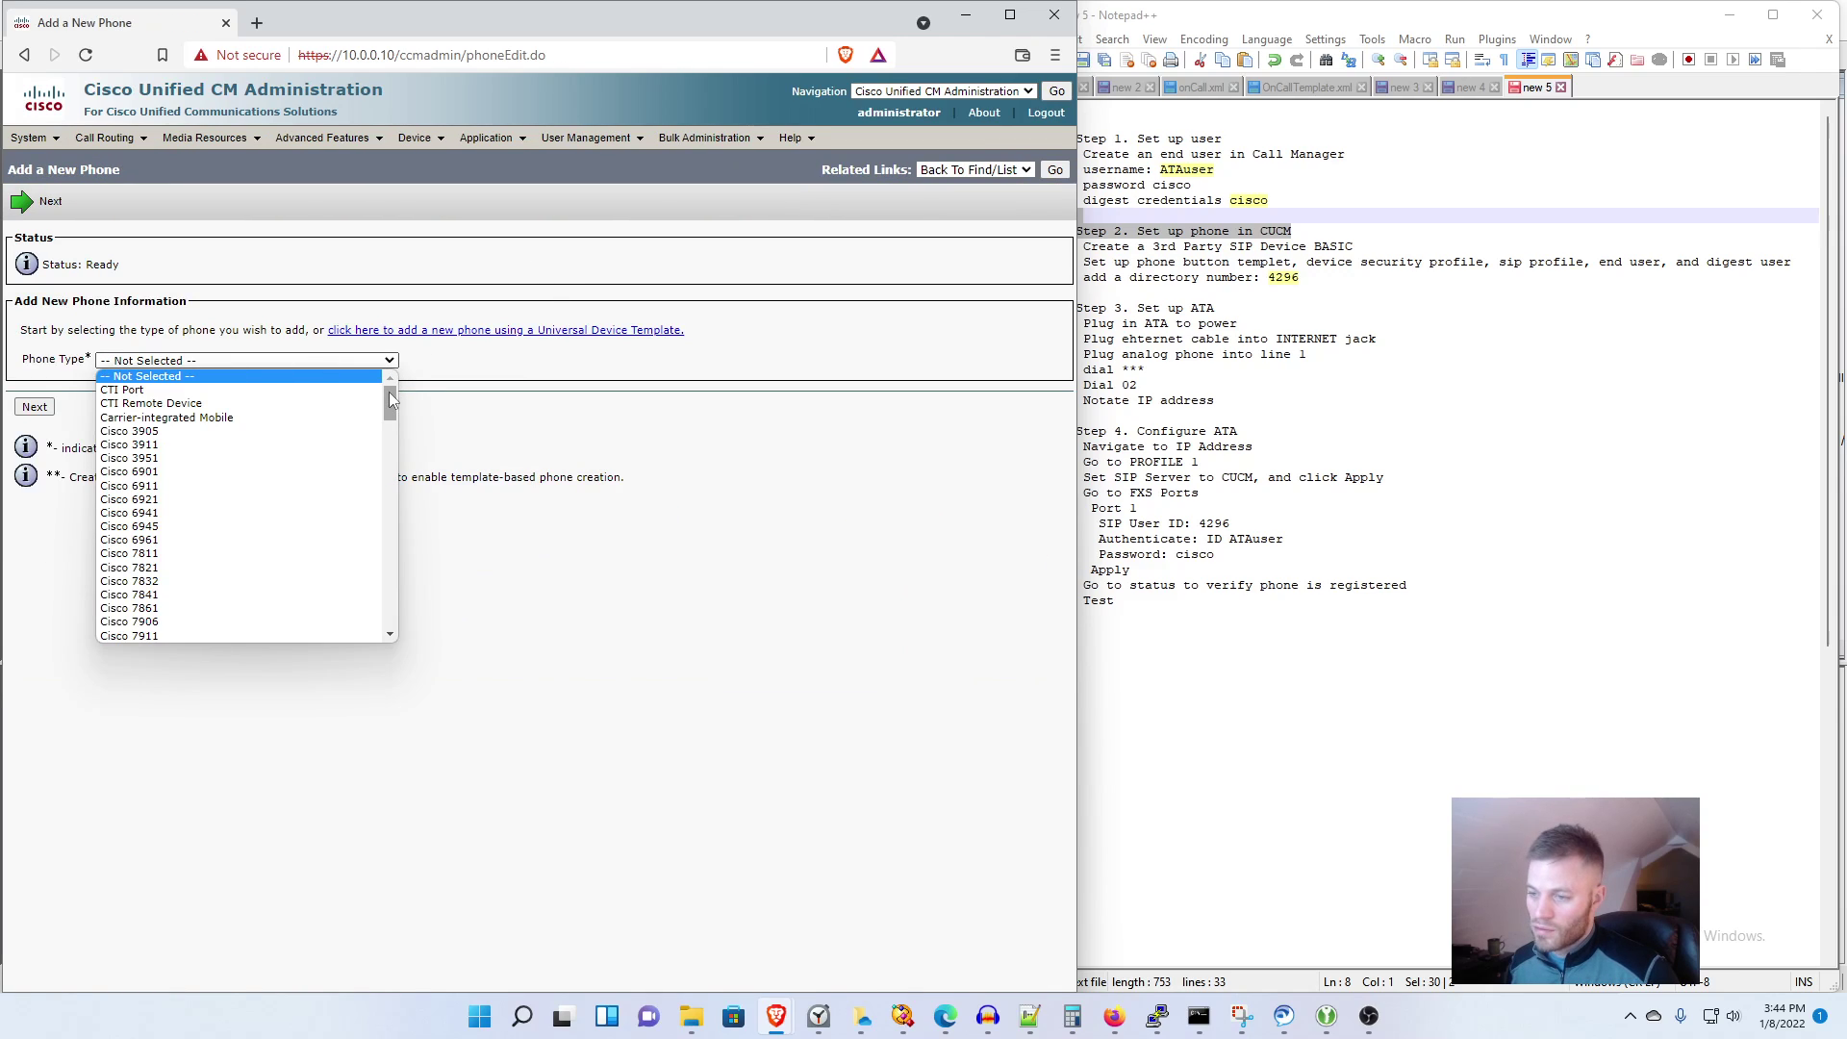
{"action": "left_click_drag", "start_coordinate": [389, 390], "coordinate": [387, 615]}
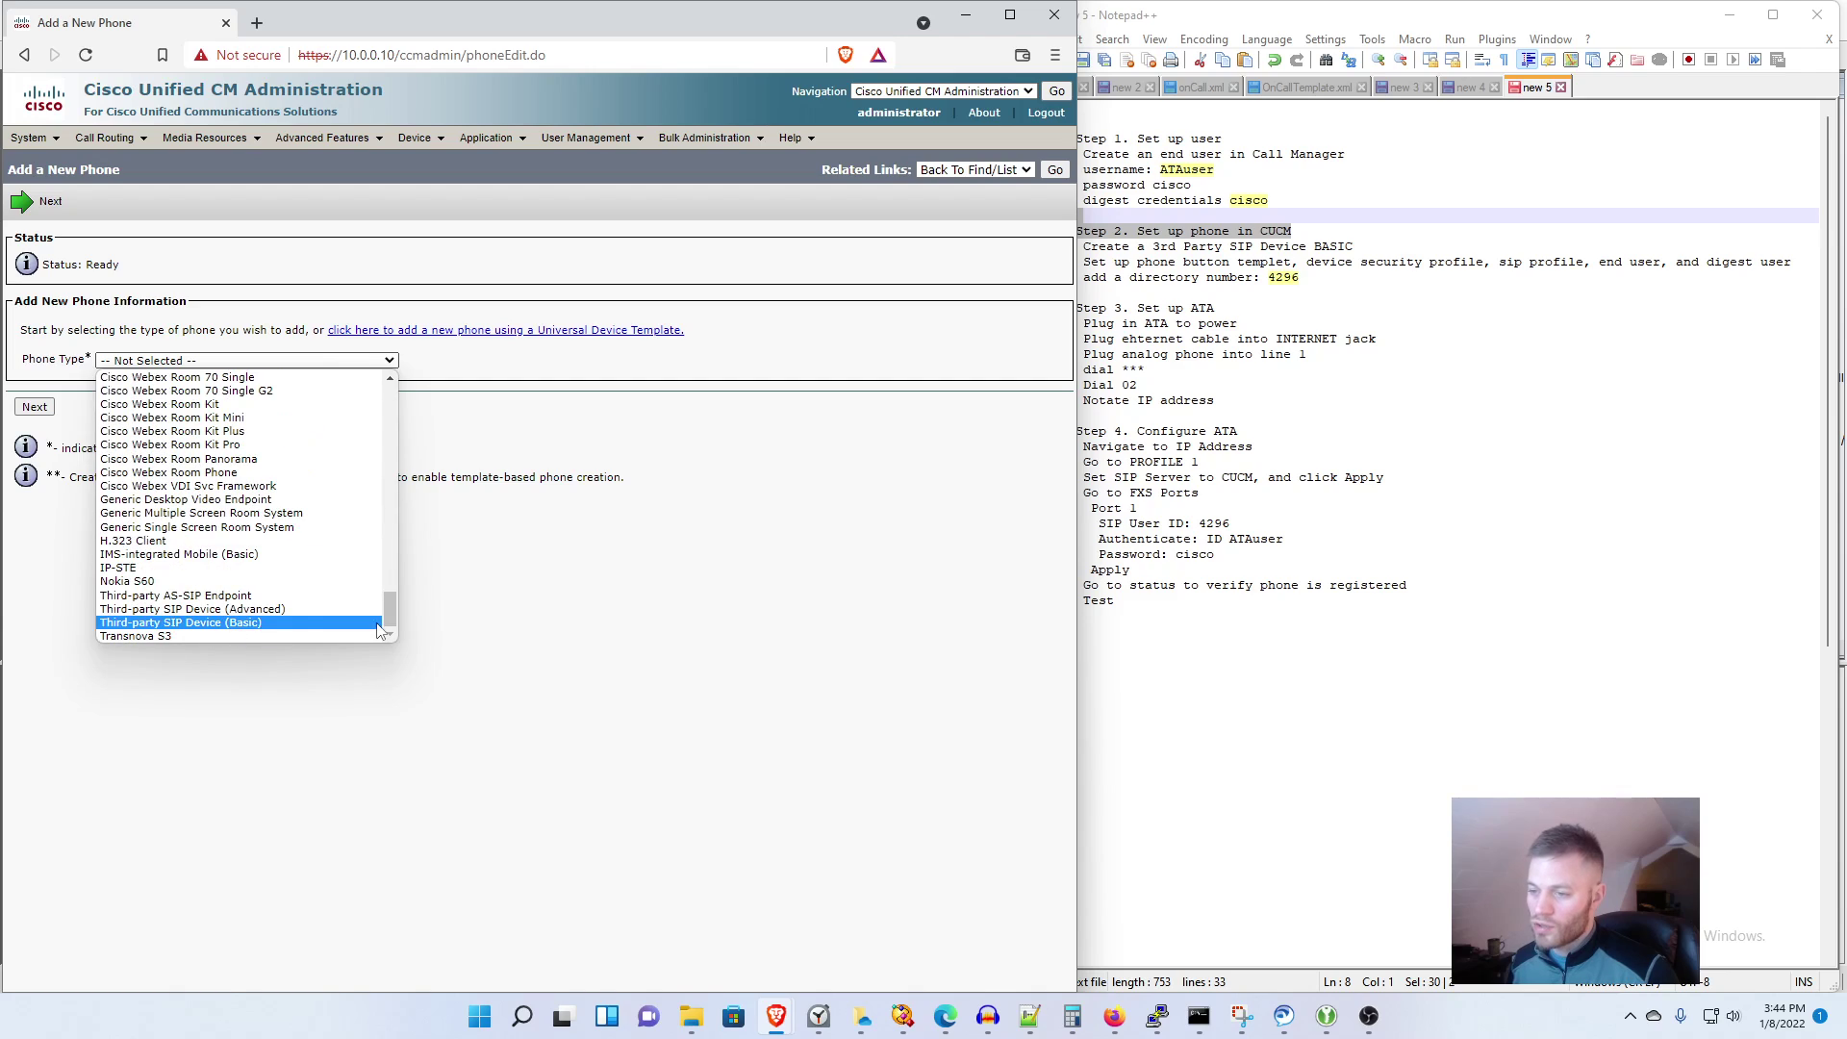
{"action": "left_click", "coordinate": [307, 624]}
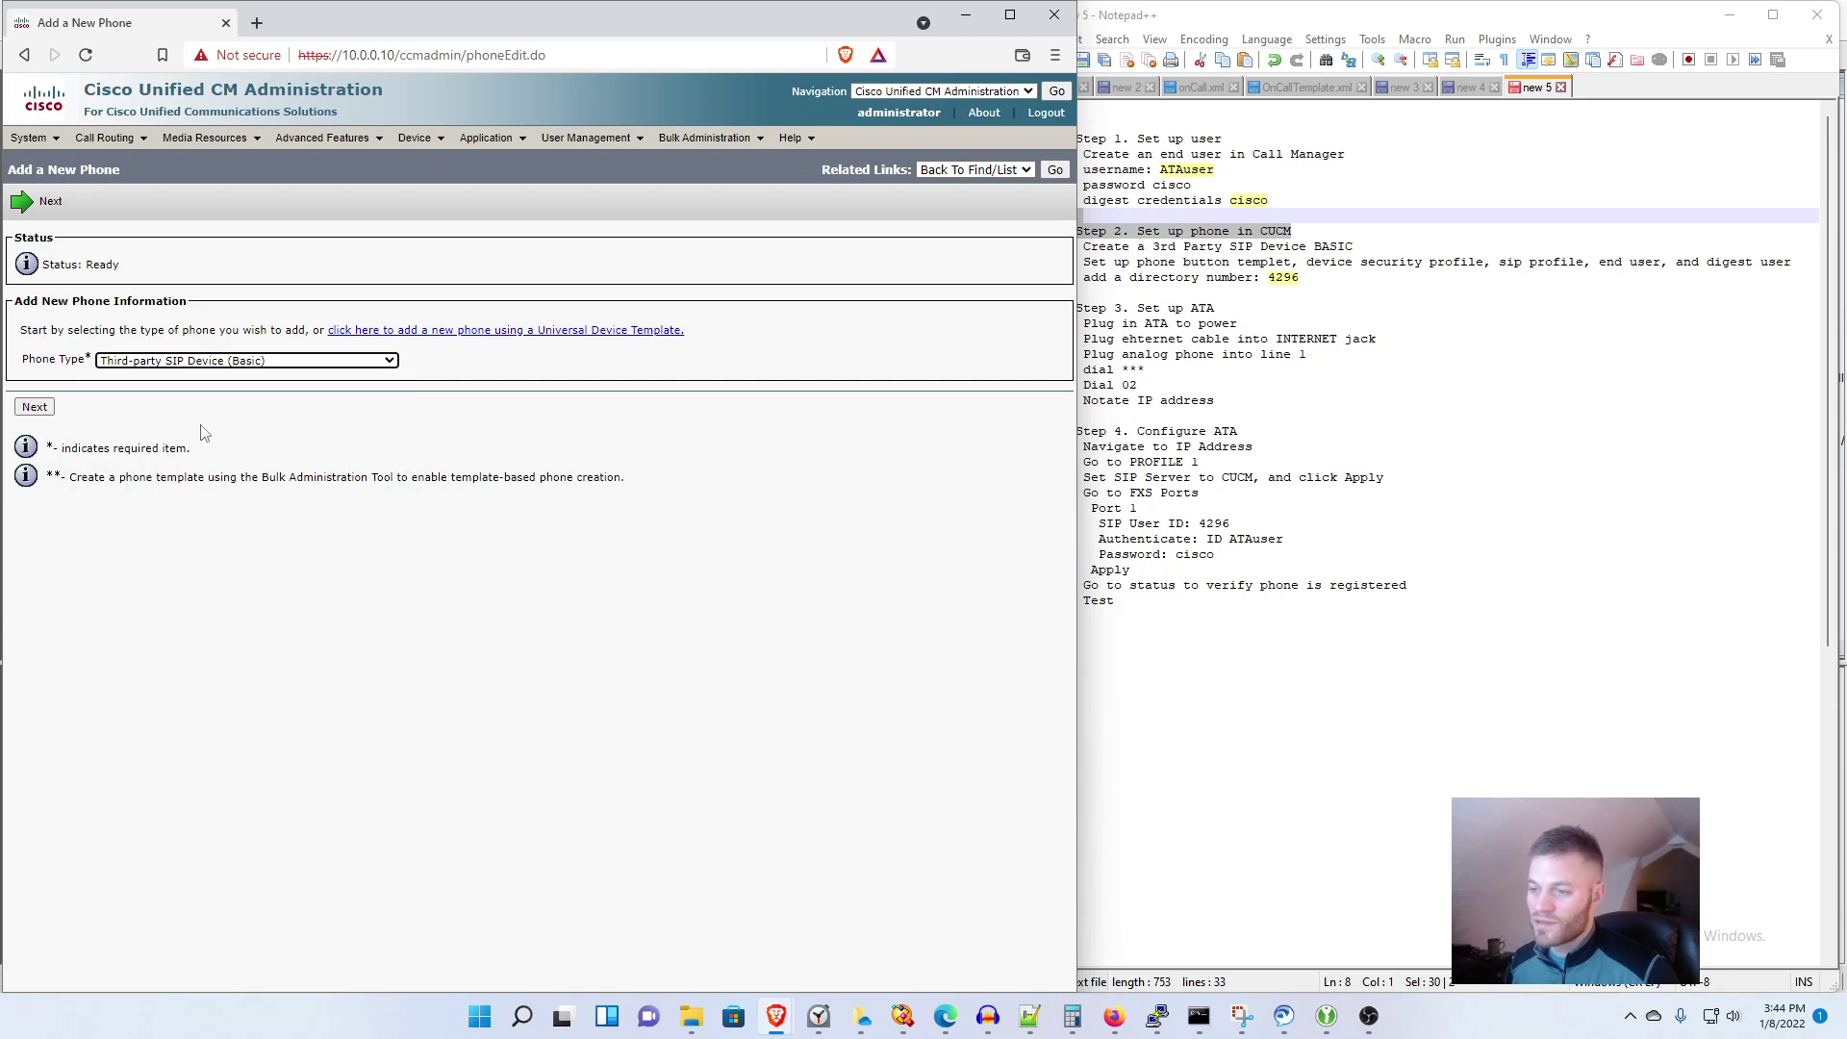
{"action": "left_click", "coordinate": [34, 408]}
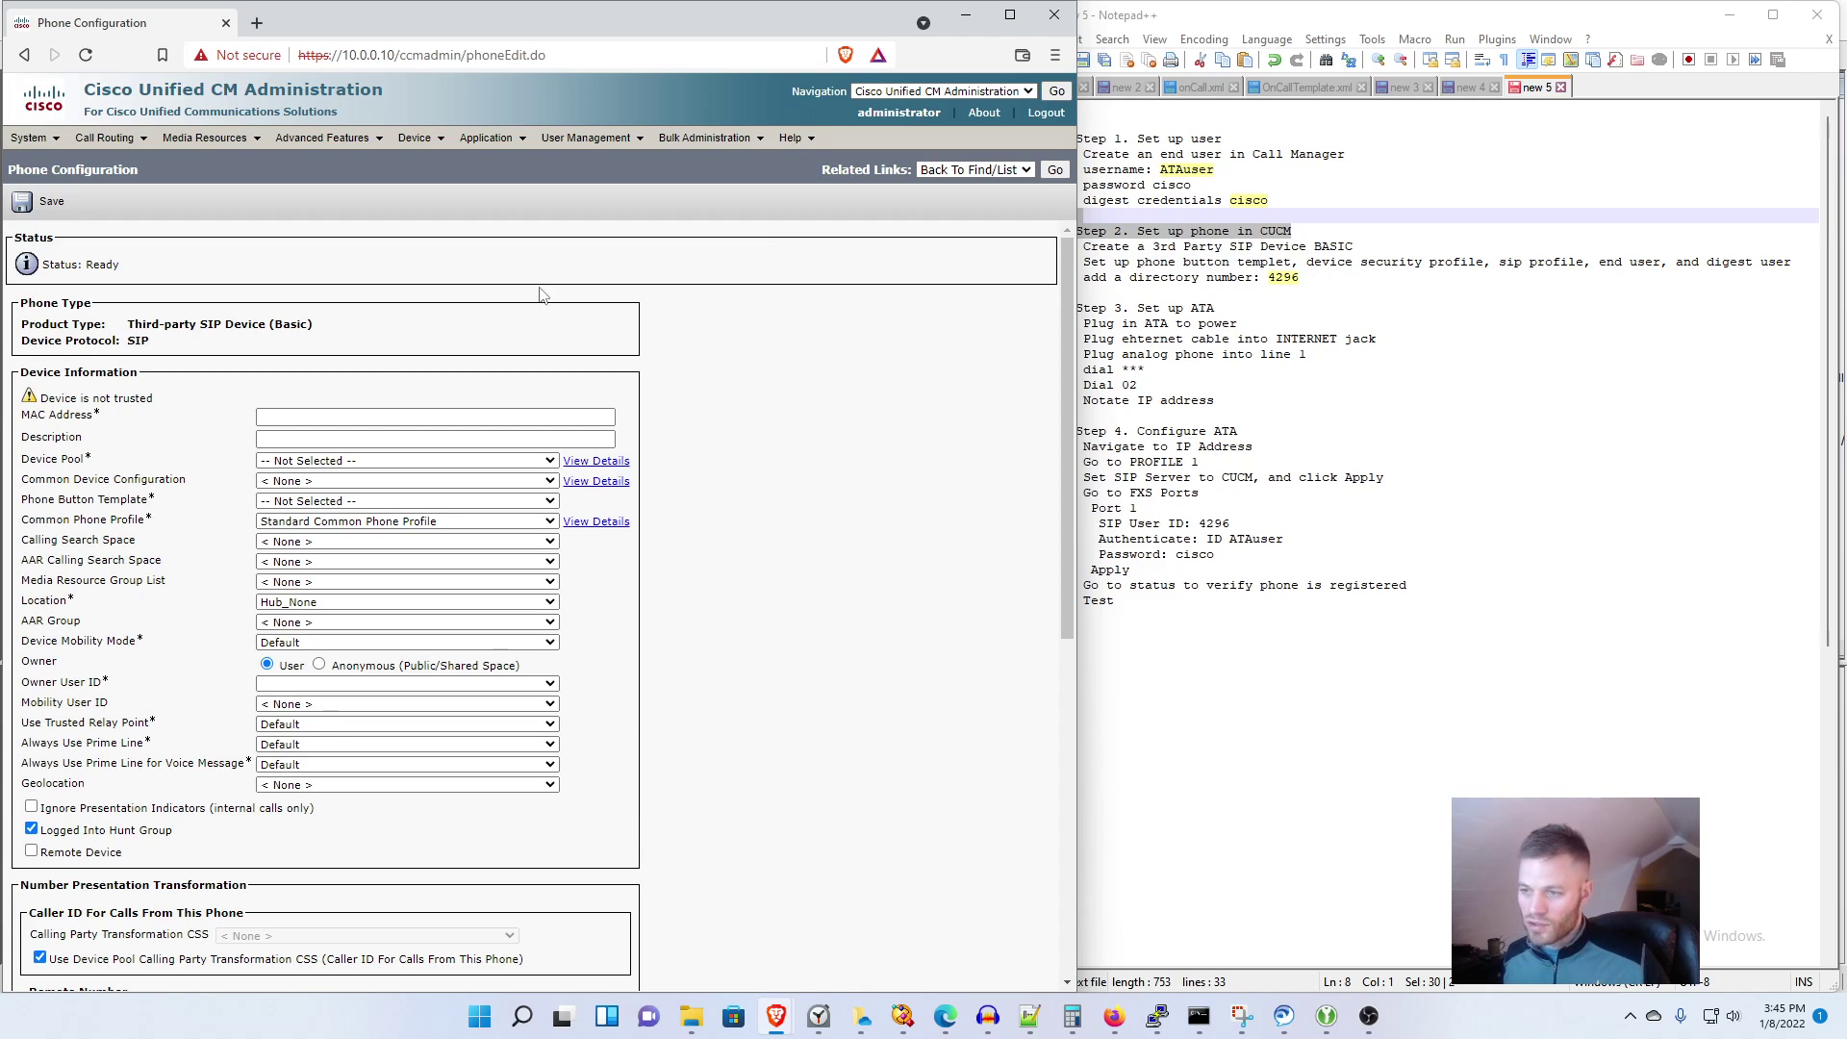
Step: Set MAC C074AD2B3C42, Default device pool, Third-party SIP Device (Basic) template, anonymous owner
{"action": "left_click", "coordinate": [367, 414]}
{"action": "left_click", "coordinate": [366, 414]}
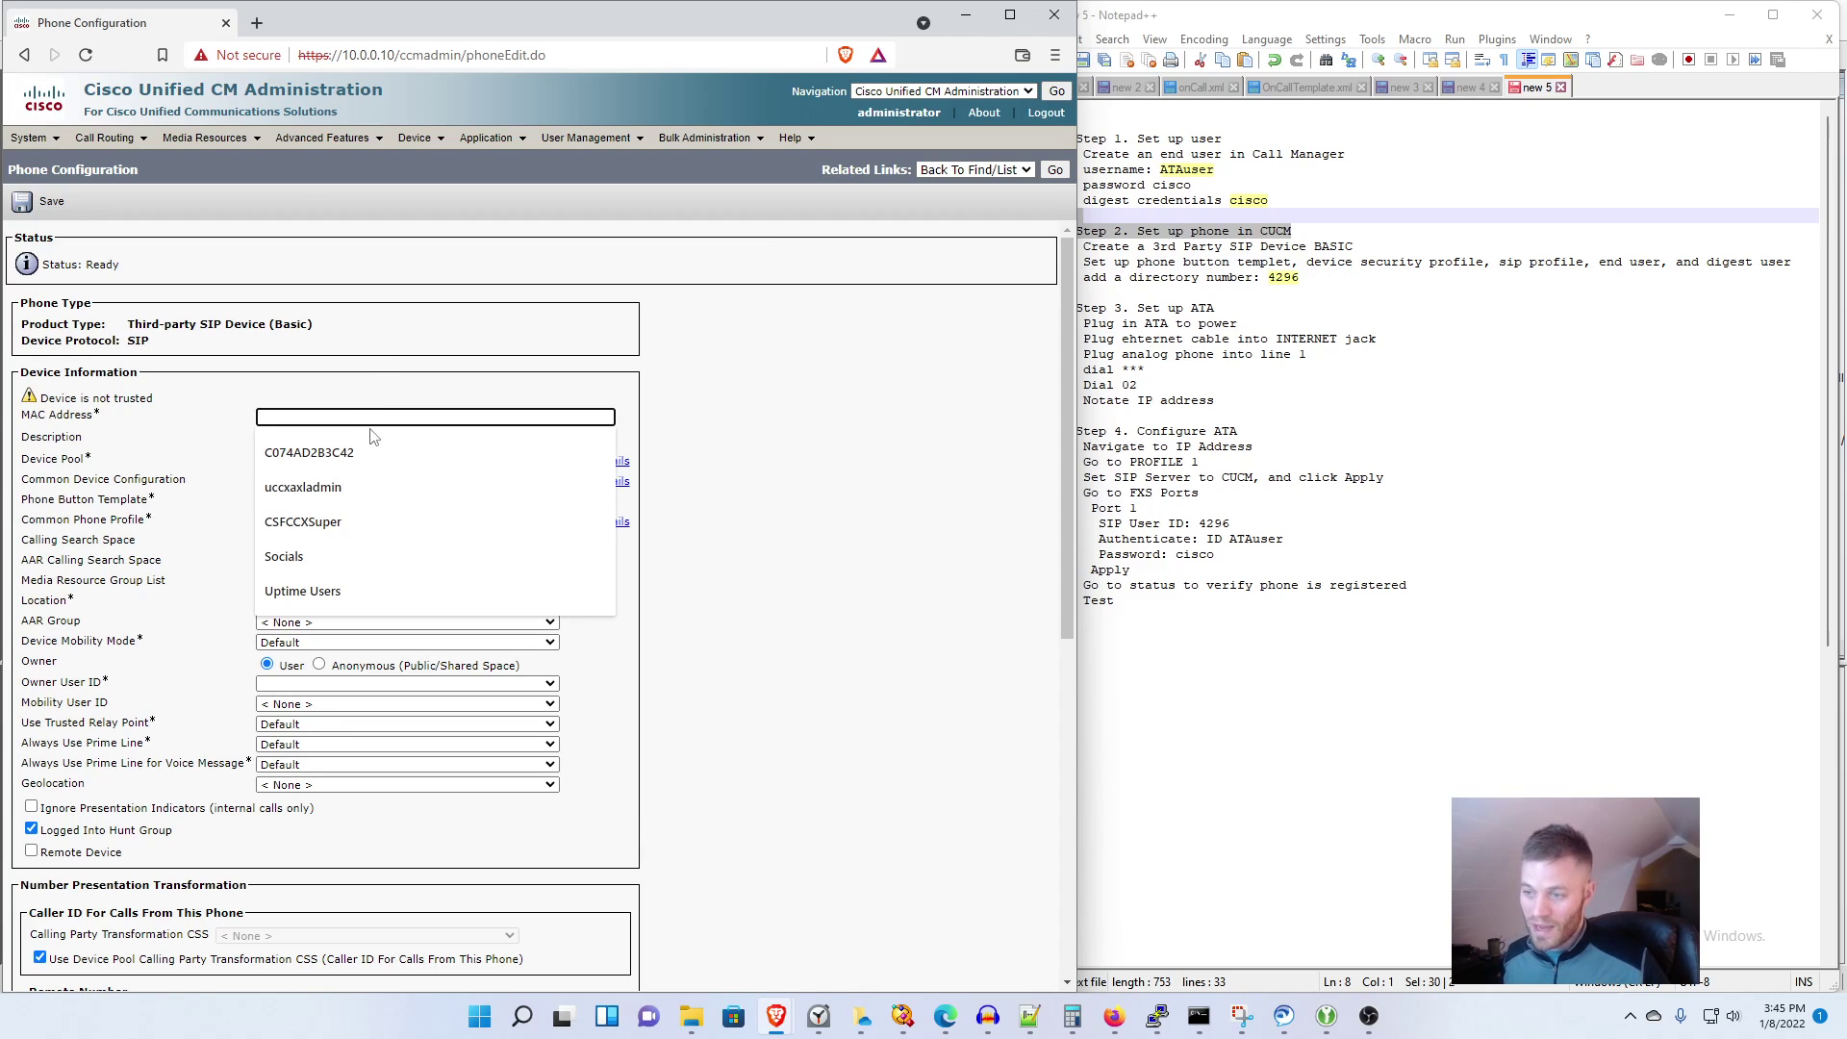
{"action": "left_click", "coordinate": [346, 452]}
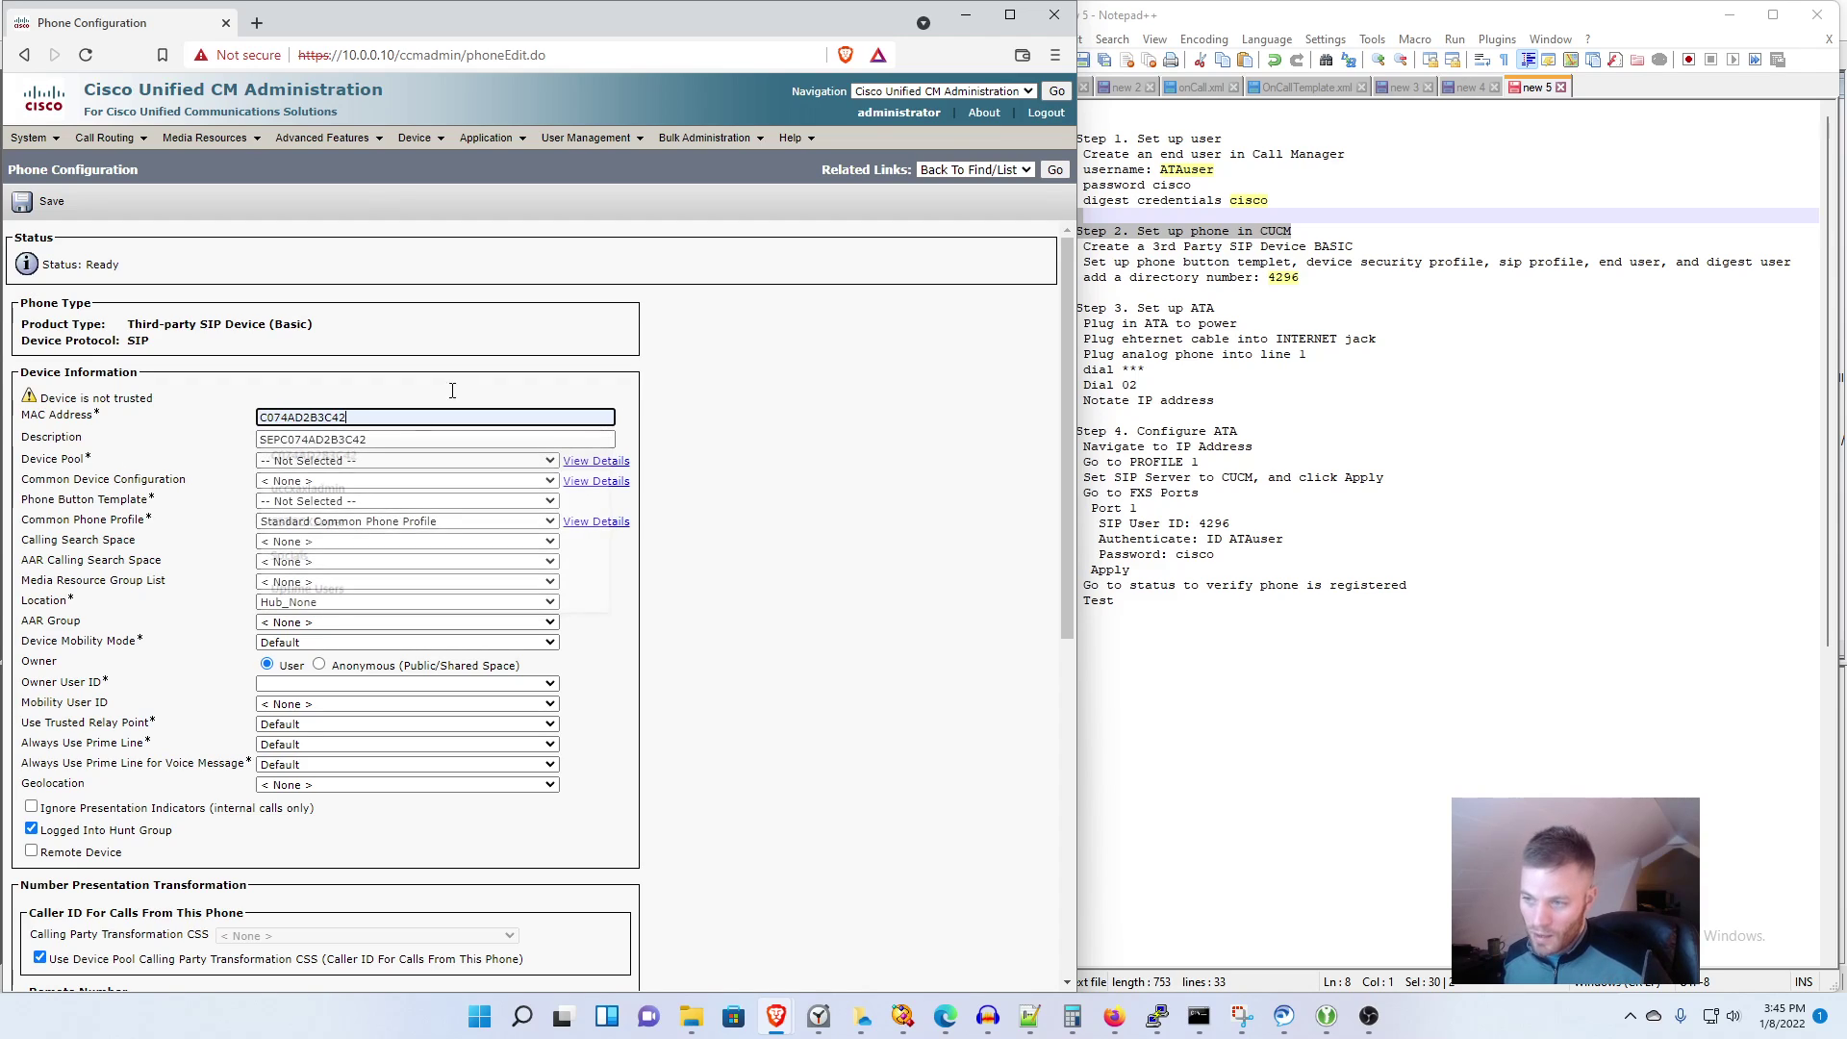
{"action": "left_click", "coordinate": [556, 355]}
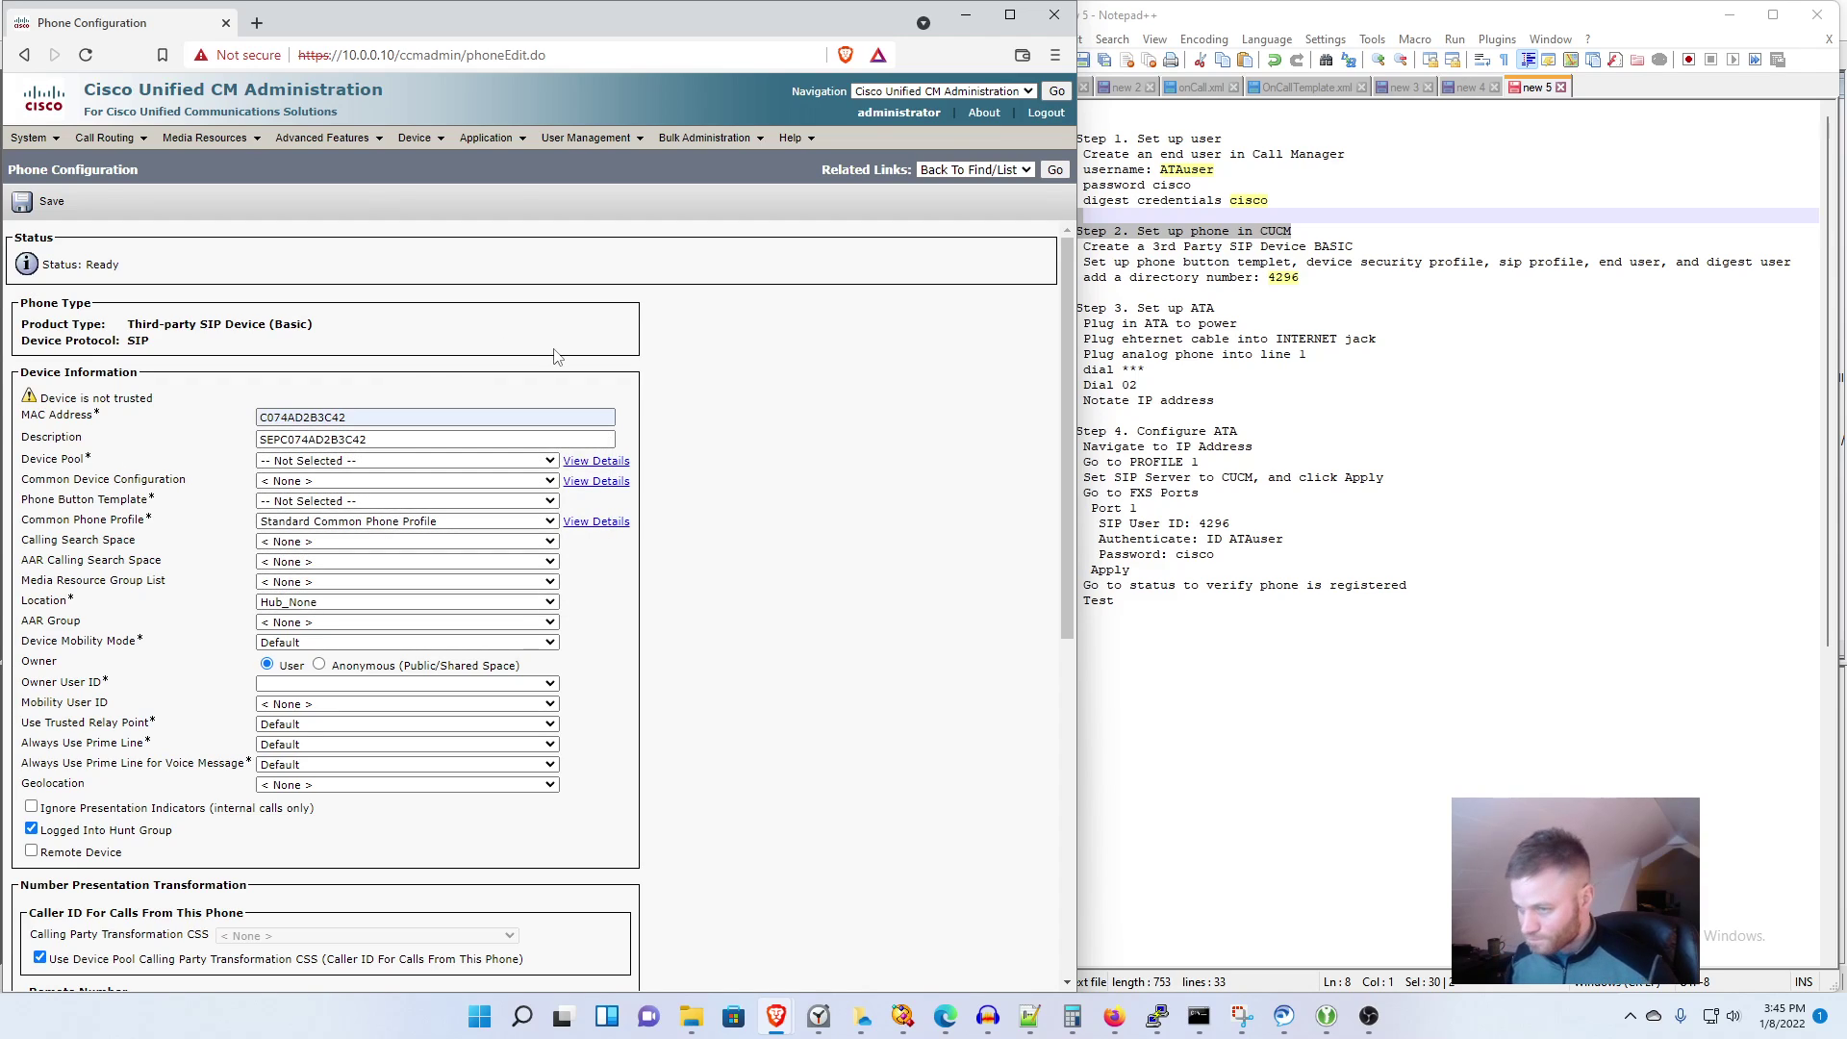
{"action": "left_click", "coordinate": [435, 463]}
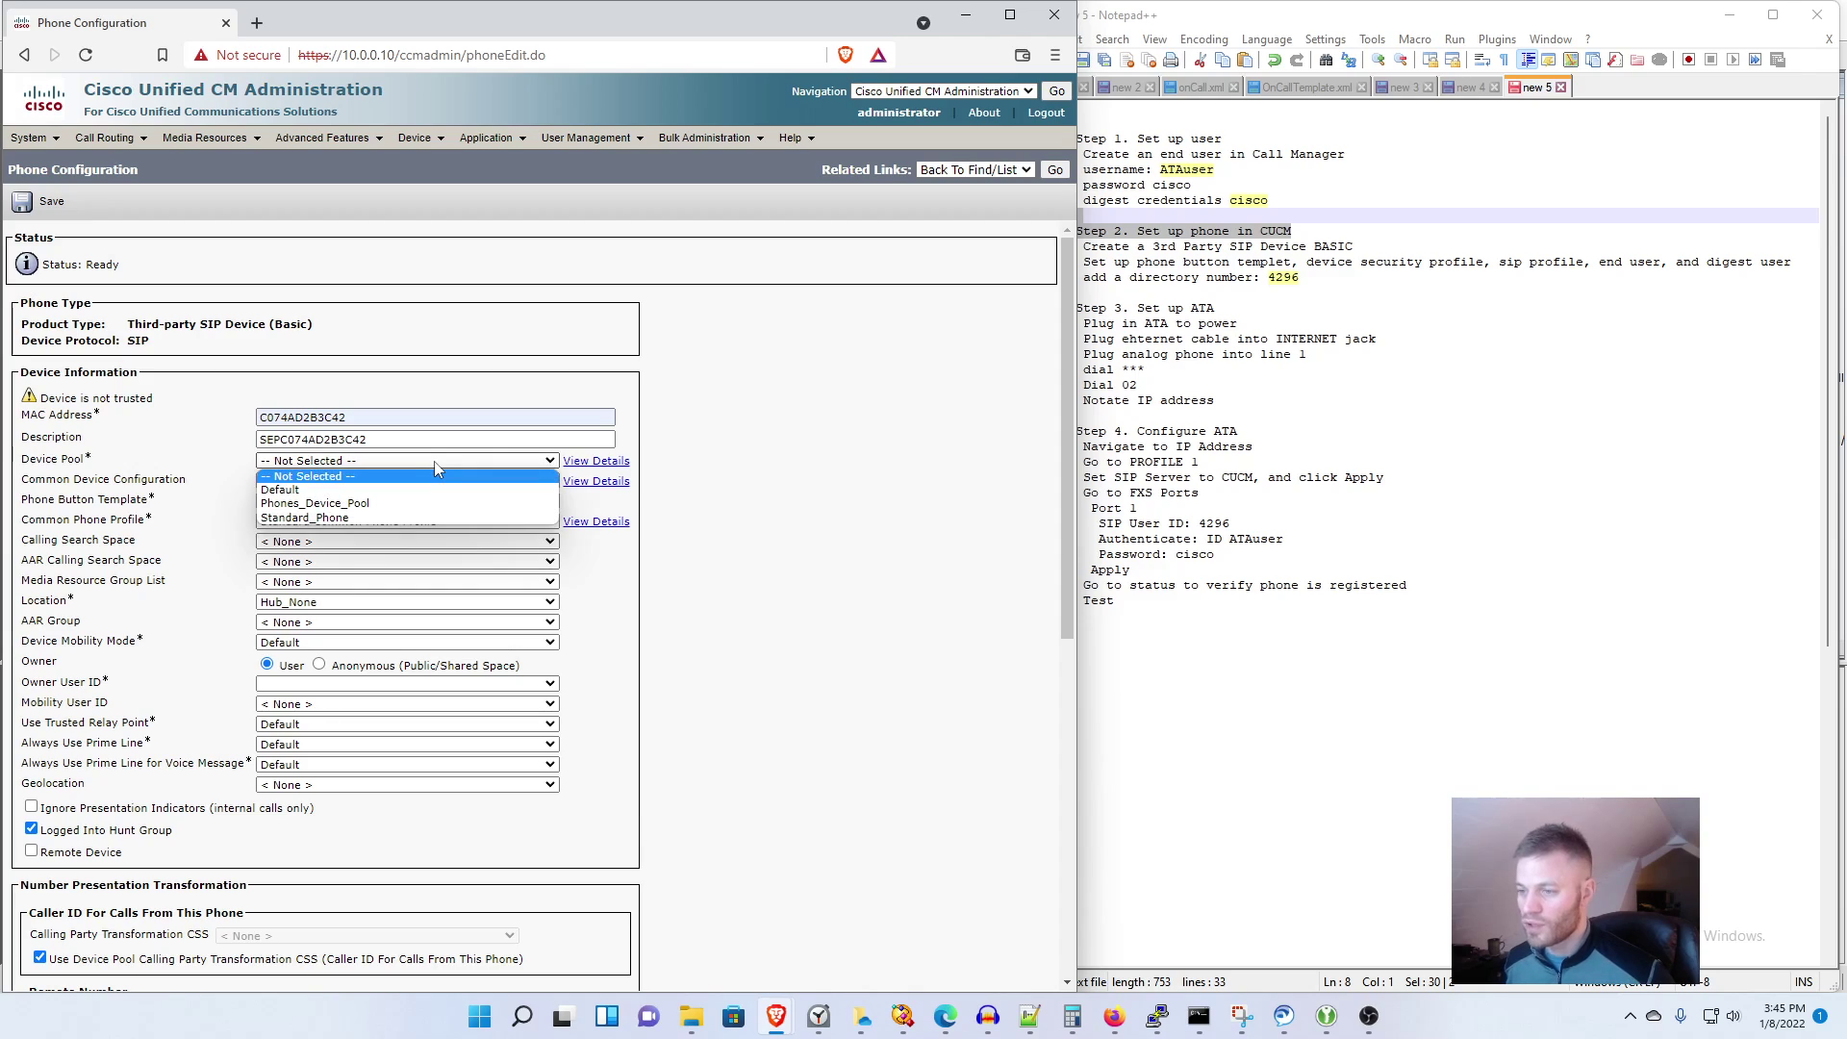
{"action": "left_click", "coordinate": [428, 490]}
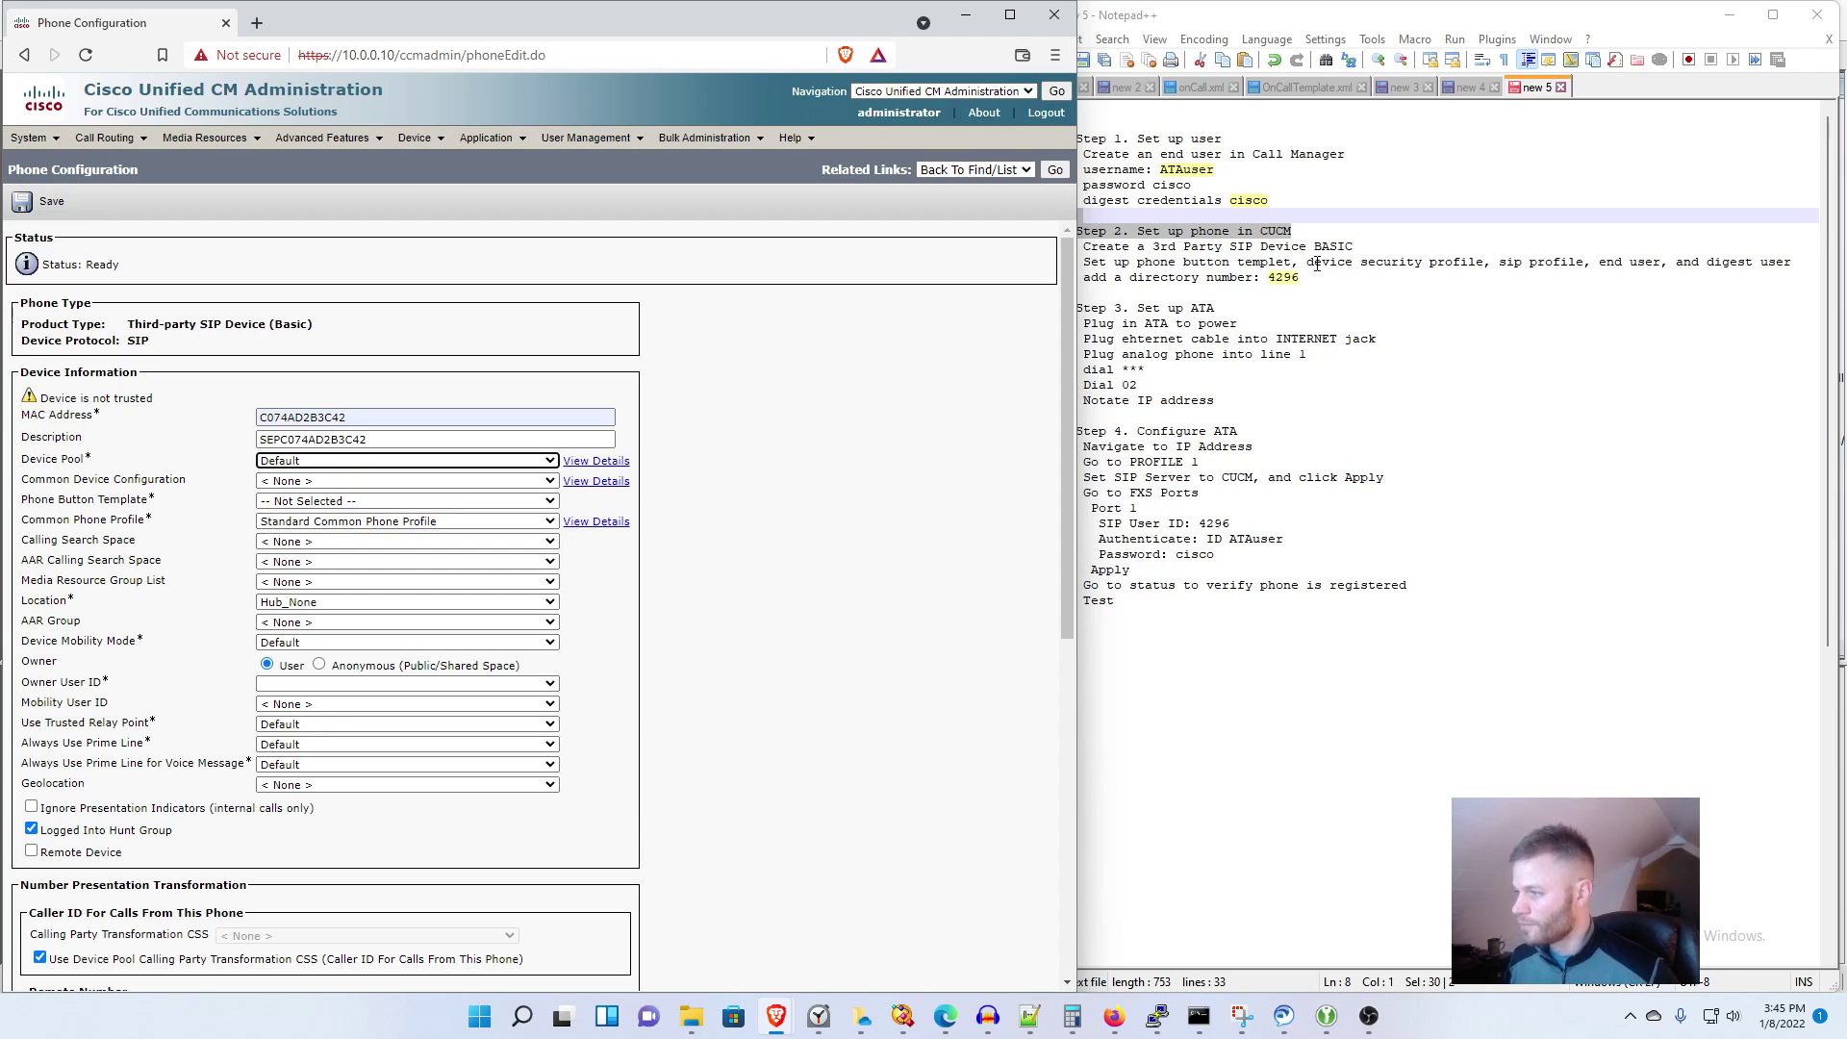
{"action": "left_click", "coordinate": [437, 501]}
{"action": "left_click", "coordinate": [435, 529]}
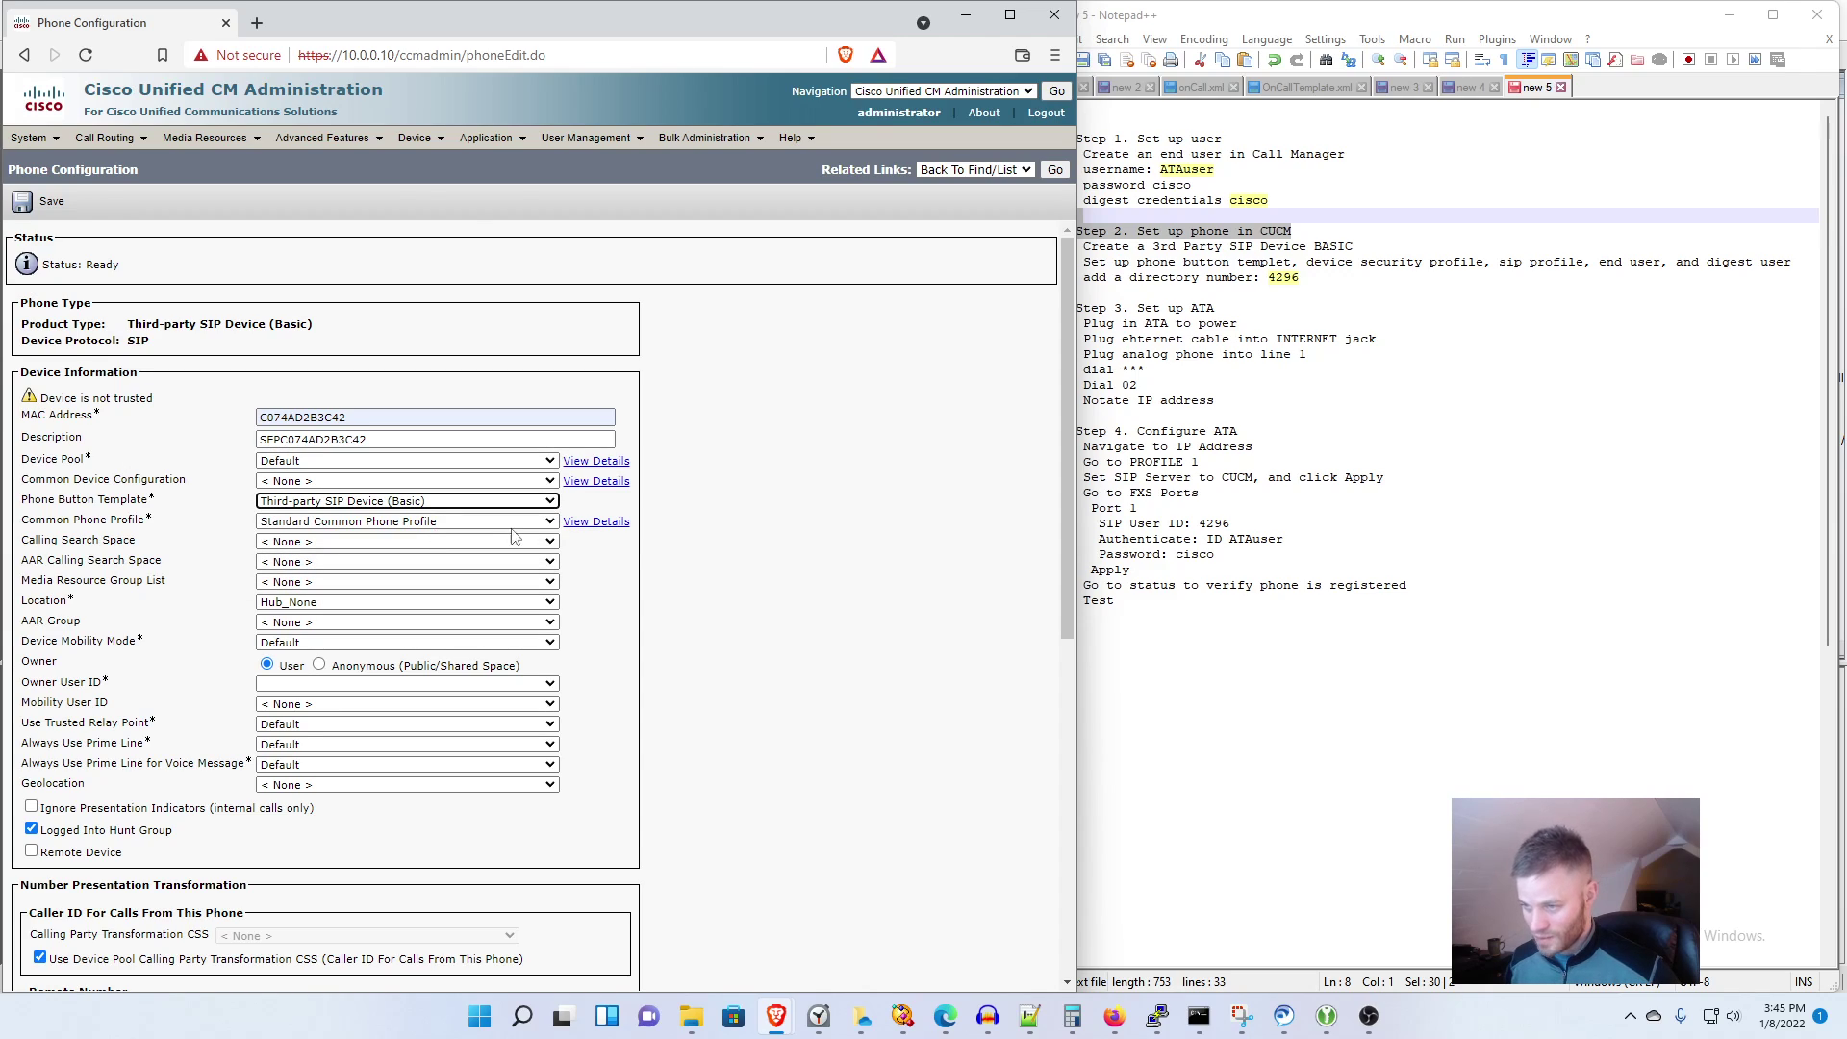
{"action": "left_click", "coordinate": [318, 665]}
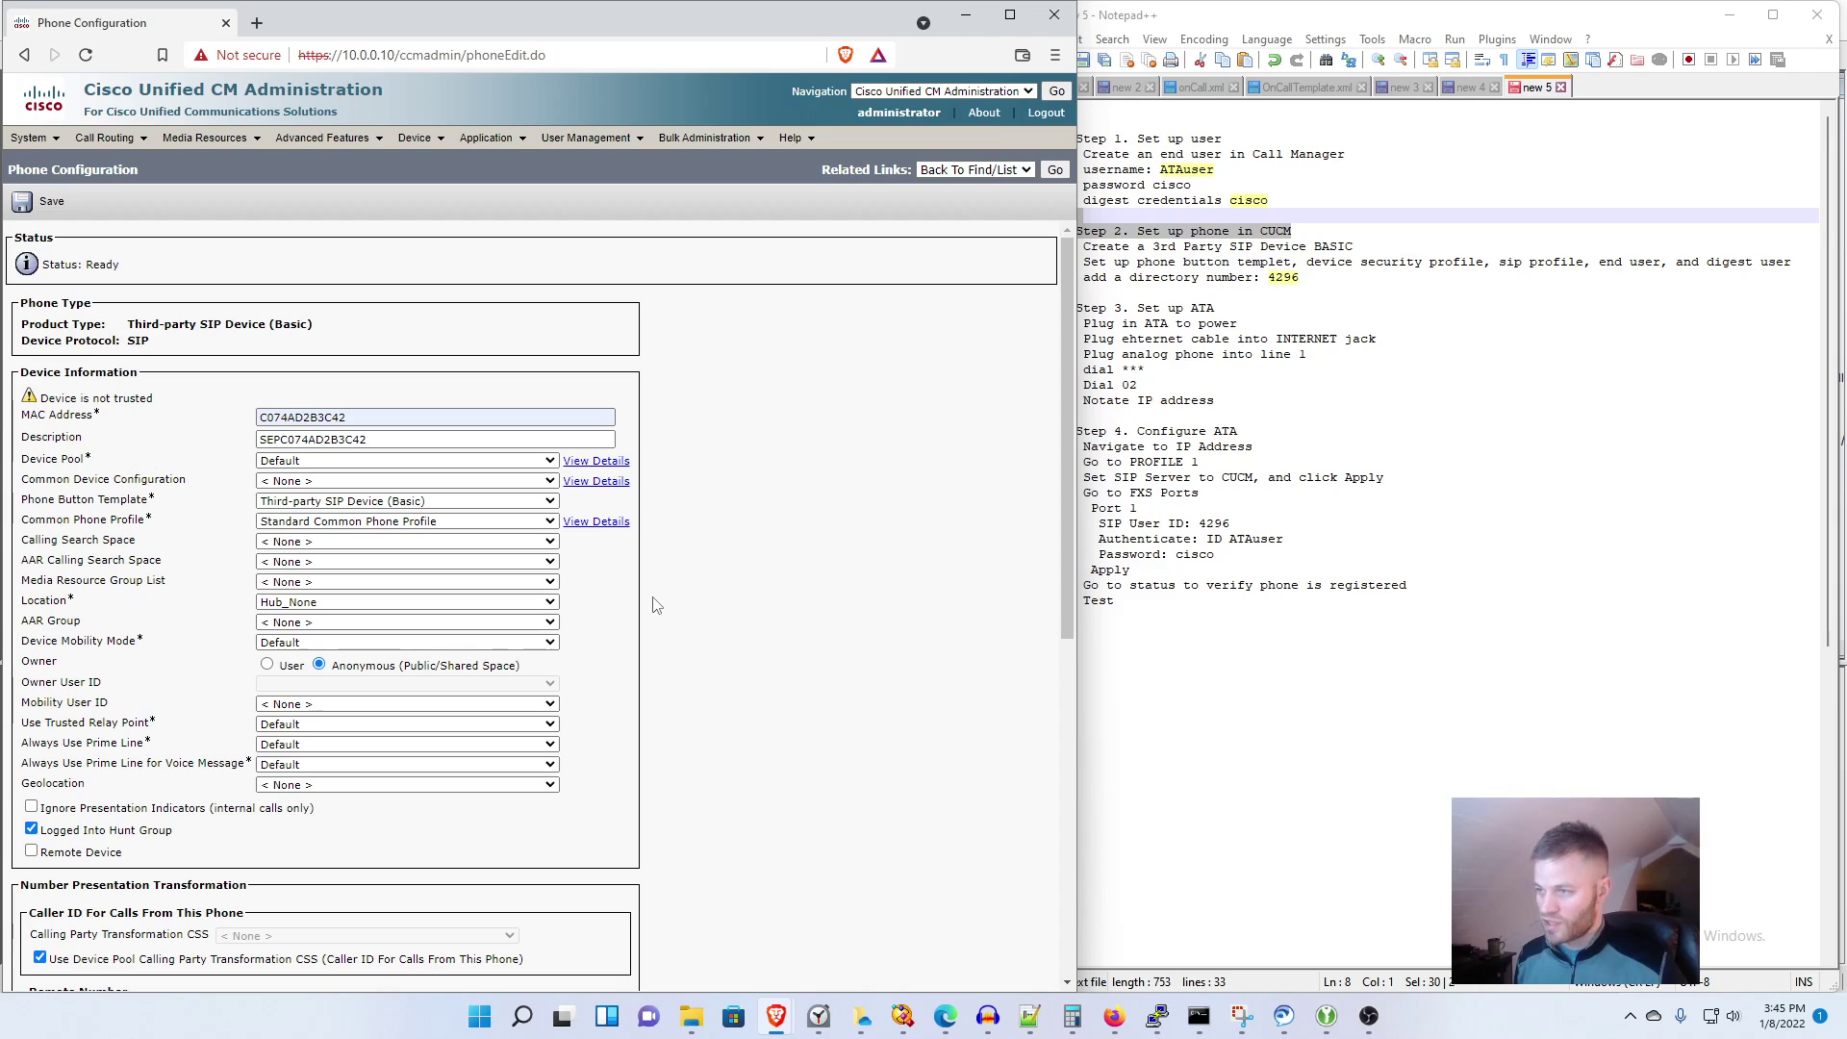
Step: Set the phone's digest user to ATAuser
{"action": "key", "text": "ctrl+f"}
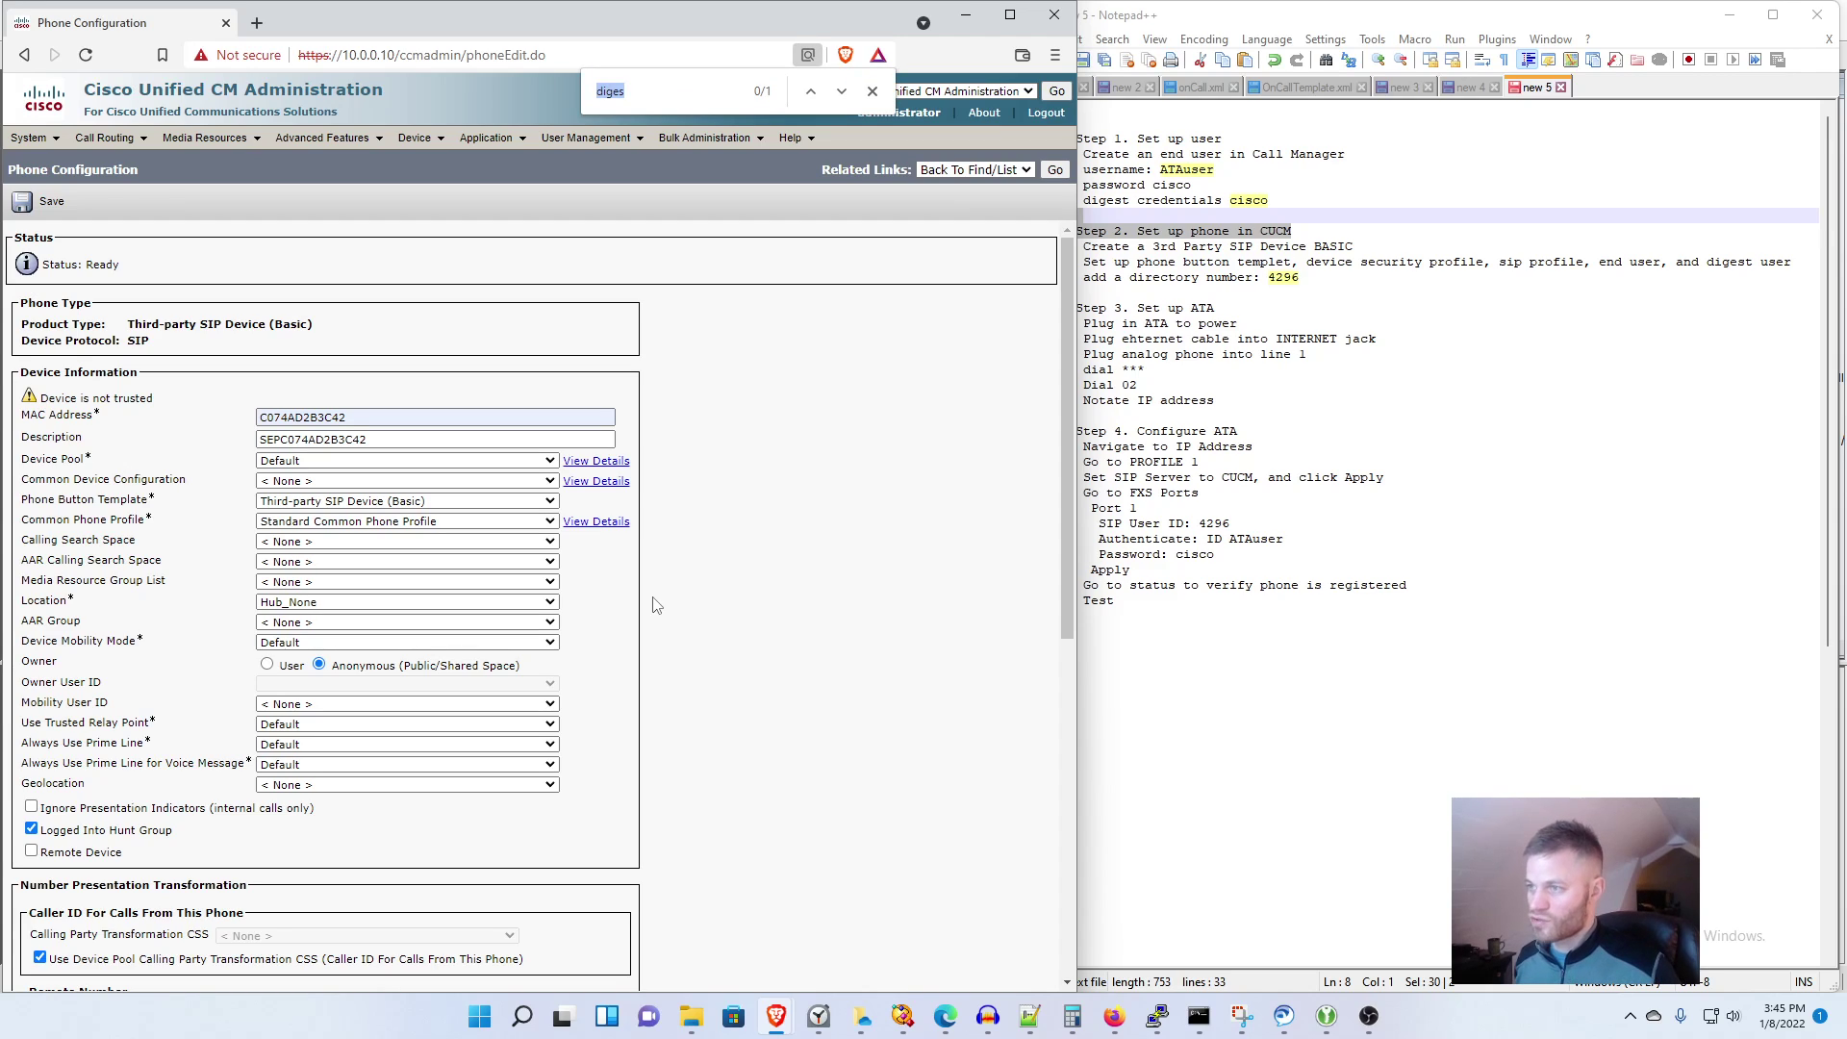
{"action": "key", "text": "Return"}
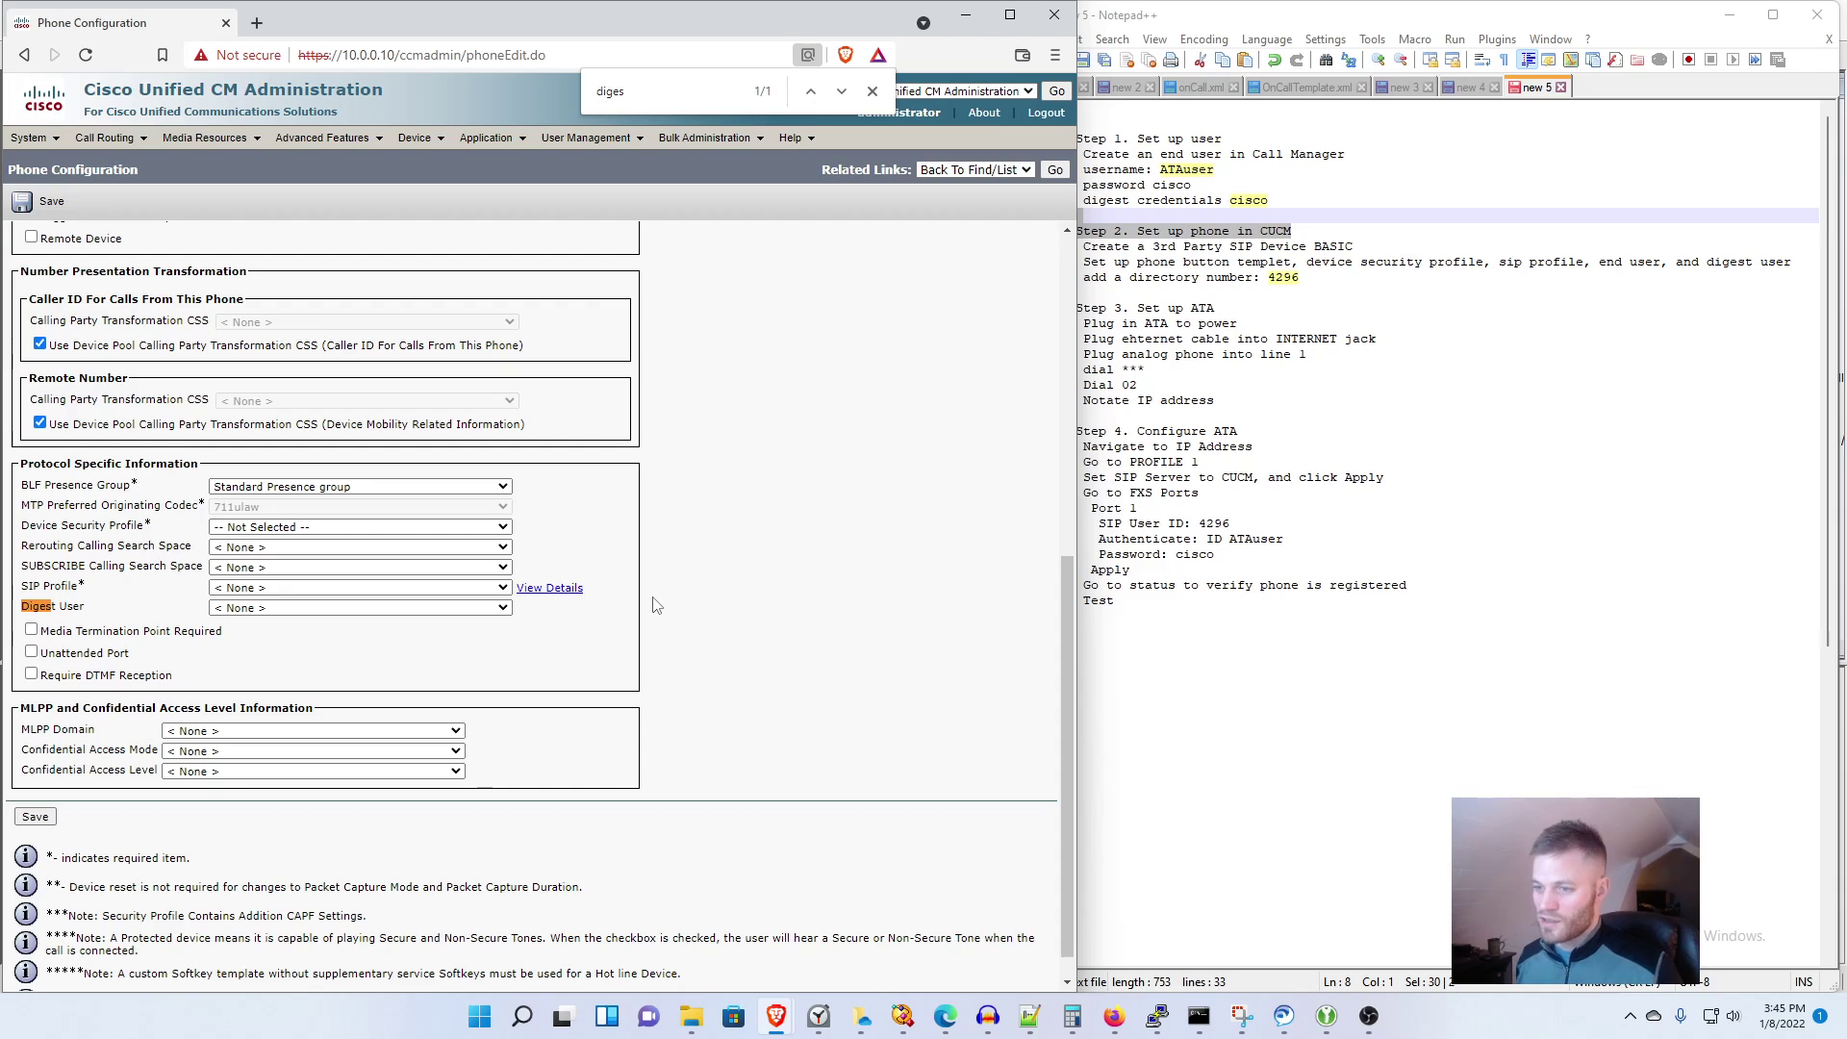
{"action": "left_click", "coordinate": [464, 608]}
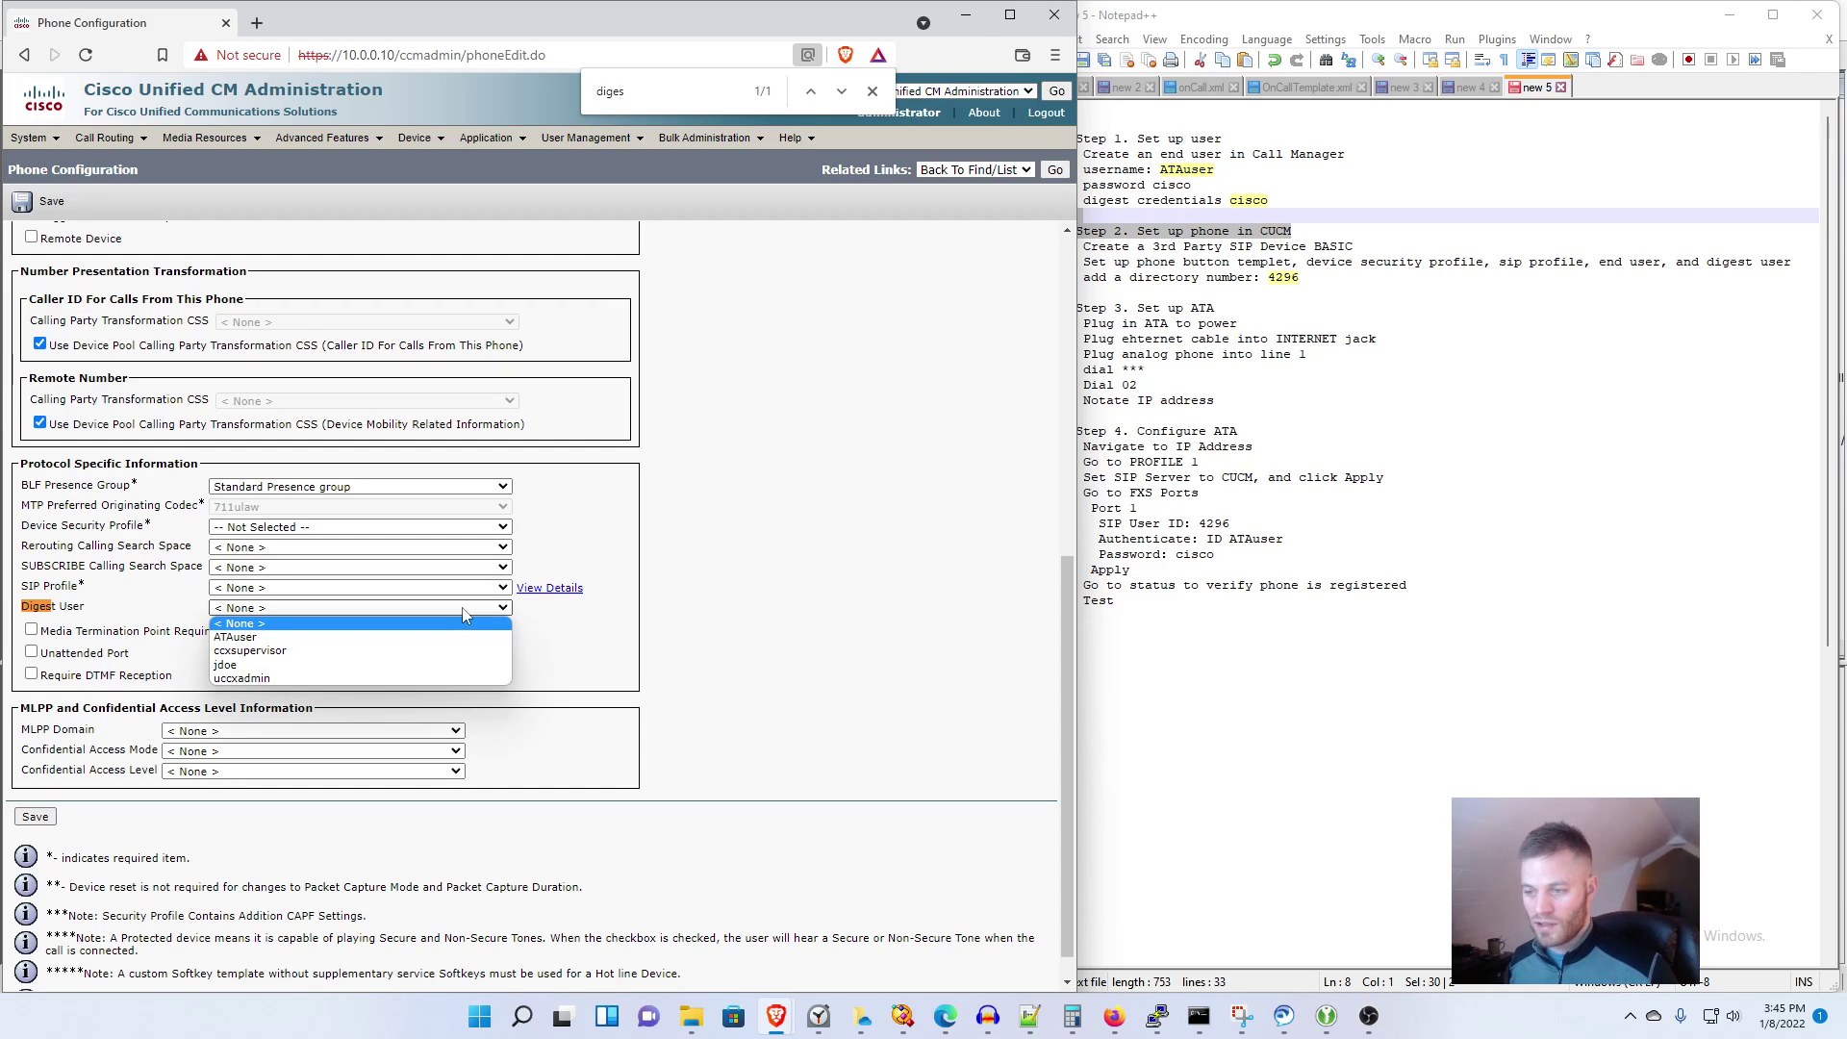
{"action": "left_click", "coordinate": [454, 638]}
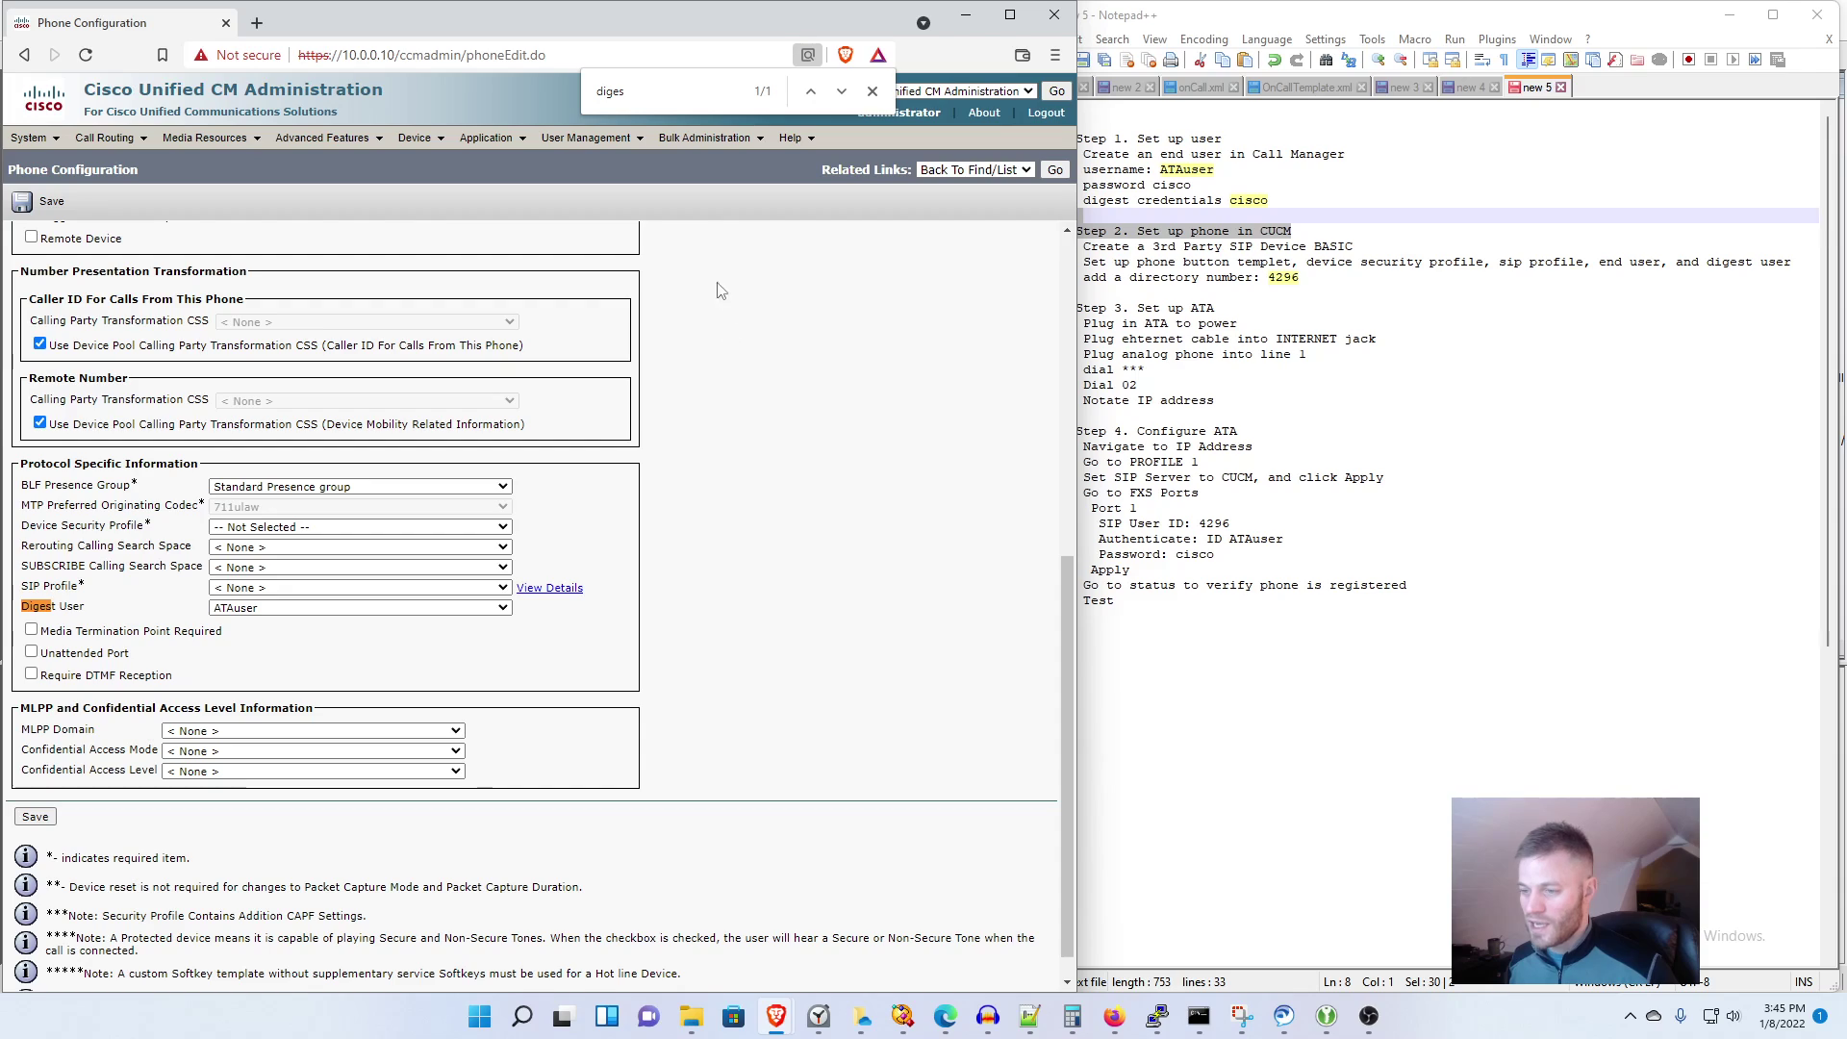
Step: Choose Standard SIP Profile and the third-party basic non-secure device security profile
{"action": "key", "text": "ctrl+f"}
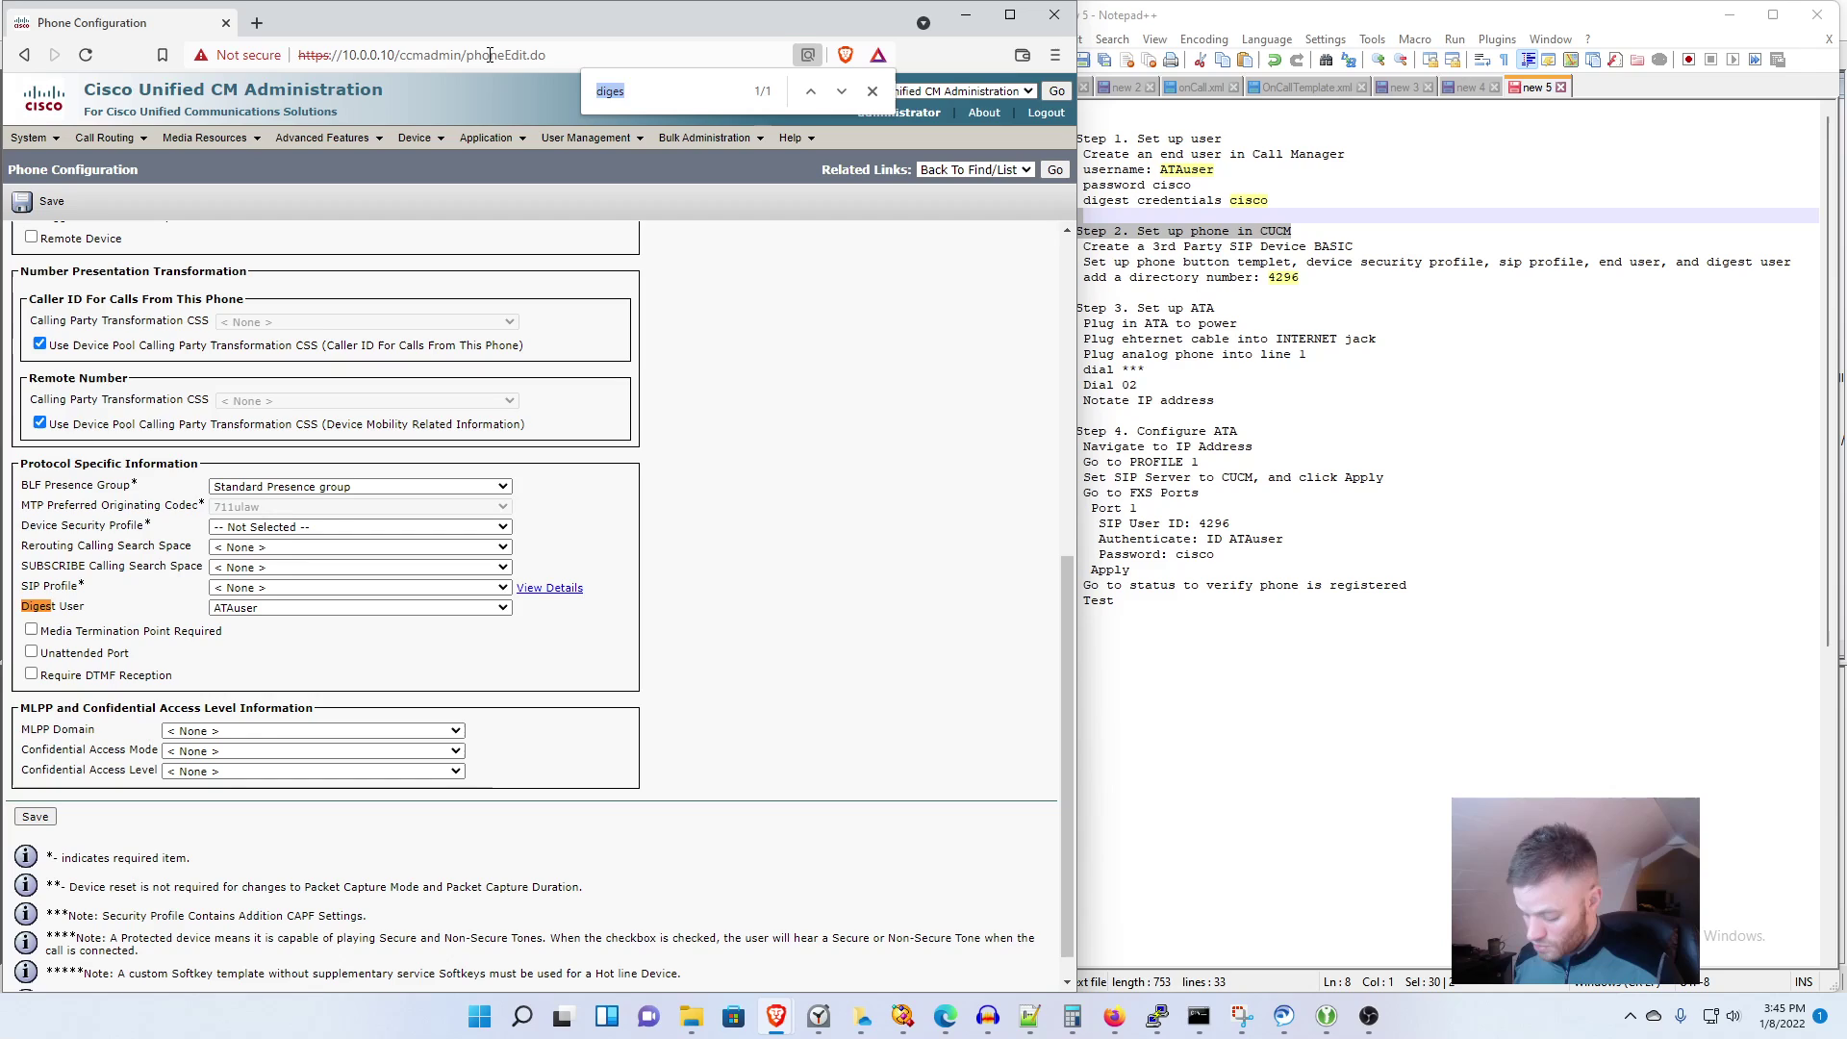
{"action": "type", "text": "sip sec"}
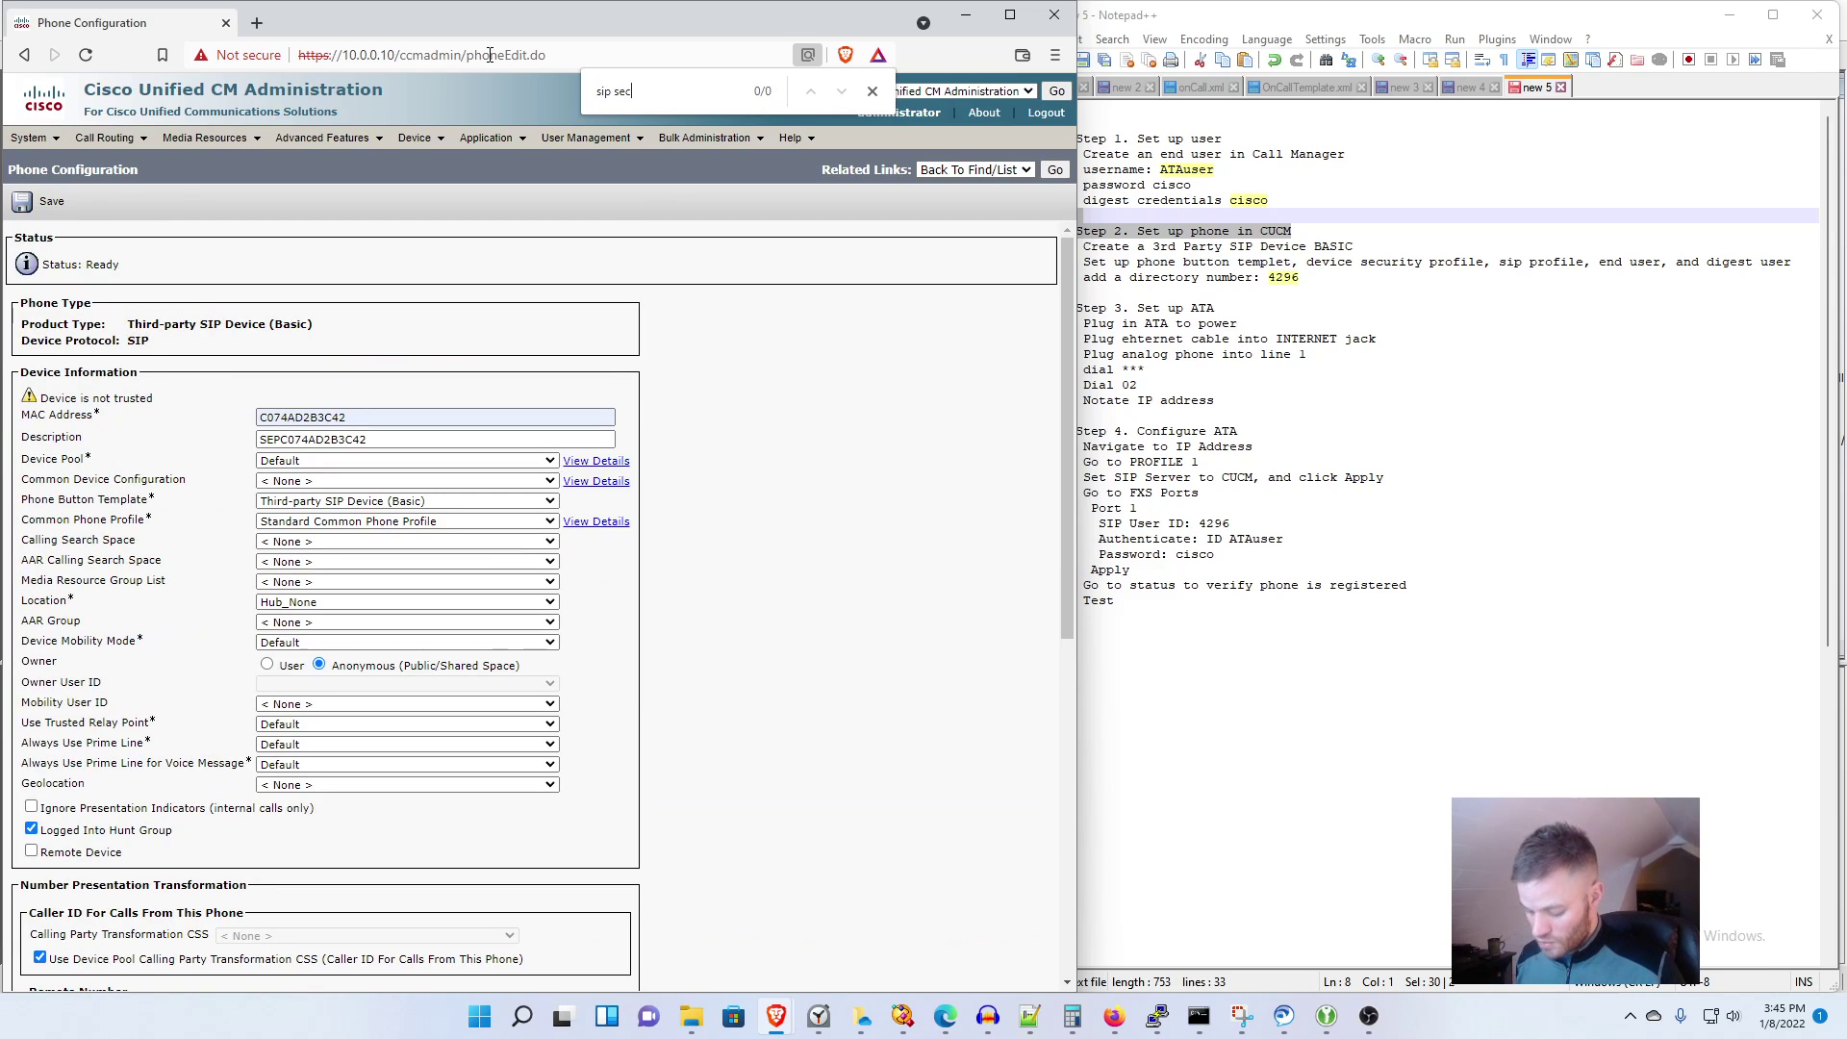
{"action": "type", "text": "ur"}
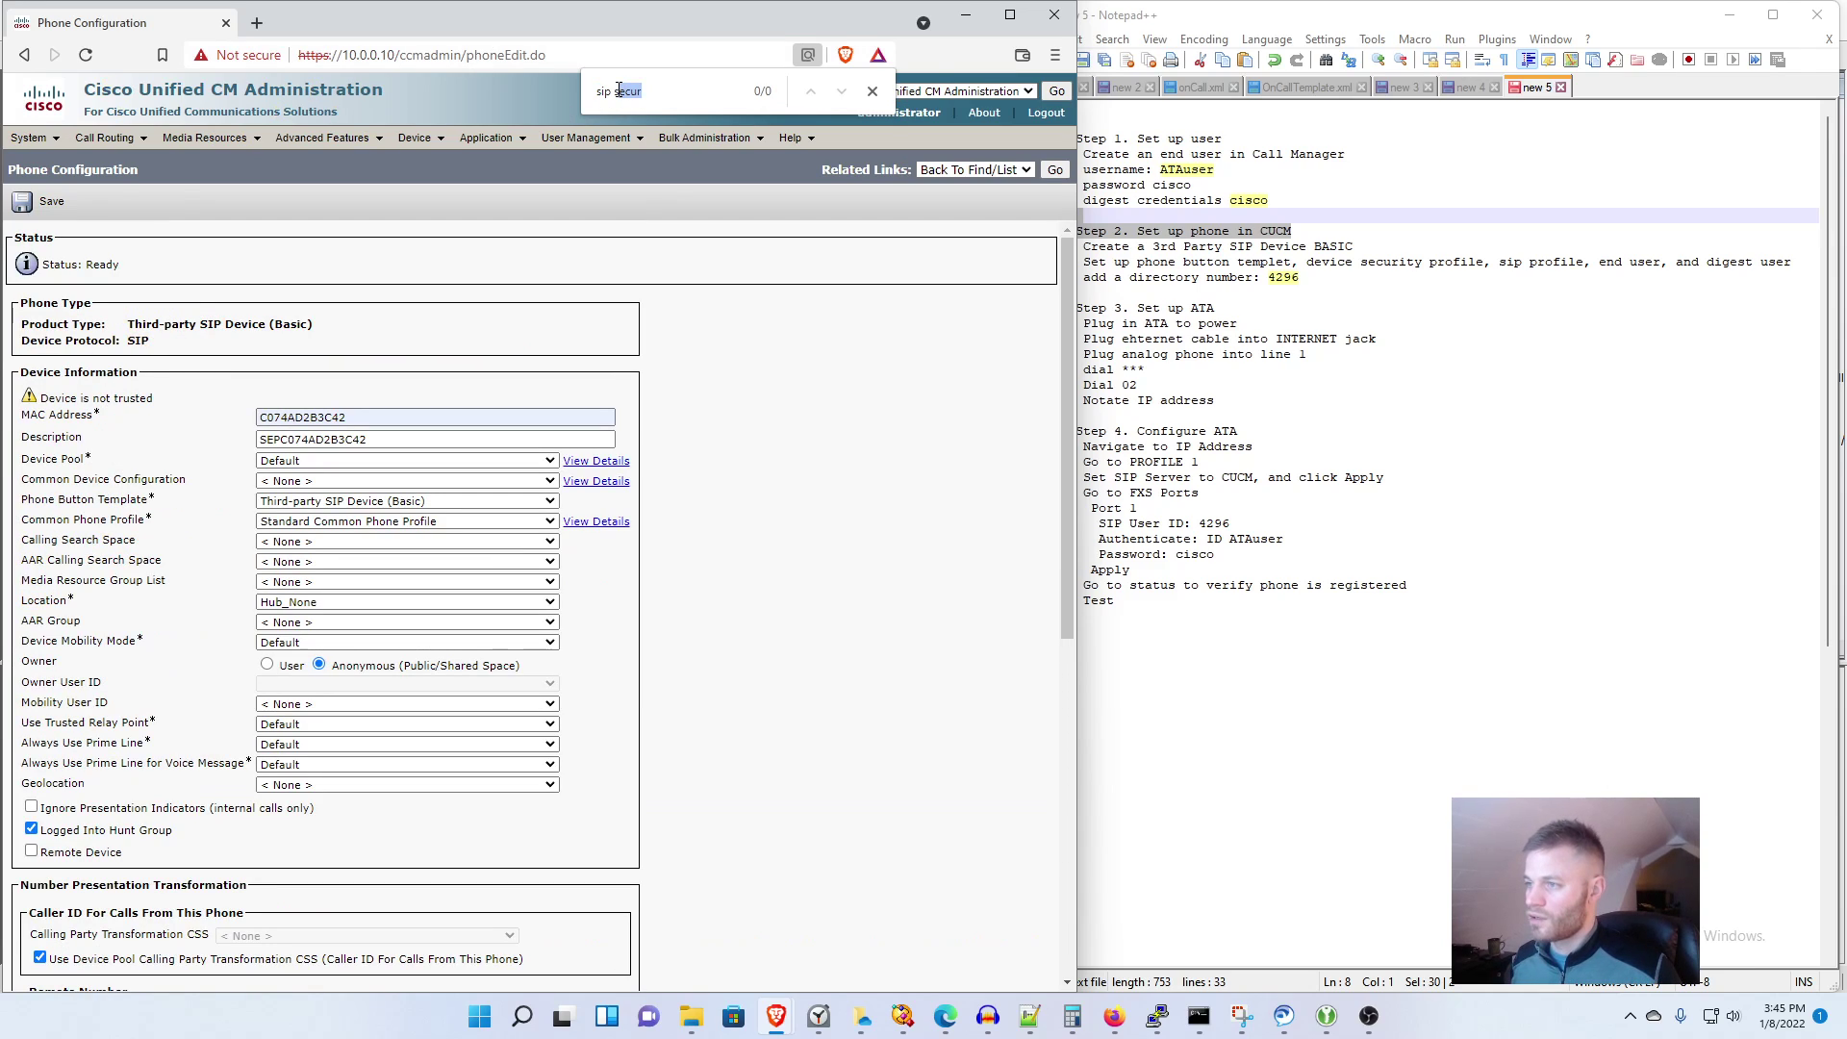
{"action": "key", "text": "BackSpace"}
{"action": "key", "text": "BackSpace"}
{"action": "key", "text": "BackSpace"}
{"action": "key", "text": "BackSpace"}
{"action": "key", "text": "BackSpace"}
{"action": "type", "text": "pr"}
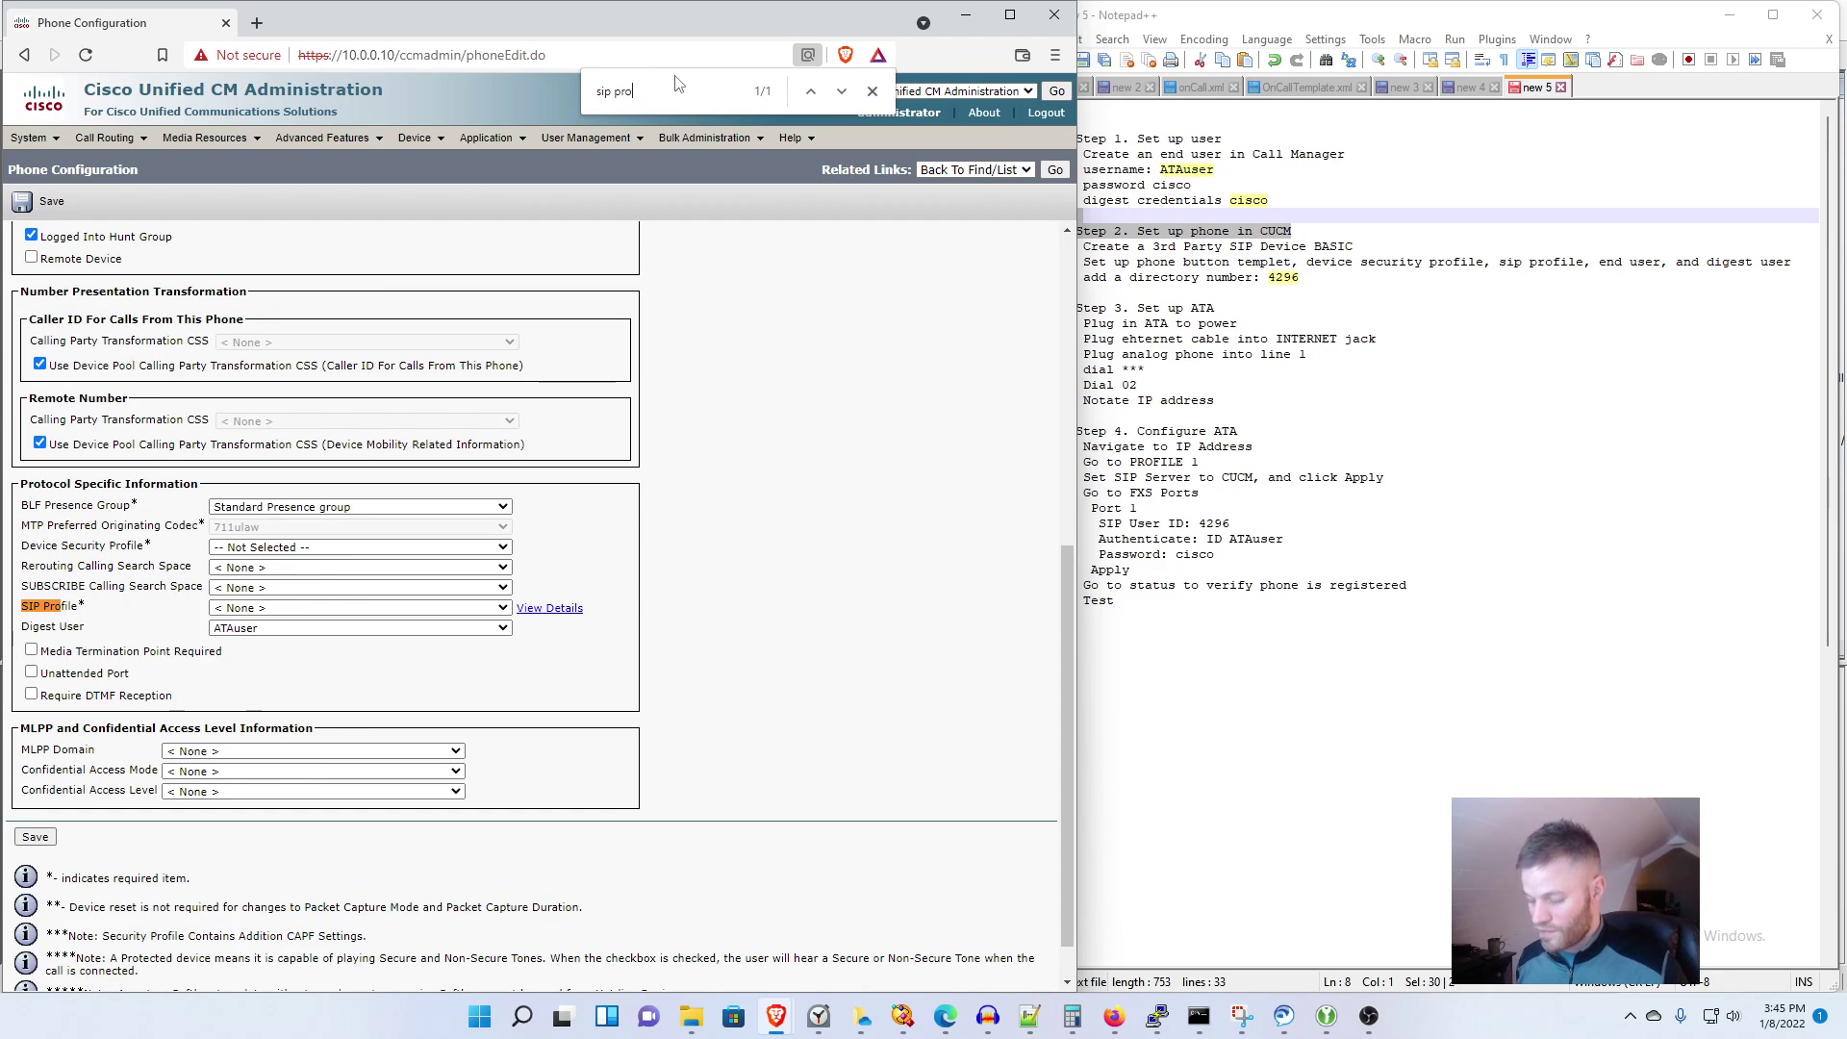
{"action": "left_click", "coordinate": [435, 608]}
{"action": "left_click", "coordinate": [434, 651]}
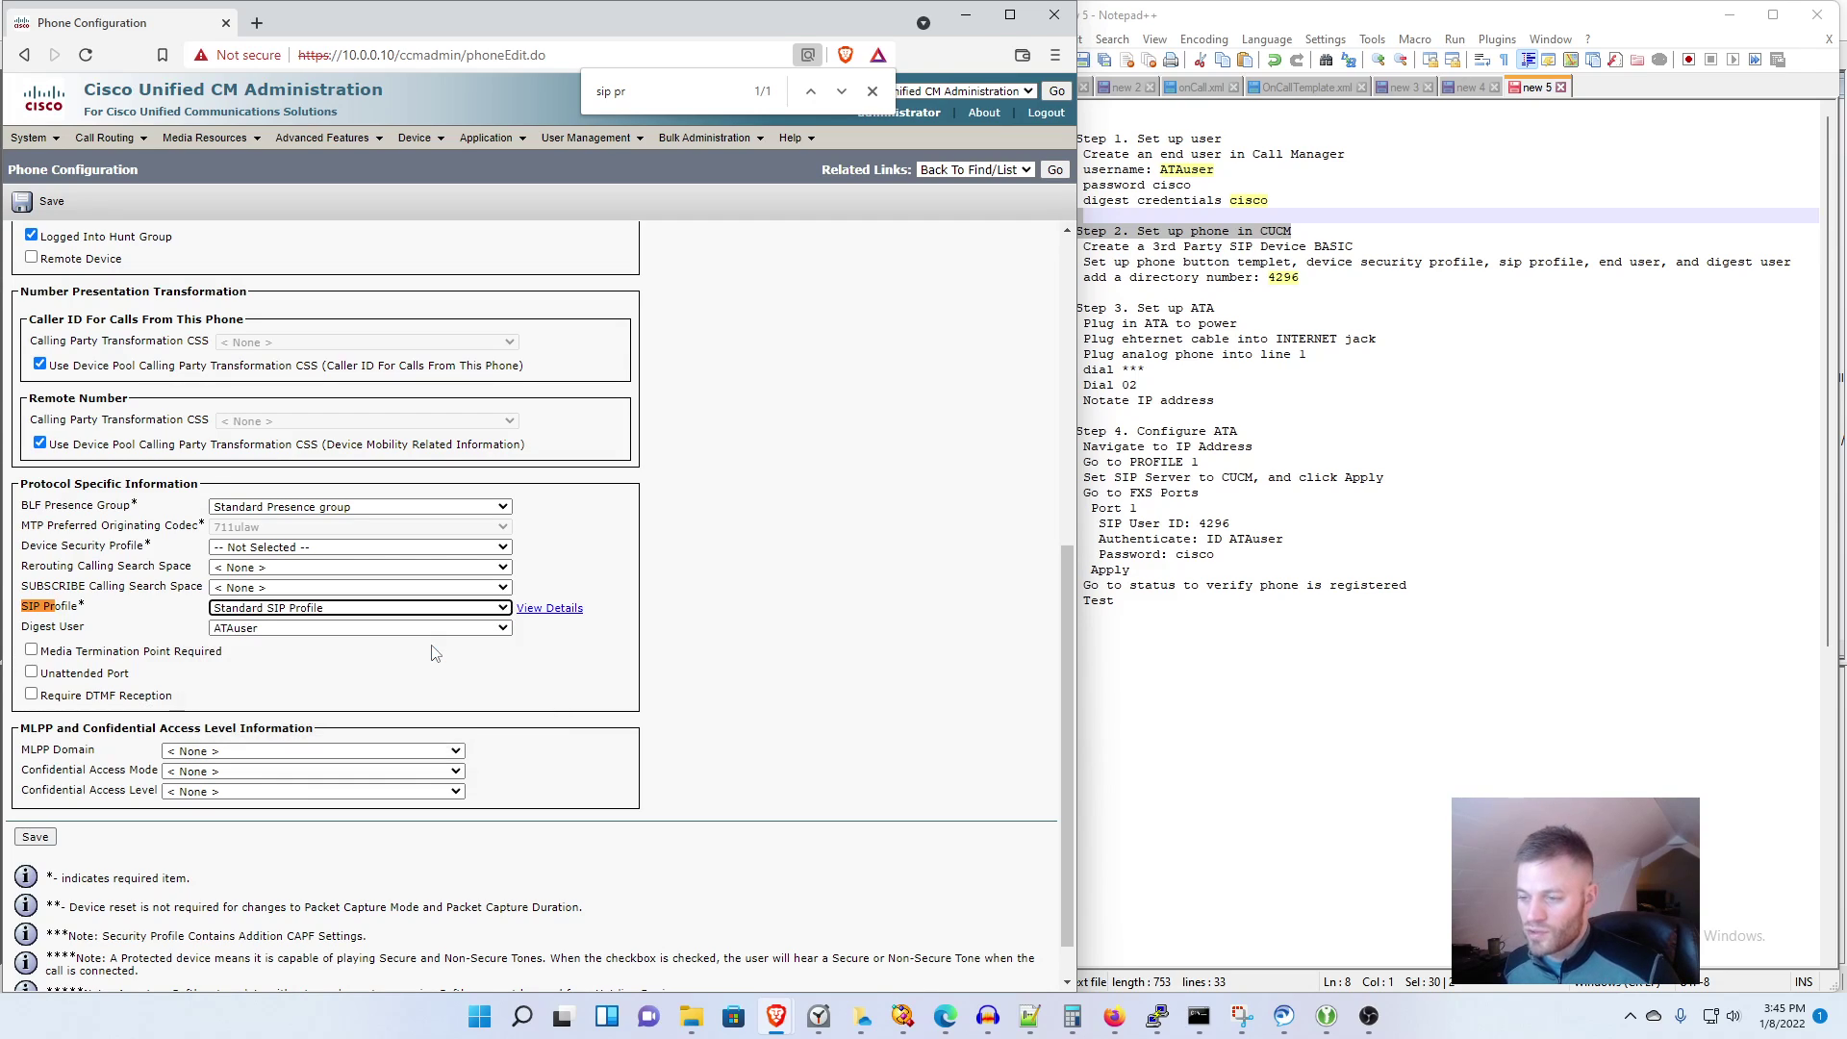
{"action": "left_click", "coordinate": [417, 548]}
{"action": "left_click", "coordinate": [423, 576]}
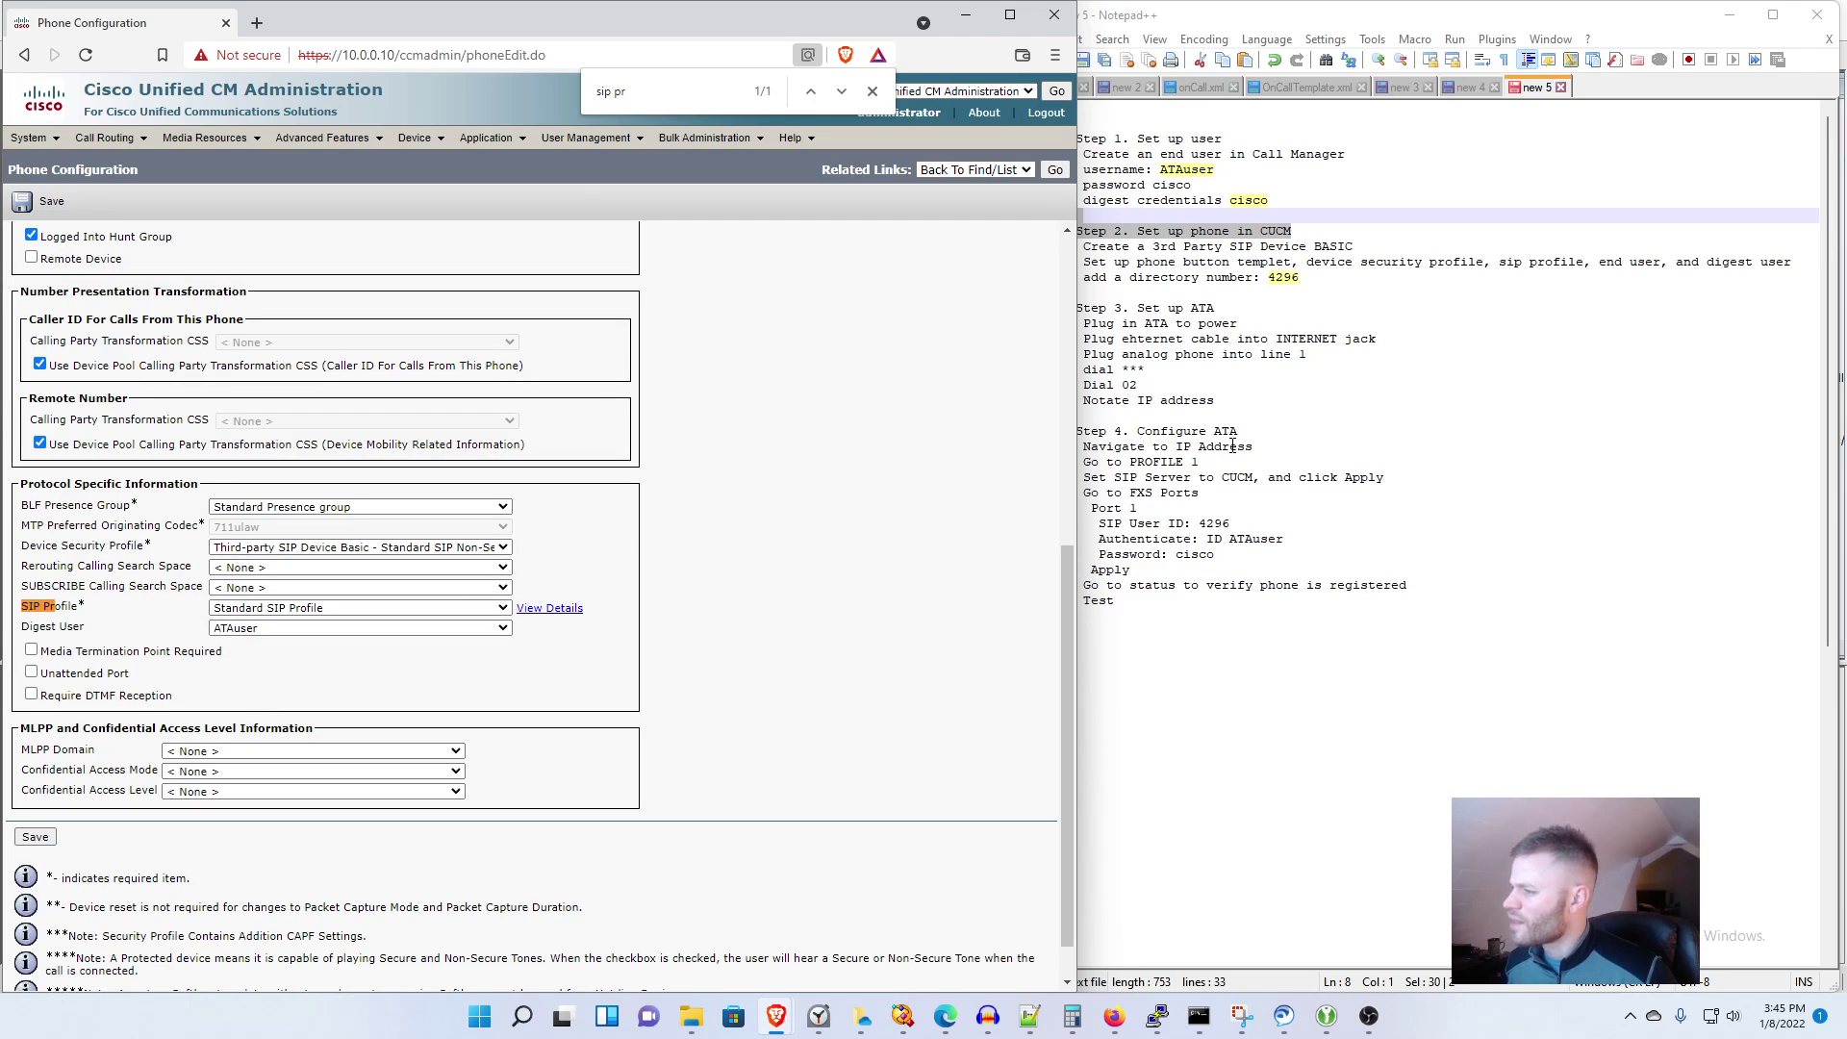
Step: Save the phone, acknowledge the apply-config notice, and mark the steps done in notes
{"action": "left_click", "coordinate": [43, 201]}
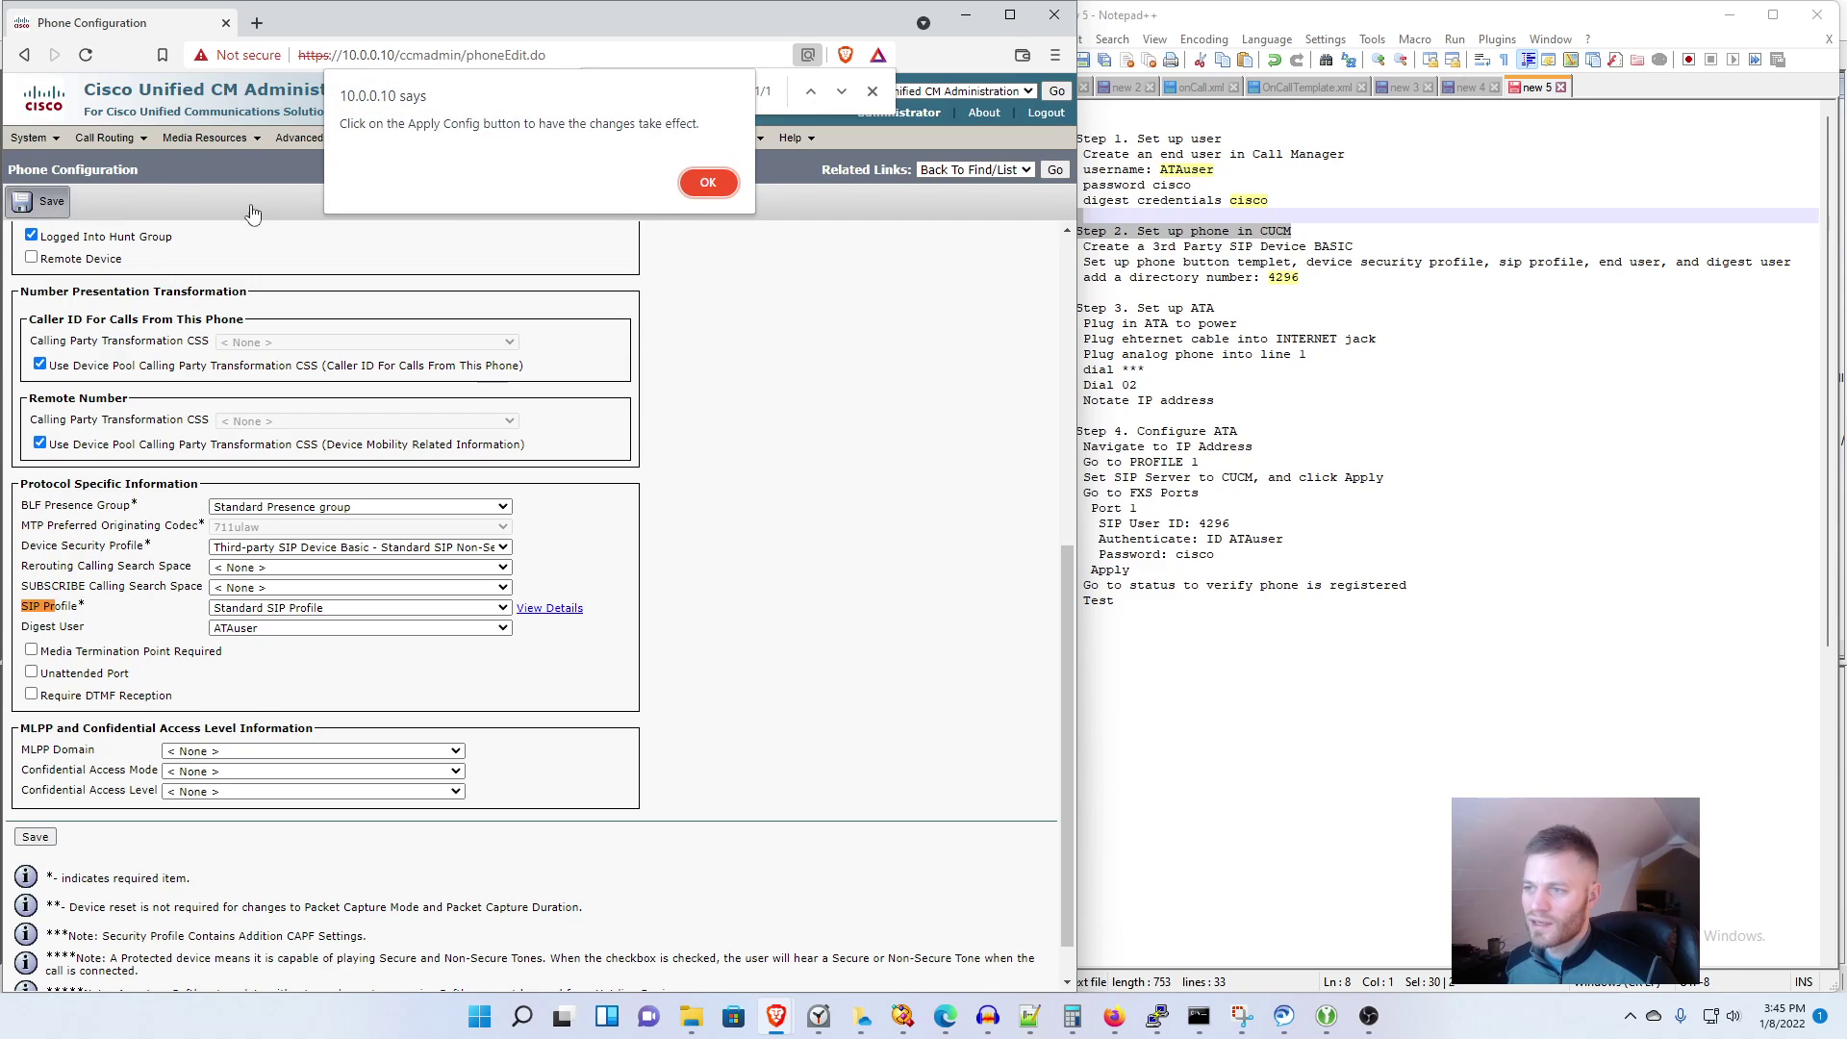
{"action": "left_click", "coordinate": [697, 191]}
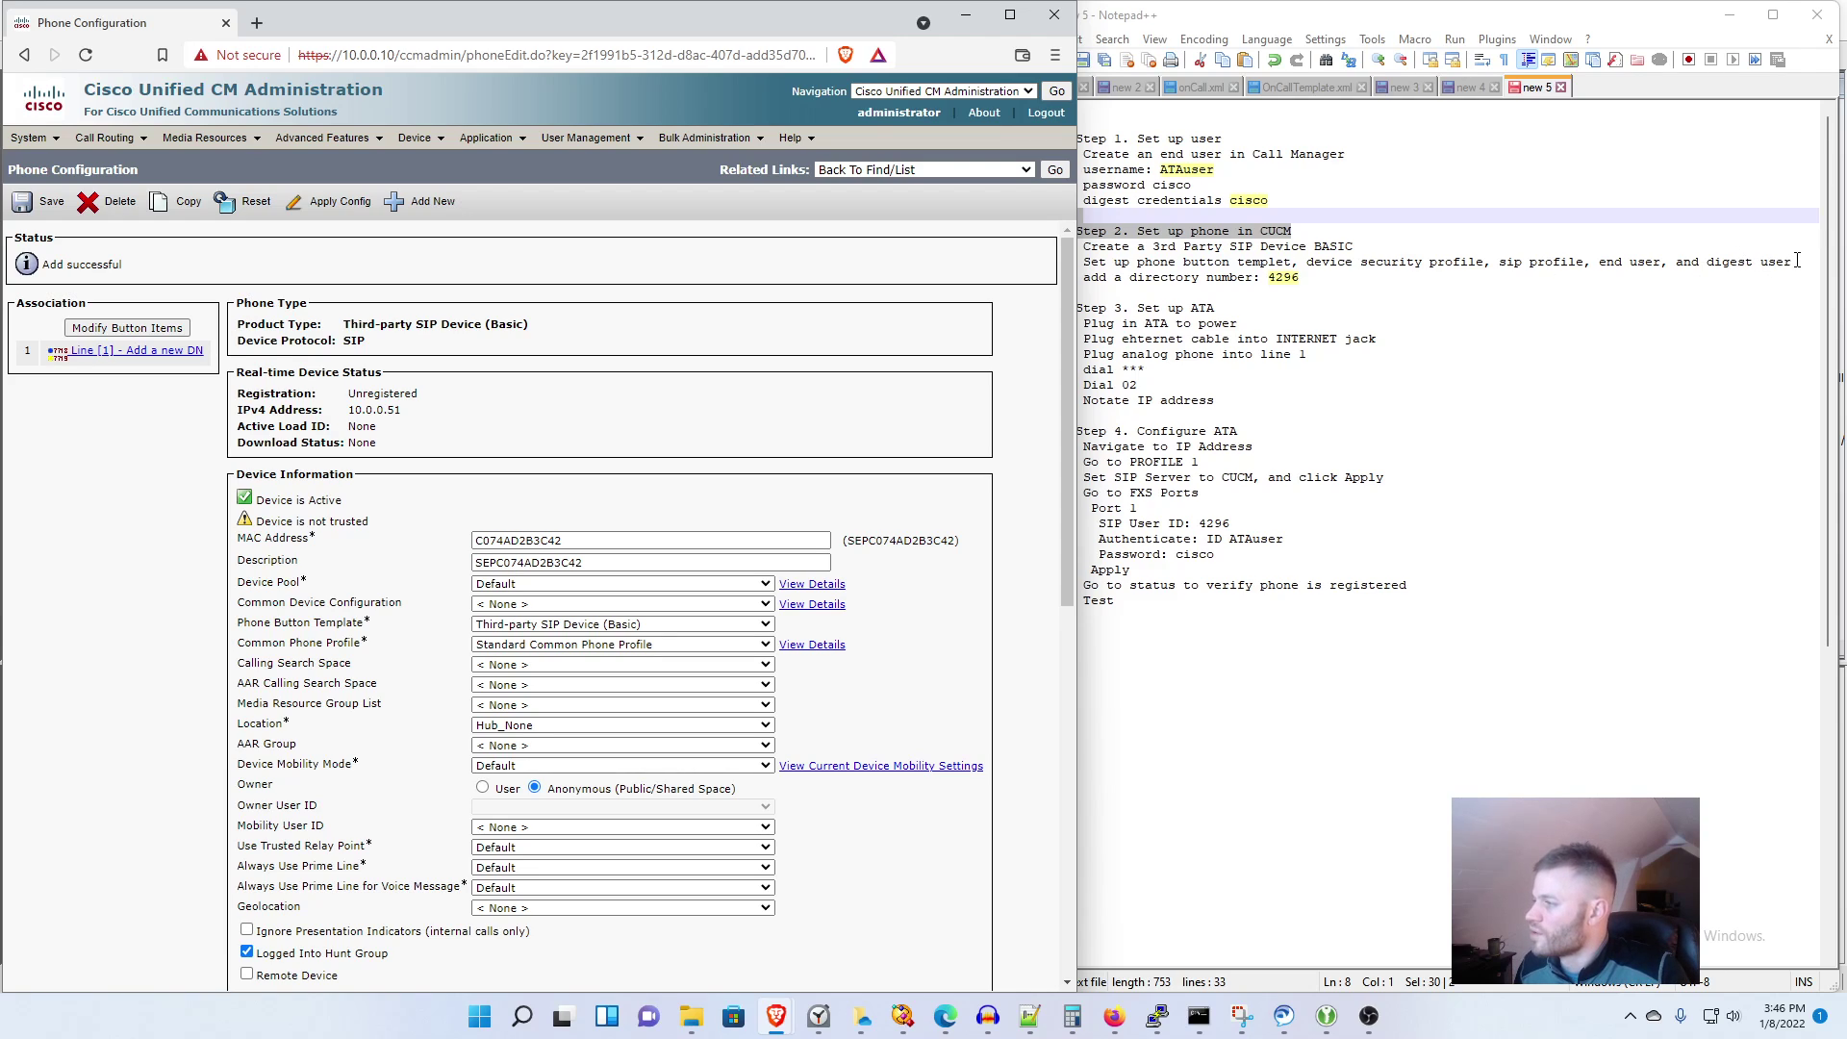
{"action": "left_click_drag", "start_coordinate": [1797, 261], "coordinate": [1077, 233]}
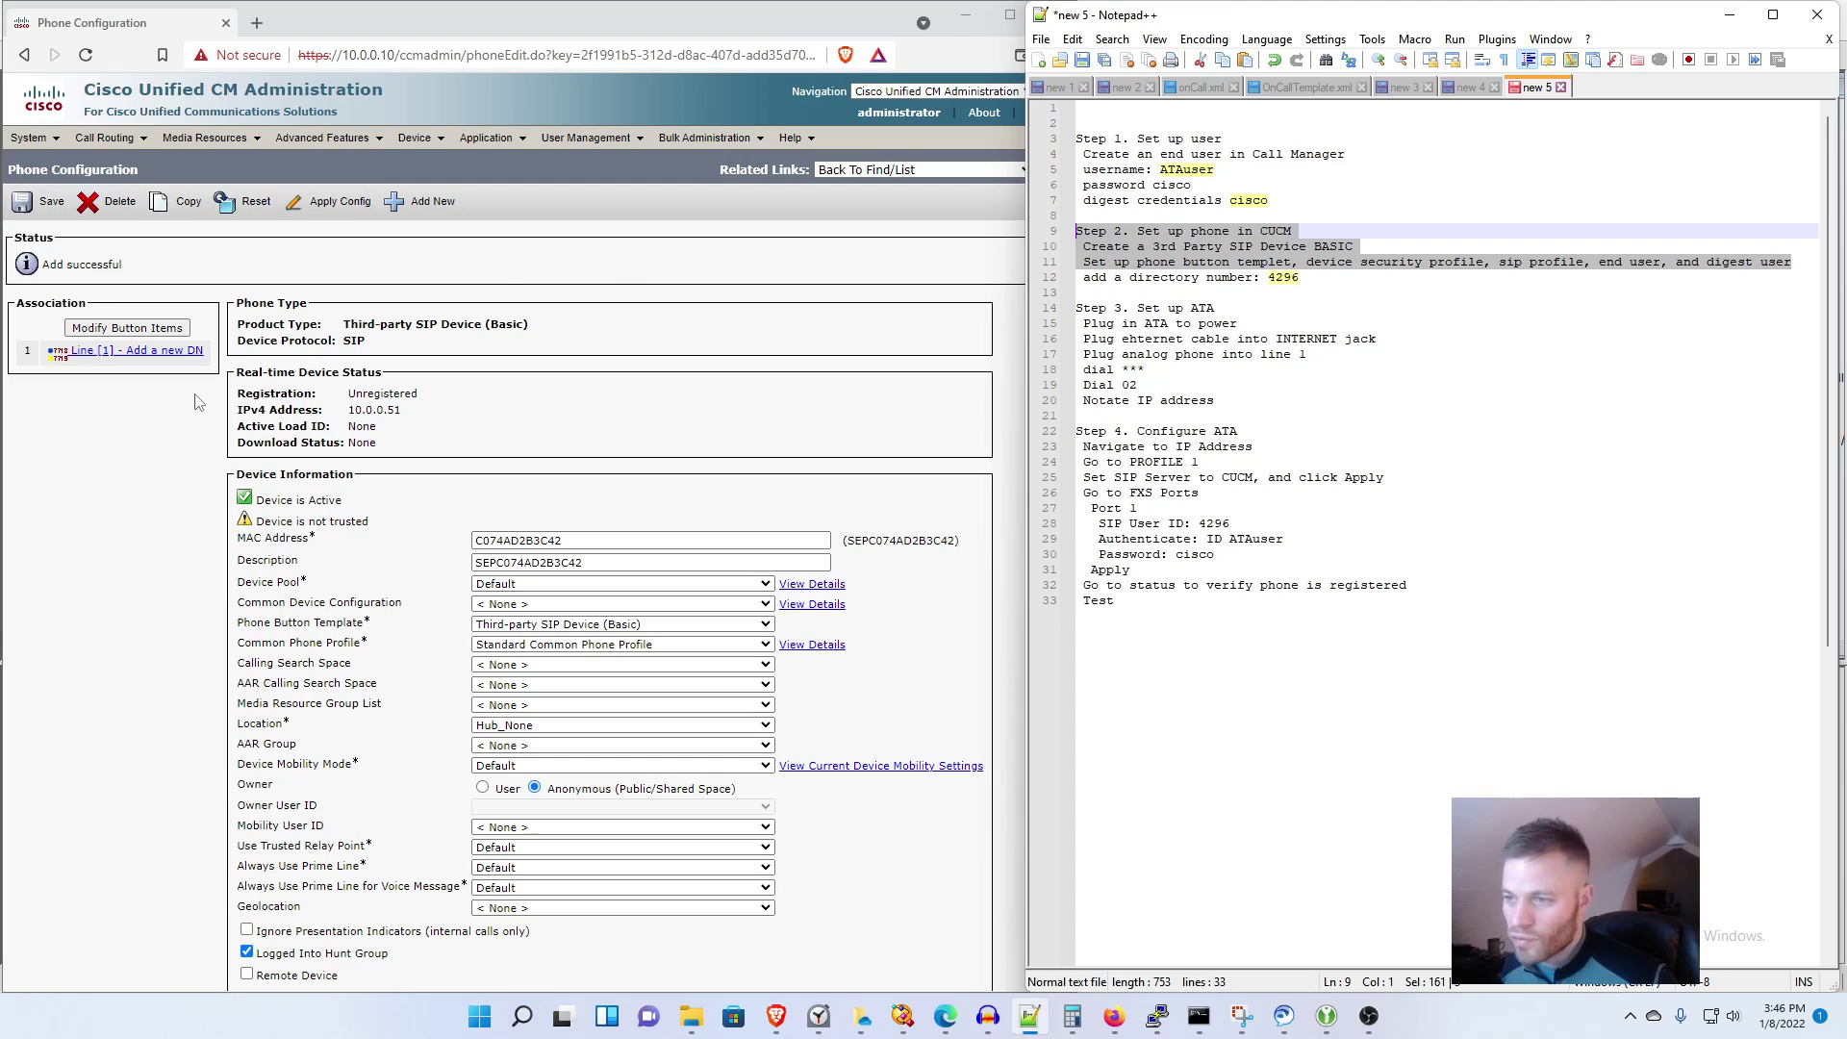
Step: Add directory number 4296 in the Internal partition with description Elevator ATA
{"action": "left_click", "coordinate": [179, 353]}
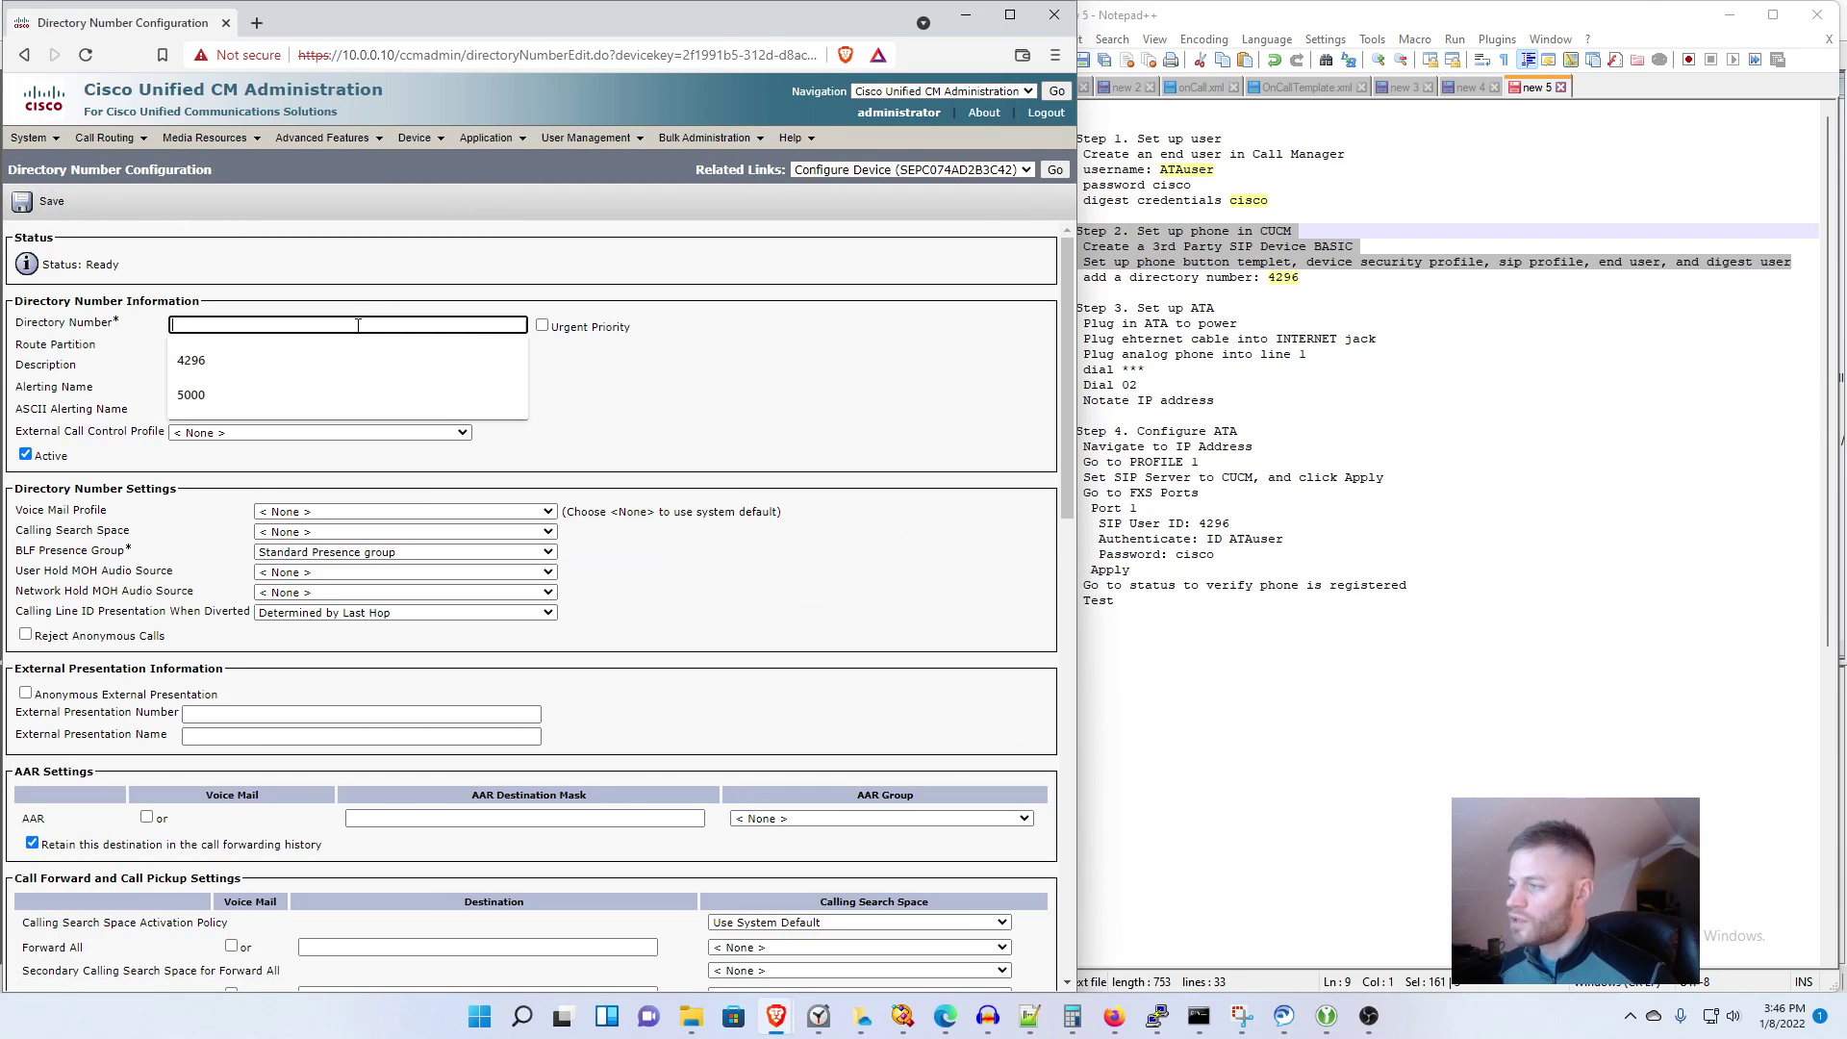
{"action": "type", "text": "4296"}
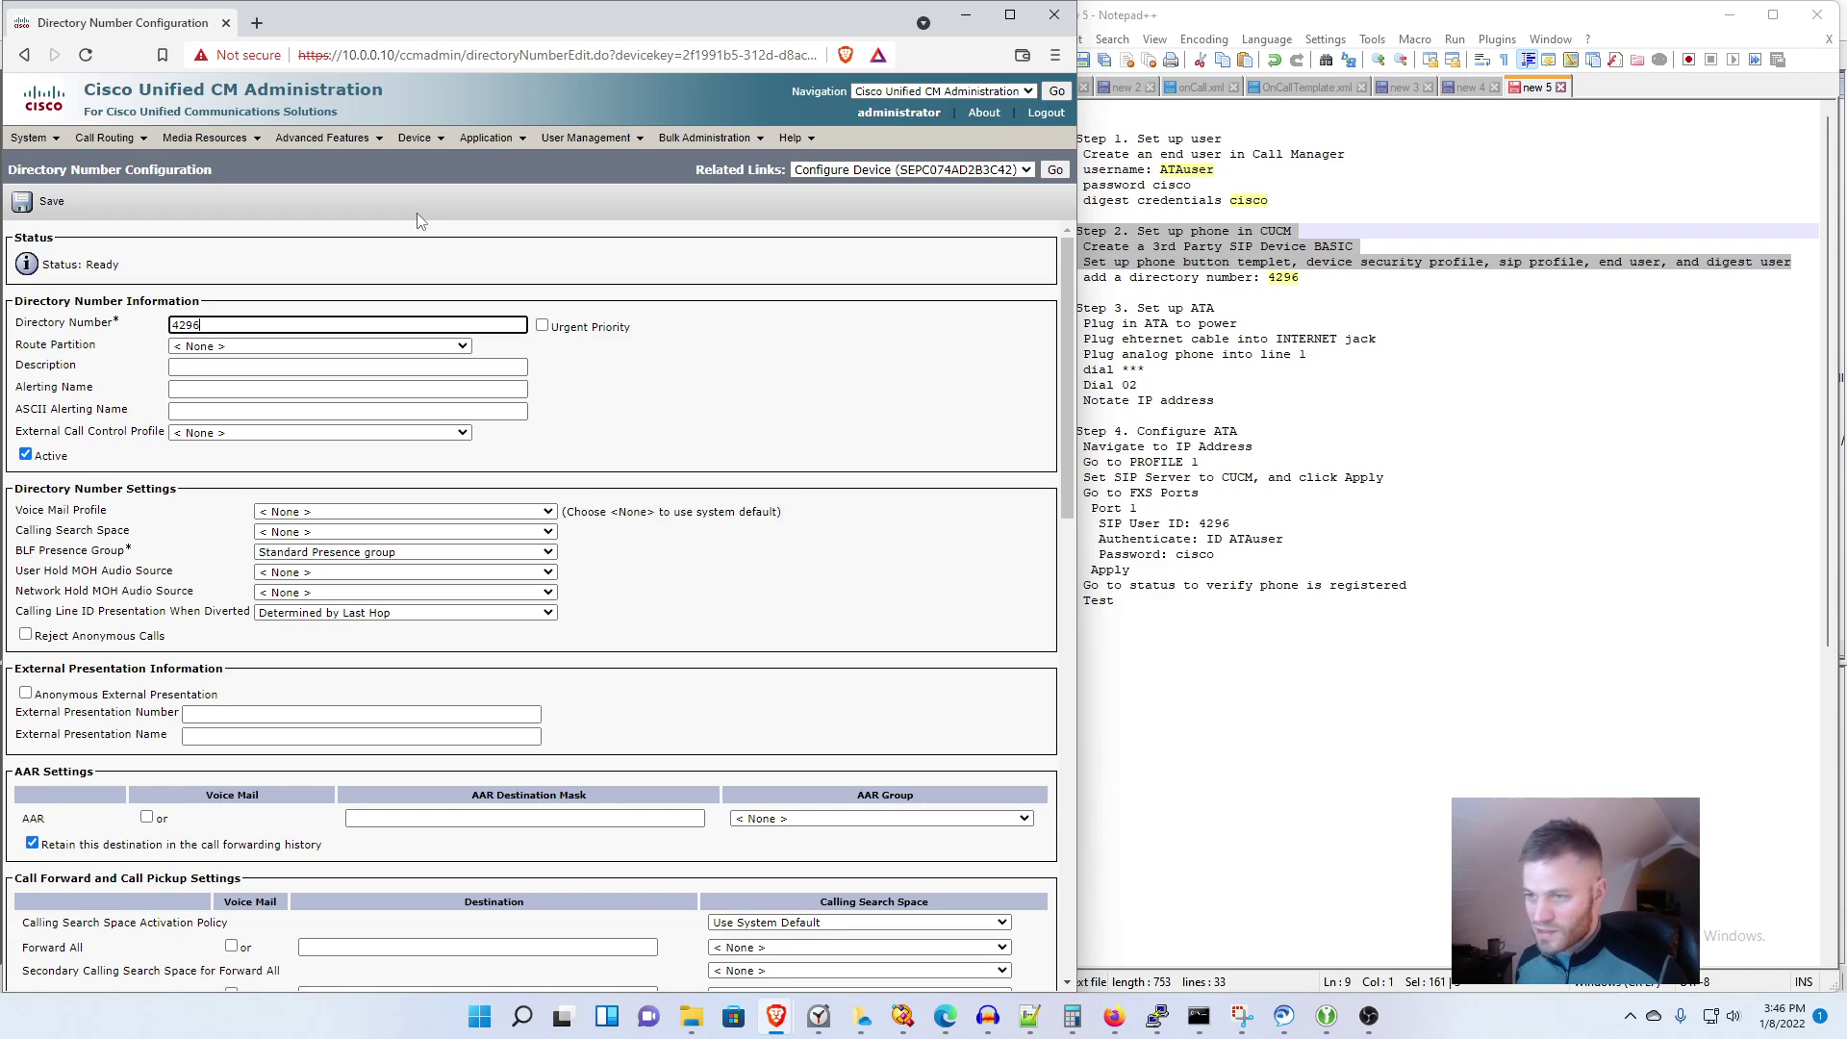
{"action": "left_click", "coordinate": [413, 345]}
{"action": "left_click", "coordinate": [413, 346]}
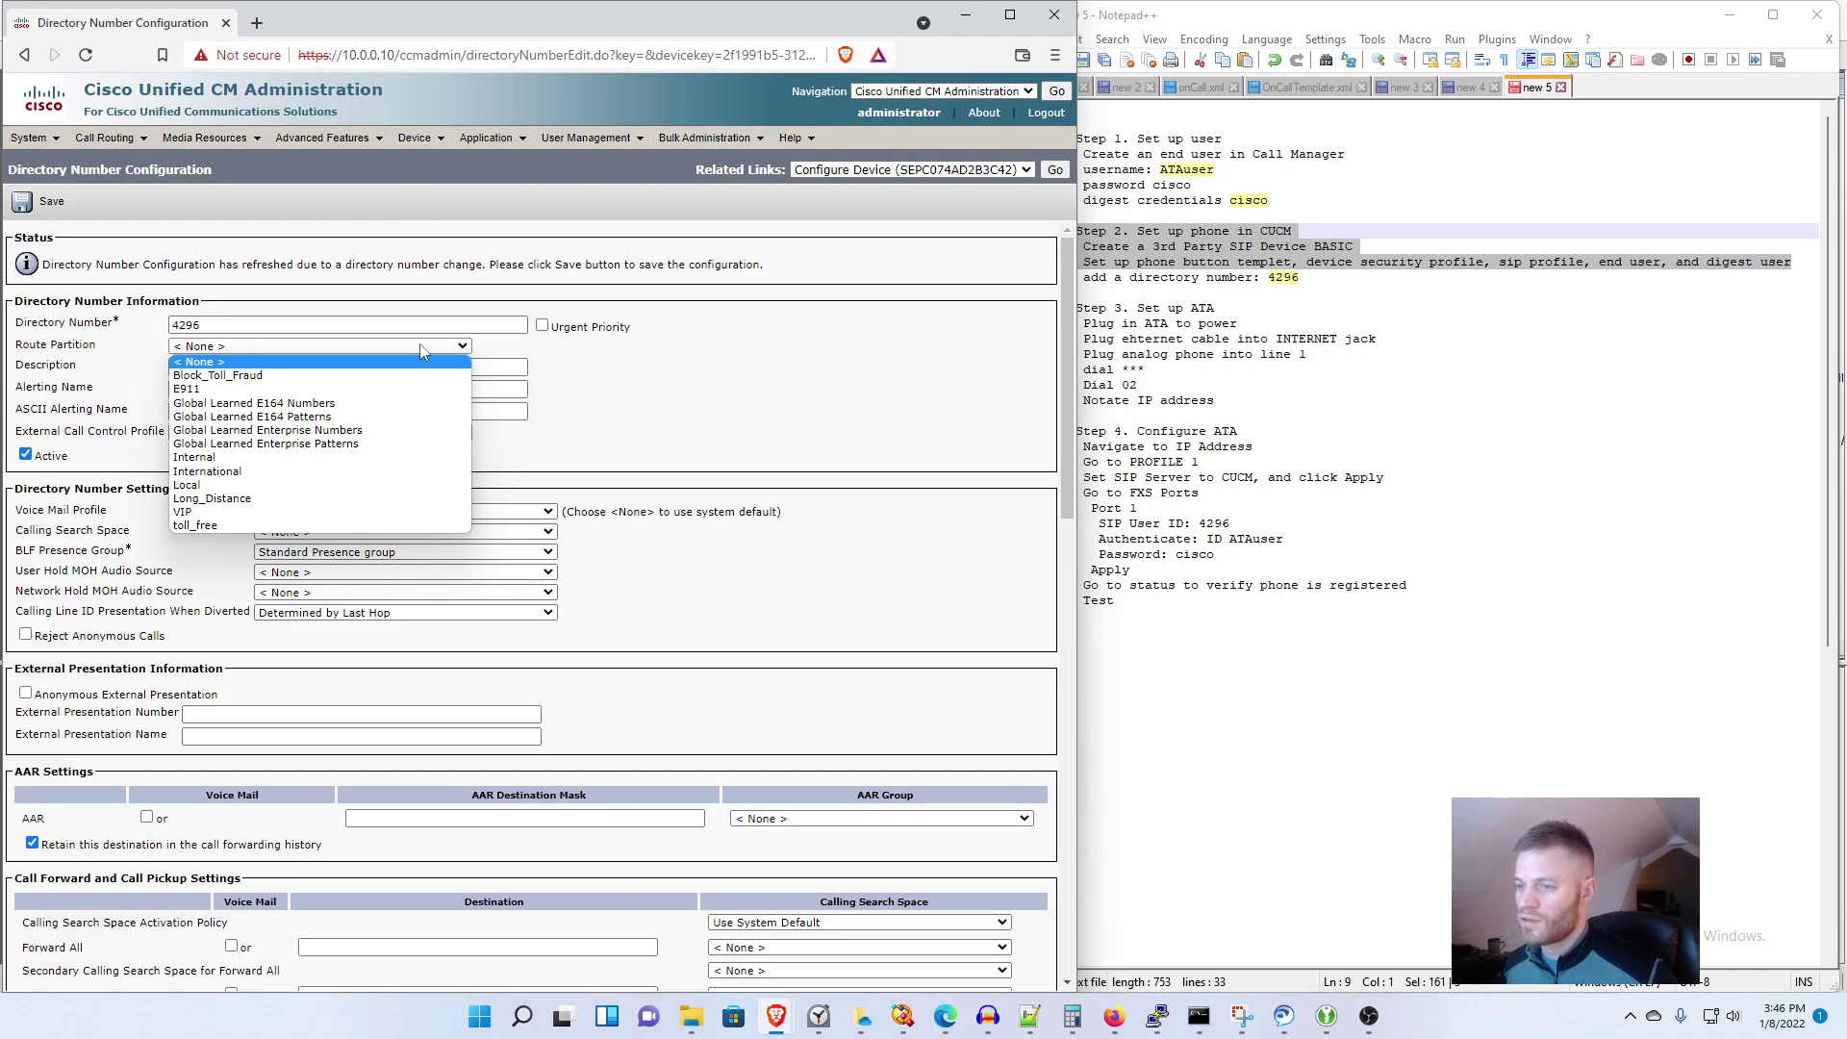
{"action": "left_click", "coordinate": [348, 459]}
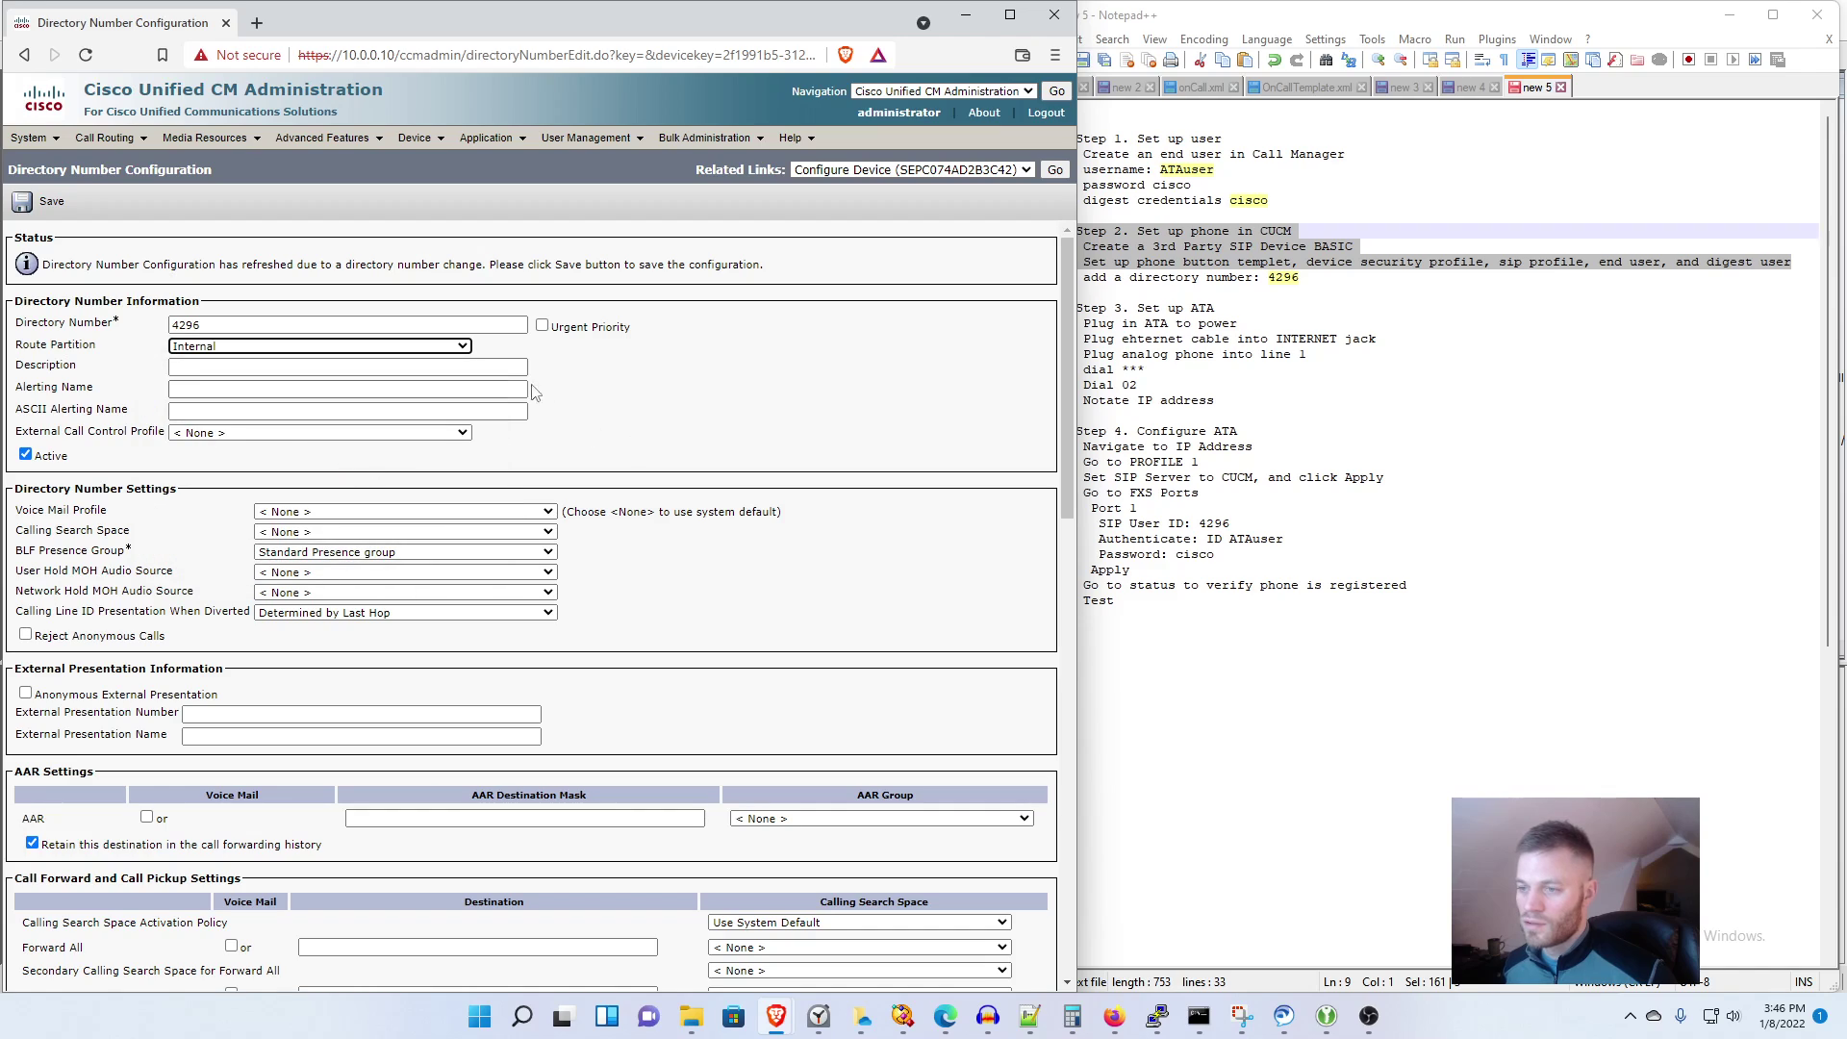
{"action": "left_click", "coordinate": [374, 367]}
{"action": "key", "text": "Down"}
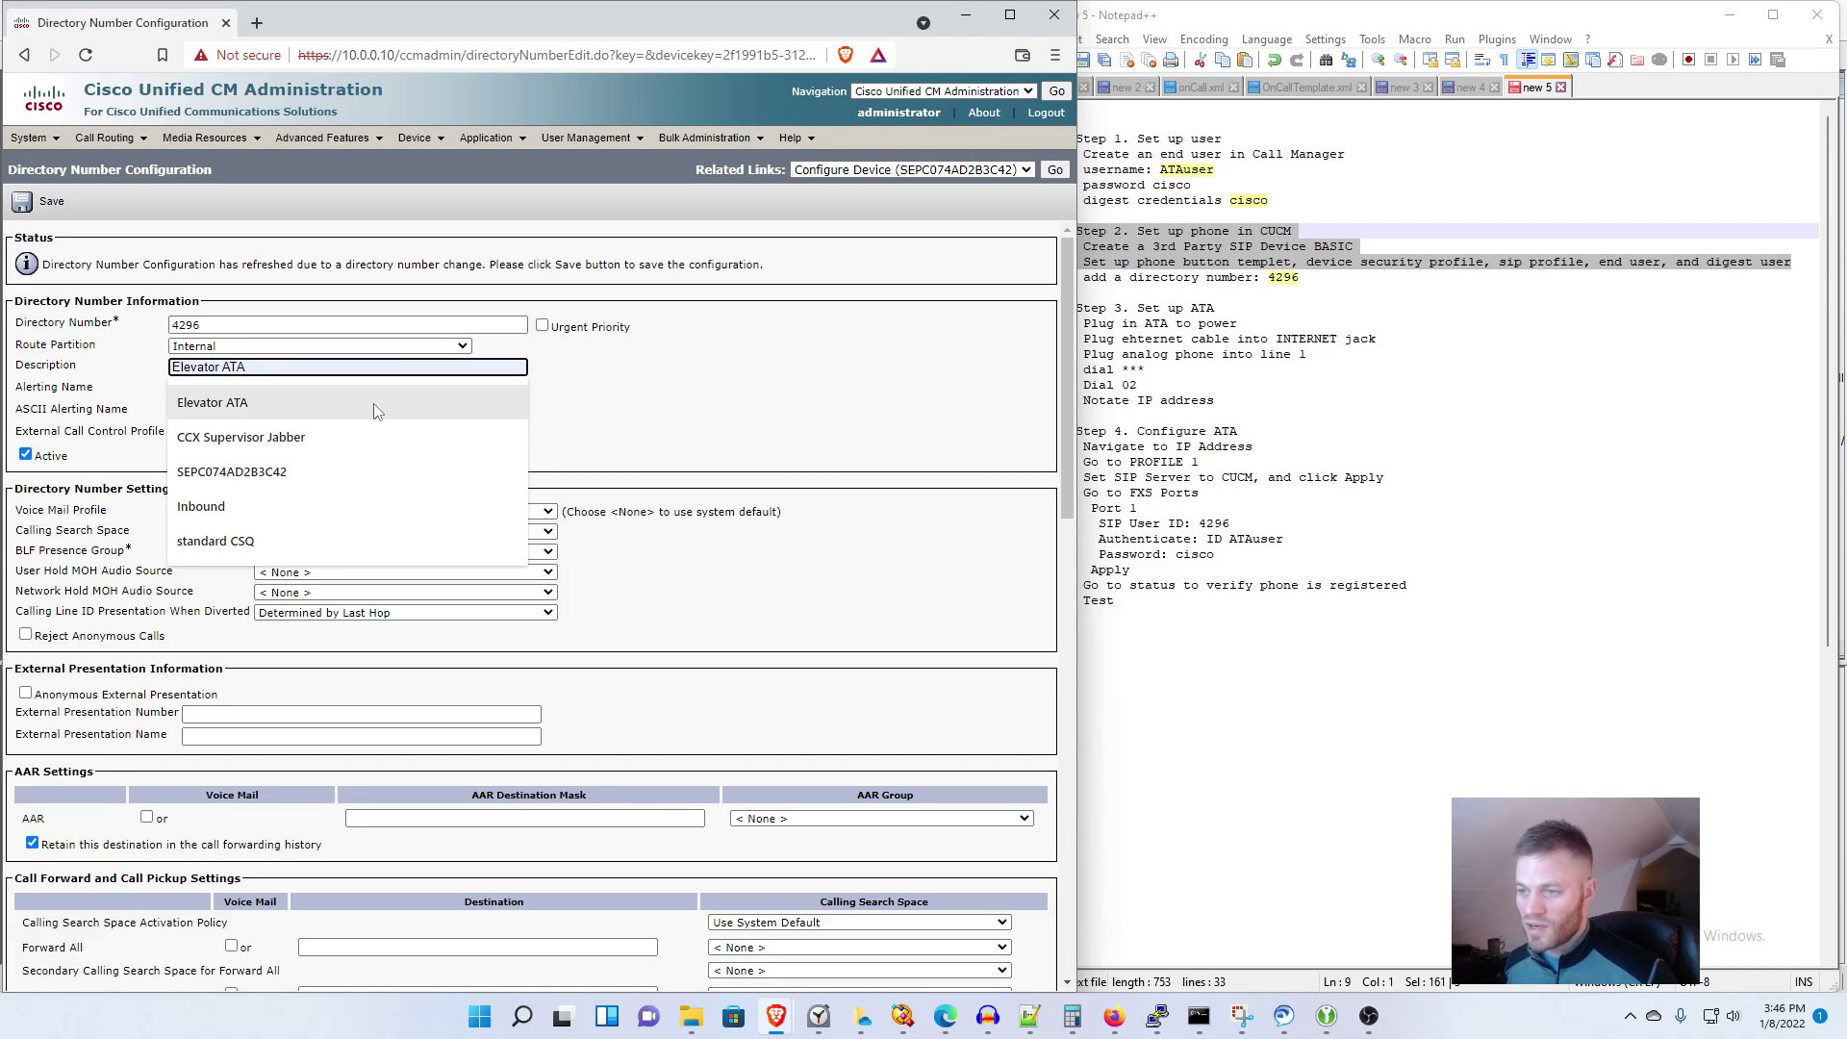
{"action": "key", "text": "Return"}
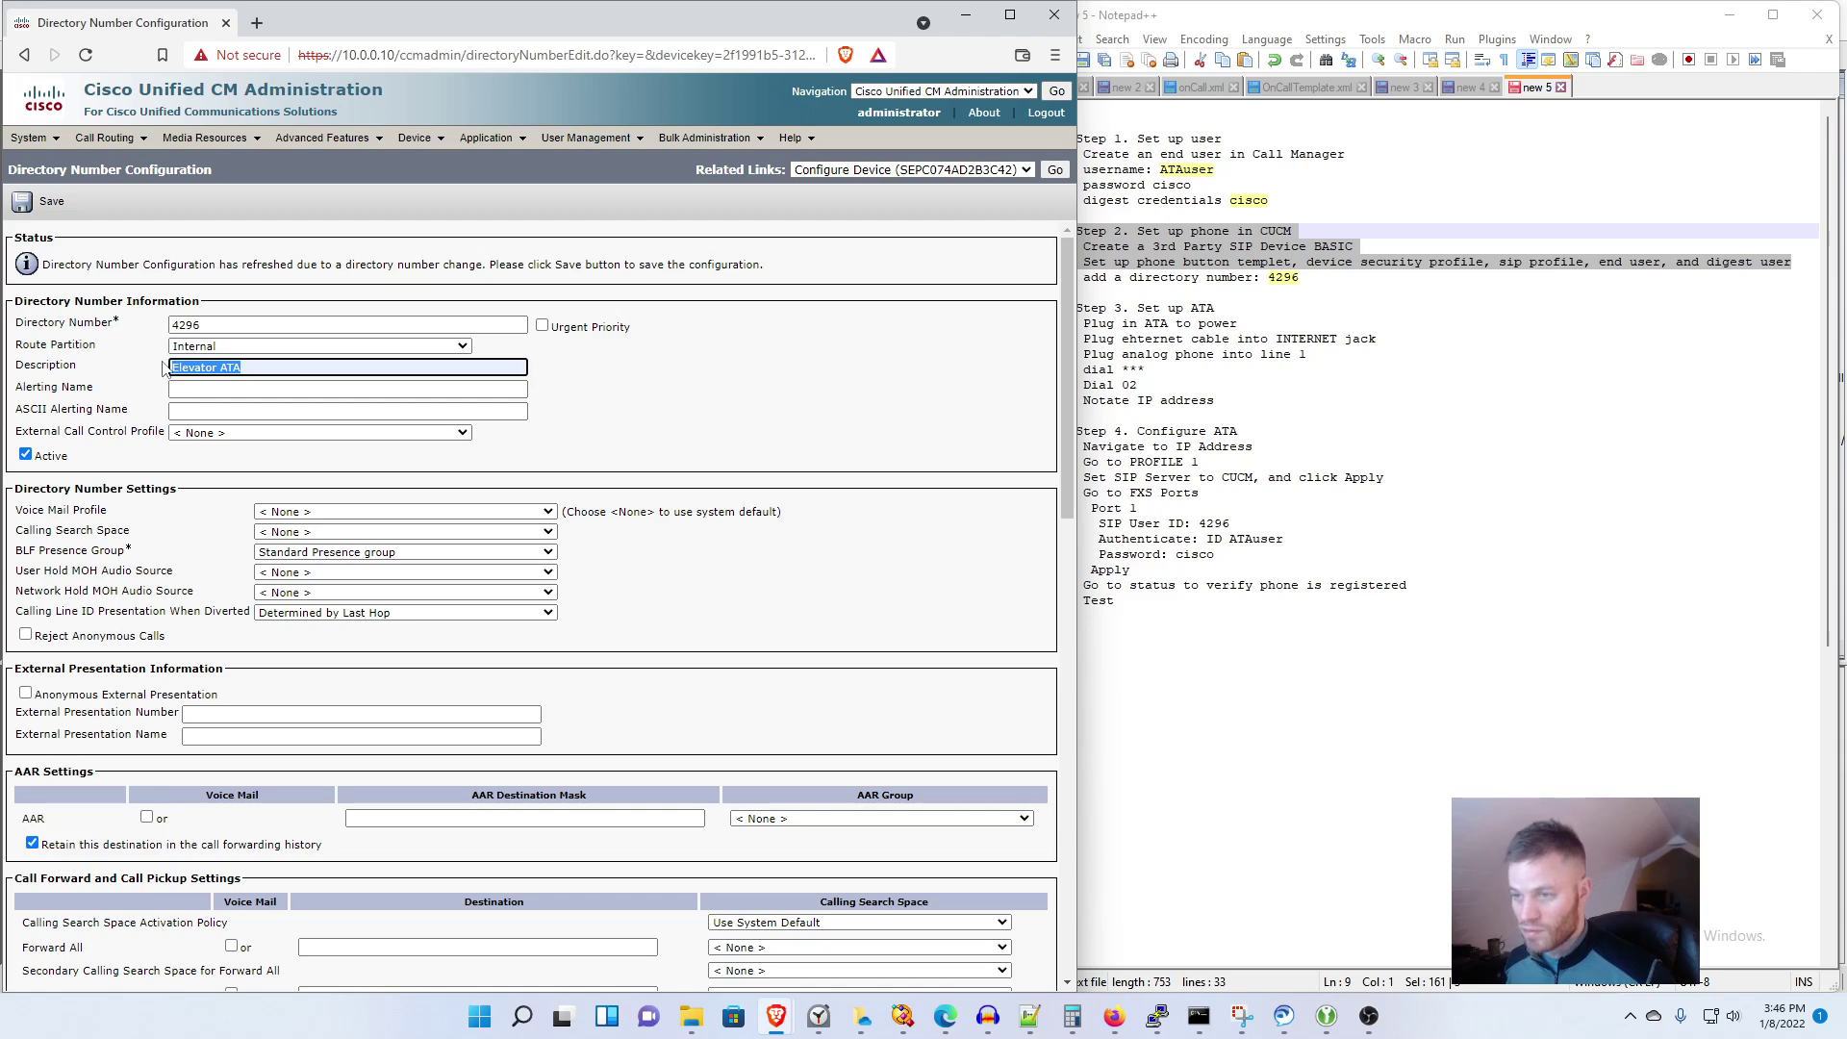
Step: Set the alerting name and ASCII alerting name to Elevator ATA
{"action": "left_click", "coordinate": [183, 387]}
{"action": "key", "text": "Down"}
{"action": "key", "text": "Return"}
{"action": "key", "text": "Tab"}
{"action": "key", "text": "Down"}
{"action": "key", "text": "Return"}
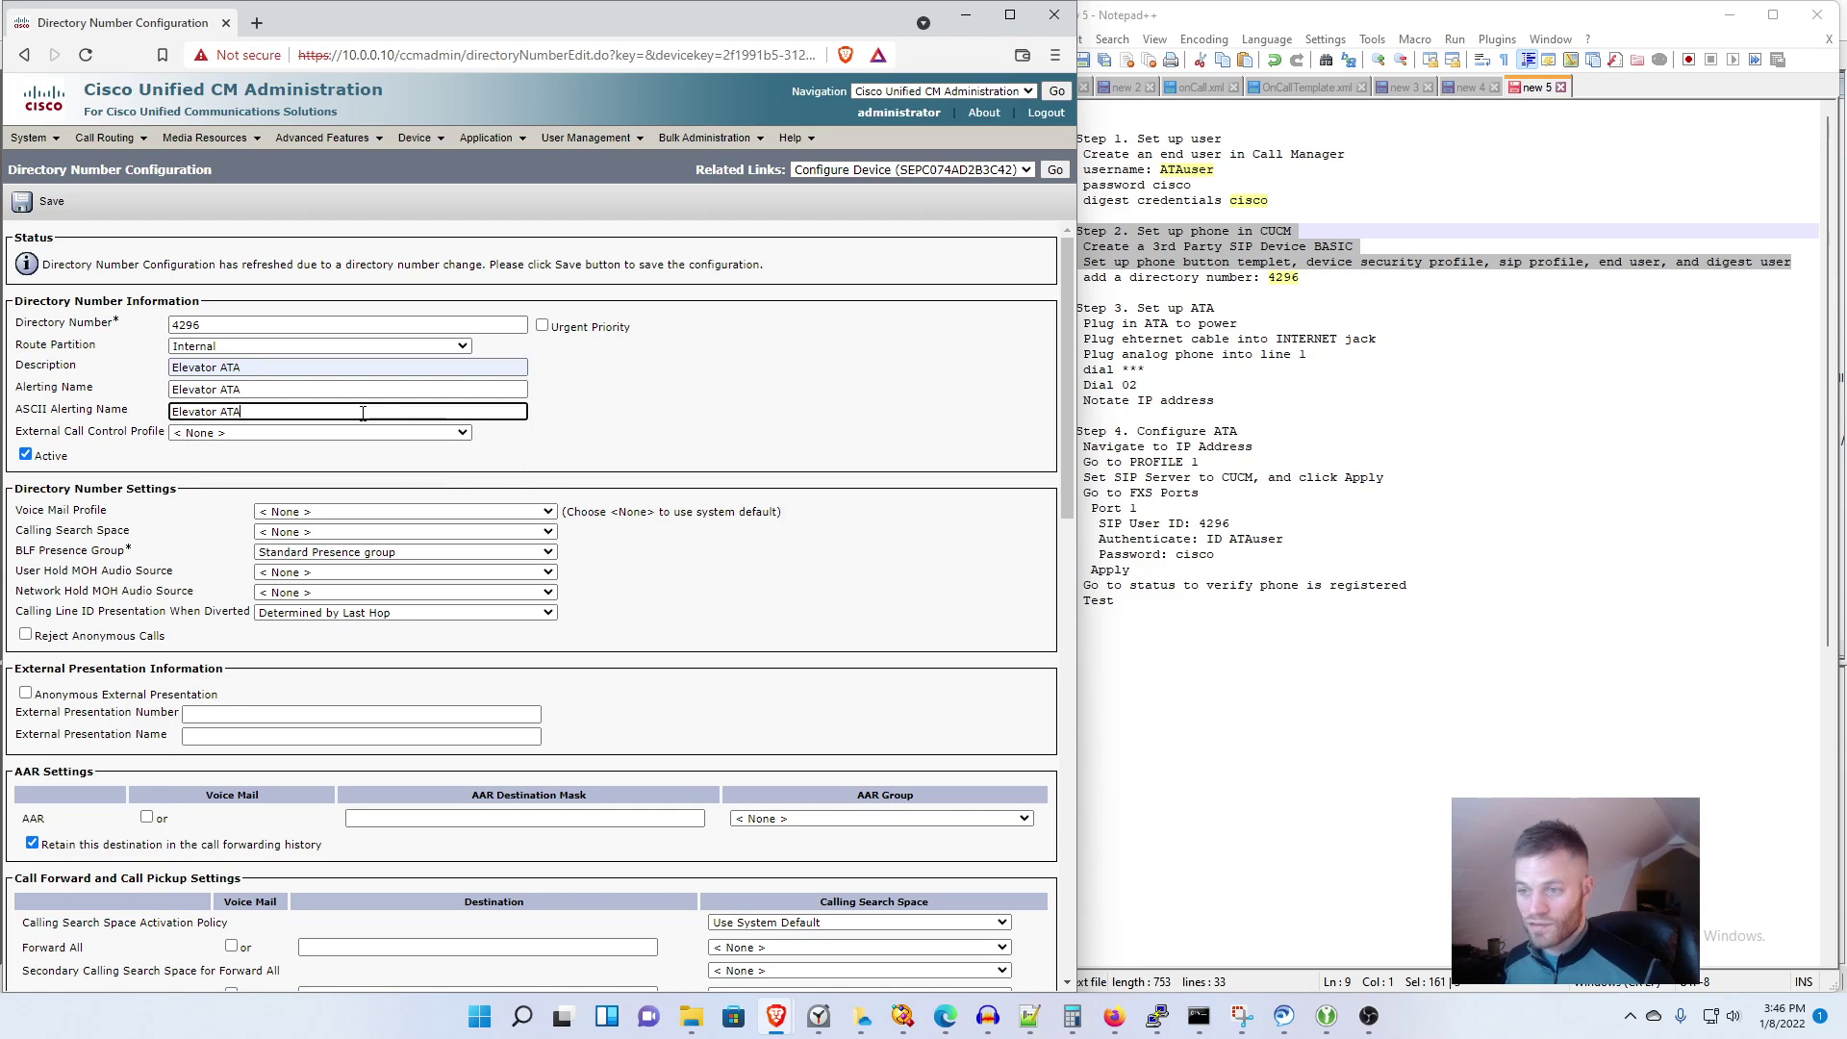
Step: Set voice mail profile NoVoiceMail and calling search space INT_LCL_LD
{"action": "left_click", "coordinate": [509, 512]}
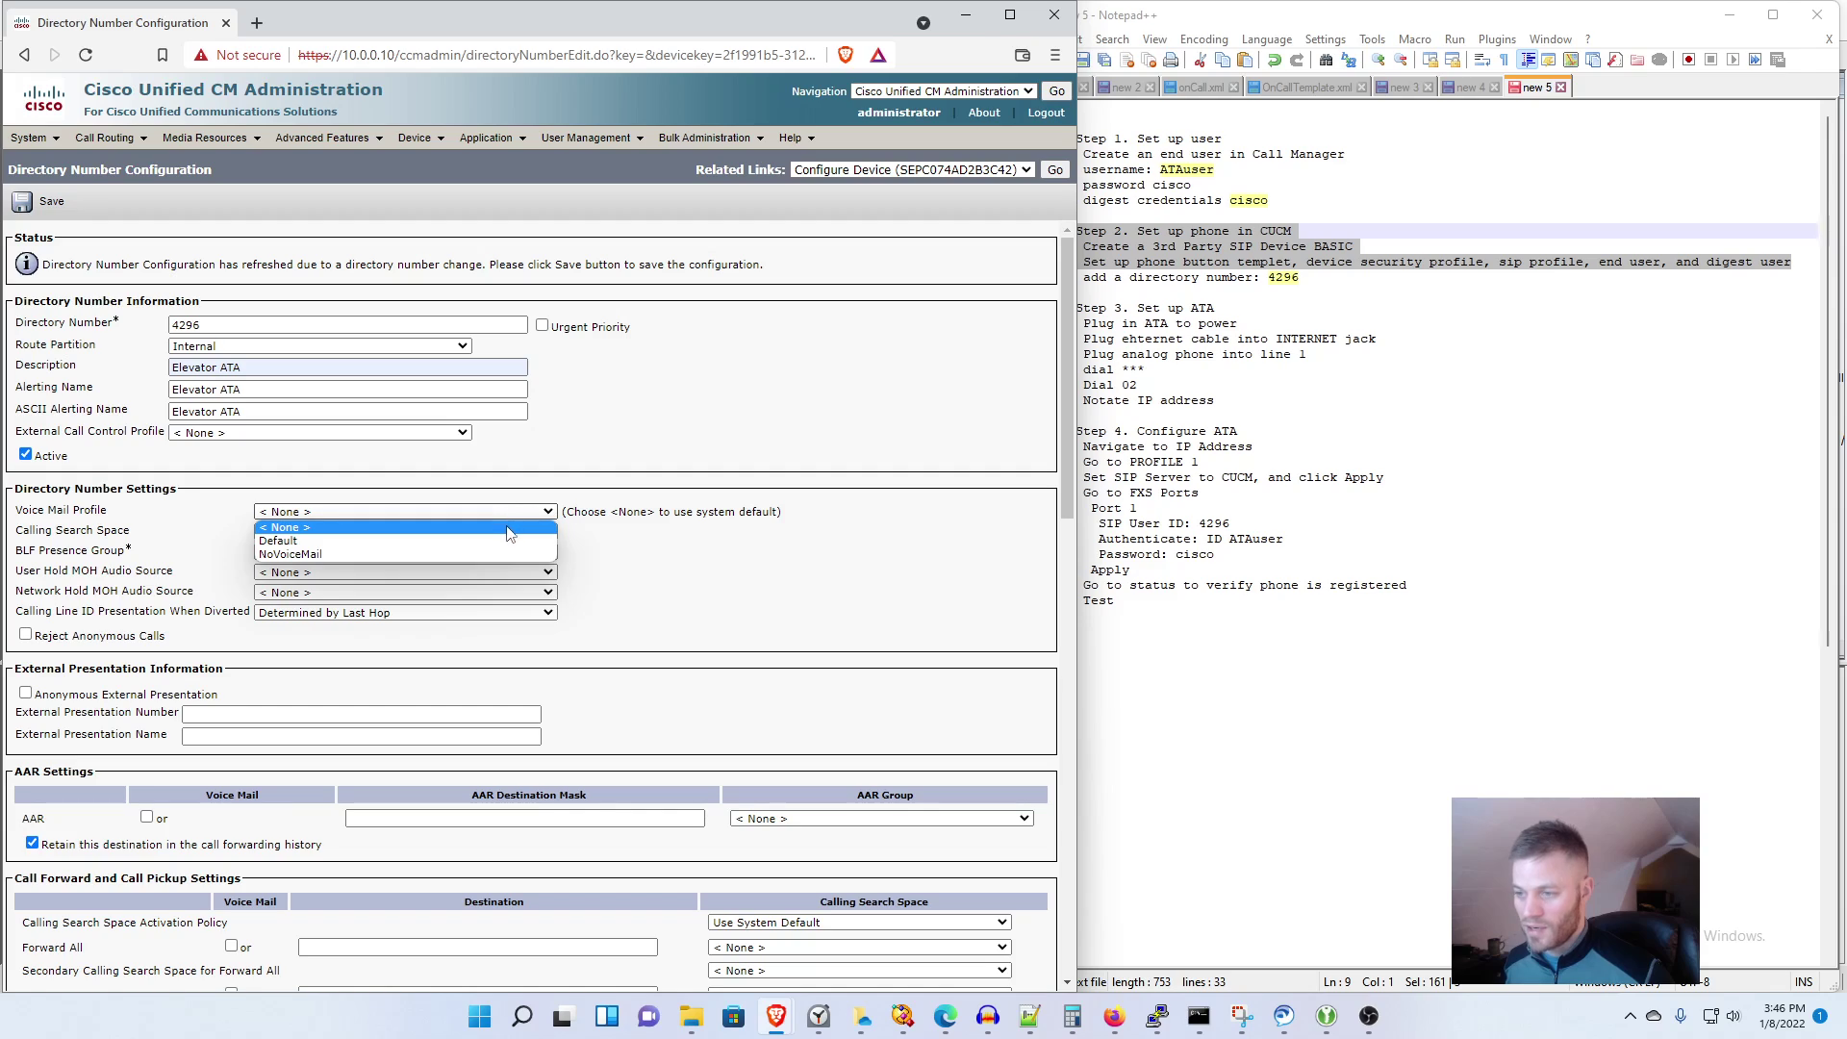
{"action": "left_click", "coordinate": [495, 554]}
{"action": "left_click", "coordinate": [458, 532]}
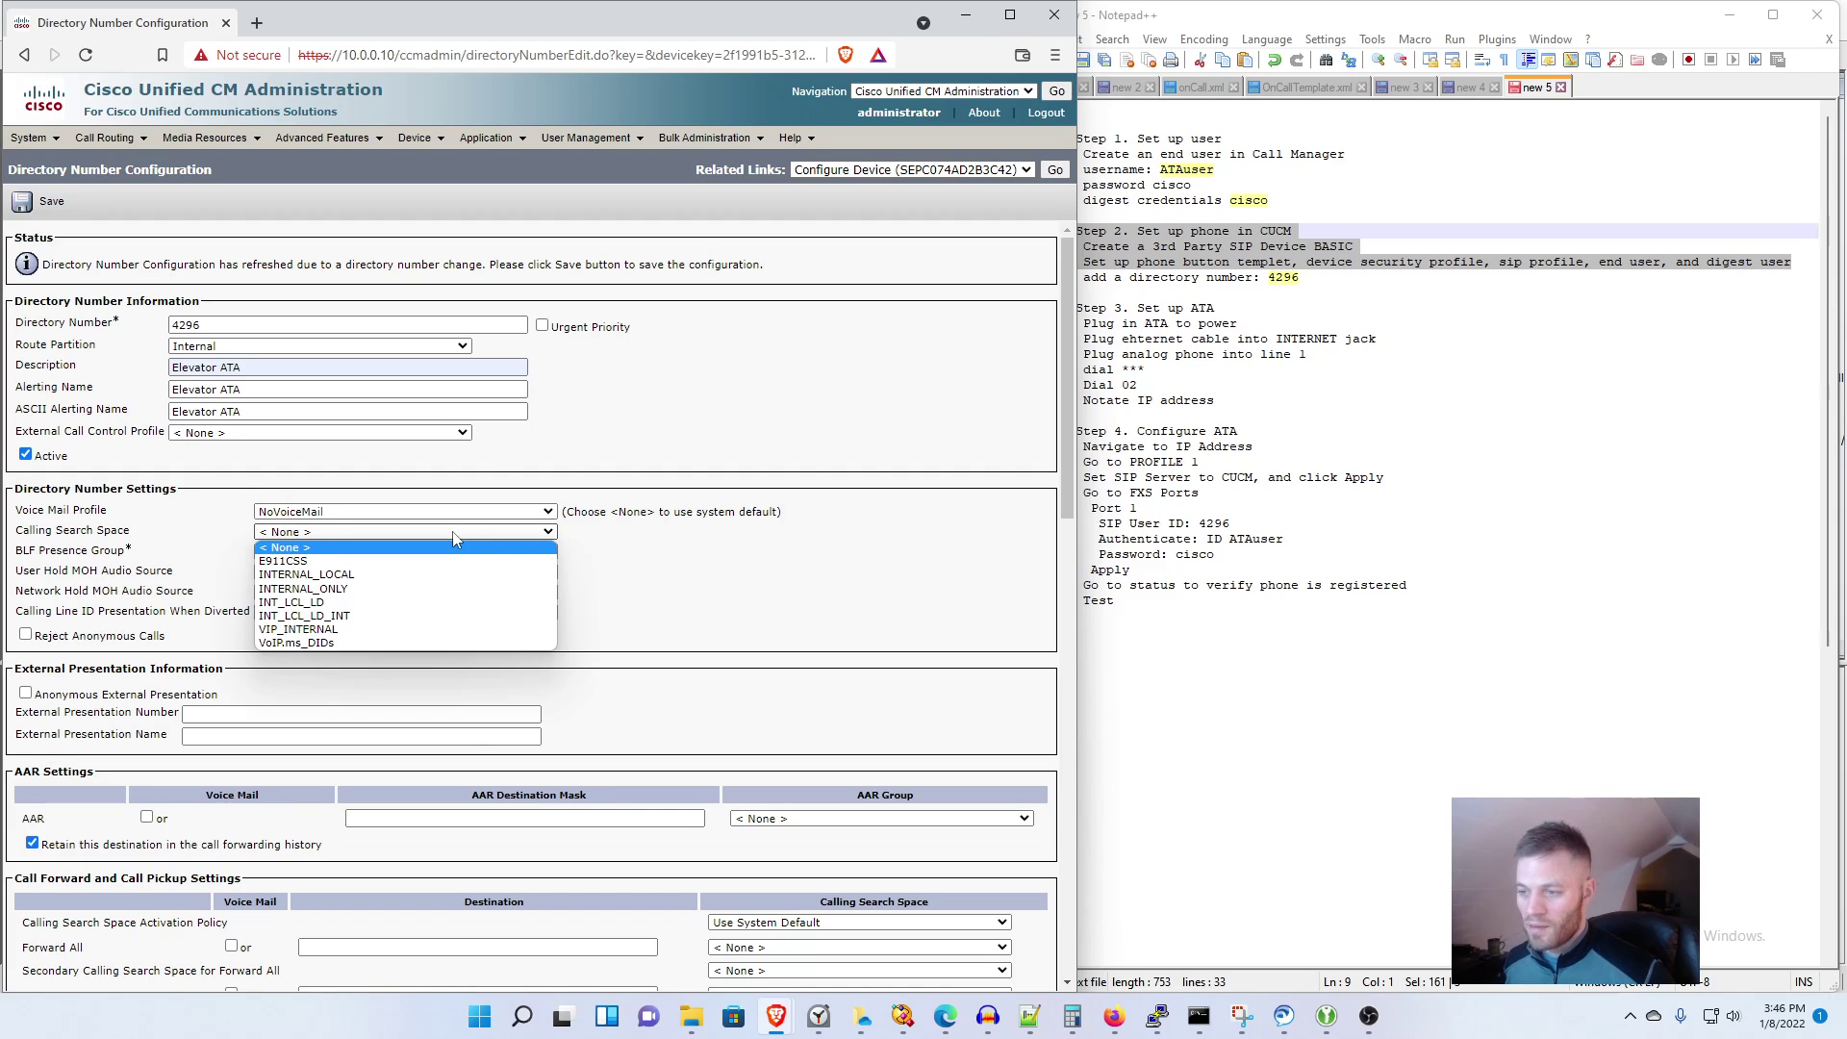
{"action": "left_click", "coordinate": [440, 602]}
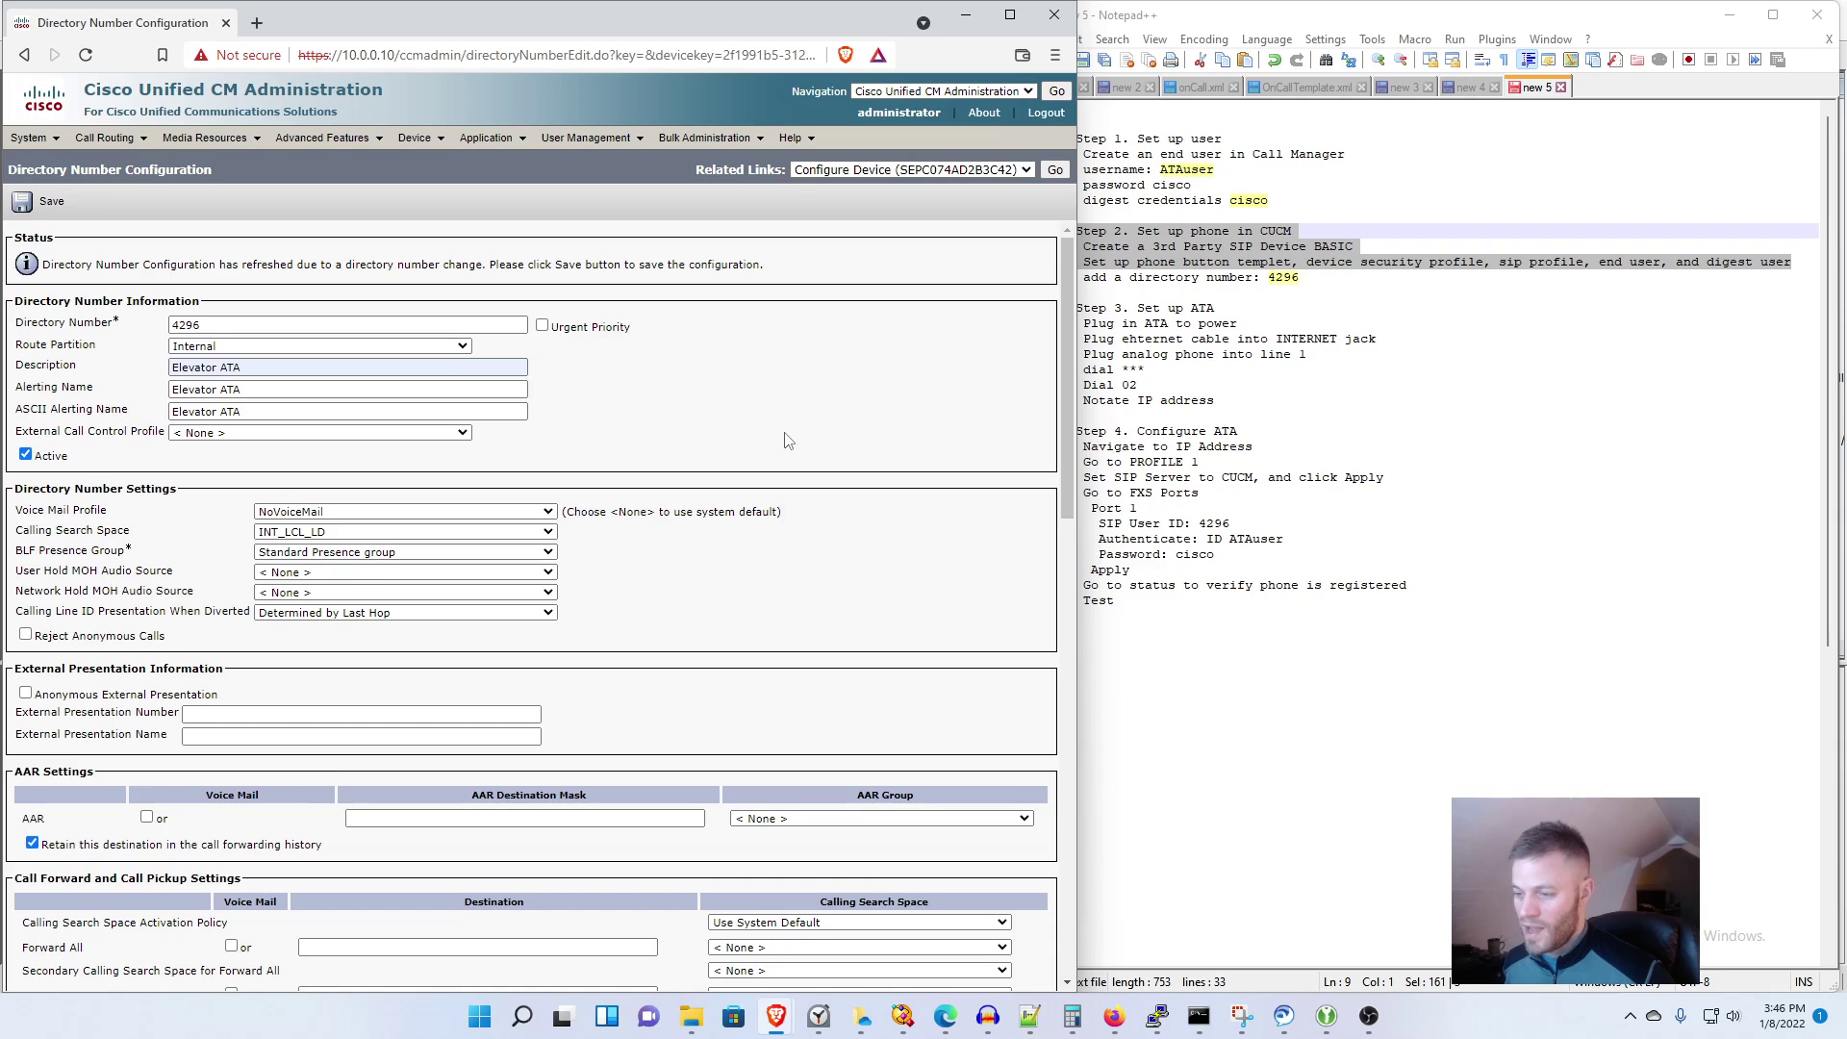
Step: Set caller ID display to Elevator ATA (4296), show caller name and dialed number, save
{"action": "scroll", "coordinate": [785, 442], "scroll_direction": "down", "scroll_amount": 4}
{"action": "scroll", "coordinate": [785, 442], "scroll_direction": "down", "scroll_amount": 10}
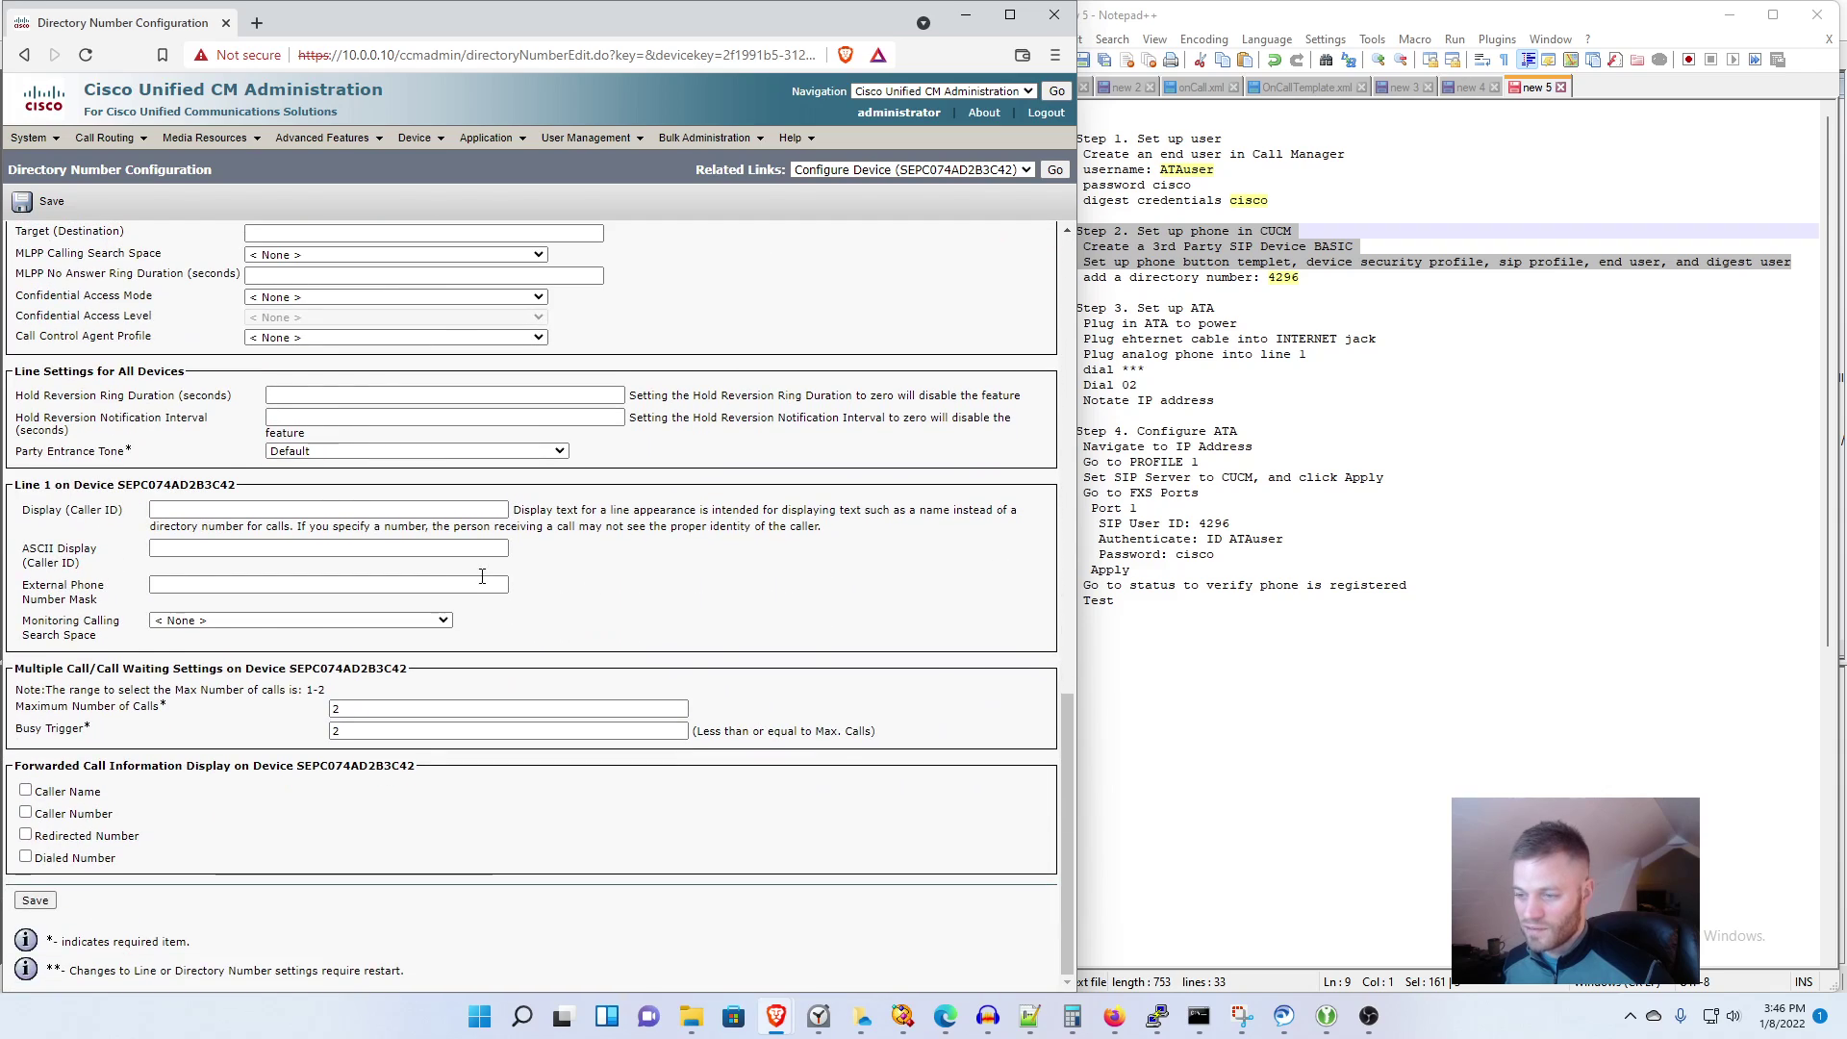
{"action": "left_click", "coordinate": [296, 511]}
{"action": "key", "text": "Down"}
{"action": "left_click", "coordinate": [287, 544]}
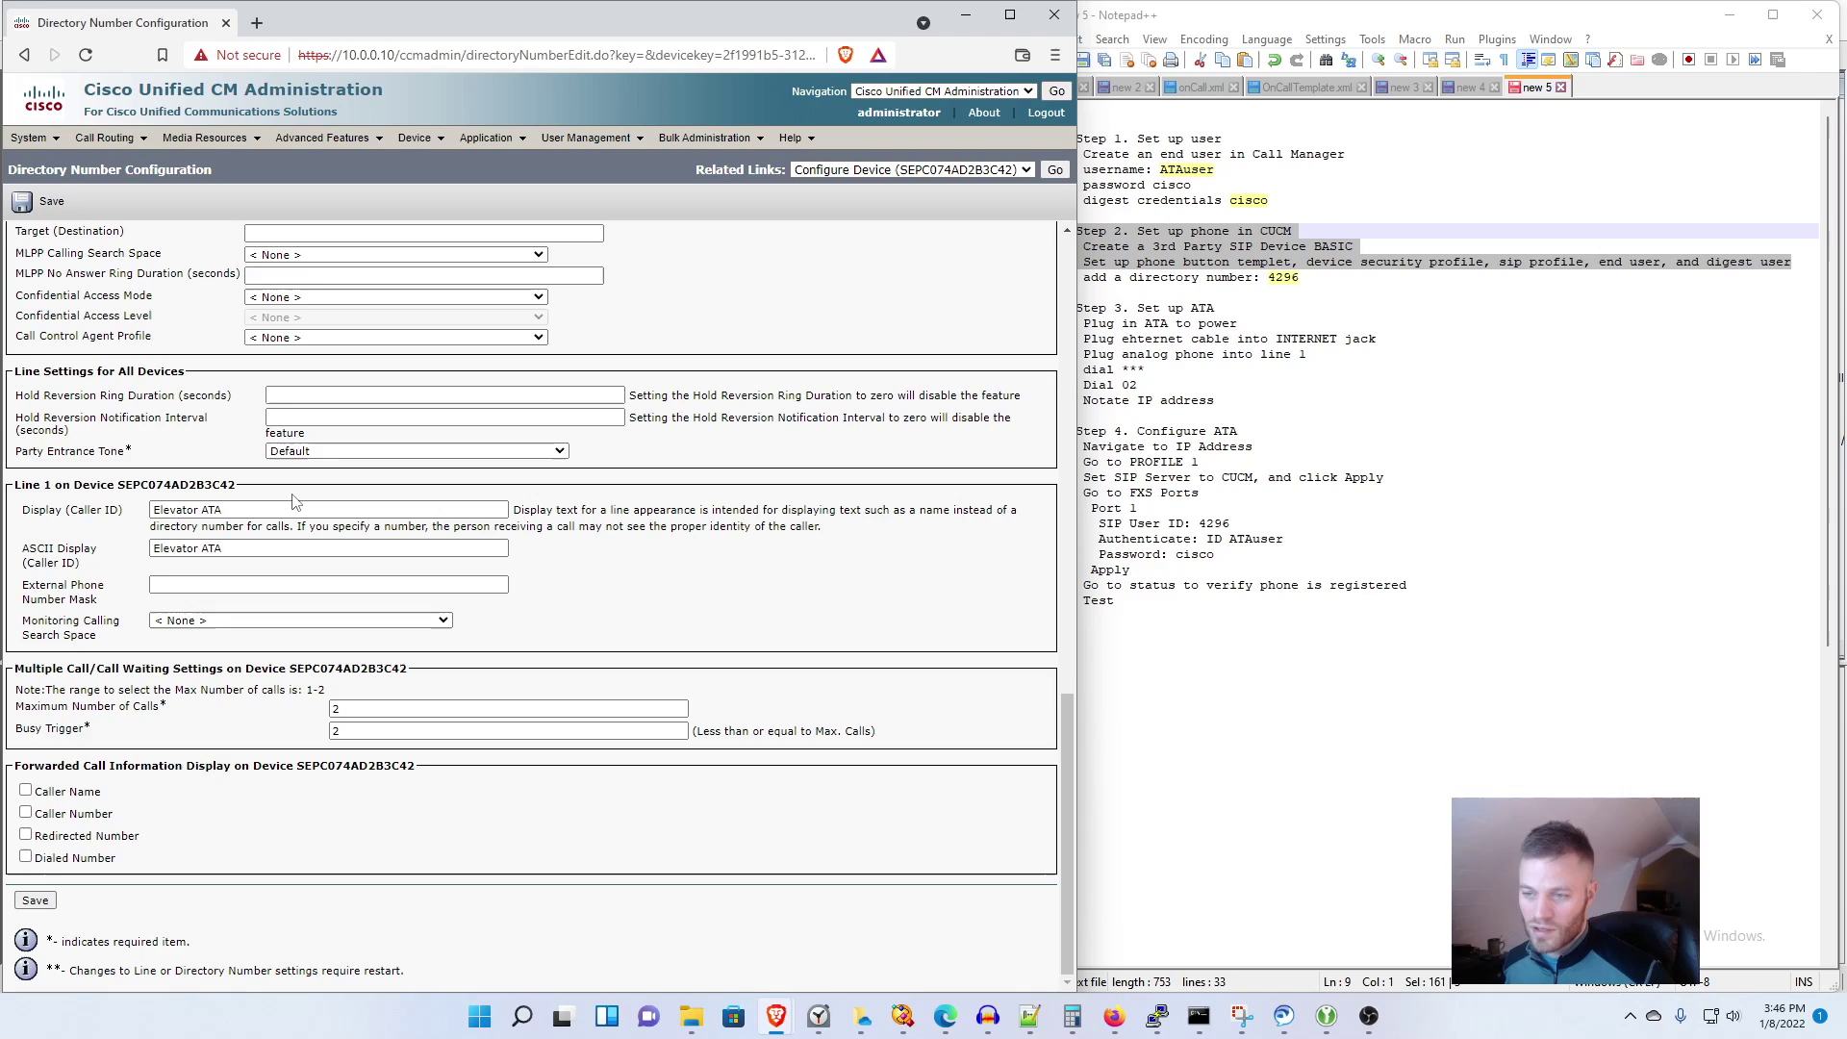
{"action": "left_click", "coordinate": [303, 546]}
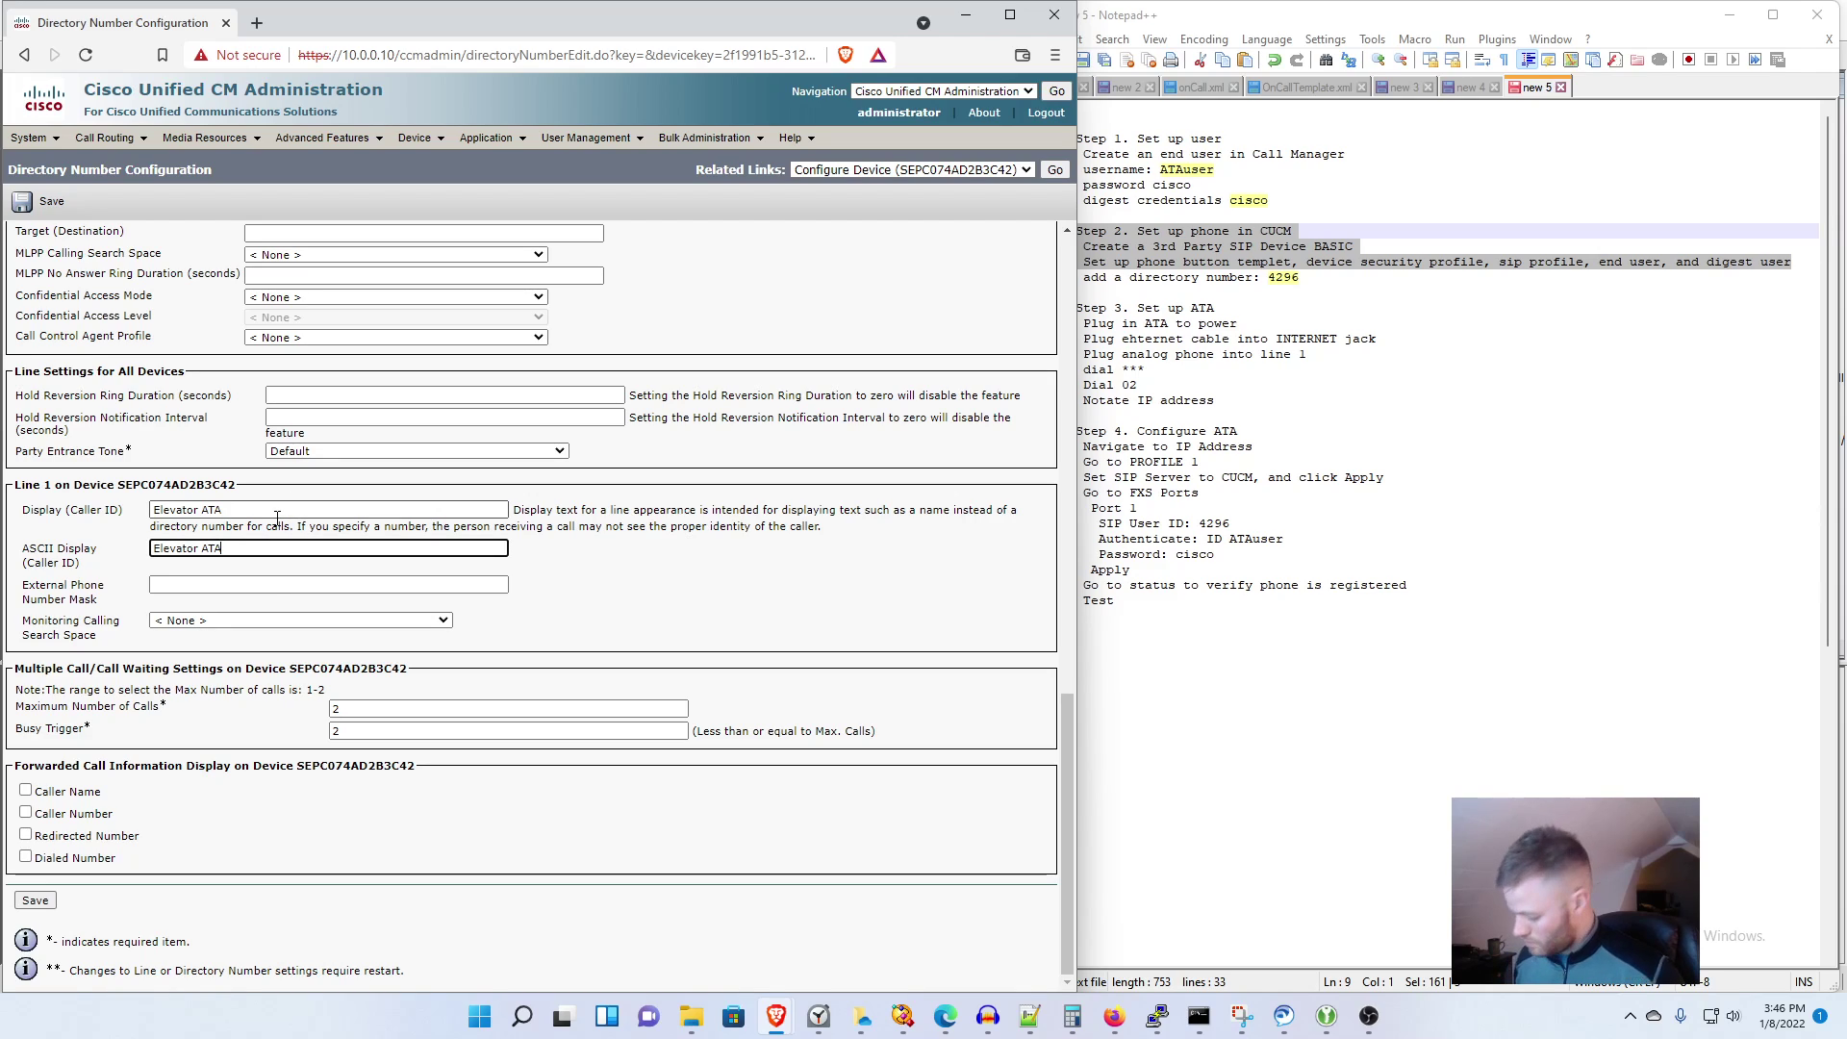
{"action": "type", "text": "4296"}
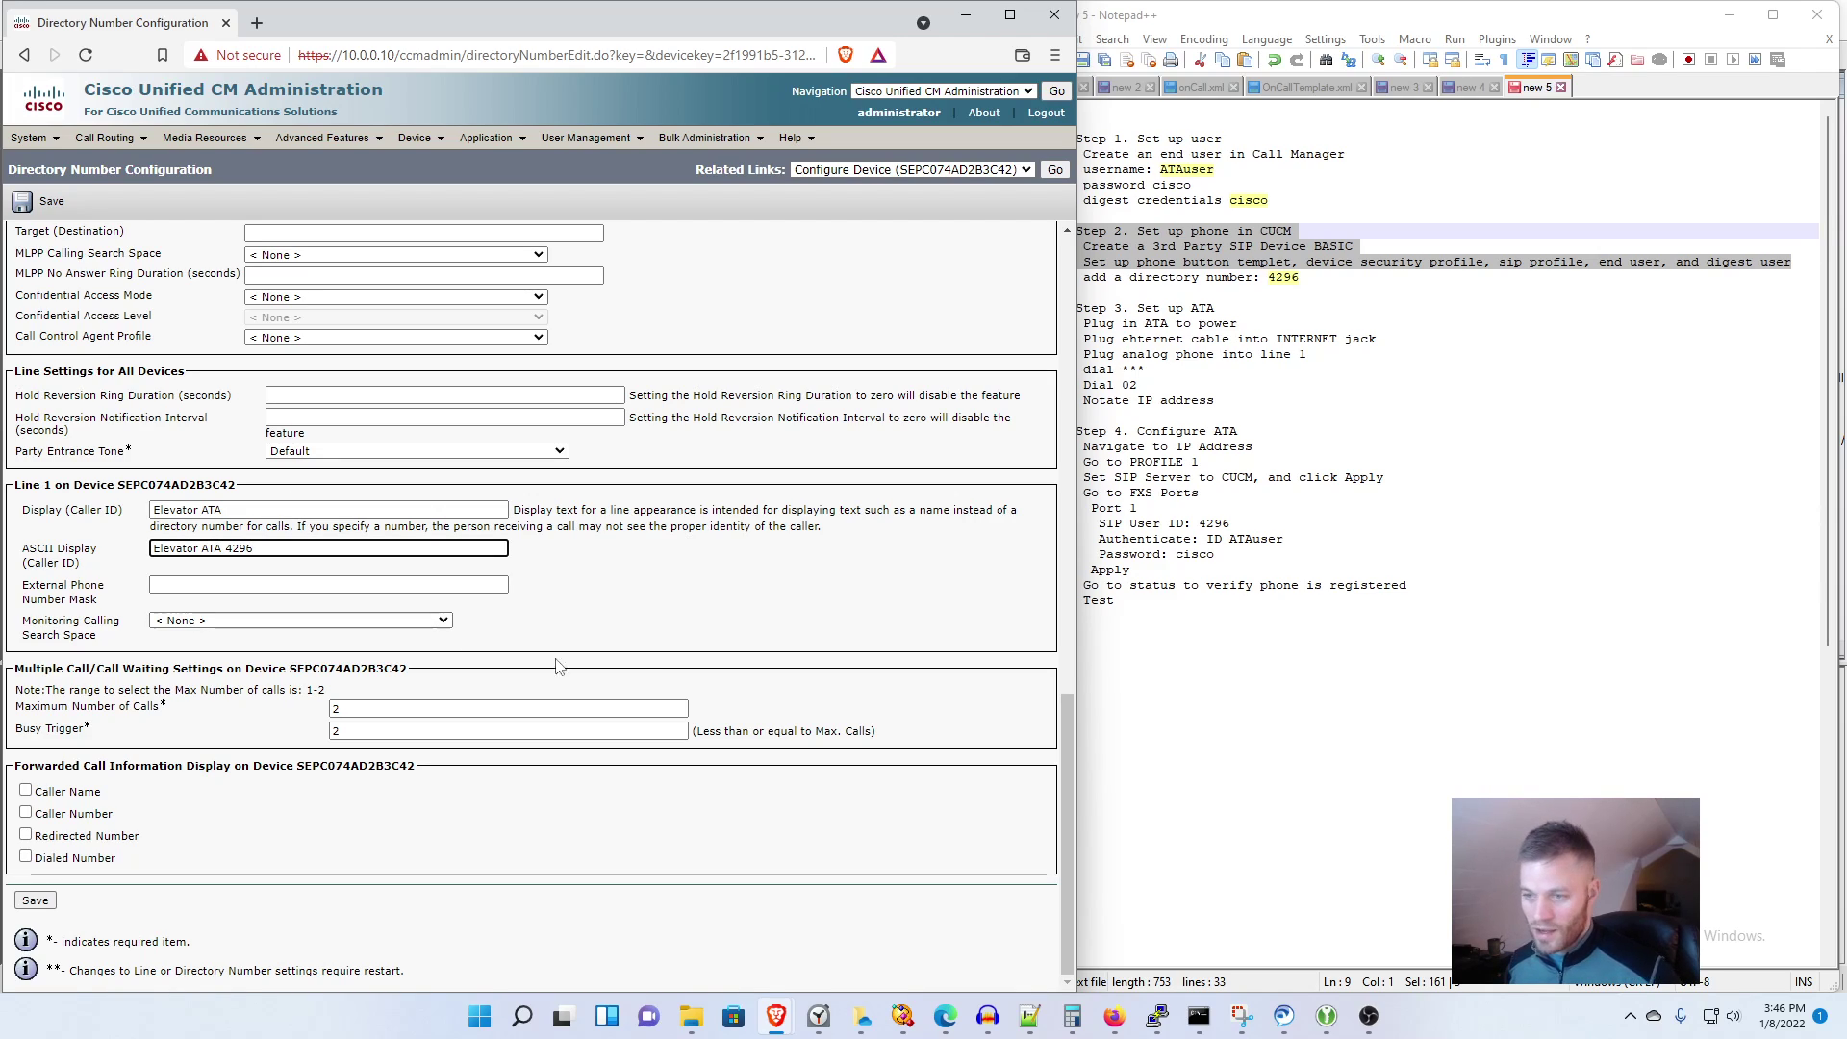
{"action": "left_click", "coordinate": [26, 790]}
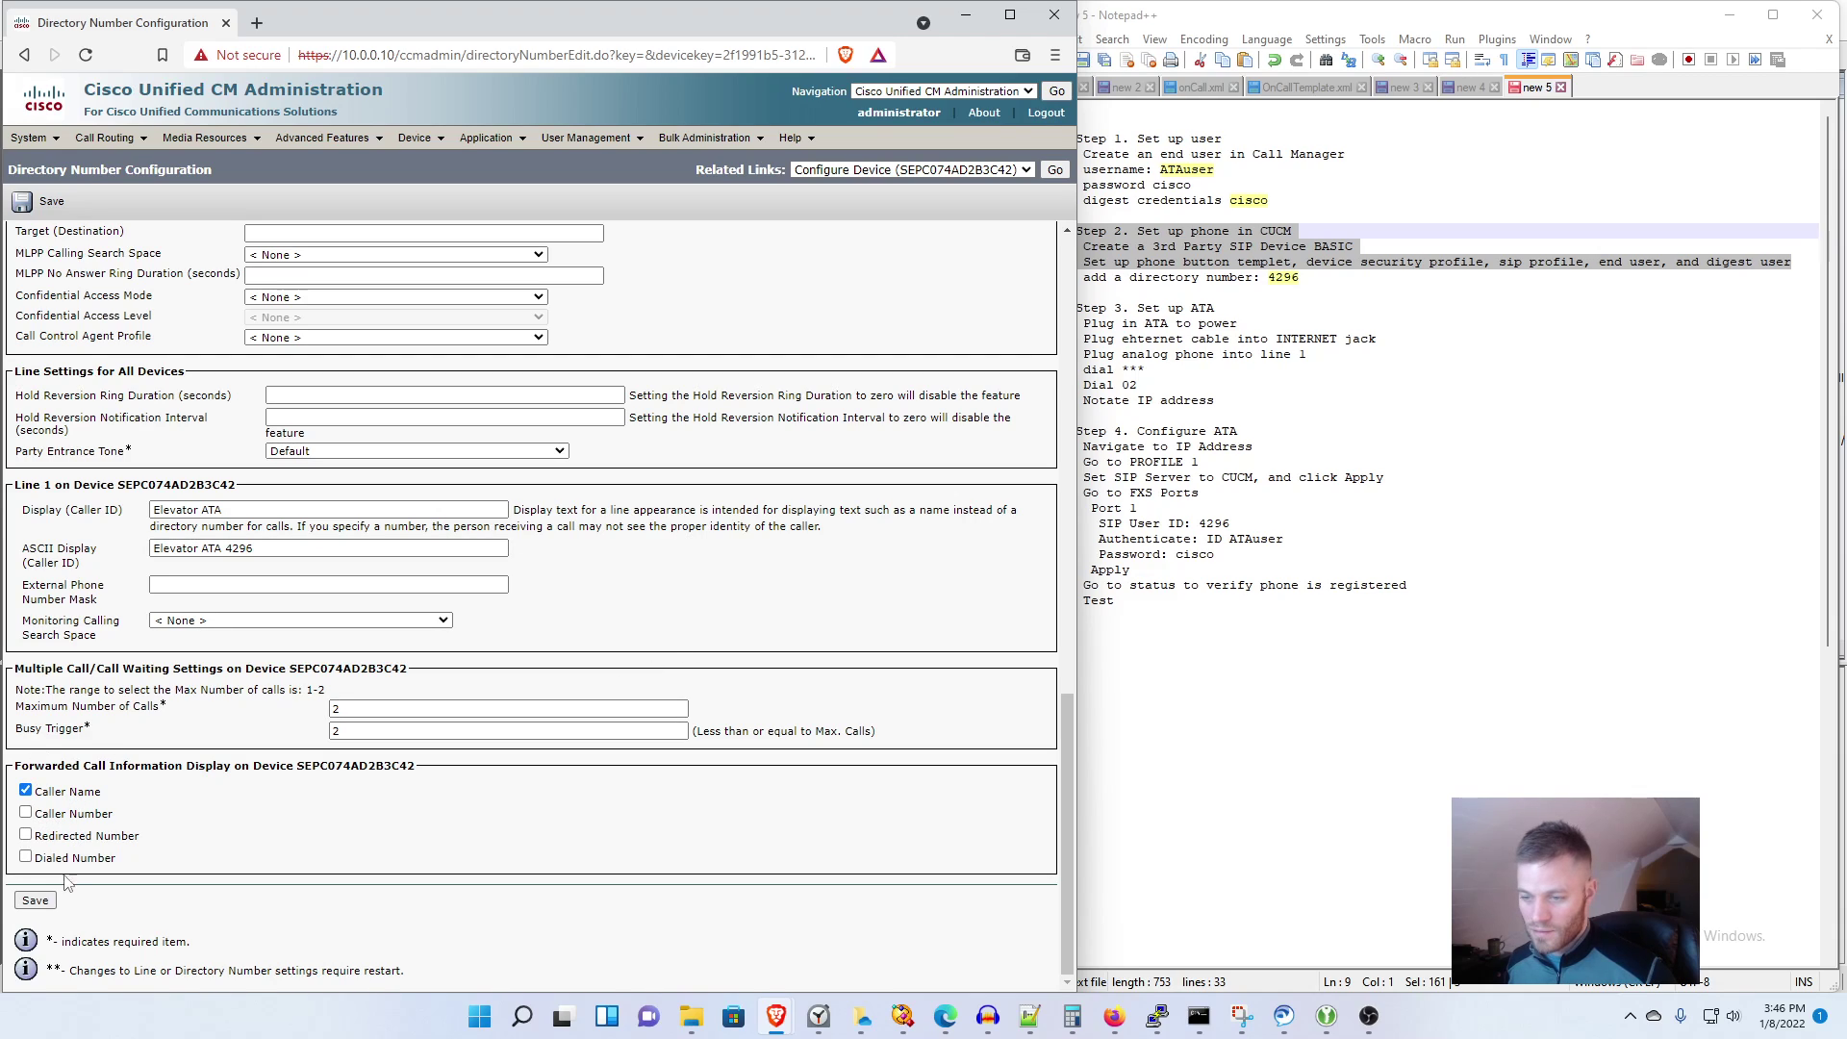
{"action": "left_click", "coordinate": [26, 856]}
{"action": "left_click", "coordinate": [35, 901]}
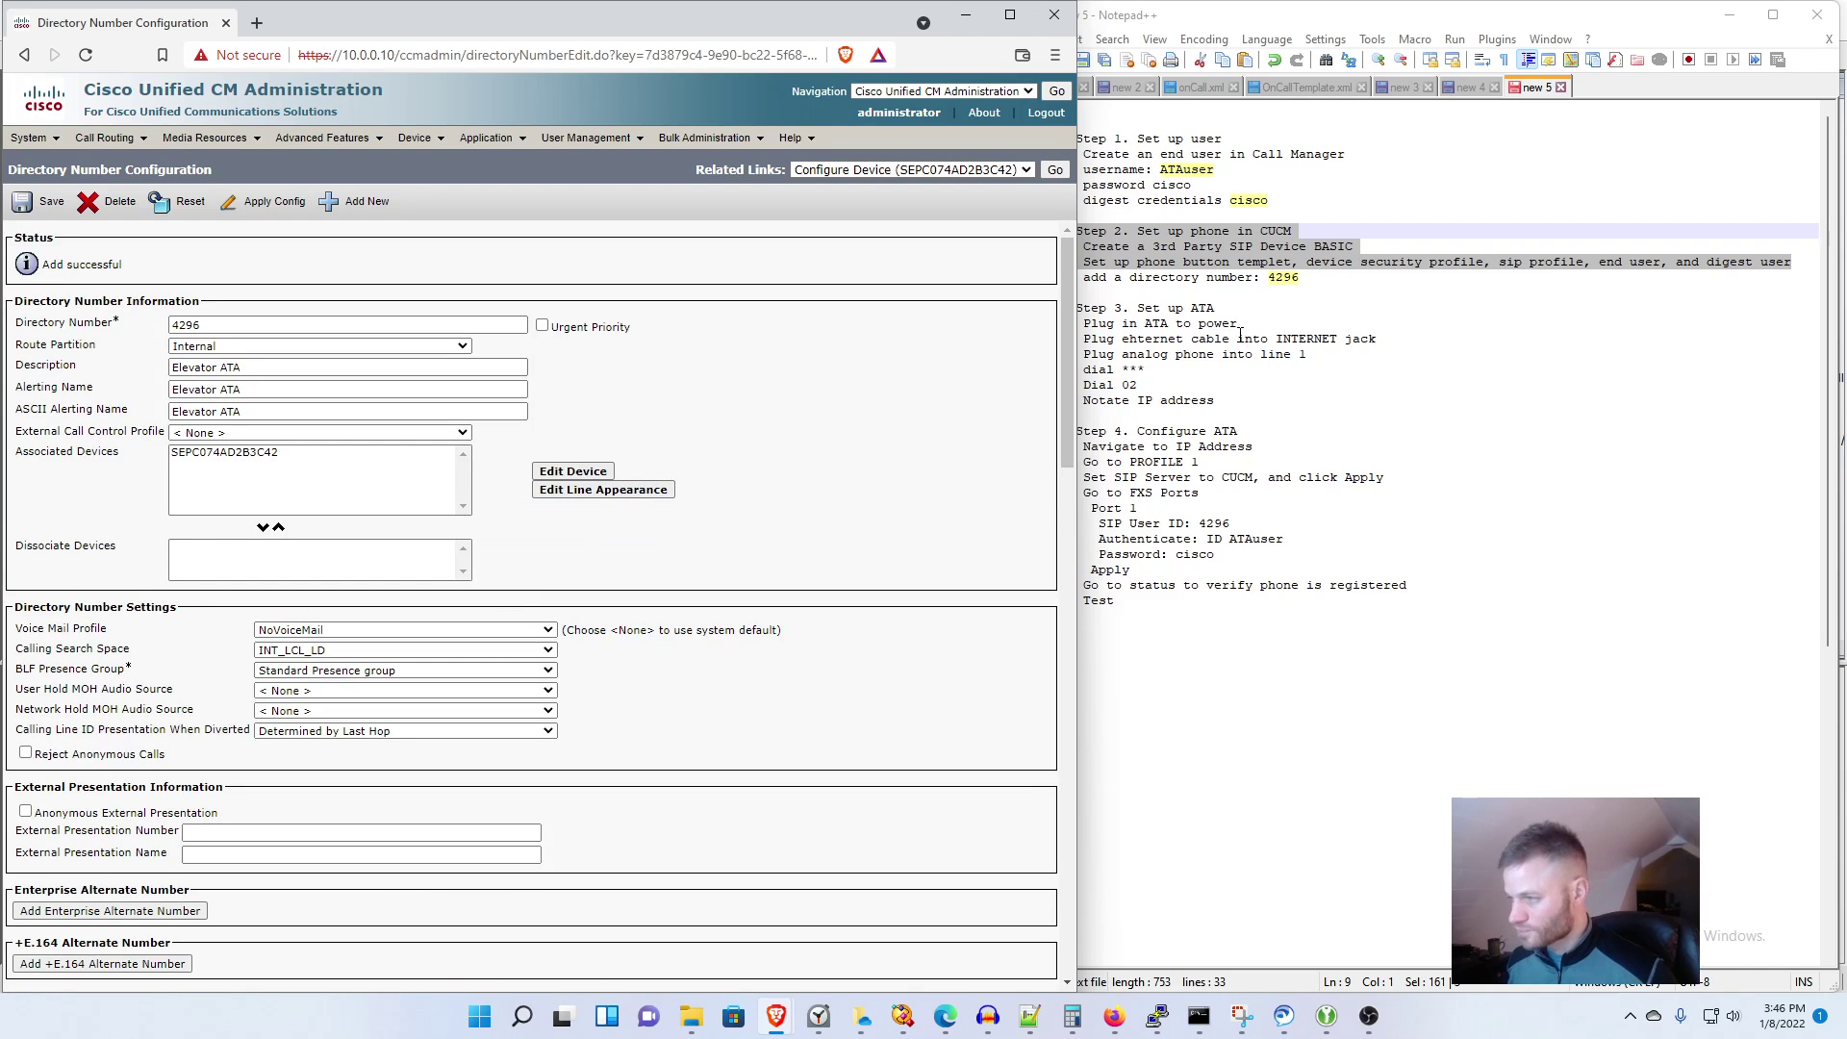
{"action": "left_click_drag", "start_coordinate": [1317, 278], "coordinate": [1039, 139]}
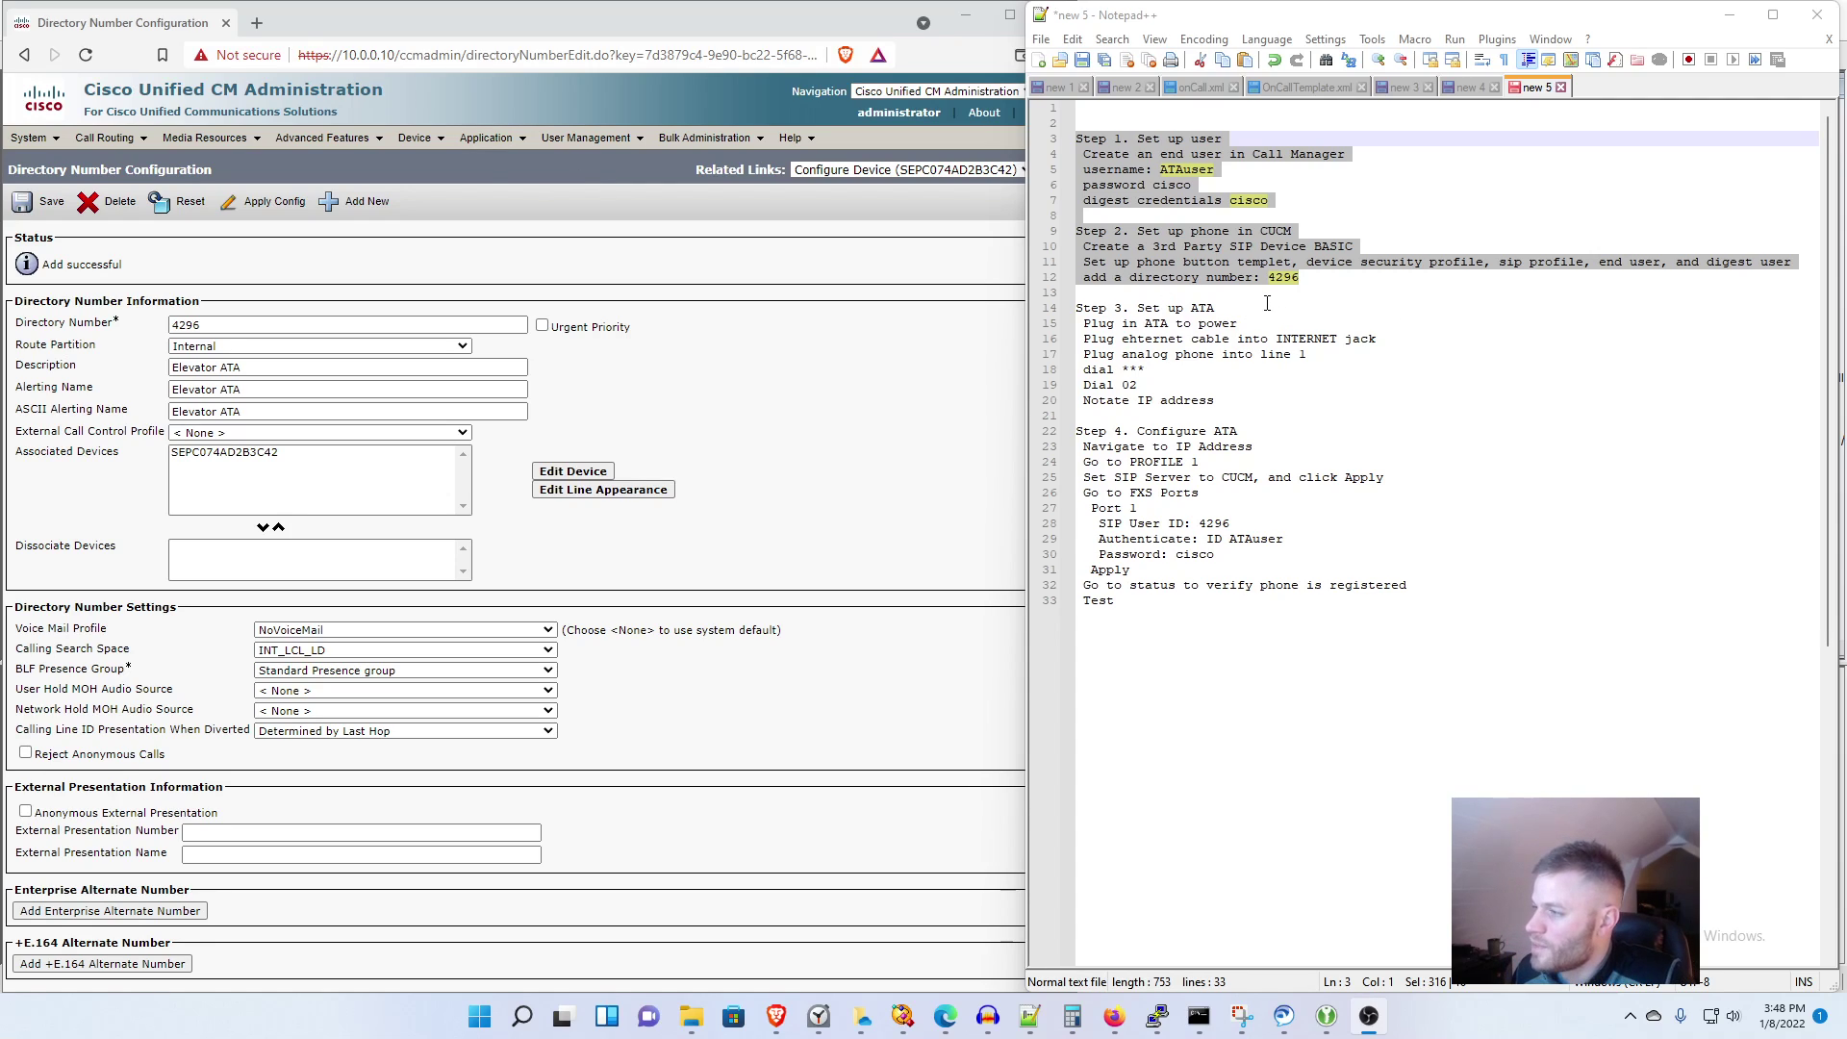
Step: Record the ATA's IP address 10.0.0.51 in the notes and copy it
{"action": "left_click", "coordinate": [1241, 400]}
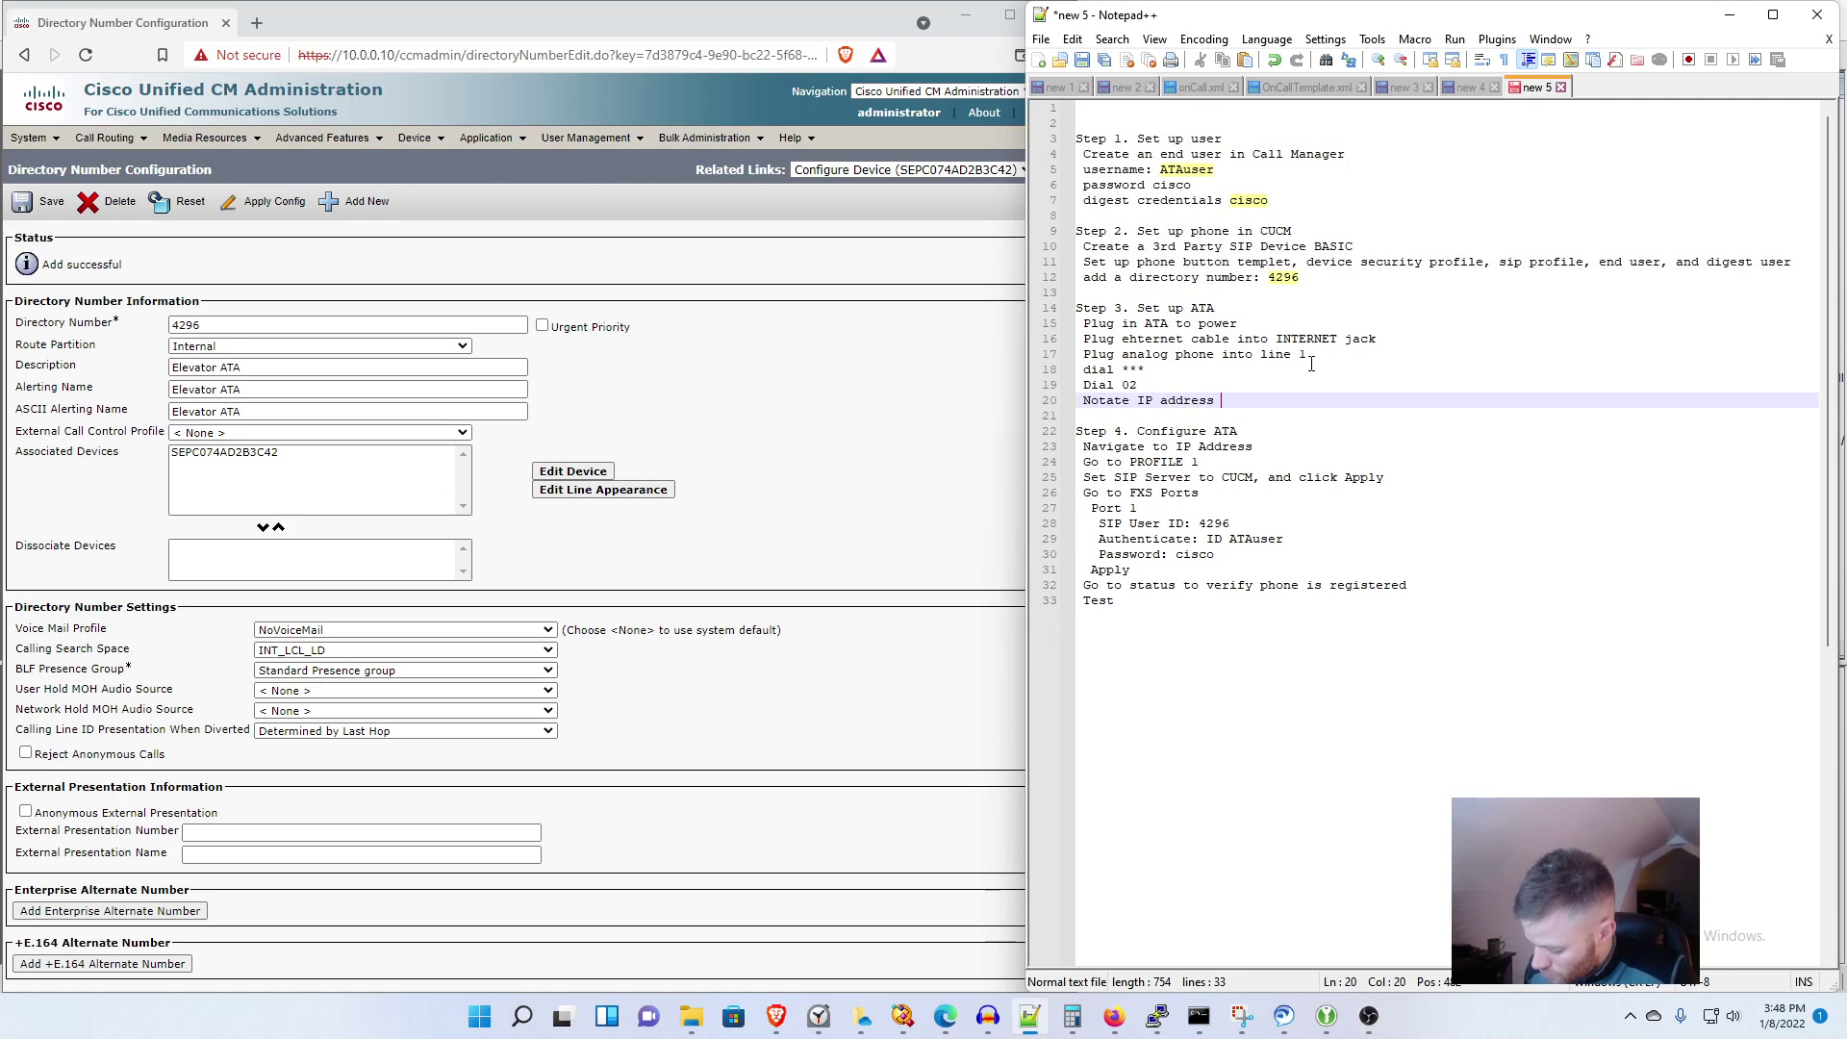
{"action": "type", "text": "10.0"}
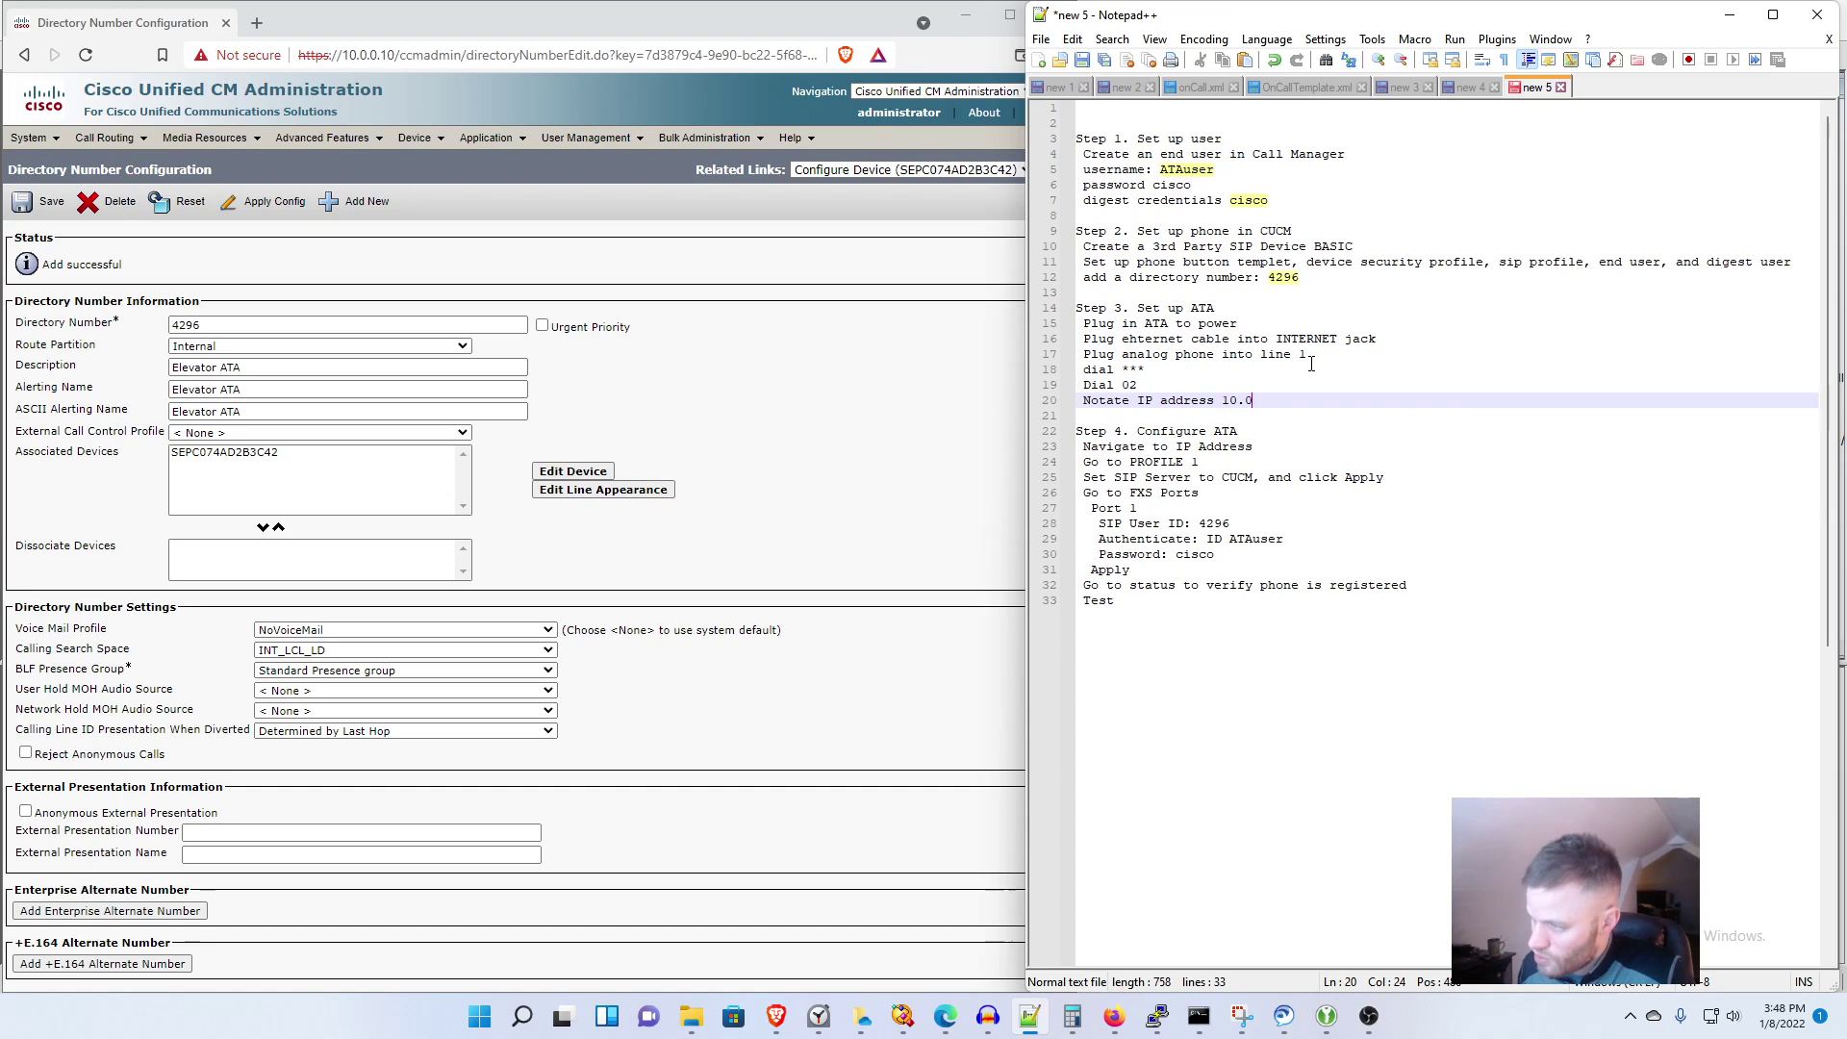
{"action": "type", "text": ".0.51"}
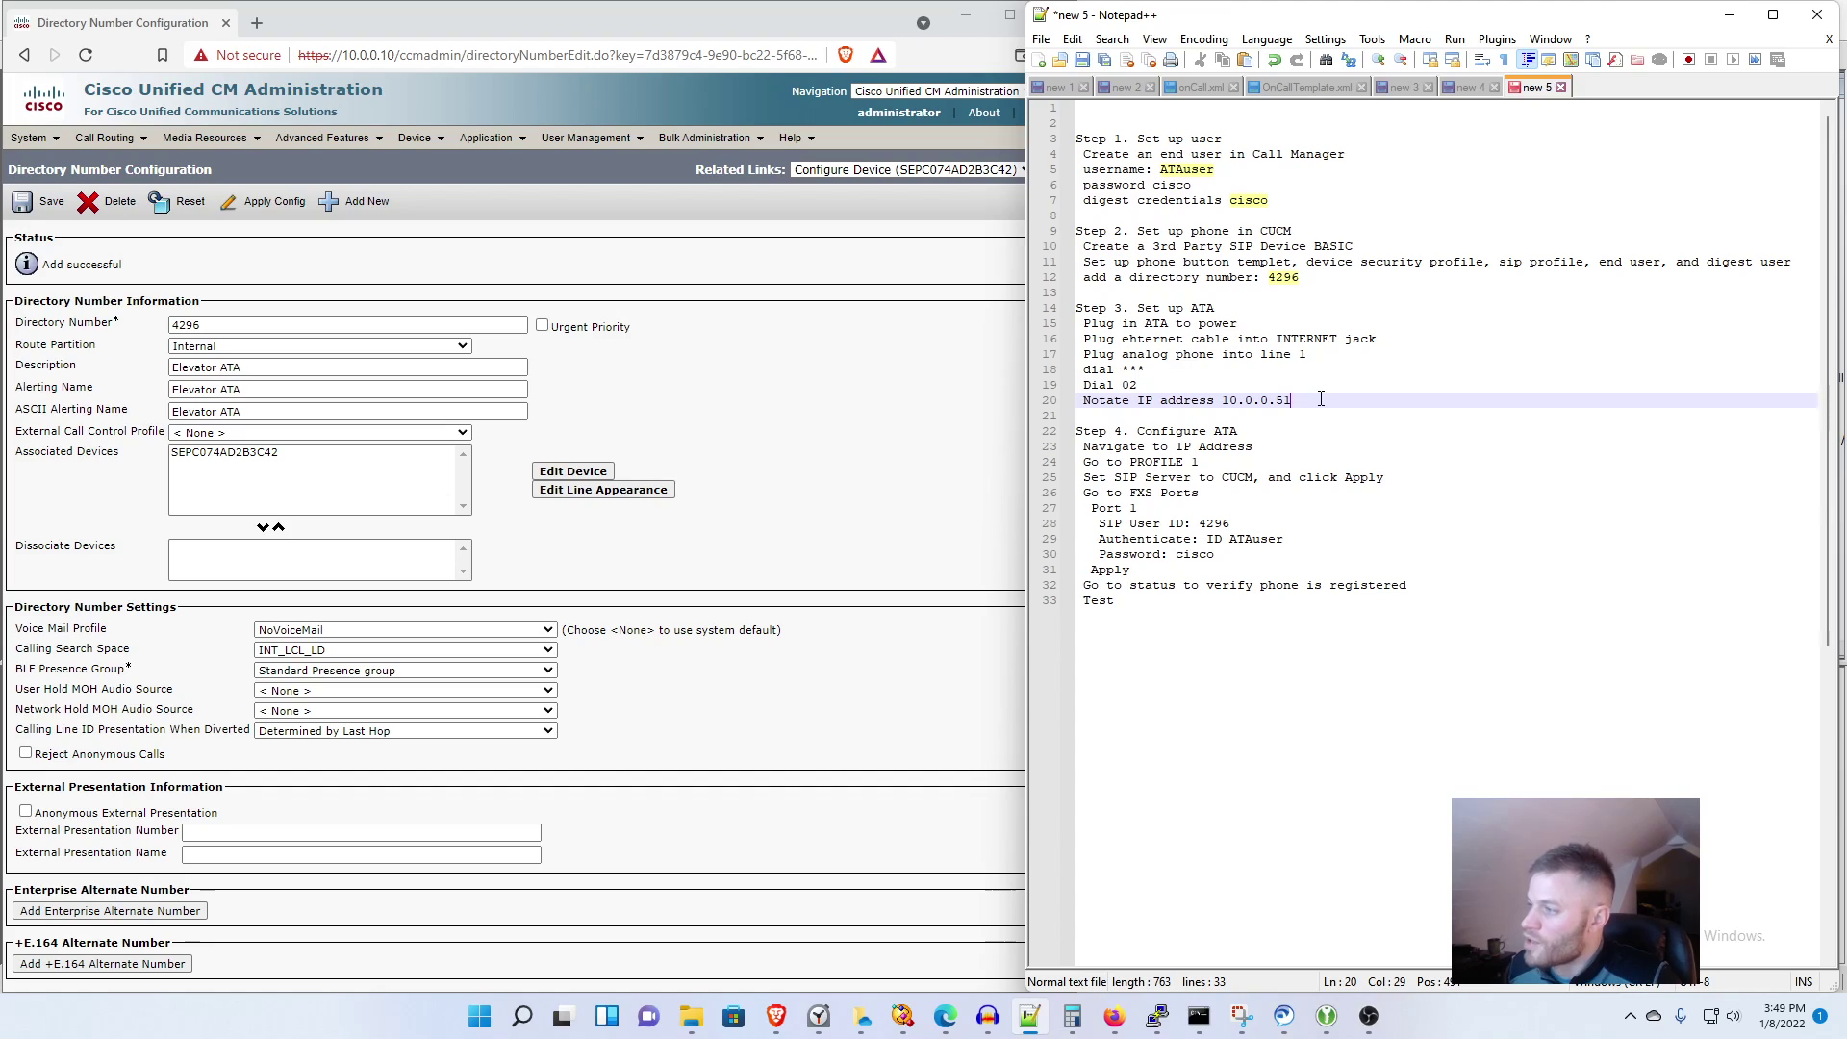
{"action": "left_click_drag", "start_coordinate": [1293, 401], "coordinate": [1233, 408]}
{"action": "right_click", "coordinate": [1234, 407]}
{"action": "left_click", "coordinate": [1279, 431]}
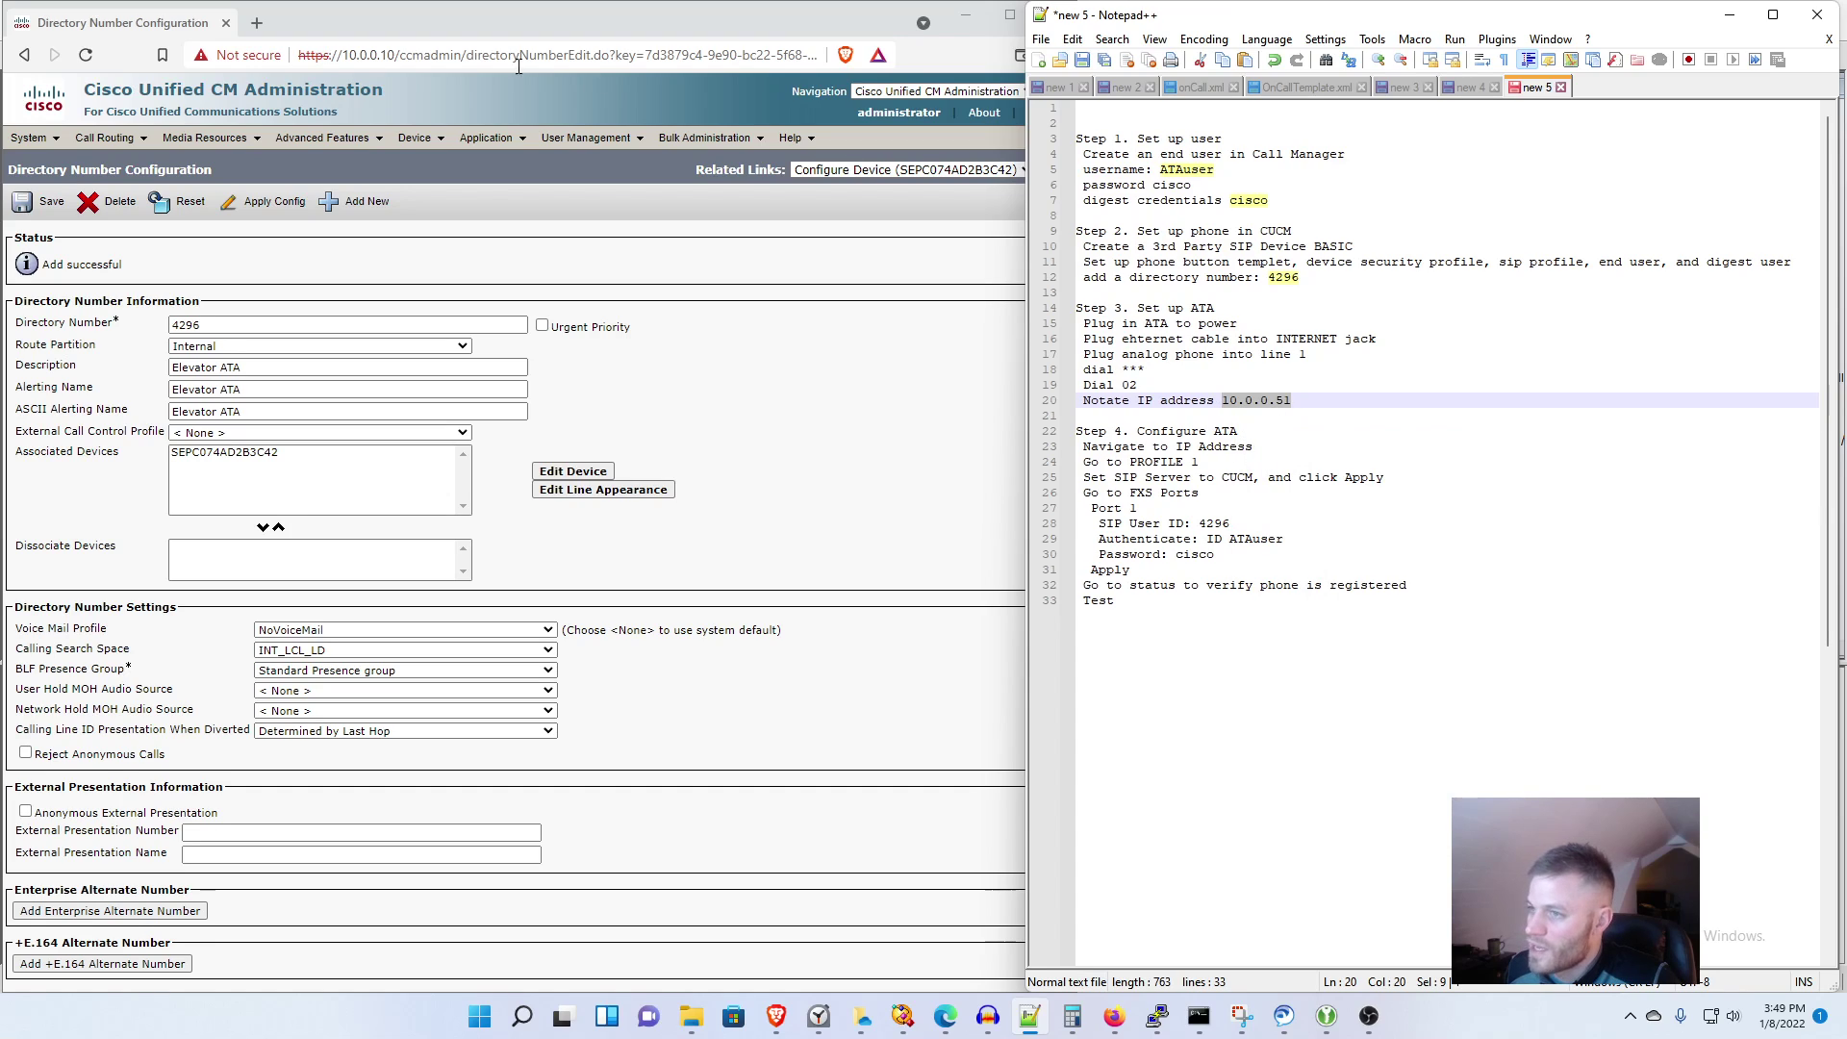
Step: Open 10.0.0.51 in a new browser tab
{"action": "left_click", "coordinate": [257, 22]}
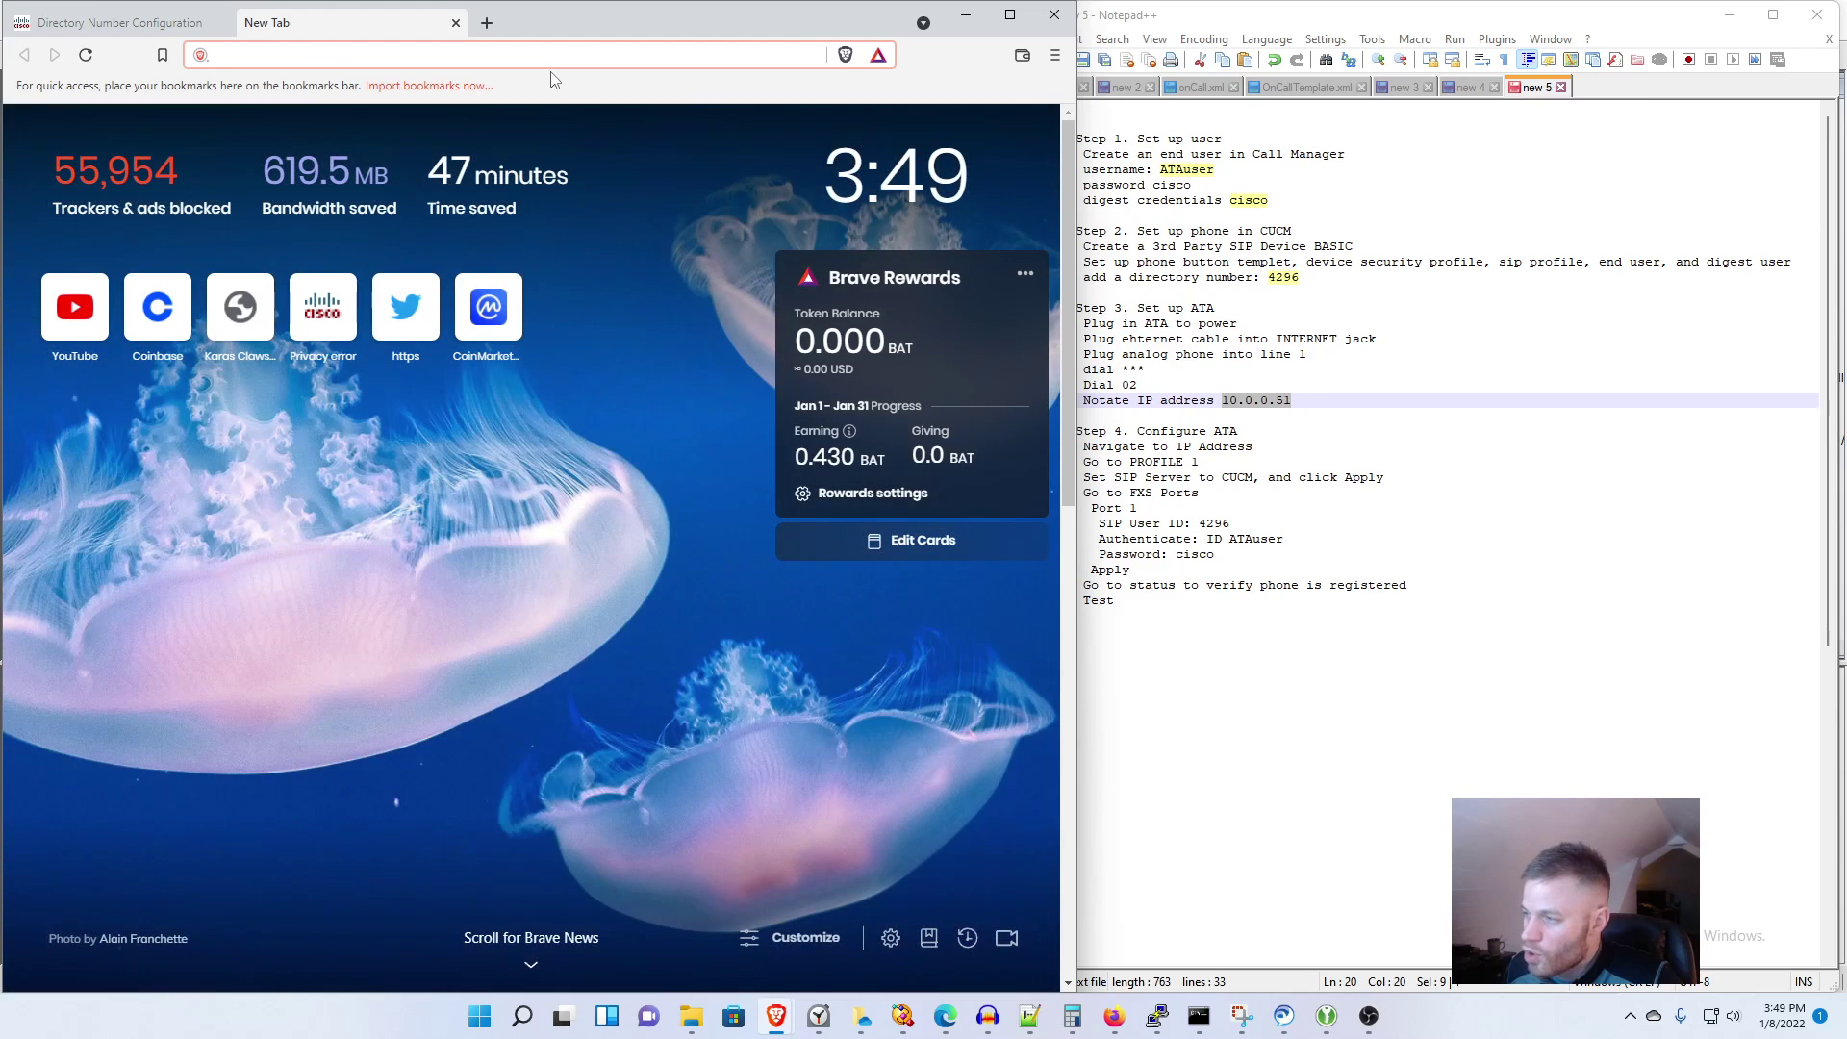
{"action": "right_click", "coordinate": [516, 60]}
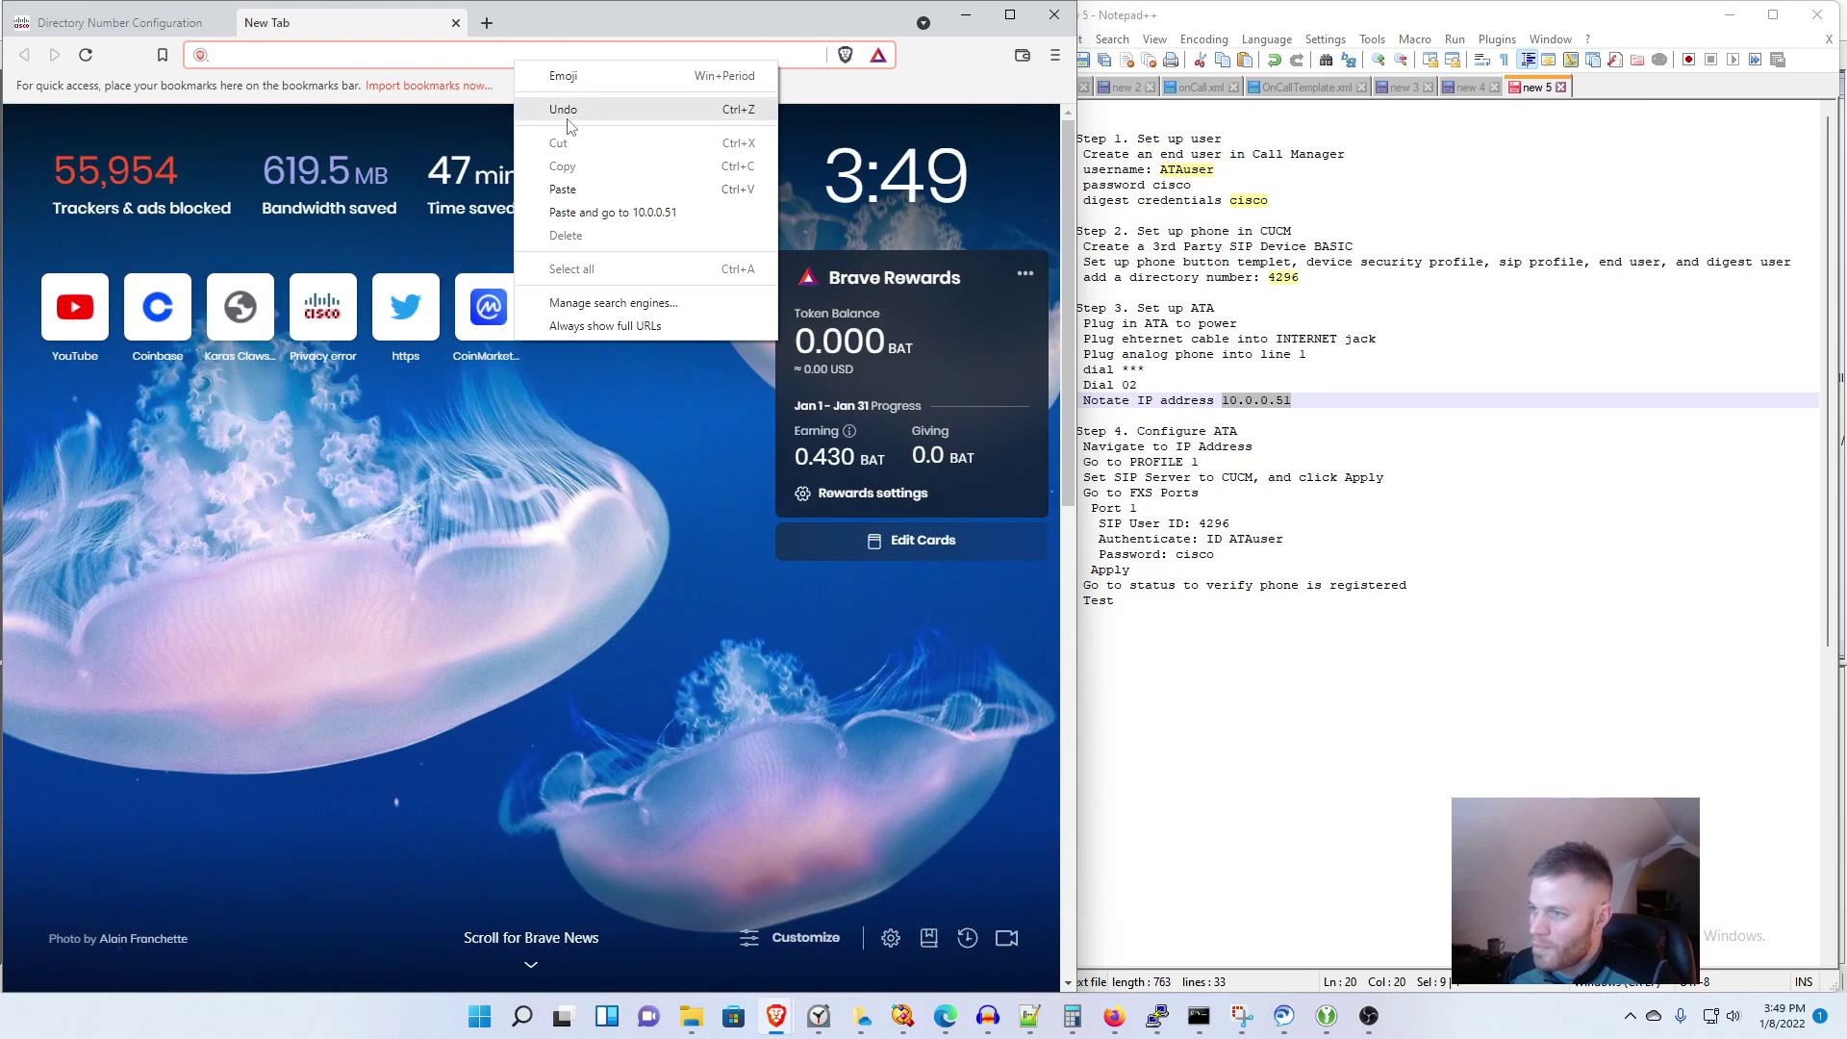
{"action": "left_click", "coordinate": [584, 180]}
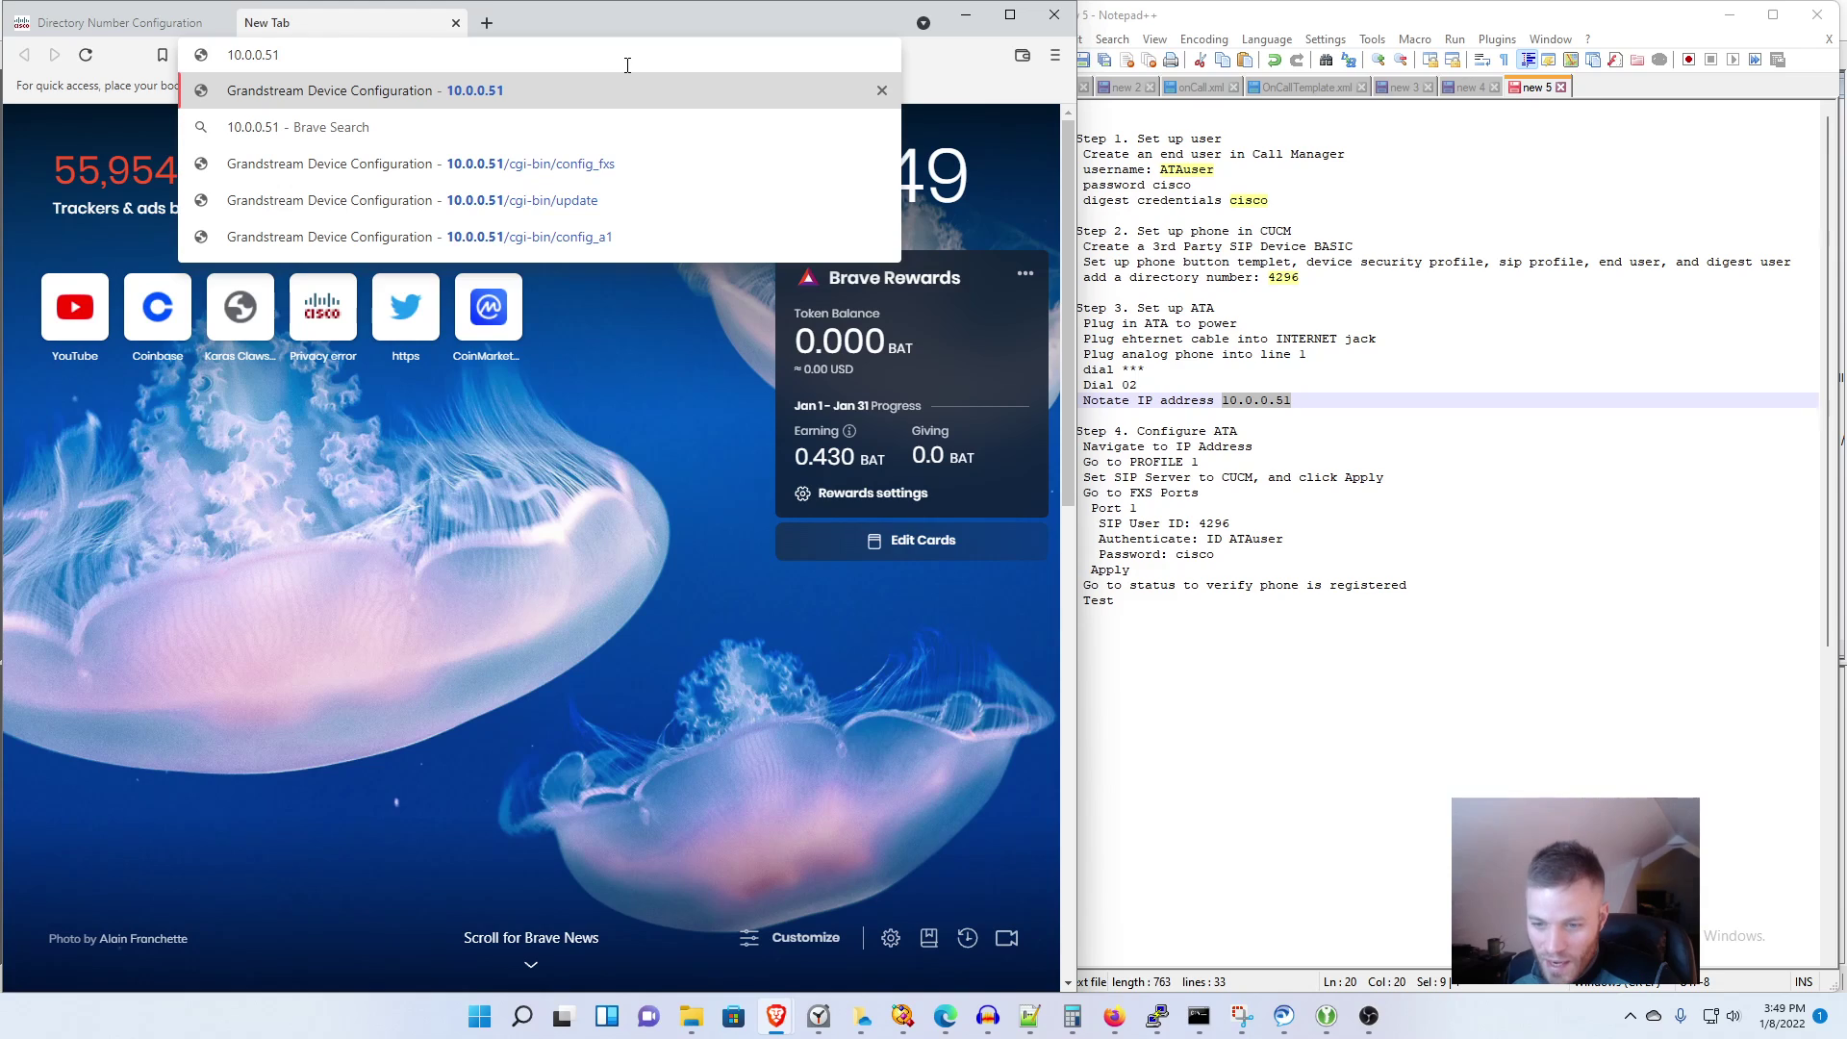
{"action": "key", "text": "Return"}
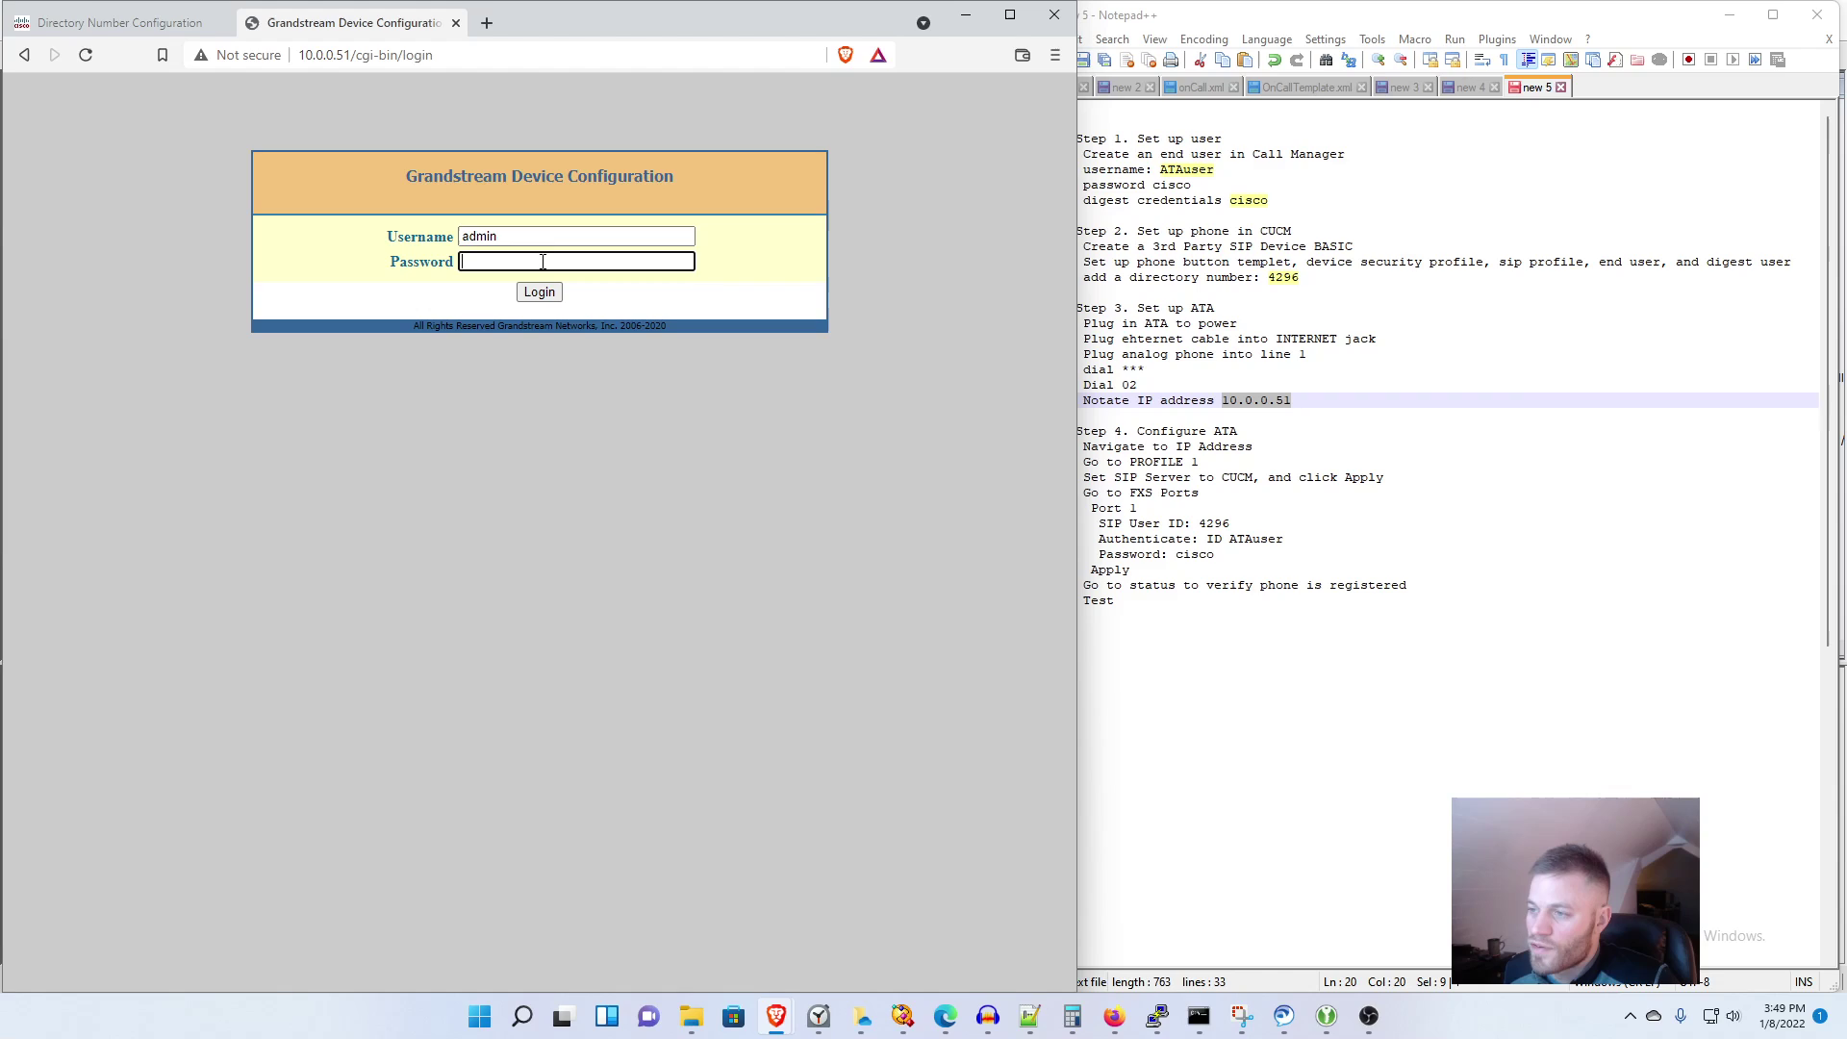
Step: Log in to the ATA as admin and check the next step, PROFILE 1, in the notes
{"action": "type", "text": "ad"}
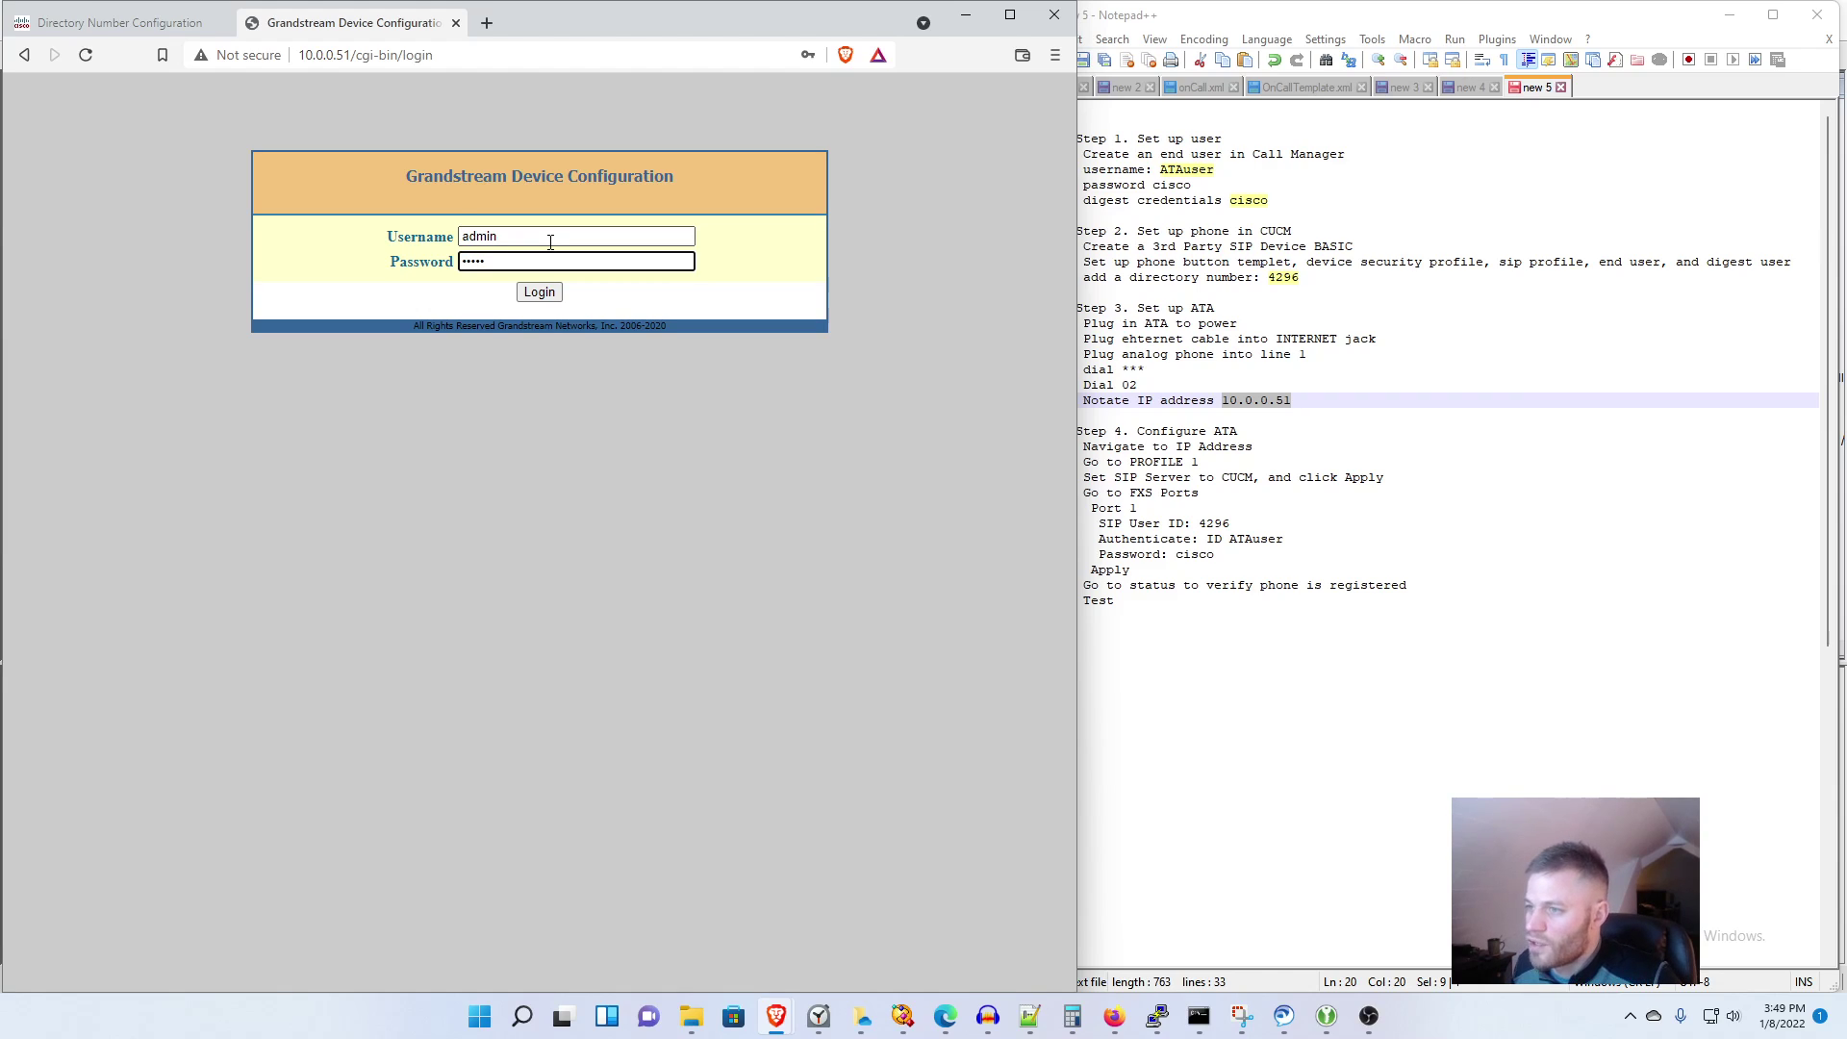
{"action": "left_click", "coordinate": [539, 292]}
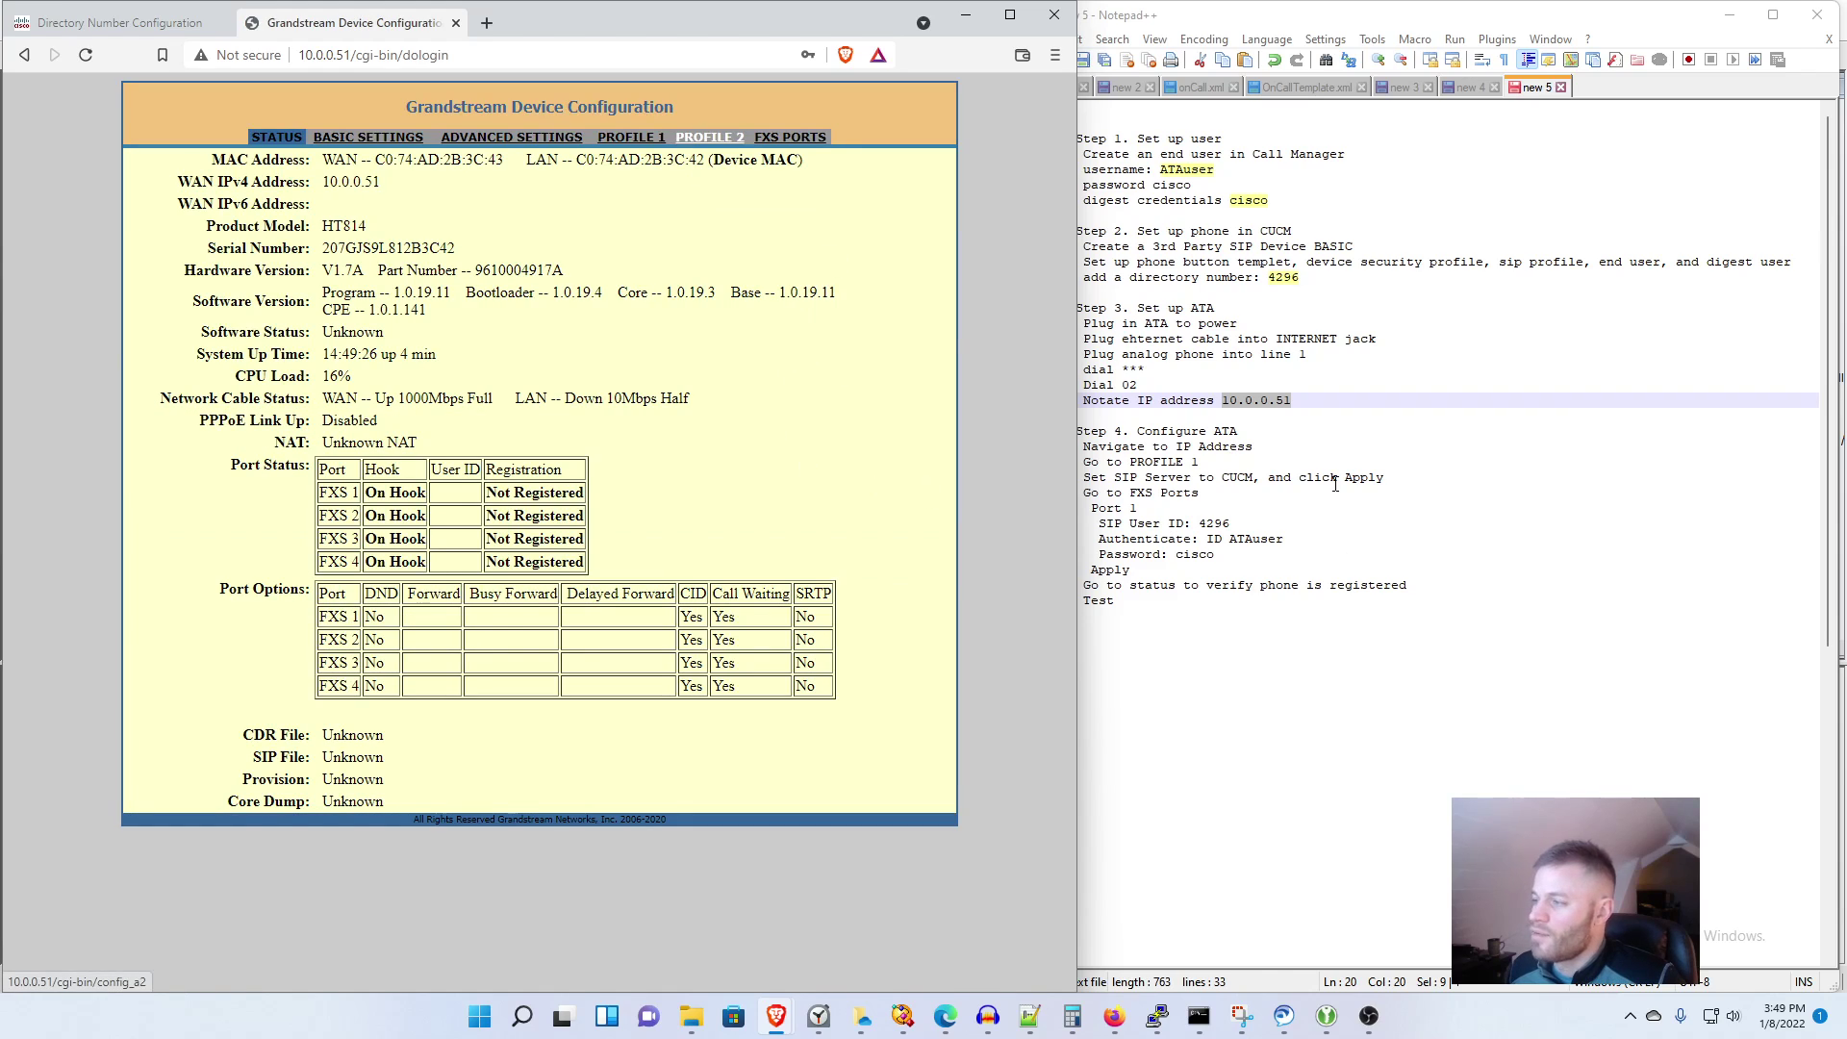
{"action": "left_click", "coordinate": [1287, 448]}
{"action": "left_click", "coordinate": [1251, 459]}
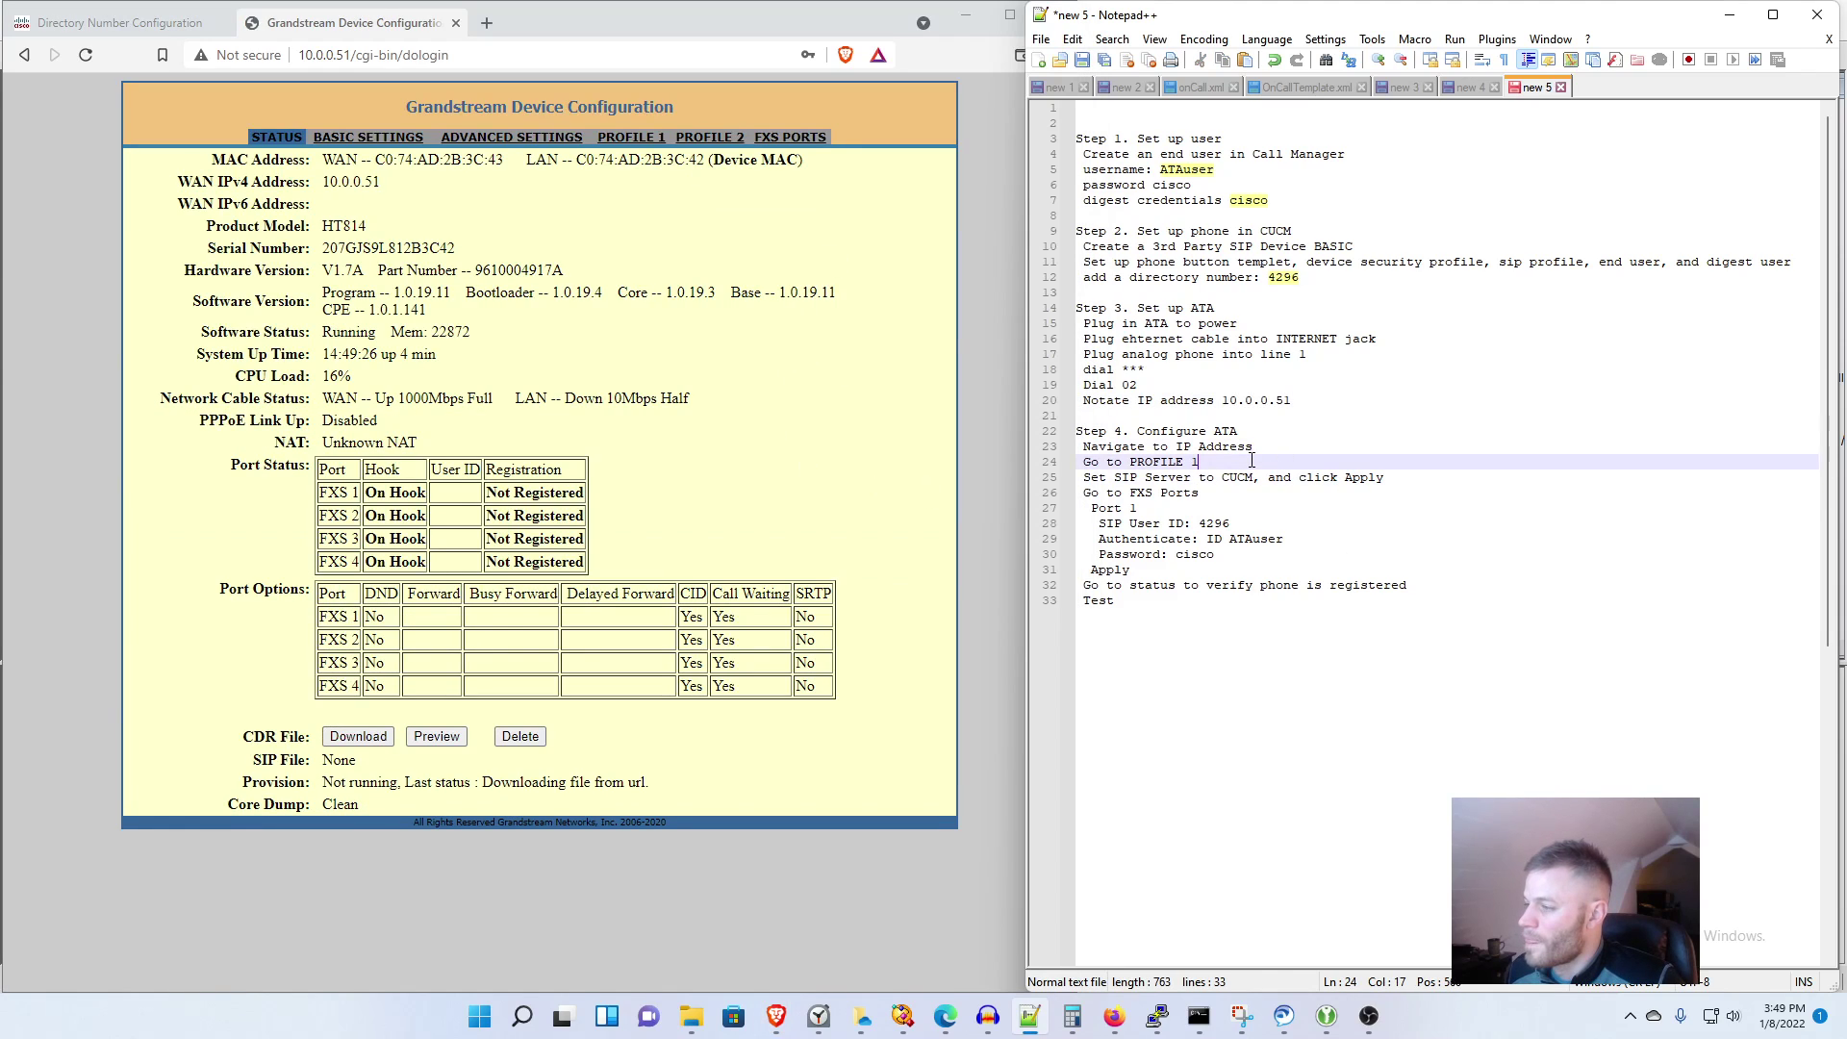
Step: Set PROFILE 1's primary SIP server 10.0.0.10 and failover 10.0.0.11, then apply
{"action": "left_click", "coordinate": [642, 139]}
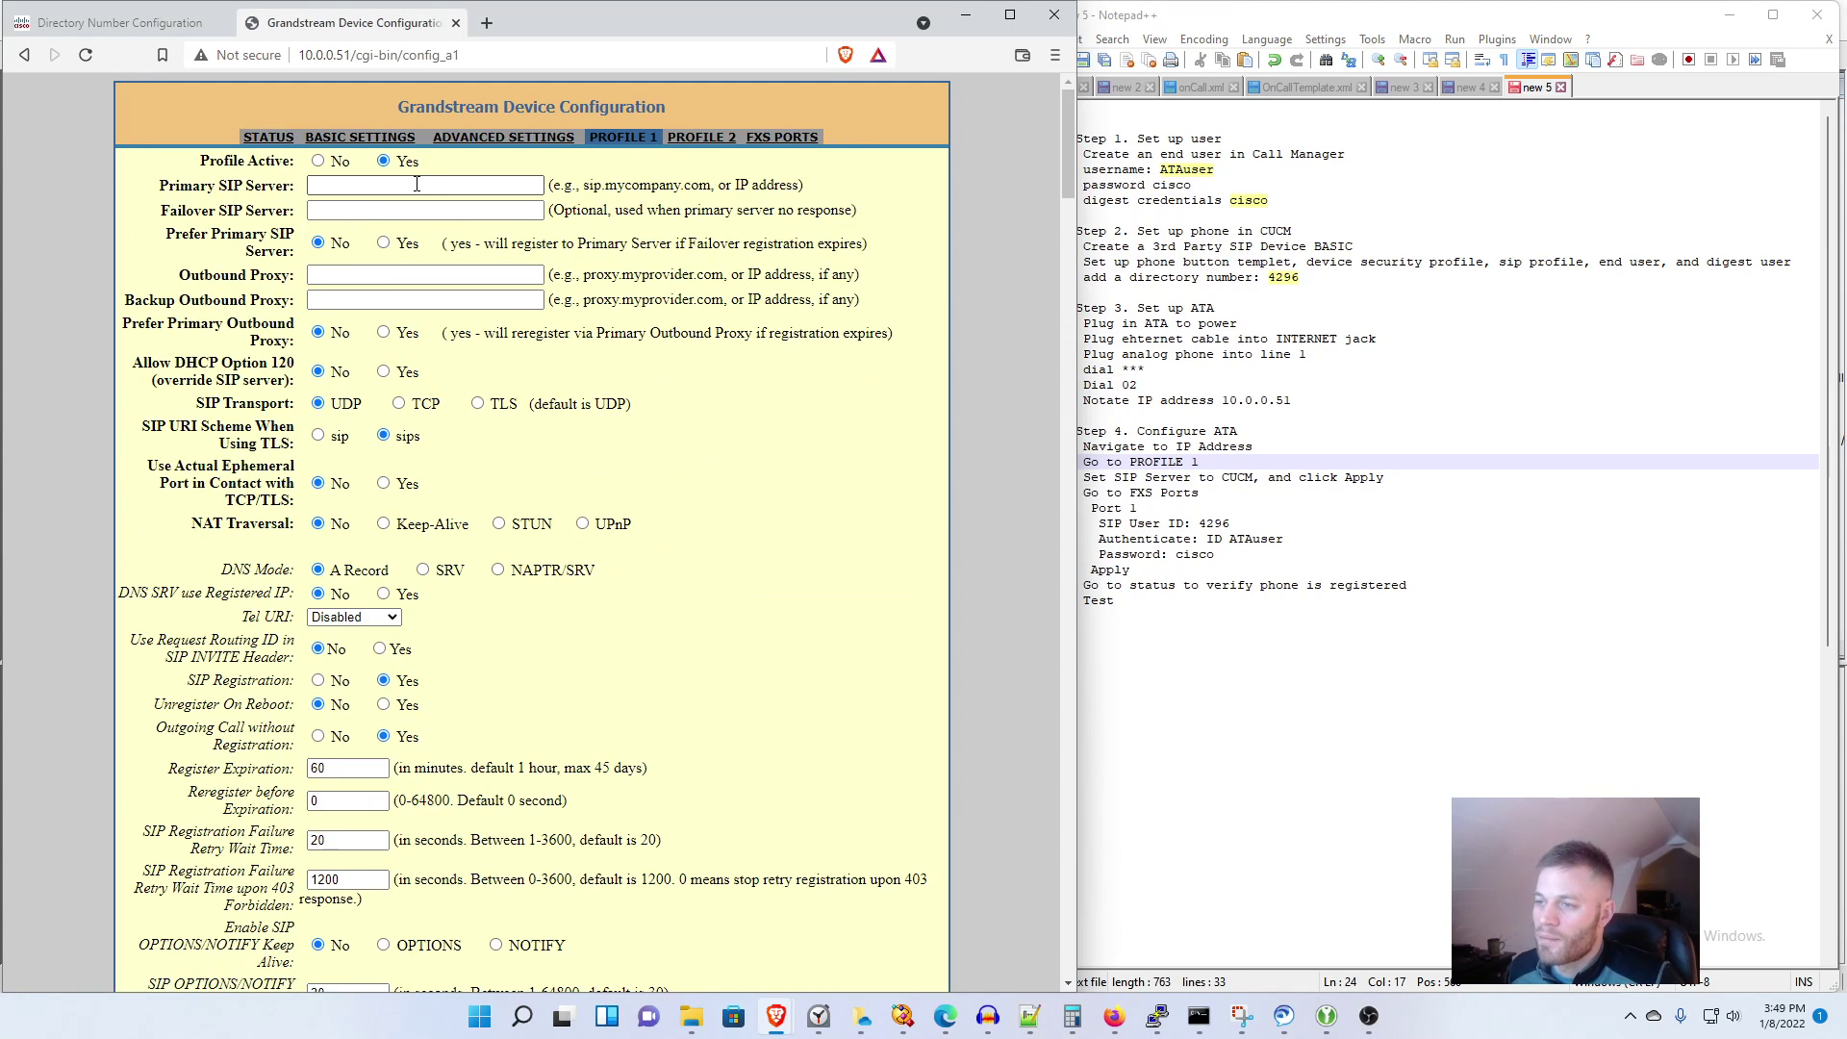
{"action": "left_click", "coordinate": [416, 183]}
{"action": "type", "text": "10"}
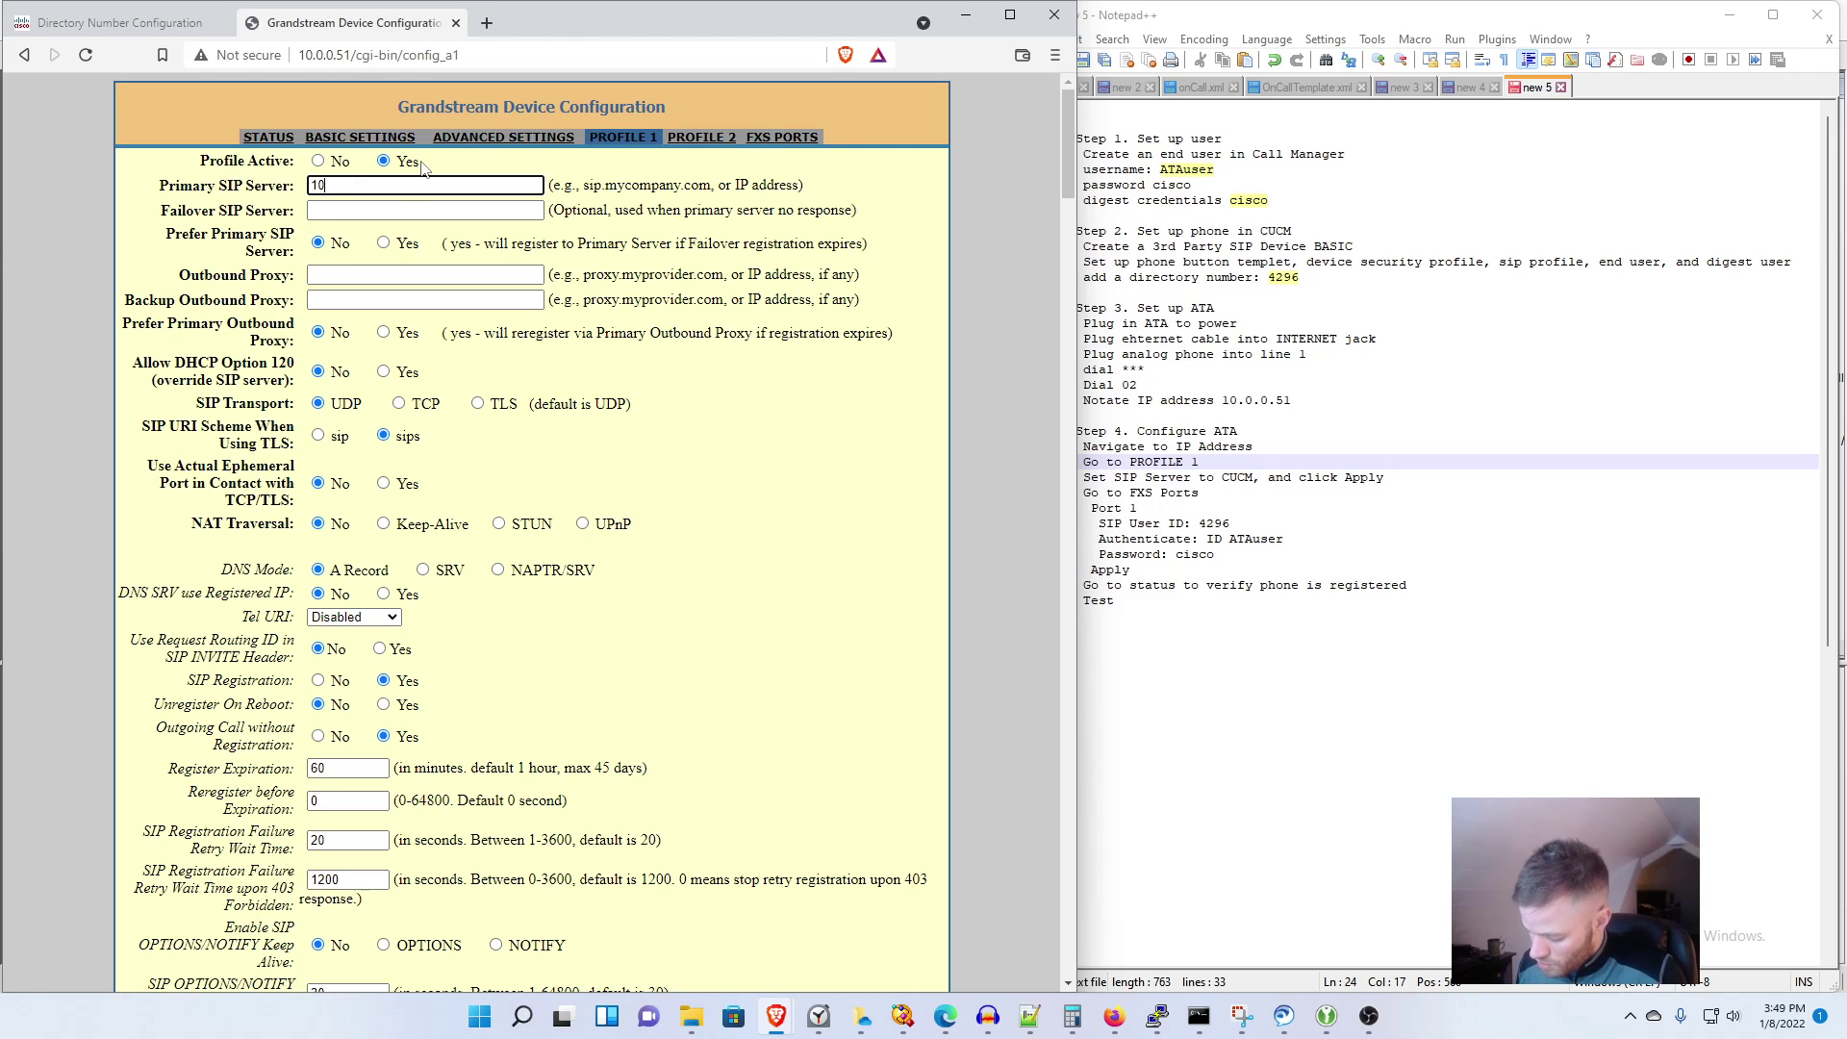
{"action": "type", "text": ".0.0.10"}
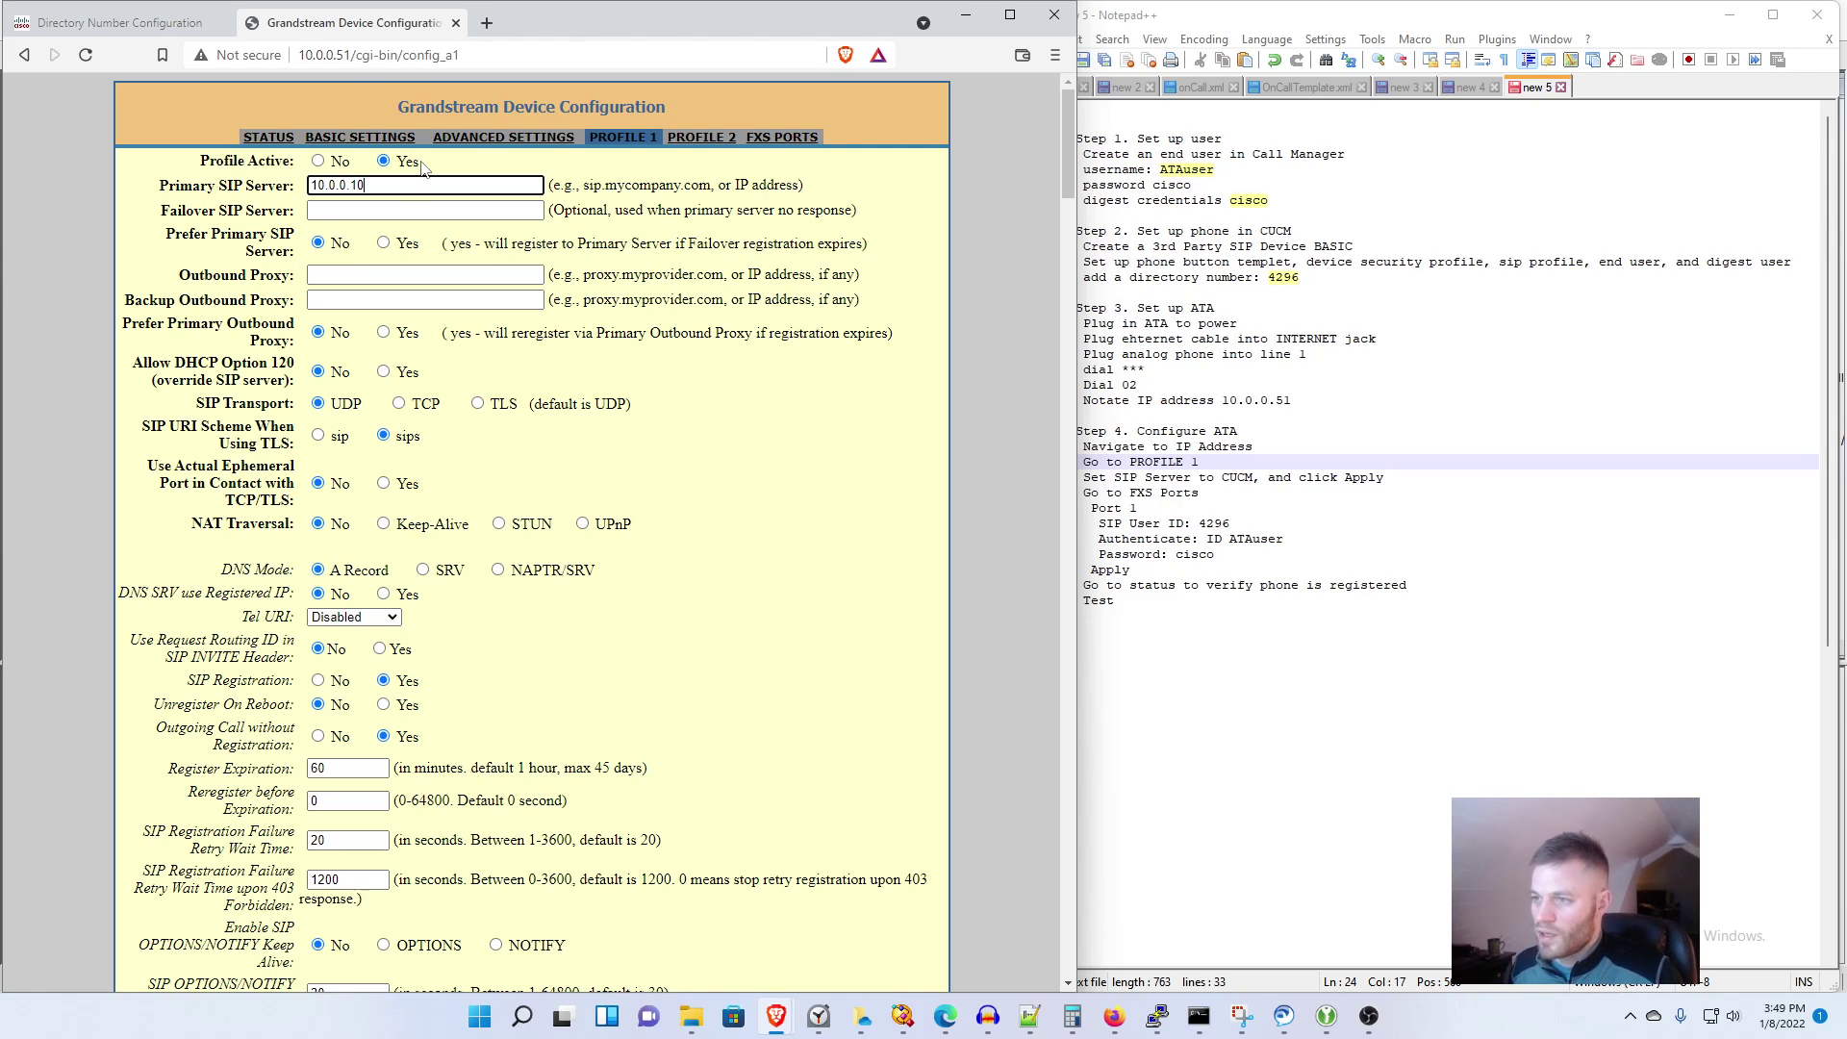
{"action": "key", "text": "Tab"}
{"action": "type", "text": "10.0.0."}
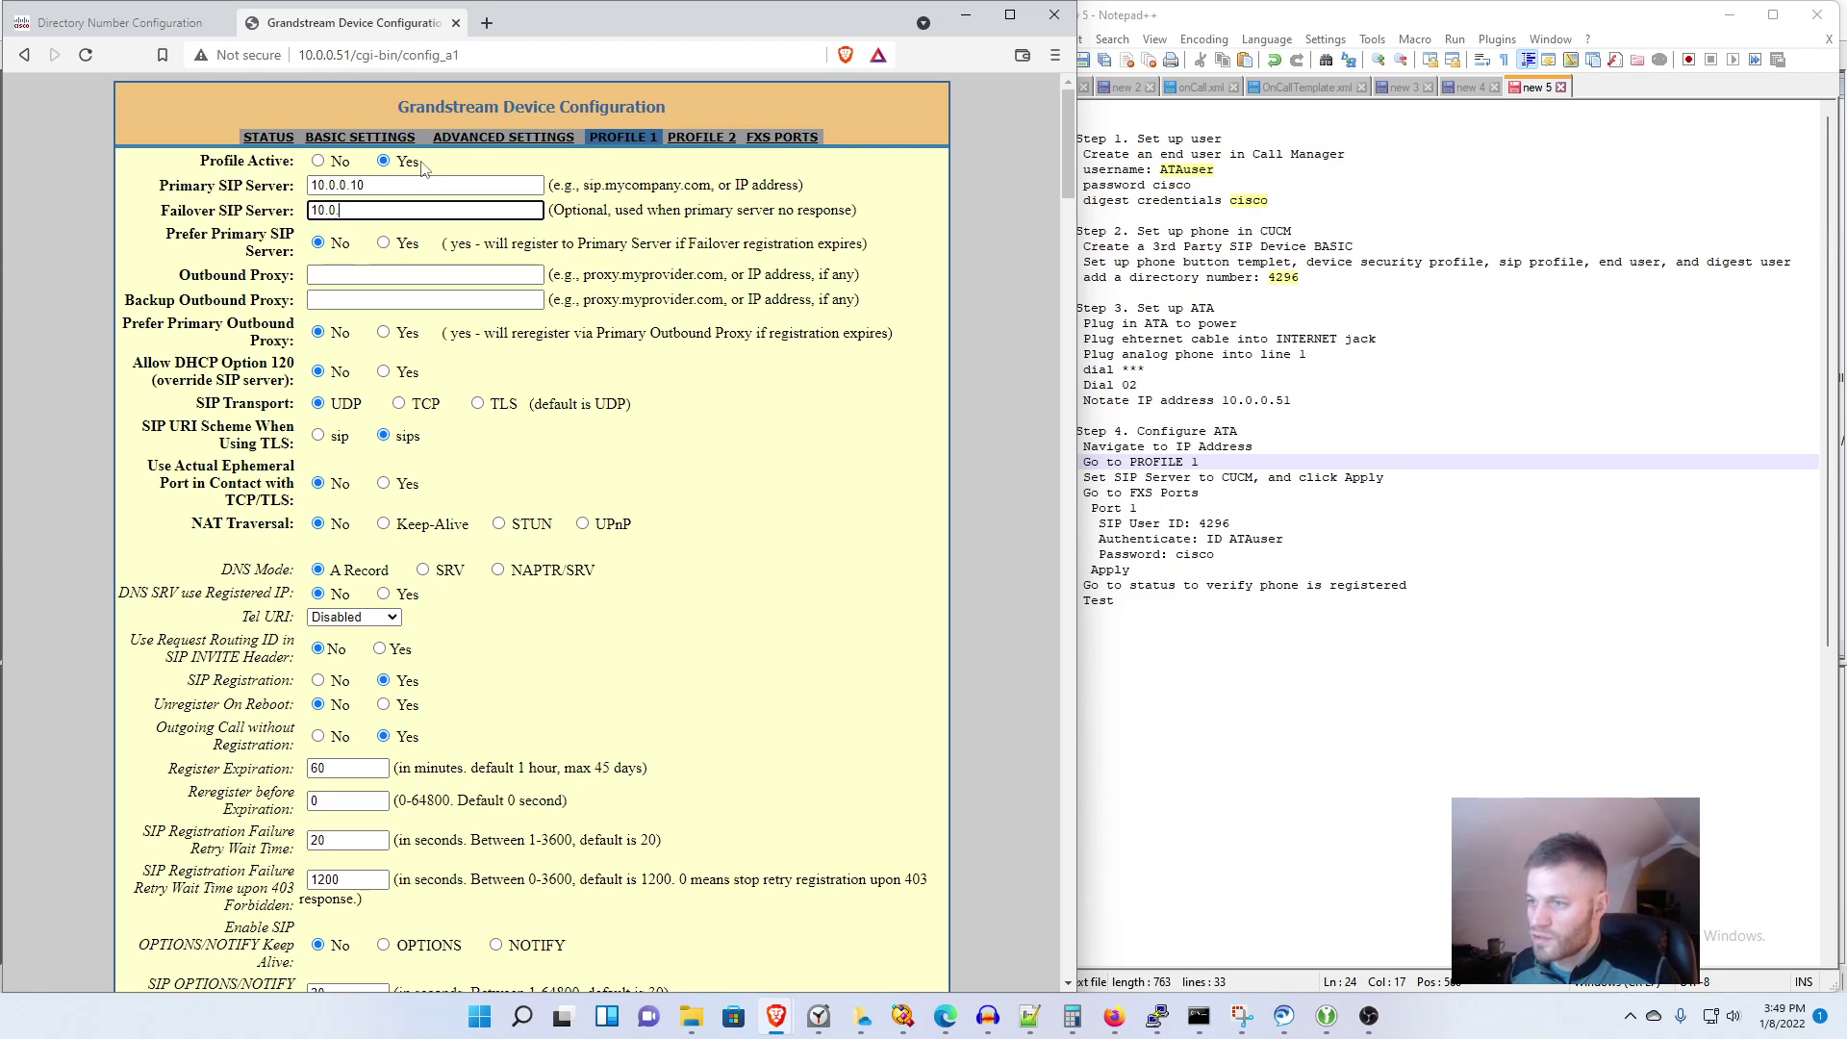
{"action": "type", "text": "11"}
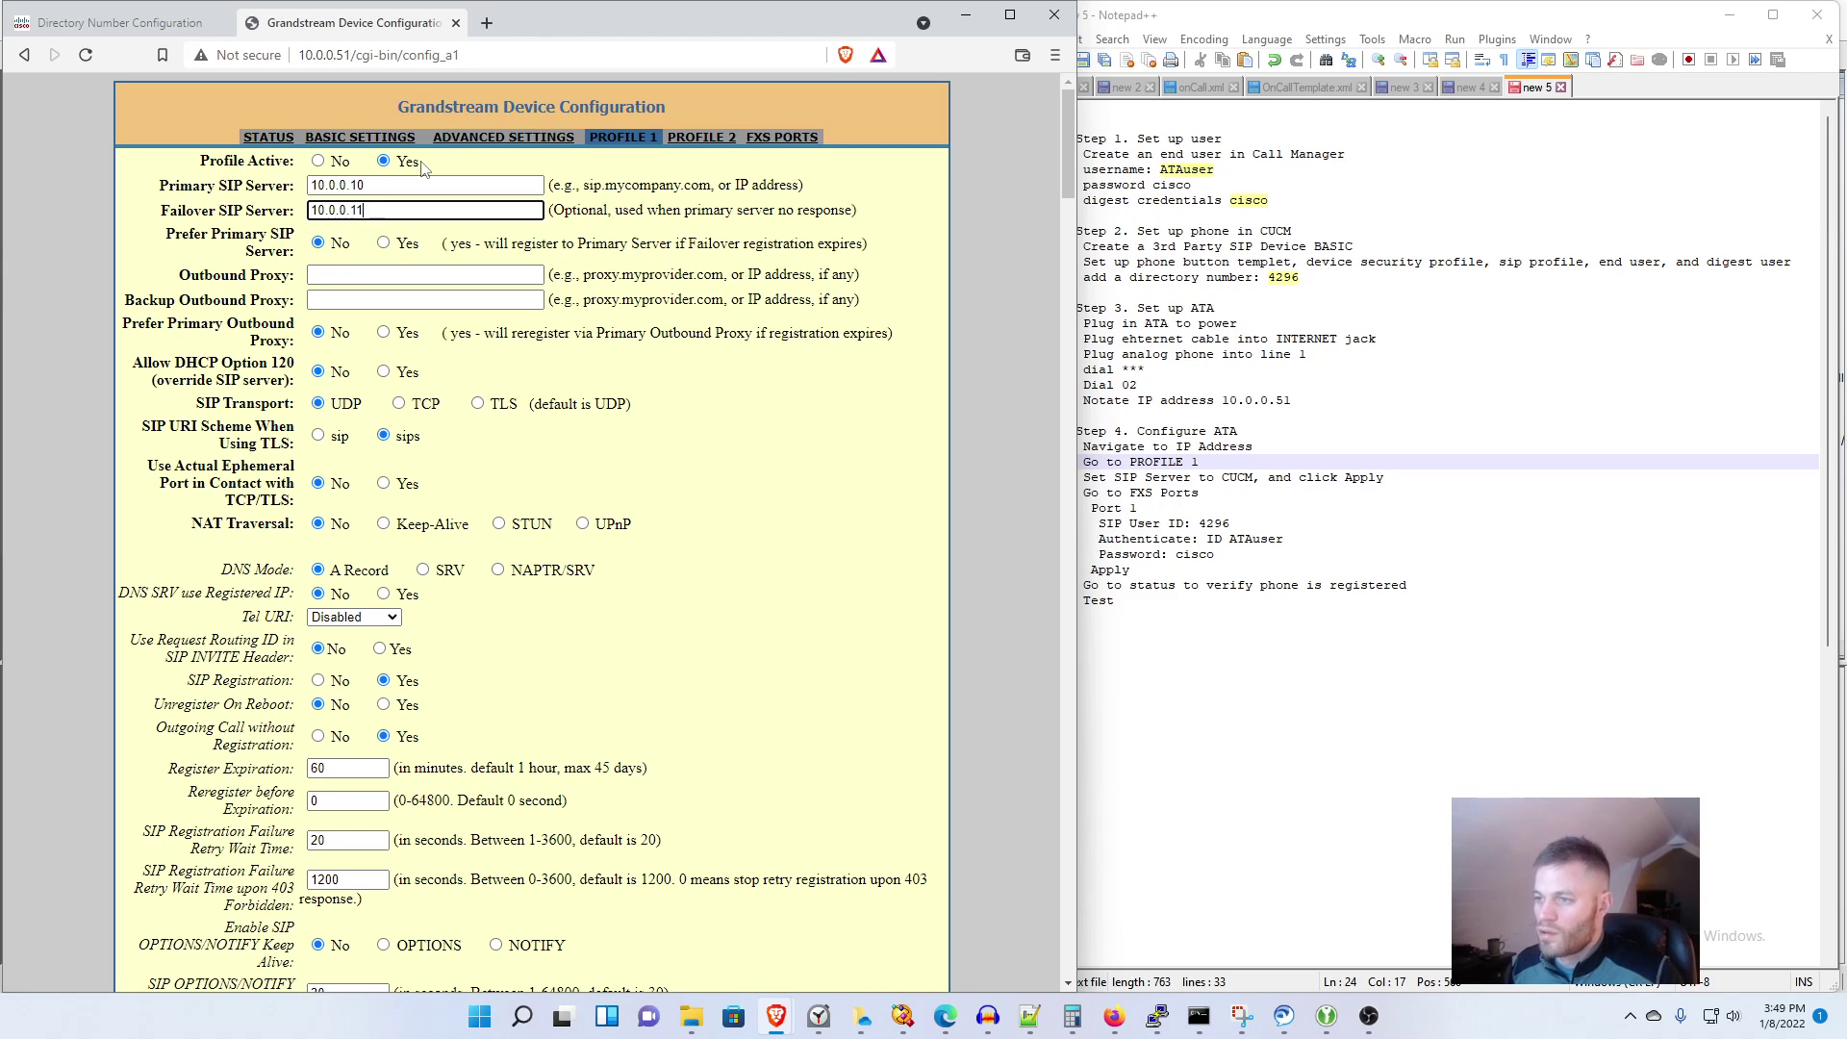
{"action": "left_click", "coordinate": [920, 323]}
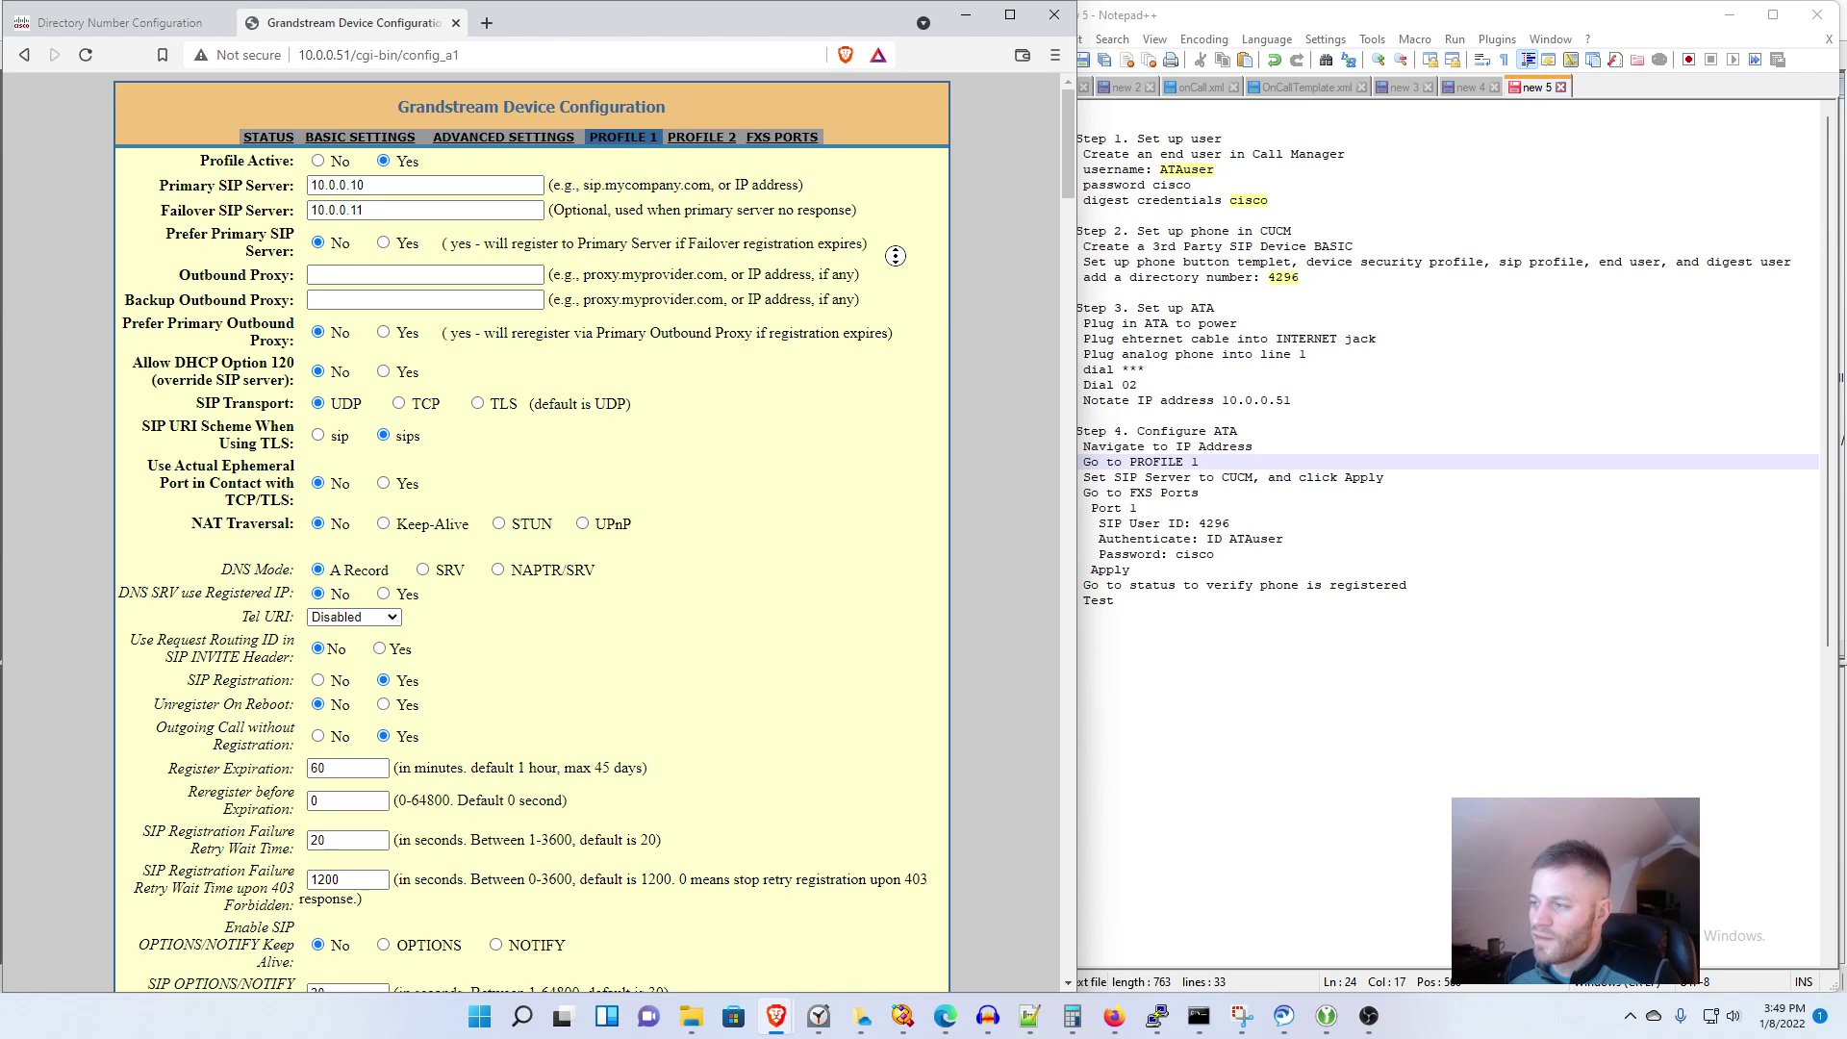
{"action": "scroll", "coordinate": [731, 803], "scroll_direction": "down", "scroll_amount": 20}
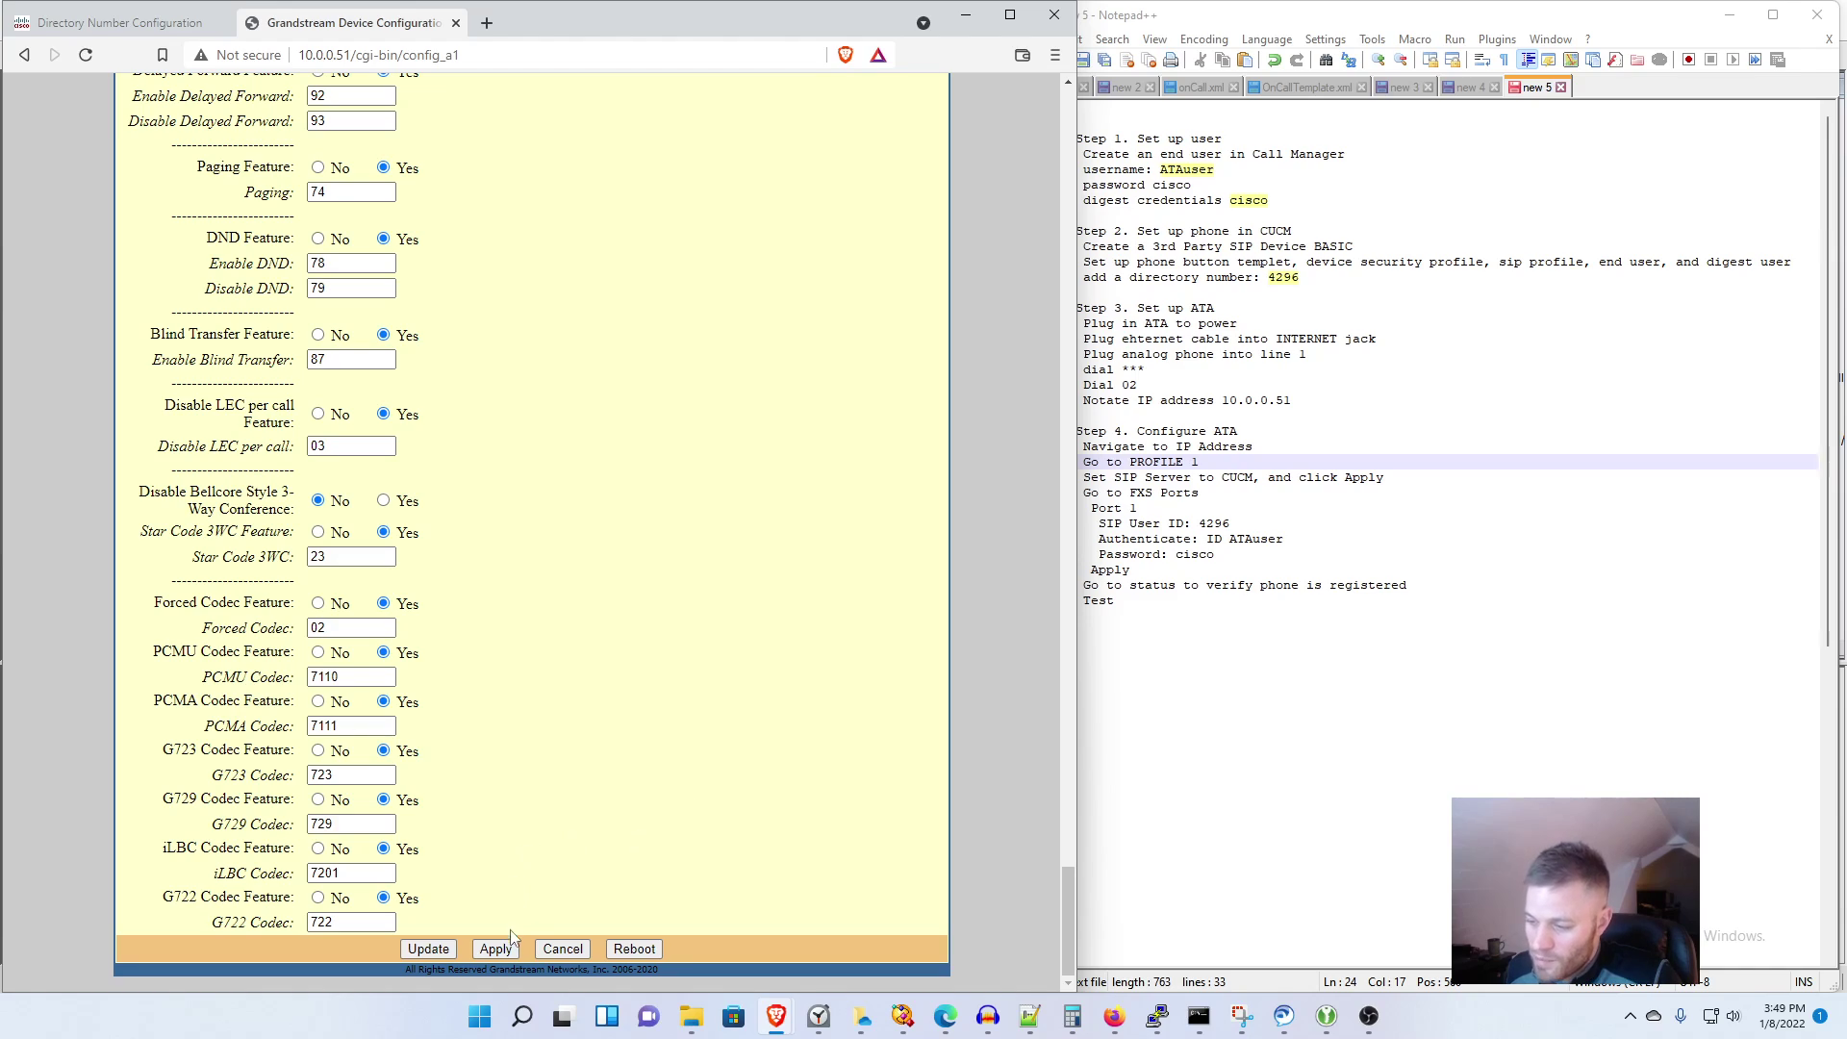
{"action": "left_click", "coordinate": [497, 950]}
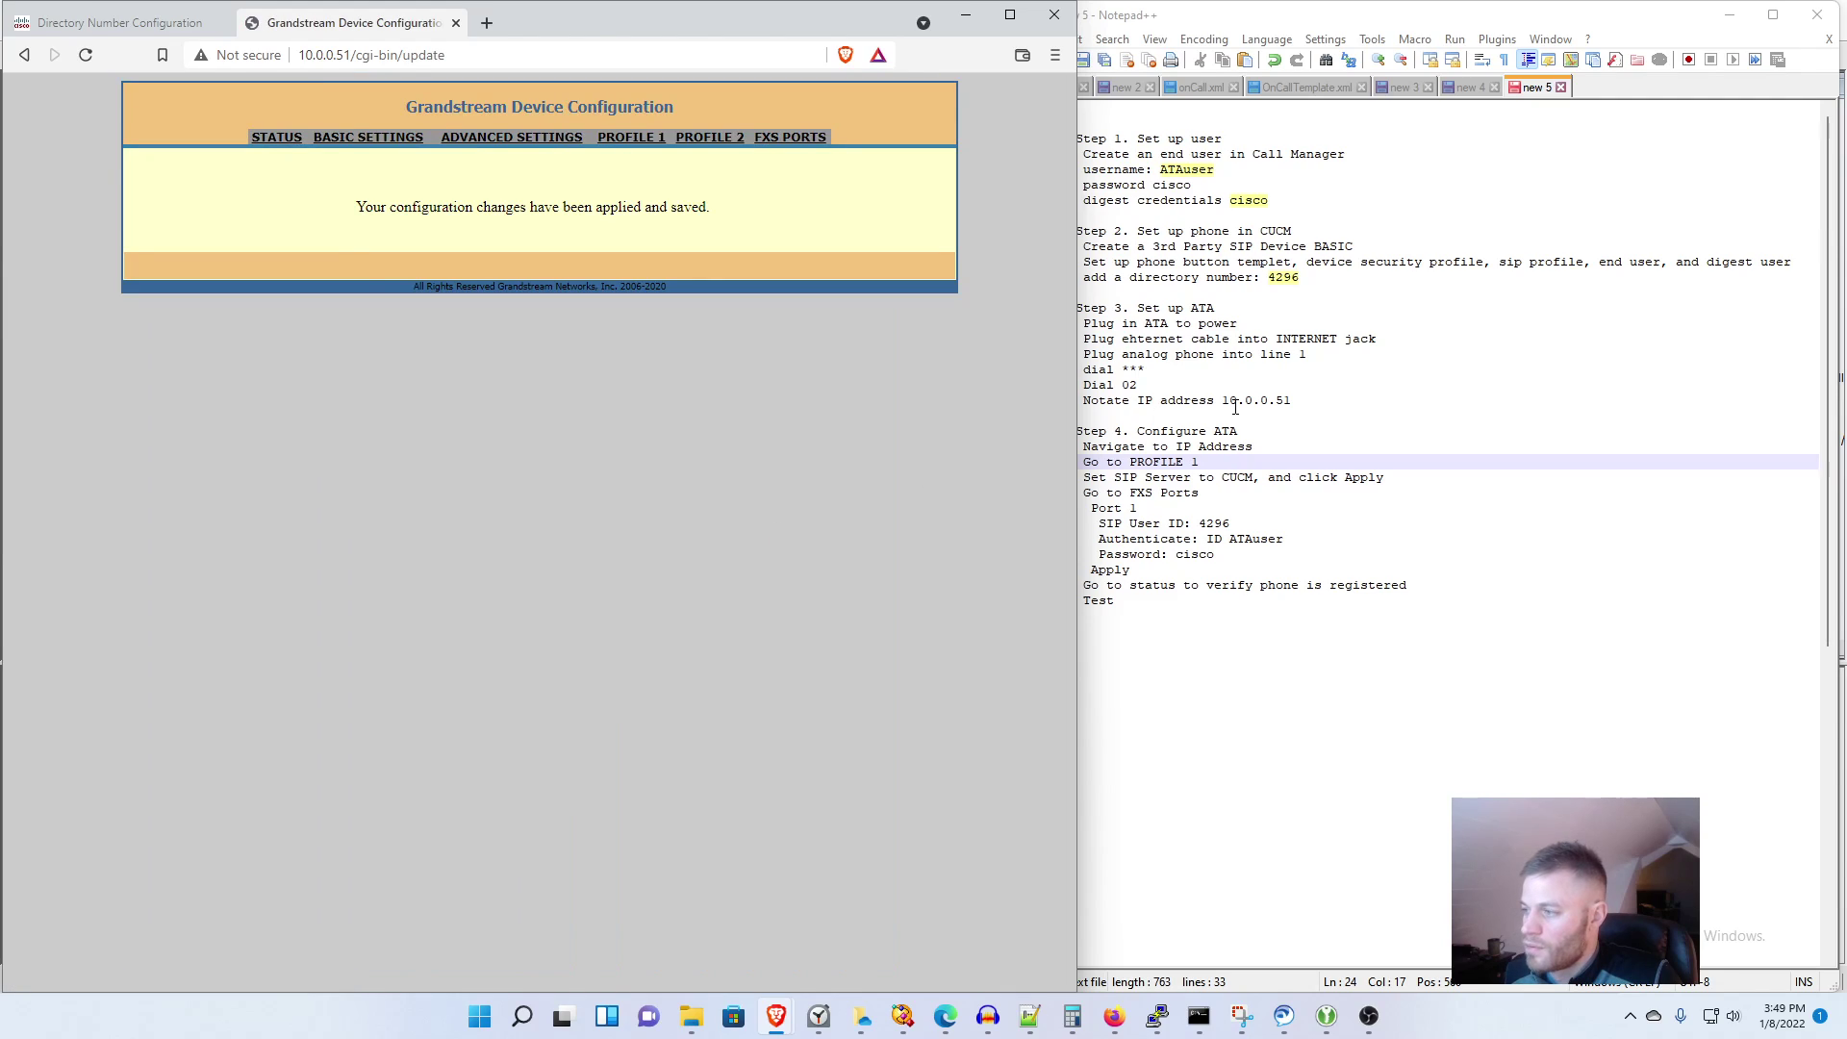
{"action": "left_click", "coordinate": [1235, 407]}
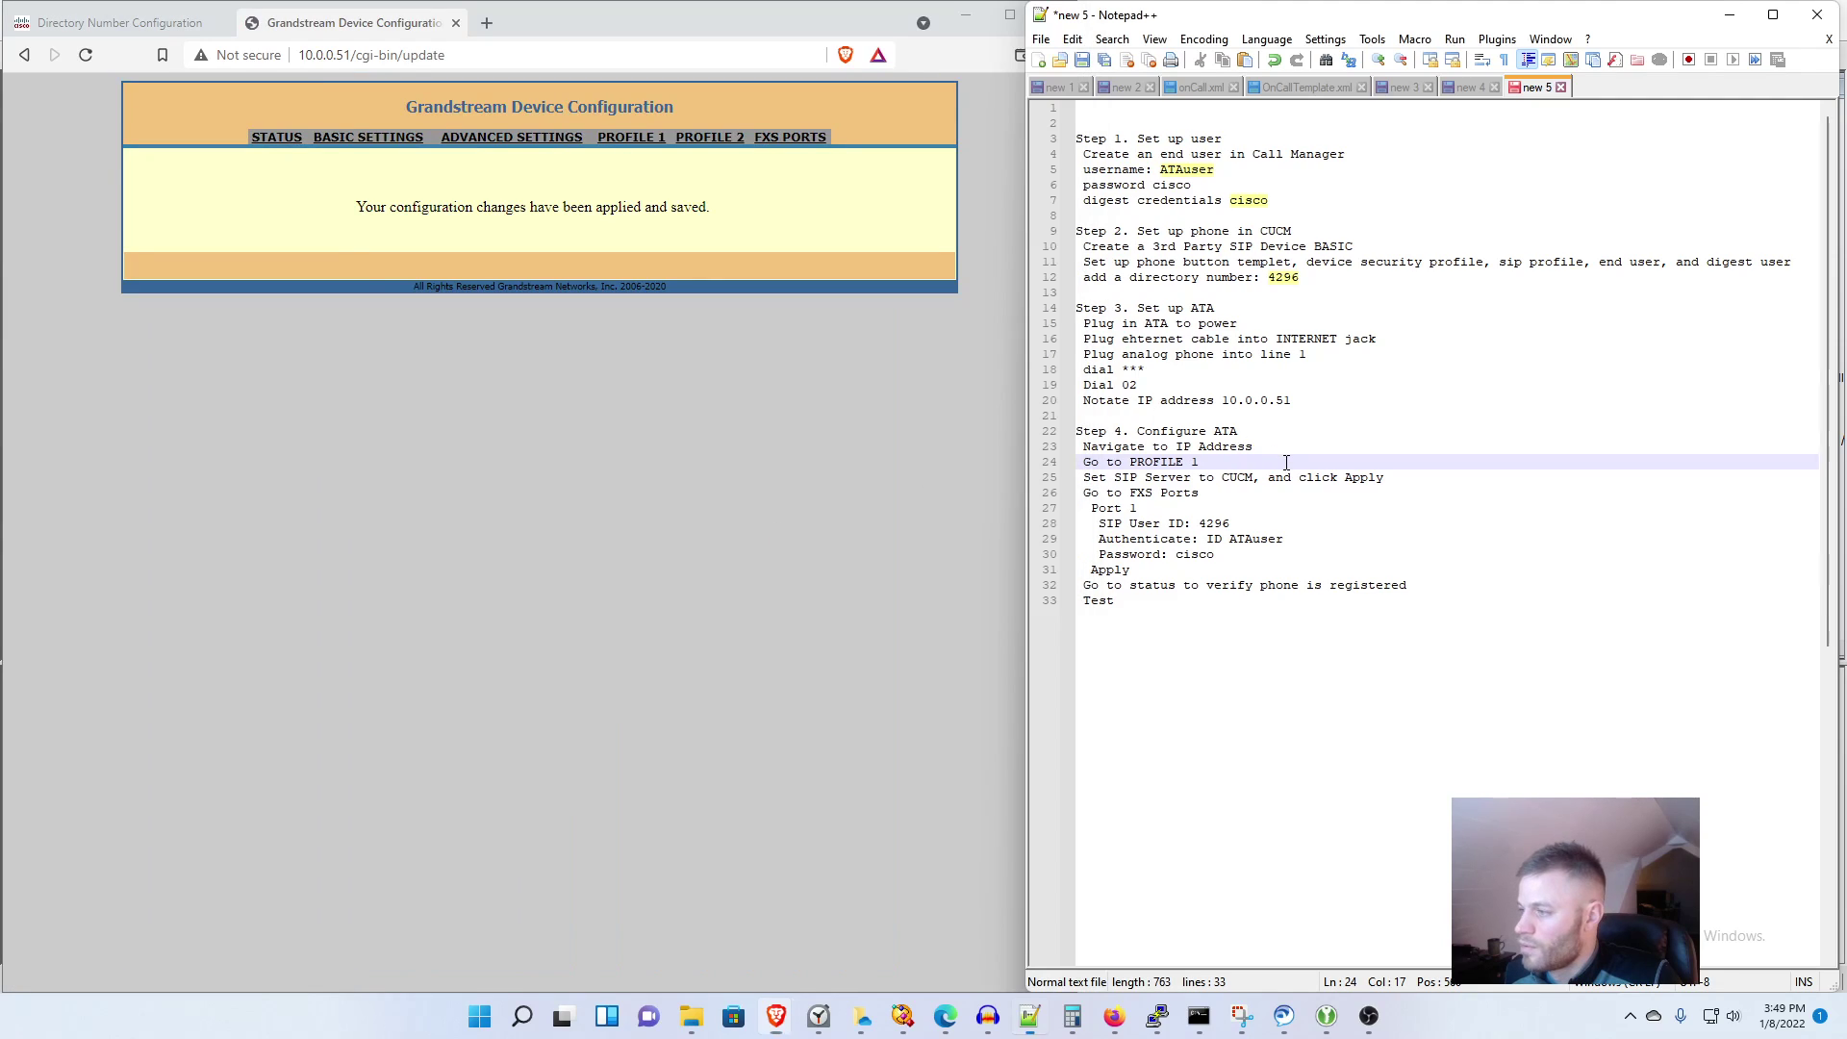
Step: Open FXS Ports and enter 4296 as port 1's SIP User ID
{"action": "key", "text": "Down"}
{"action": "key", "text": "Down"}
{"action": "key", "text": "Down"}
{"action": "left_click_drag", "start_coordinate": [1281, 494], "coordinate": [1068, 495]}
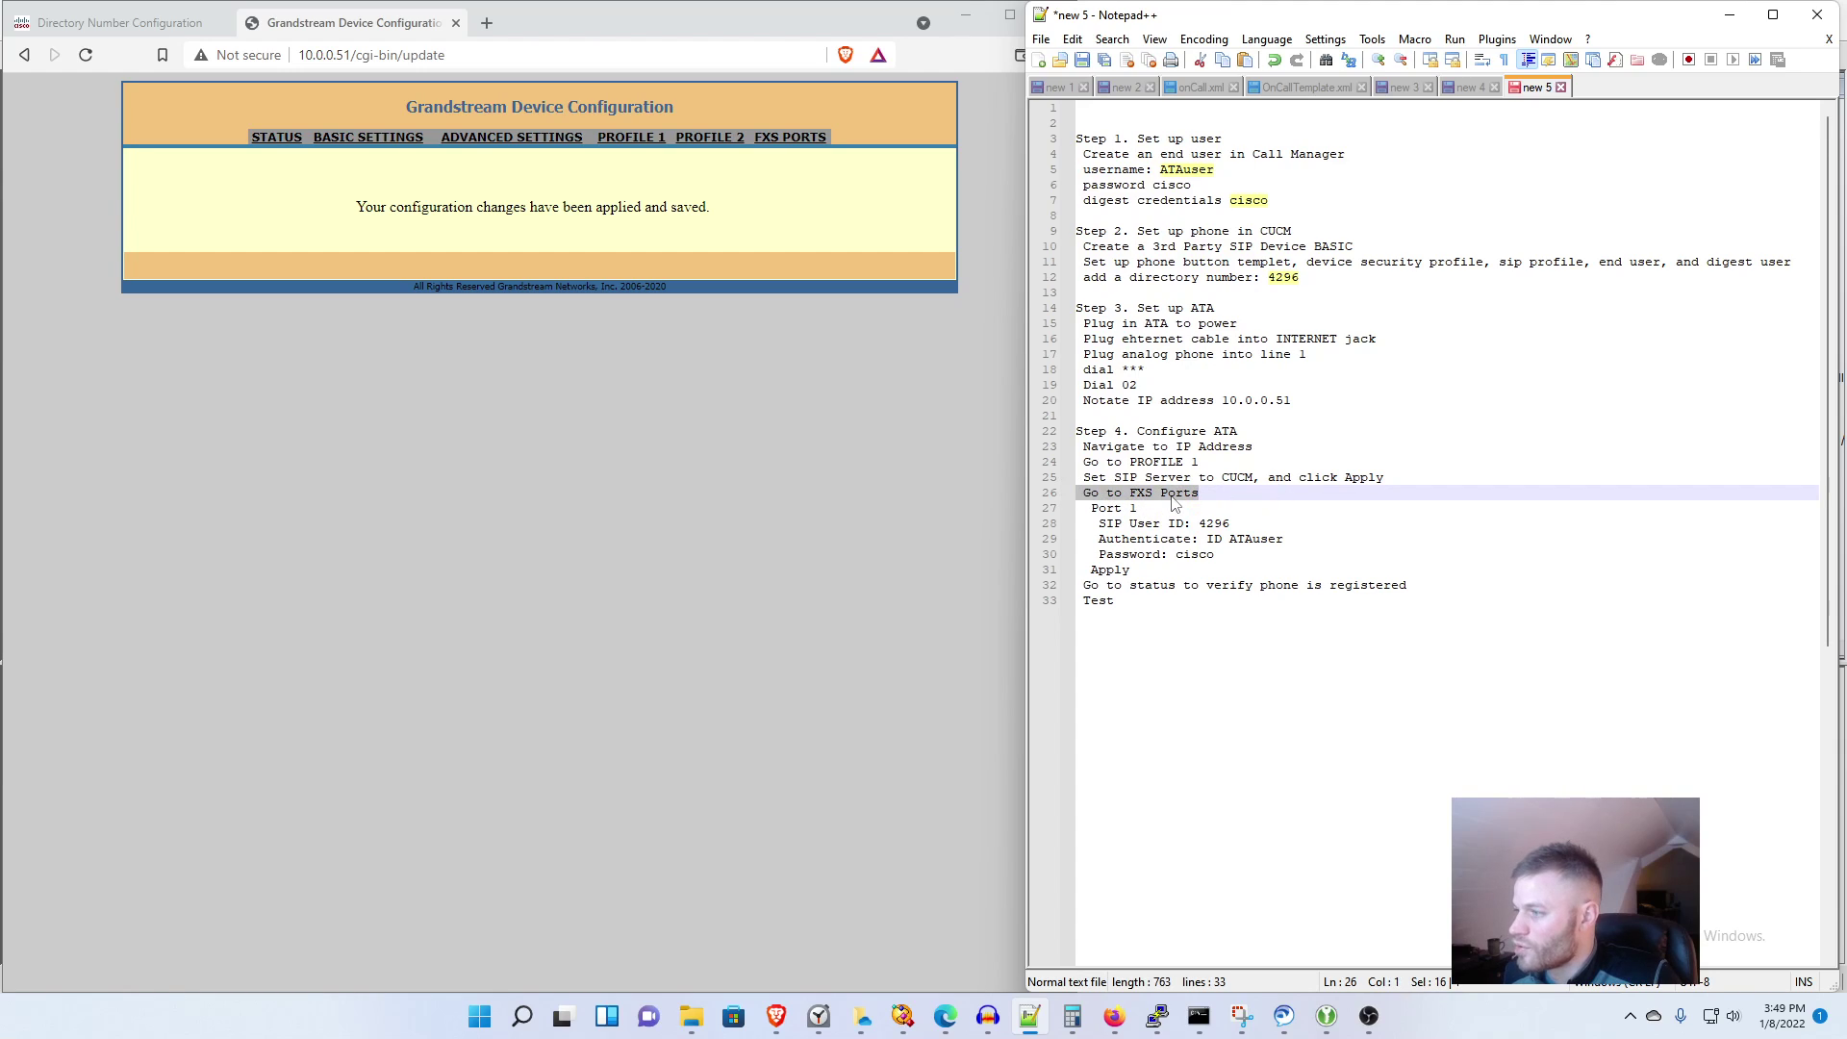
{"action": "left_click", "coordinate": [792, 141]}
{"action": "left_click", "coordinate": [792, 141]}
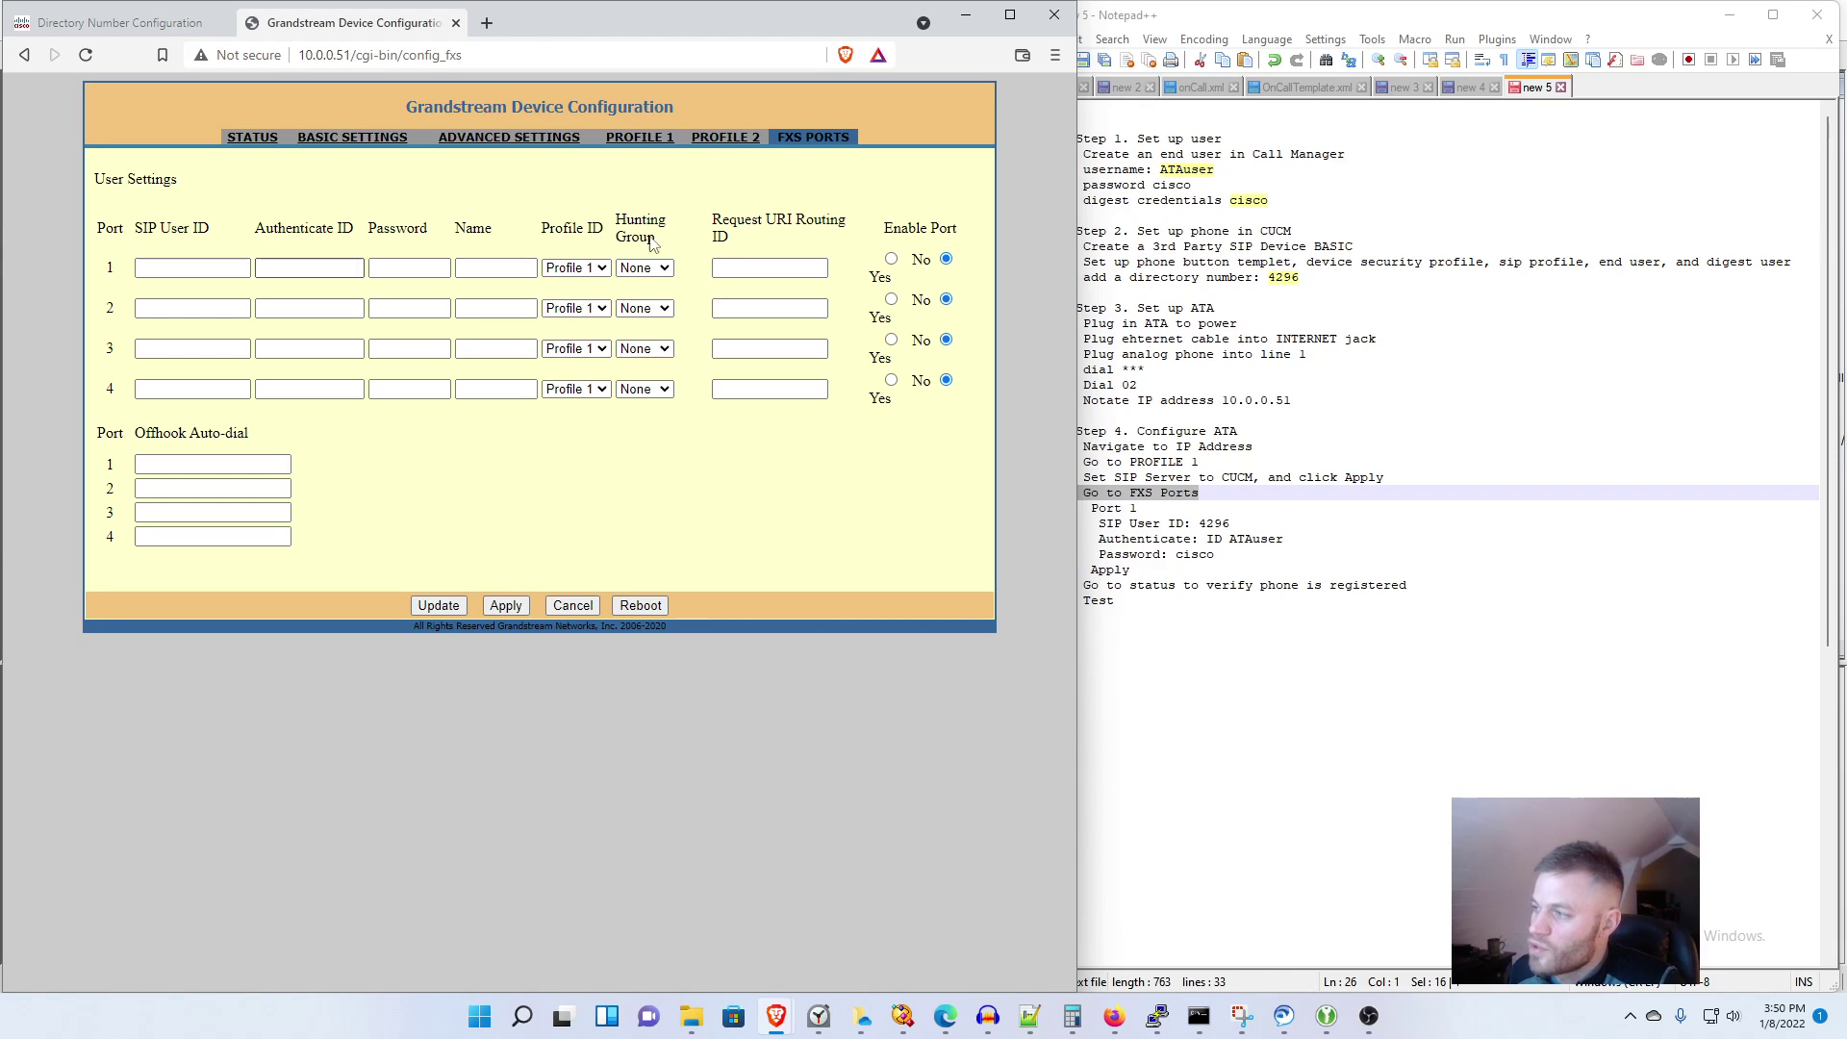
{"action": "left_click", "coordinate": [1300, 279]}
{"action": "left_click_drag", "start_coordinate": [1299, 279], "coordinate": [1267, 280]}
{"action": "left_click", "coordinate": [1238, 522]}
{"action": "left_click_drag", "start_coordinate": [1238, 522], "coordinate": [1200, 524]}
{"action": "key", "text": "ctrl+c"}
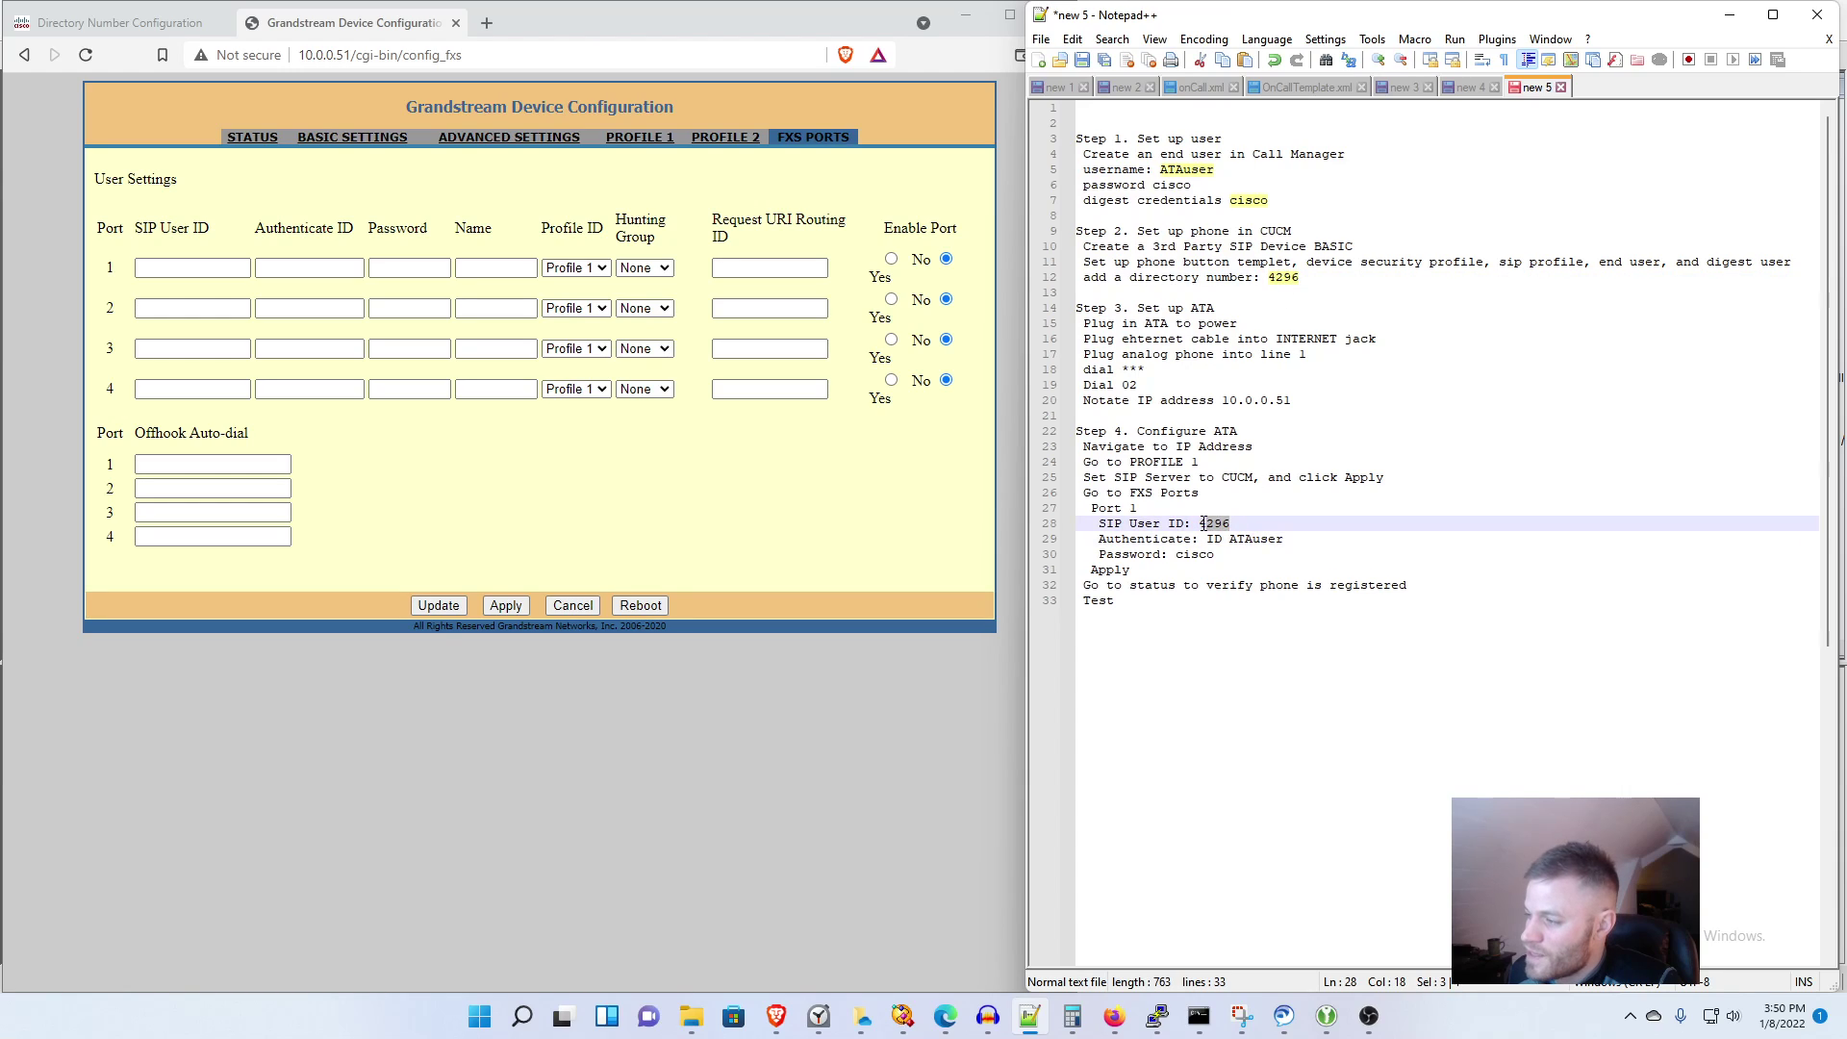
{"action": "left_click", "coordinate": [159, 268]}
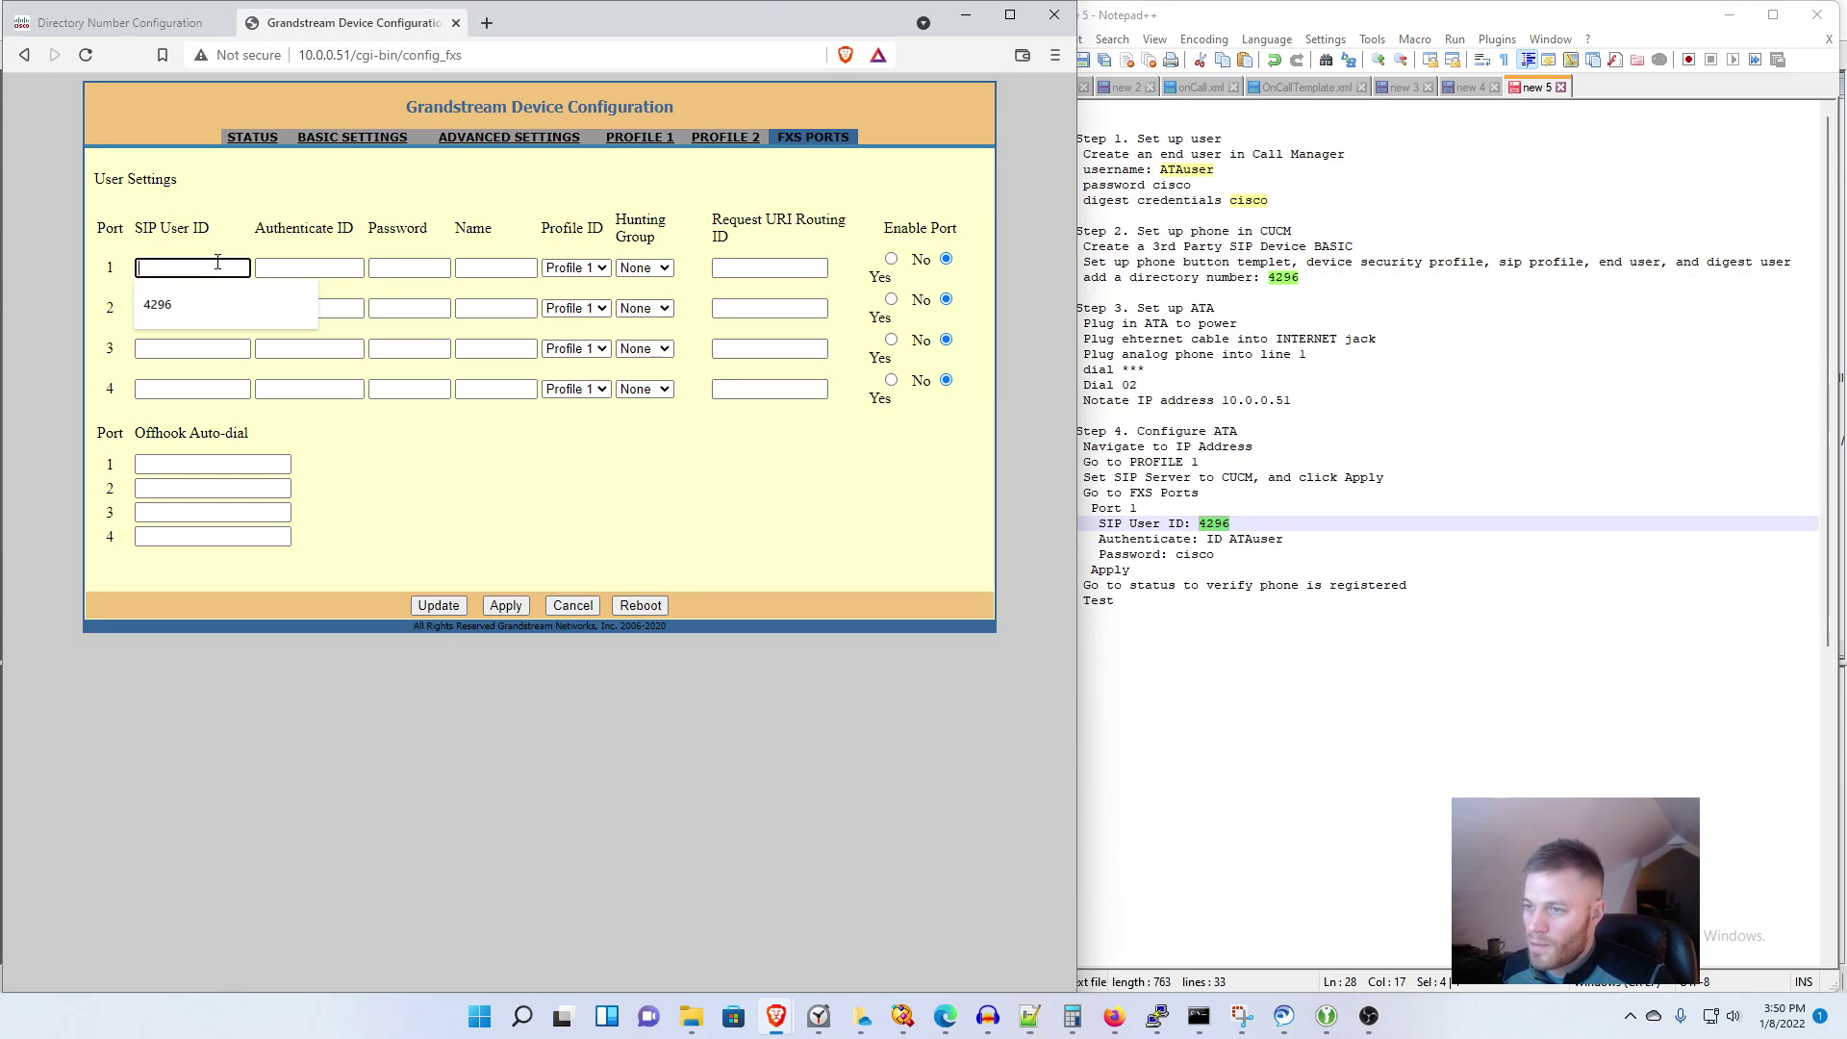
{"action": "key", "text": "ctrl+v"}
Step: Fill port 1's authenticate ID and password, then apply the settings
{"action": "left_click", "coordinate": [1300, 520]}
{"action": "left_click_drag", "start_coordinate": [1285, 538], "coordinate": [1238, 546]}
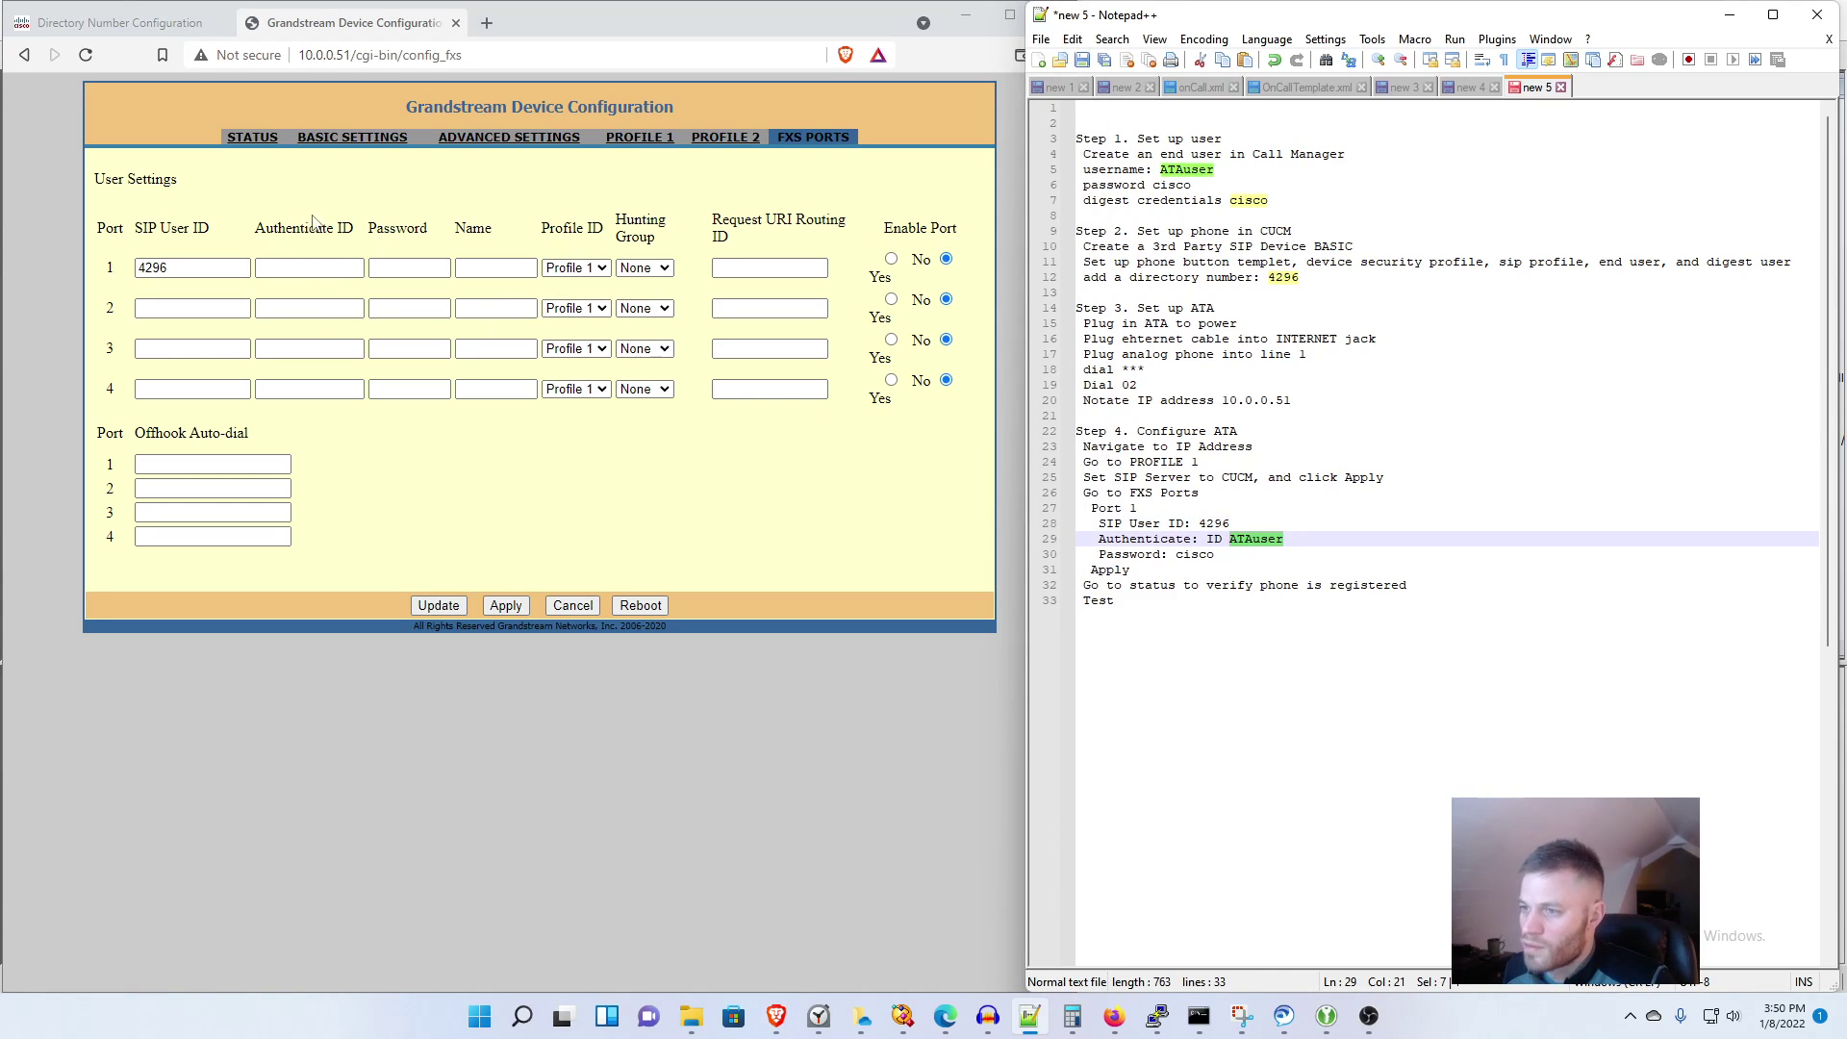
{"action": "left_click", "coordinate": [301, 263]}
{"action": "left_click", "coordinate": [289, 301]}
{"action": "left_click", "coordinate": [423, 266]}
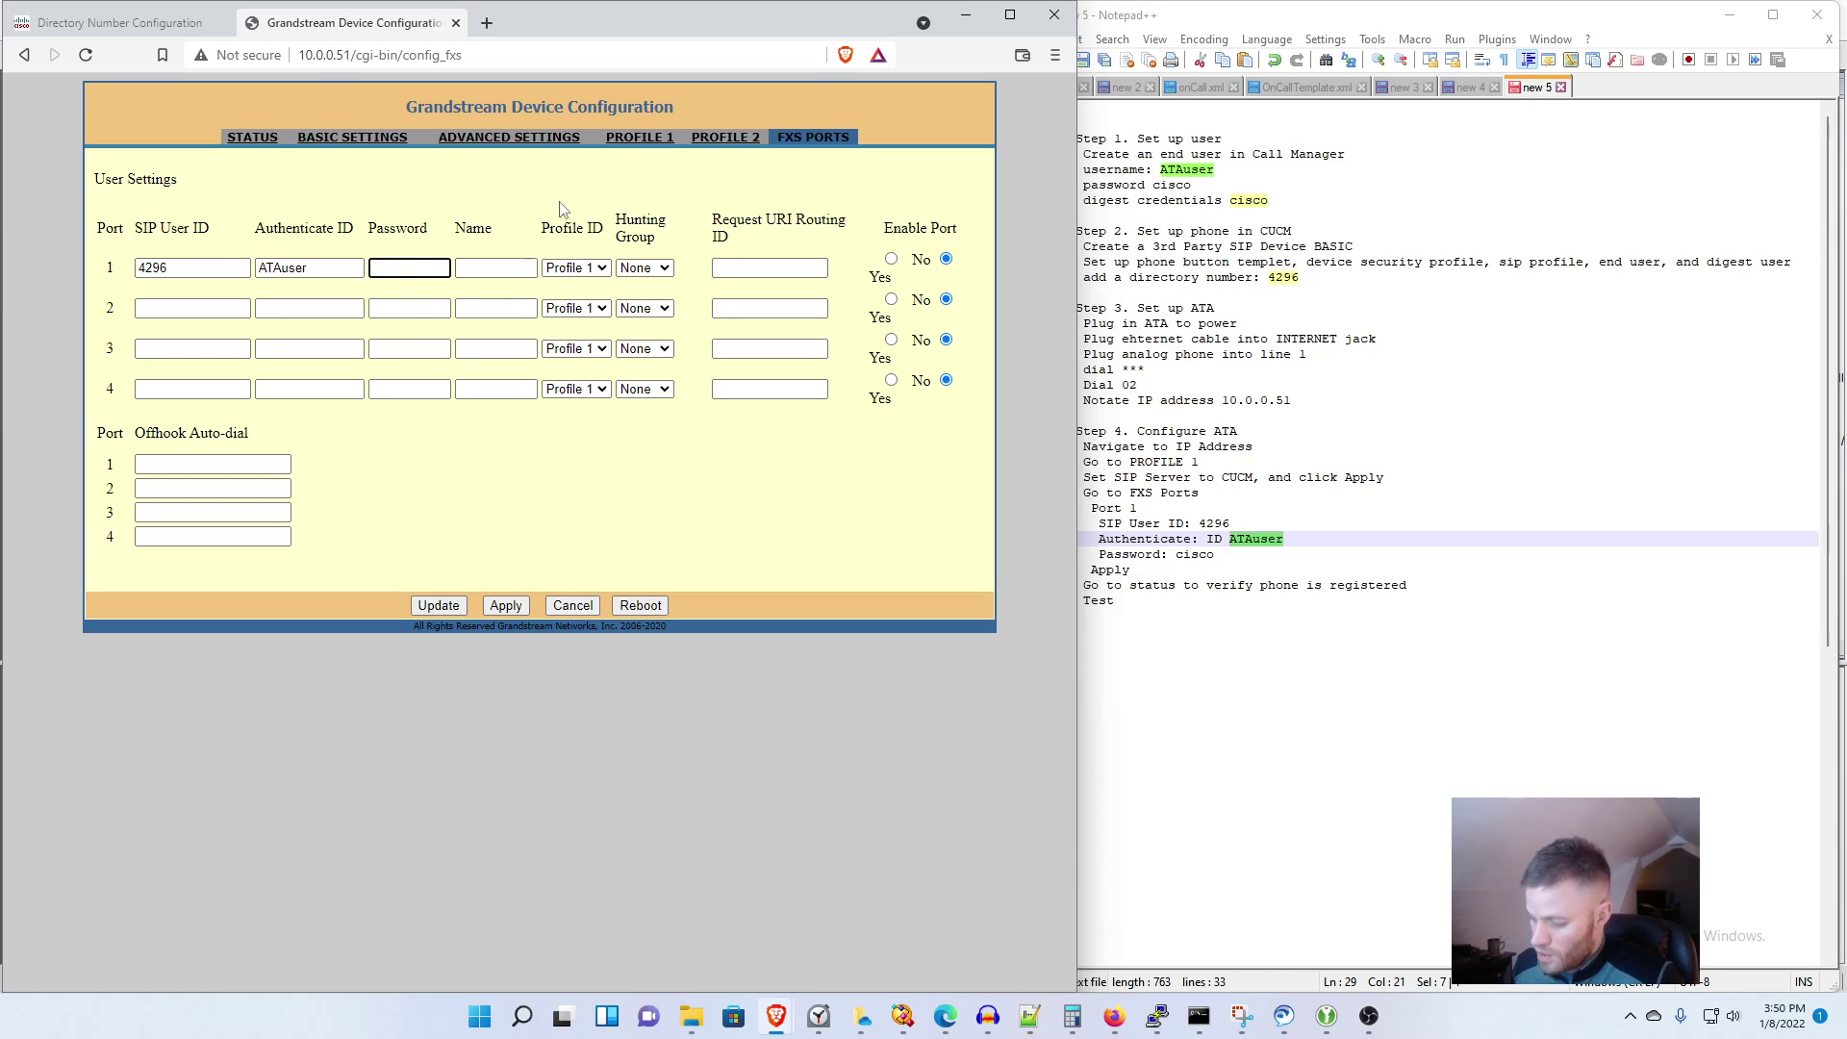
{"action": "type", "text": "cisco"}
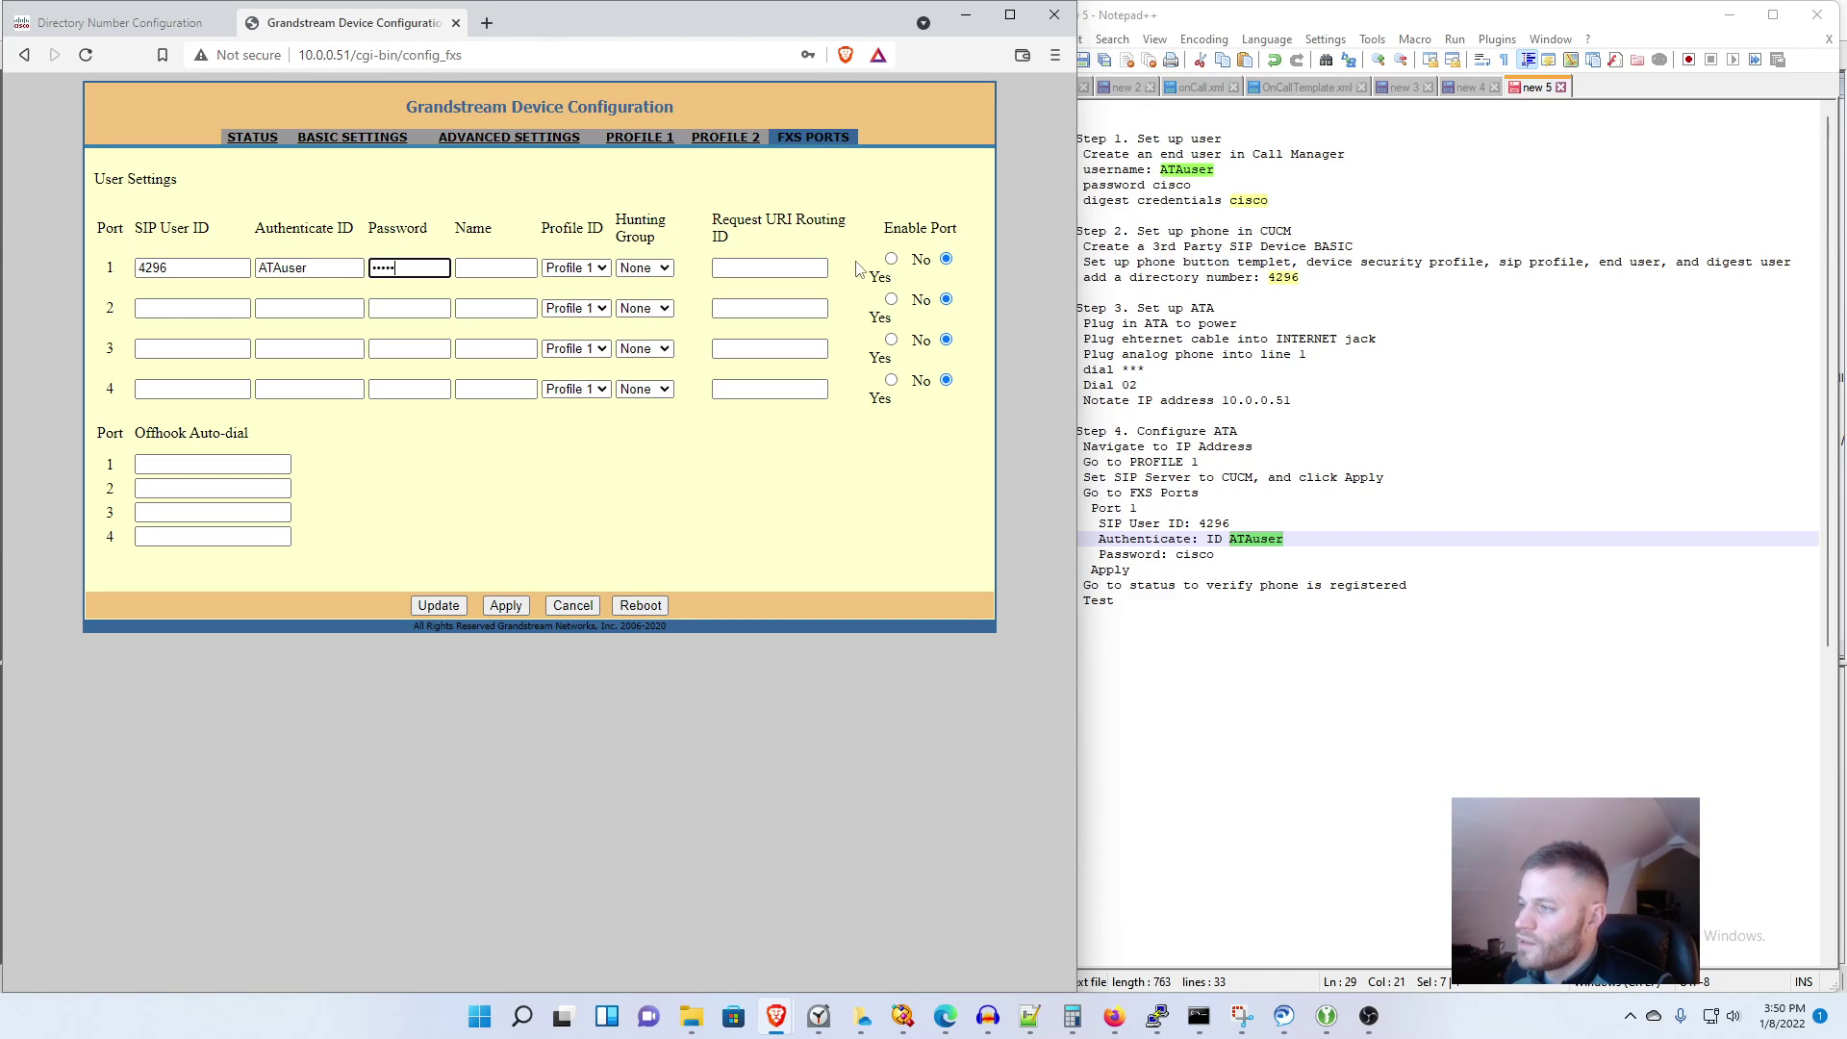
{"action": "left_click", "coordinate": [487, 609]}
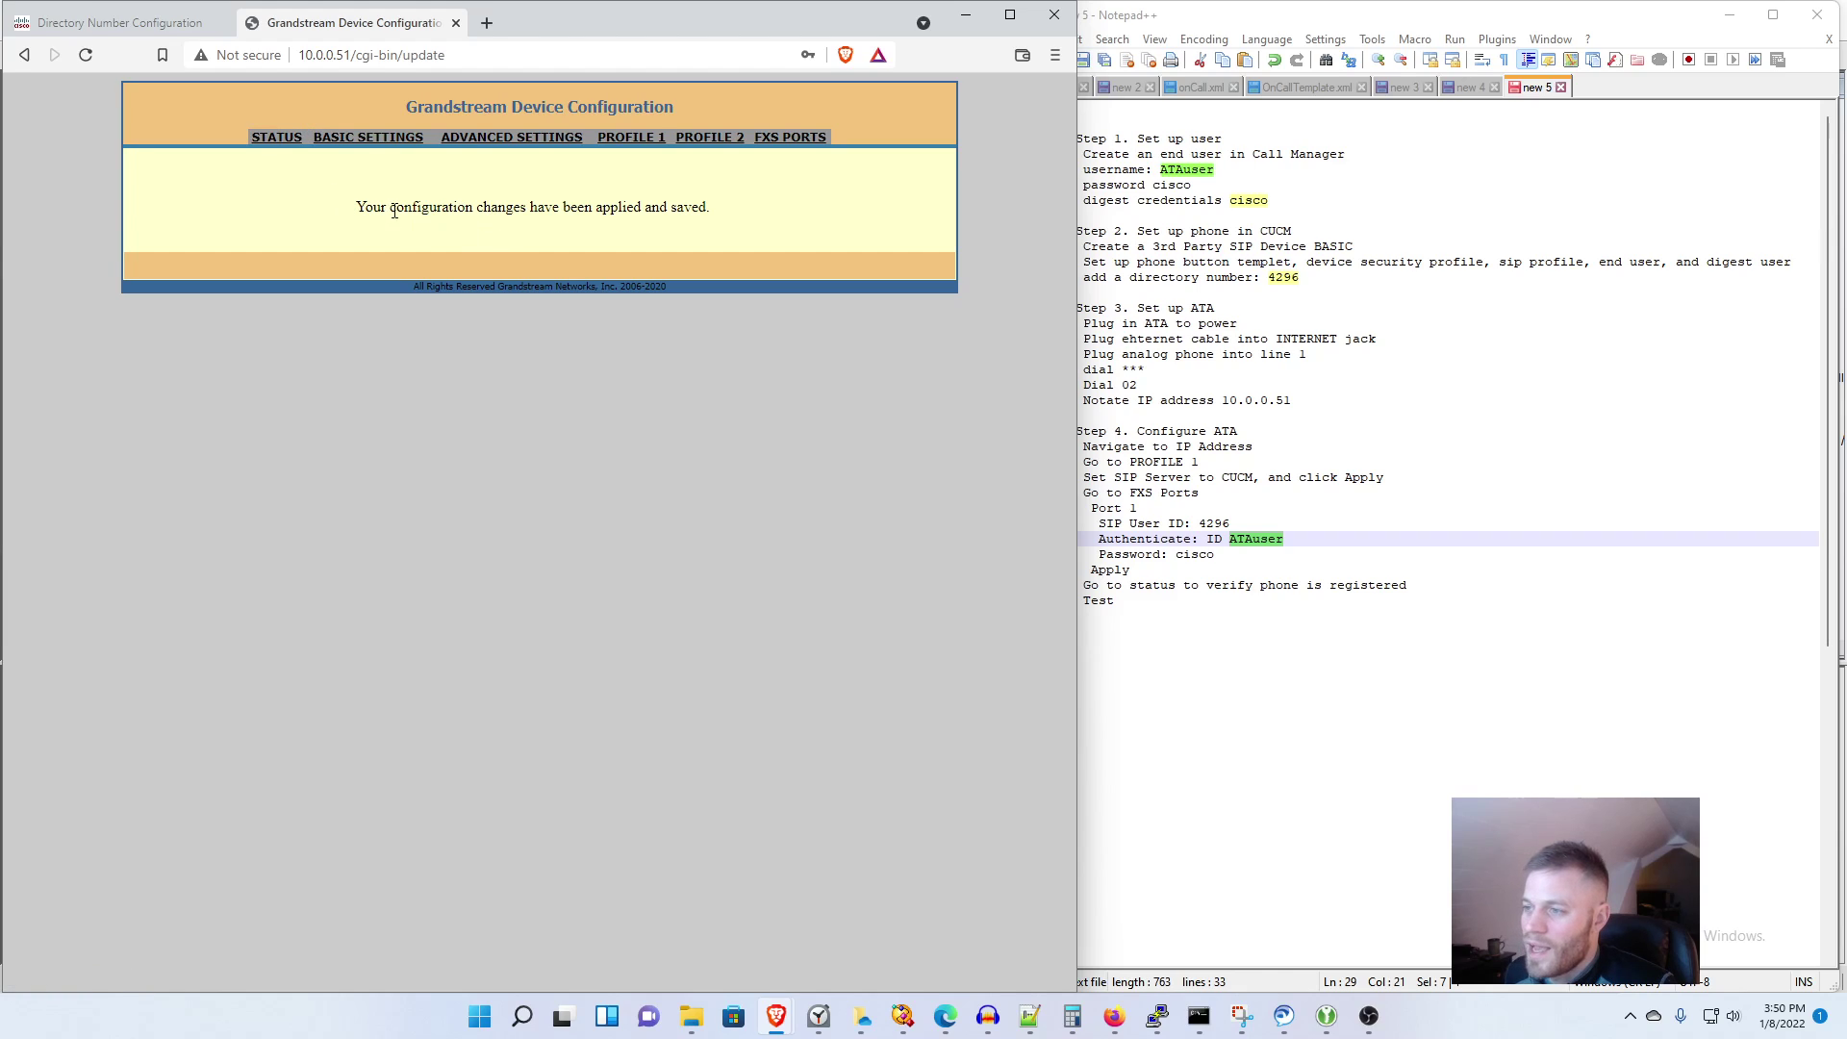
Step: Confirm the Port Status table shows FXS 1 registered with user ID 4296, checking it against the setup notes
{"action": "left_click", "coordinate": [276, 136]}
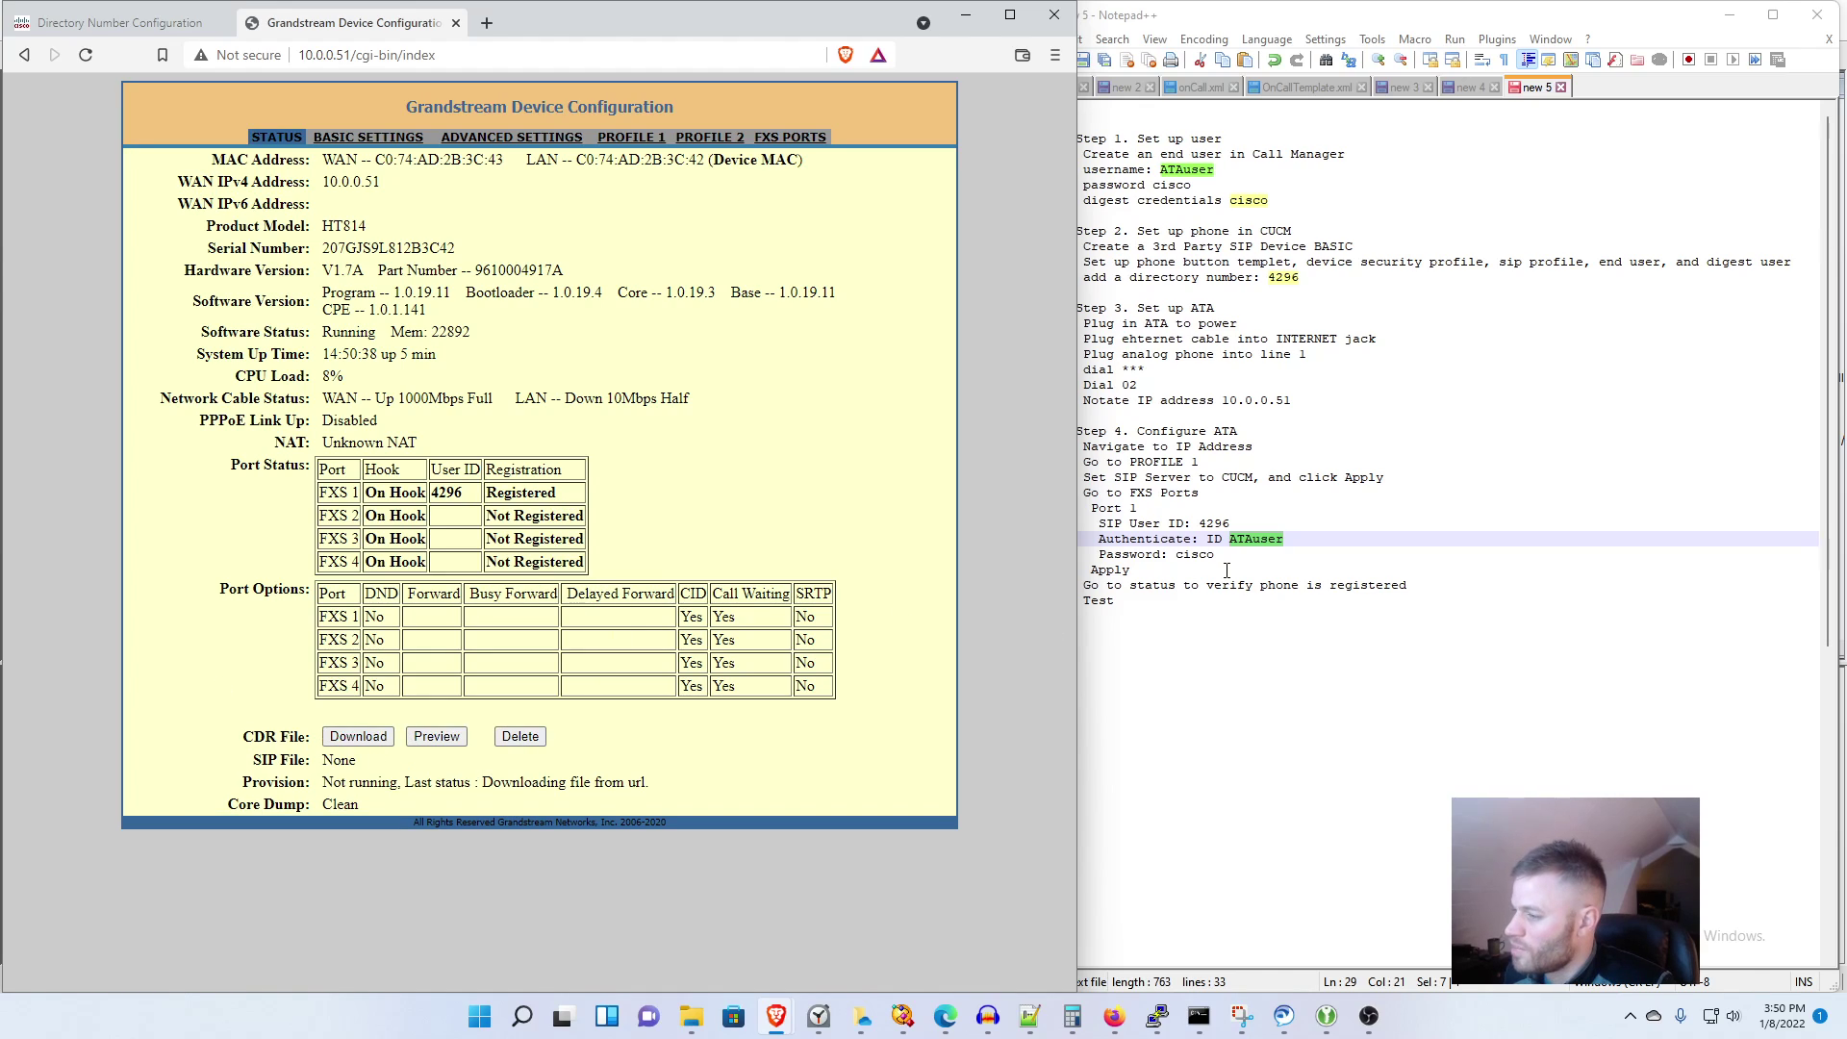
{"action": "left_click", "coordinate": [1226, 570]}
{"action": "key", "text": "Down"}
{"action": "key", "text": "End"}
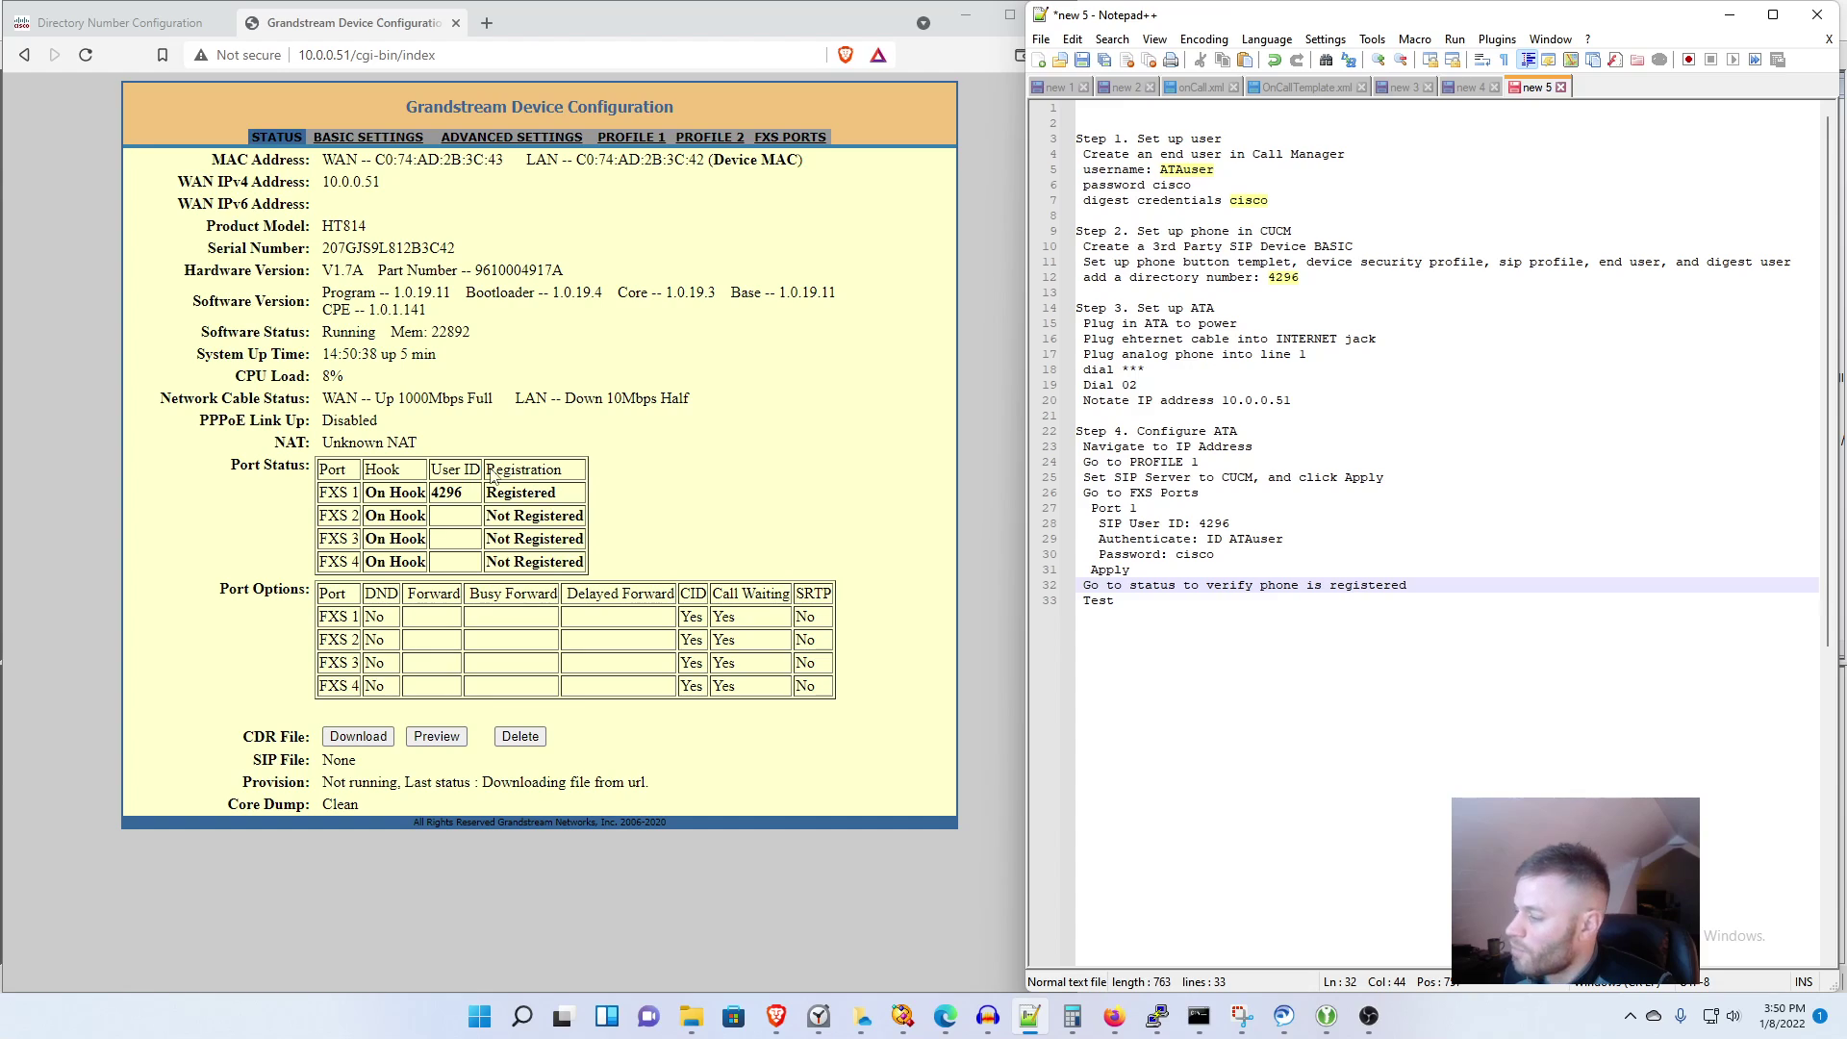
{"action": "left_click_drag", "start_coordinate": [323, 492], "coordinate": [544, 501]}
{"action": "left_click", "coordinate": [1325, 633]}
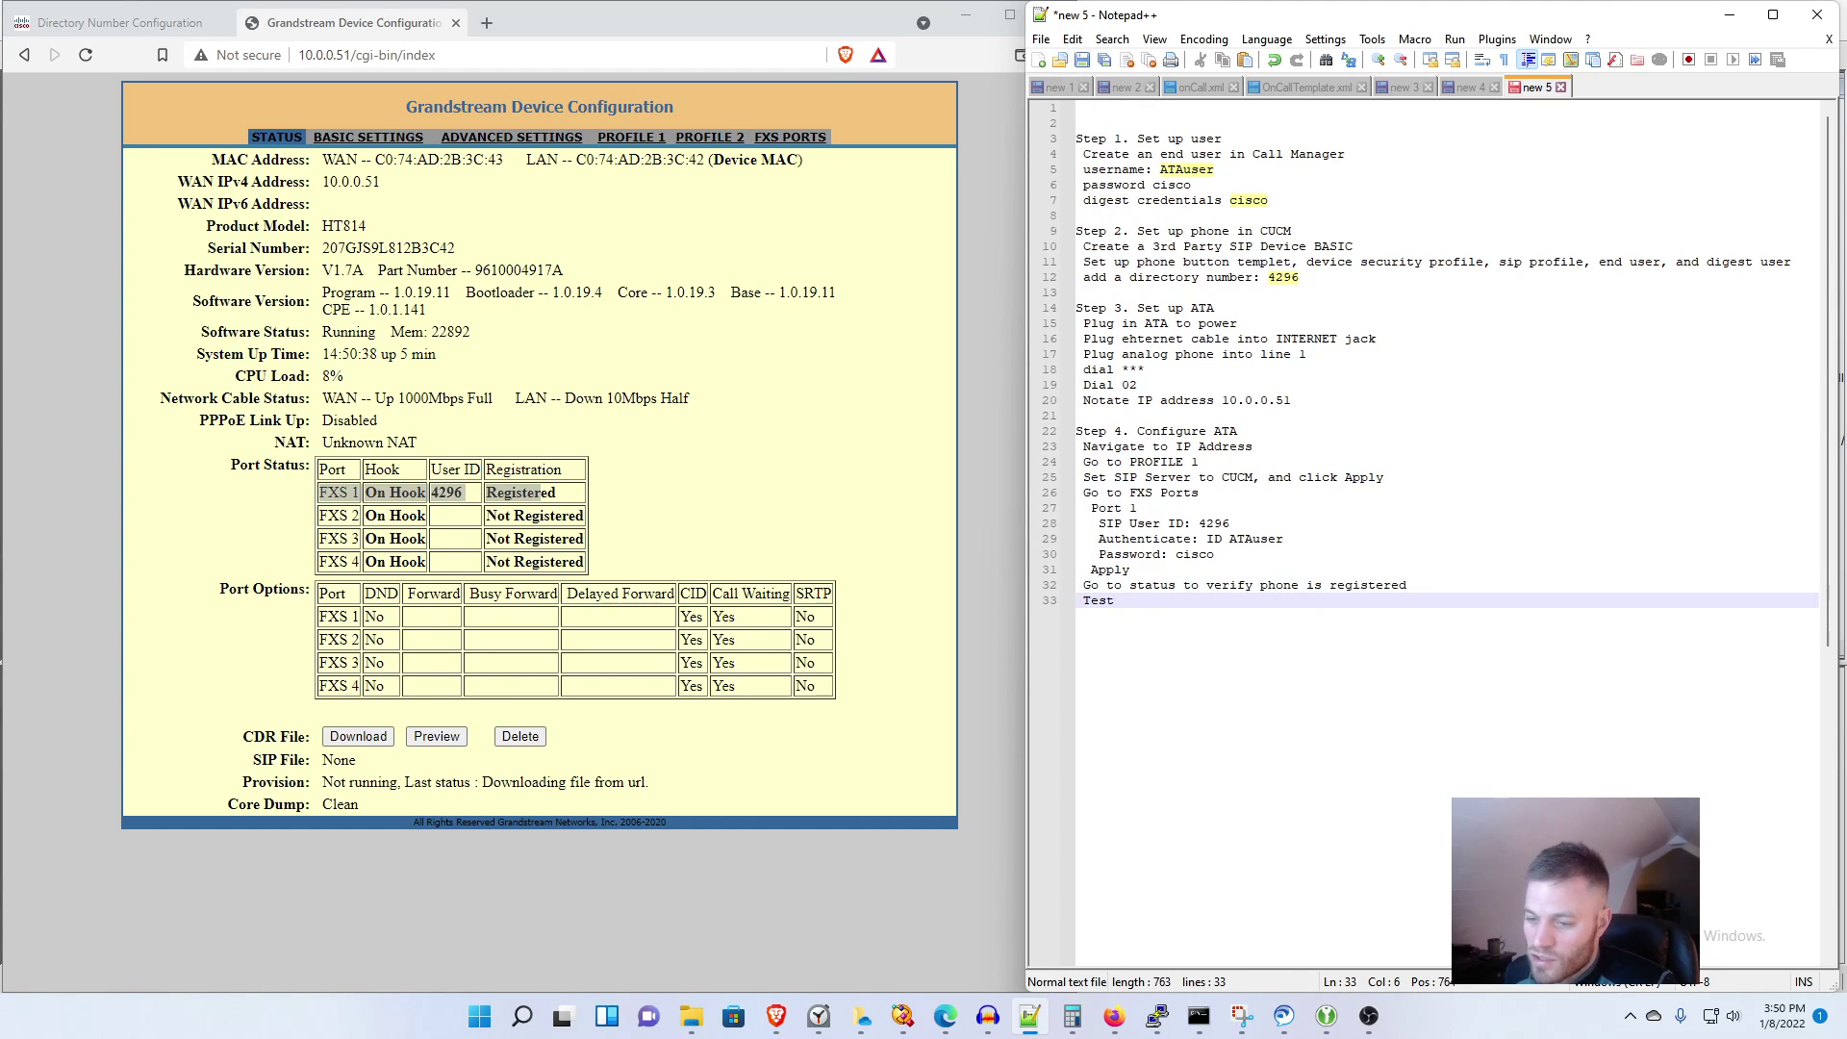
{"action": "left_click", "coordinate": [1284, 1014]}
Step: Place a Jabber test call to extension 4296 and hang up
{"action": "left_click", "coordinate": [789, 100]}
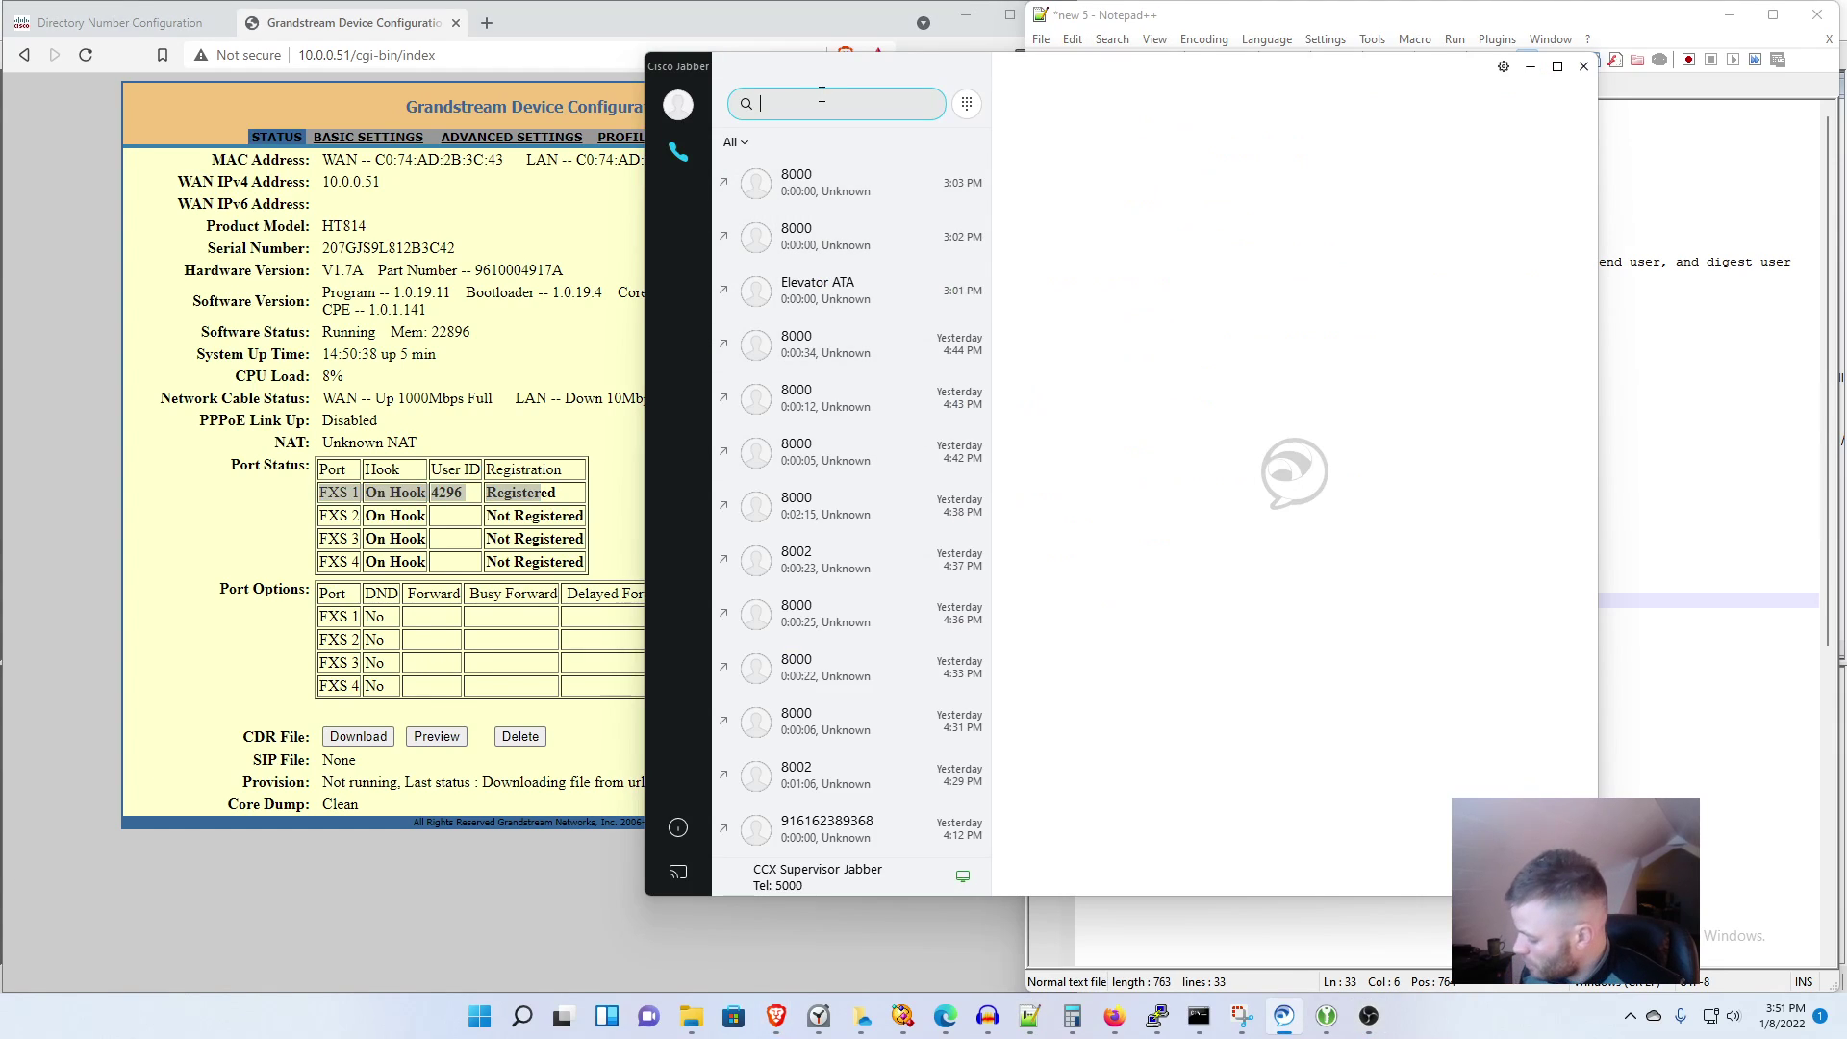
{"action": "type", "text": "4296"}
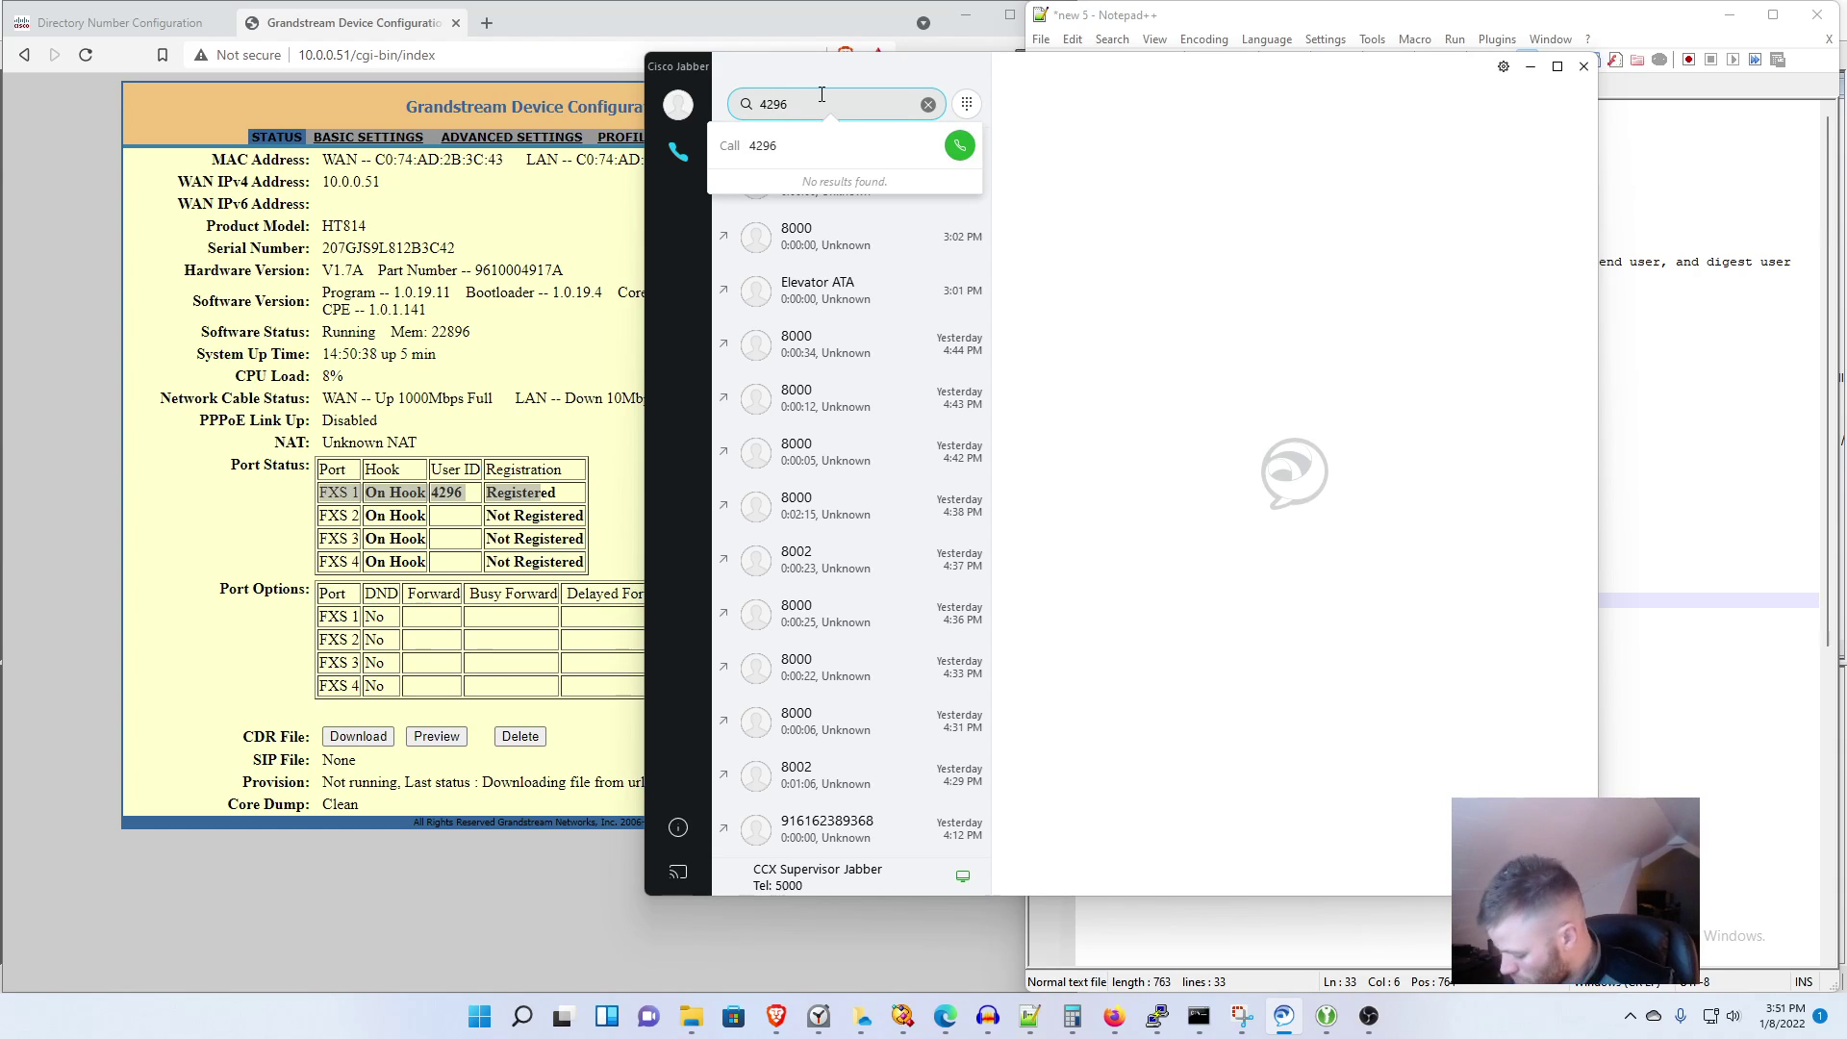
{"action": "key", "text": "Return"}
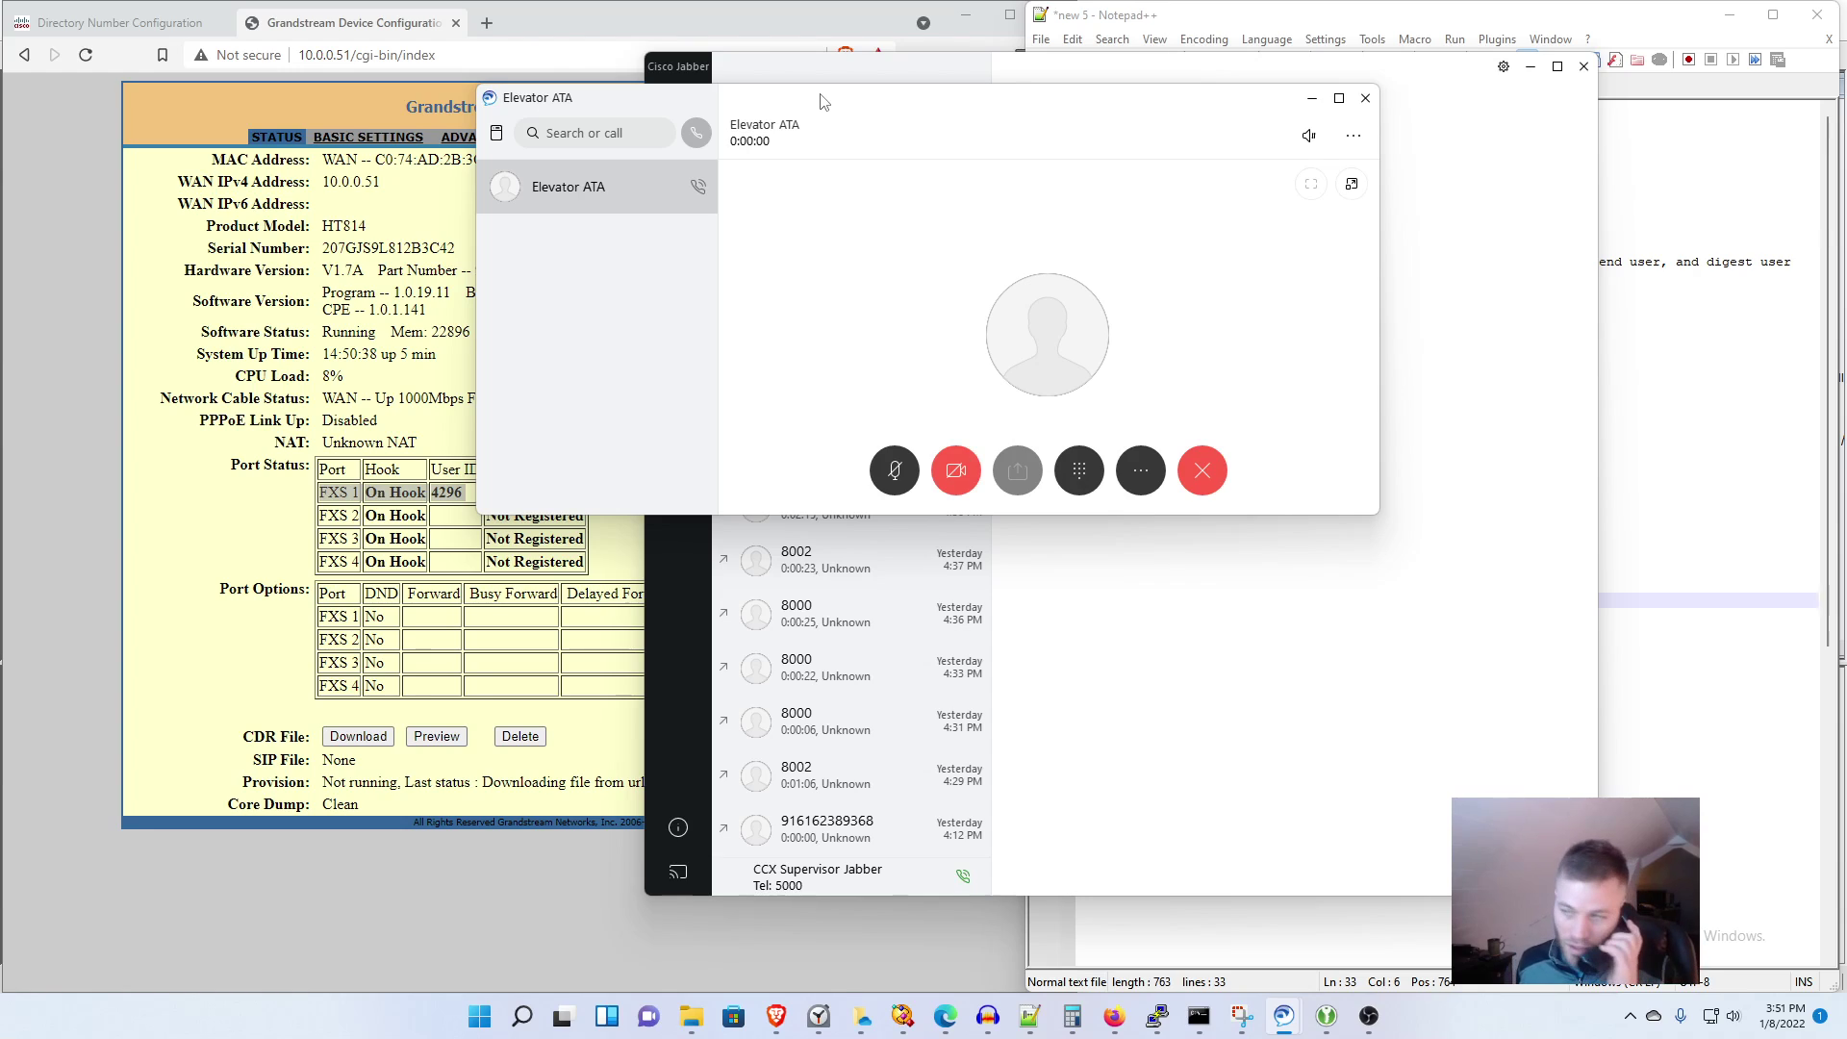
{"action": "left_click", "coordinate": [1202, 470]}
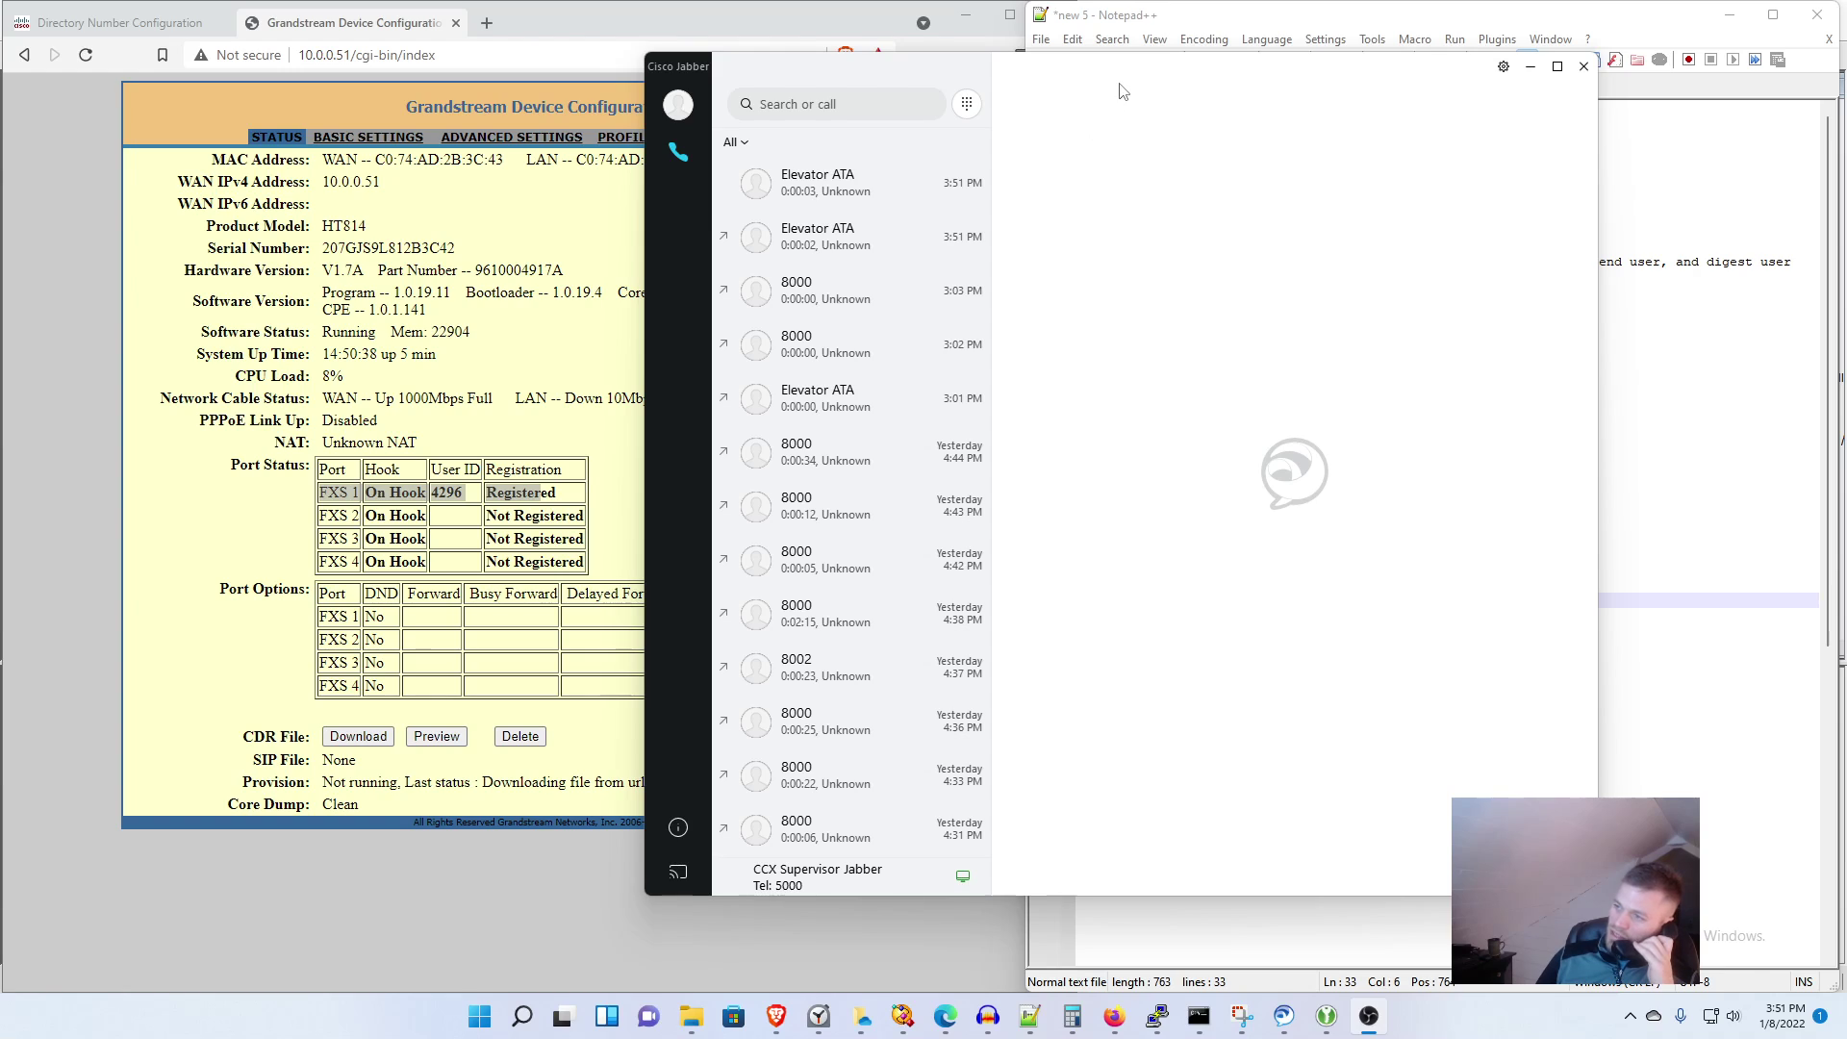
Step: Answer the incoming call from Elevator ATA and end it
{"action": "left_click_drag", "start_coordinate": [1121, 76], "coordinate": [1010, 63]}
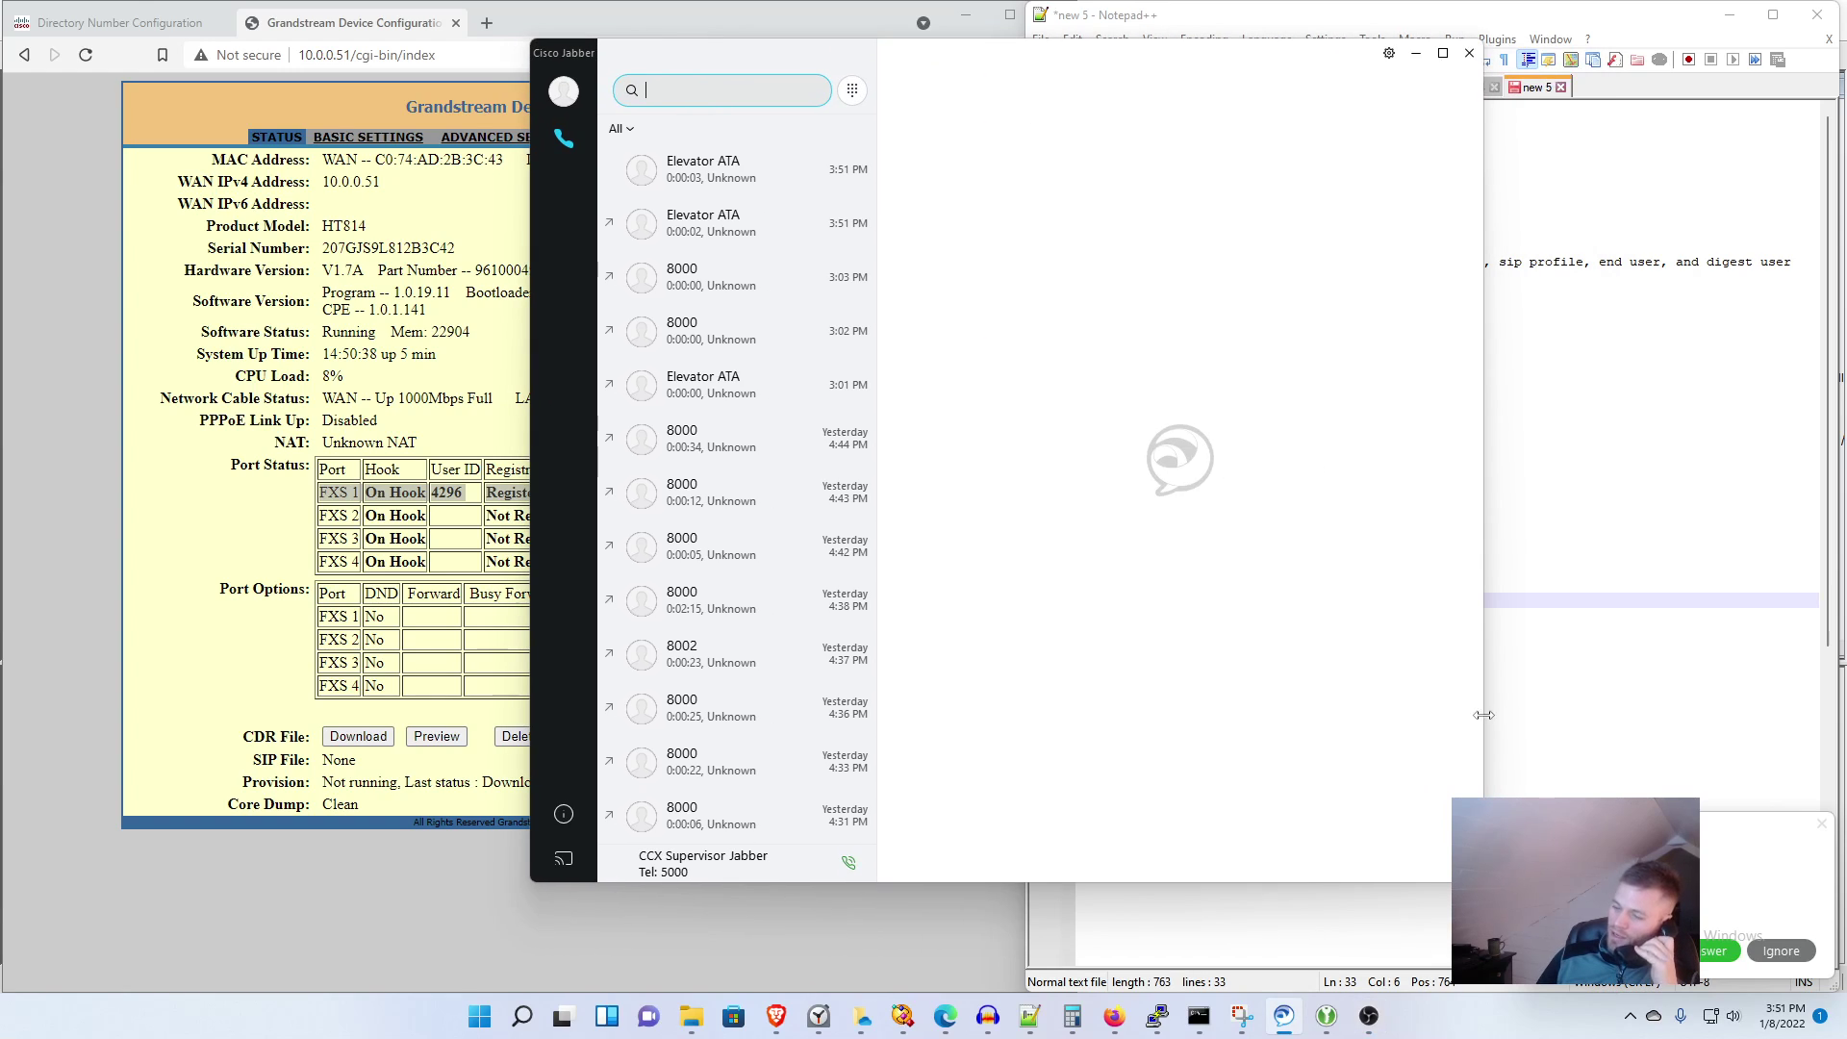
{"action": "left_click", "coordinate": [1717, 951]}
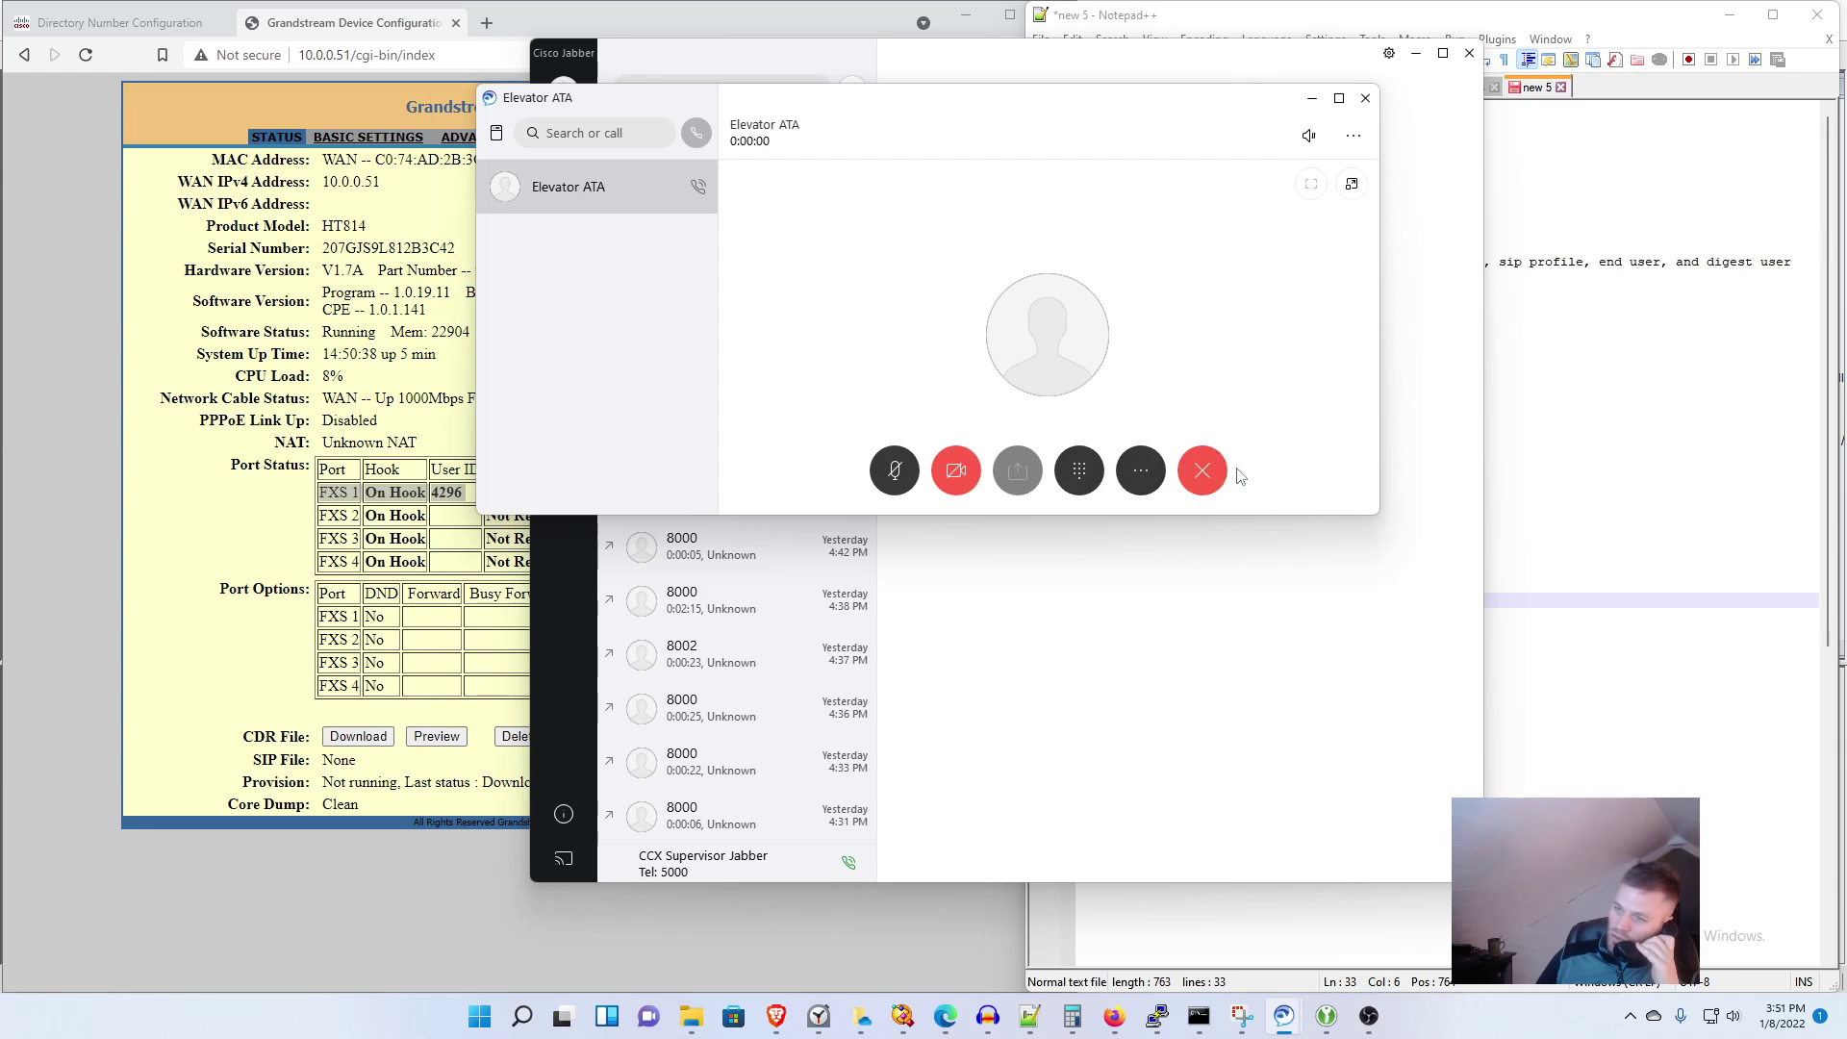
{"action": "left_click", "coordinate": [1203, 472]}
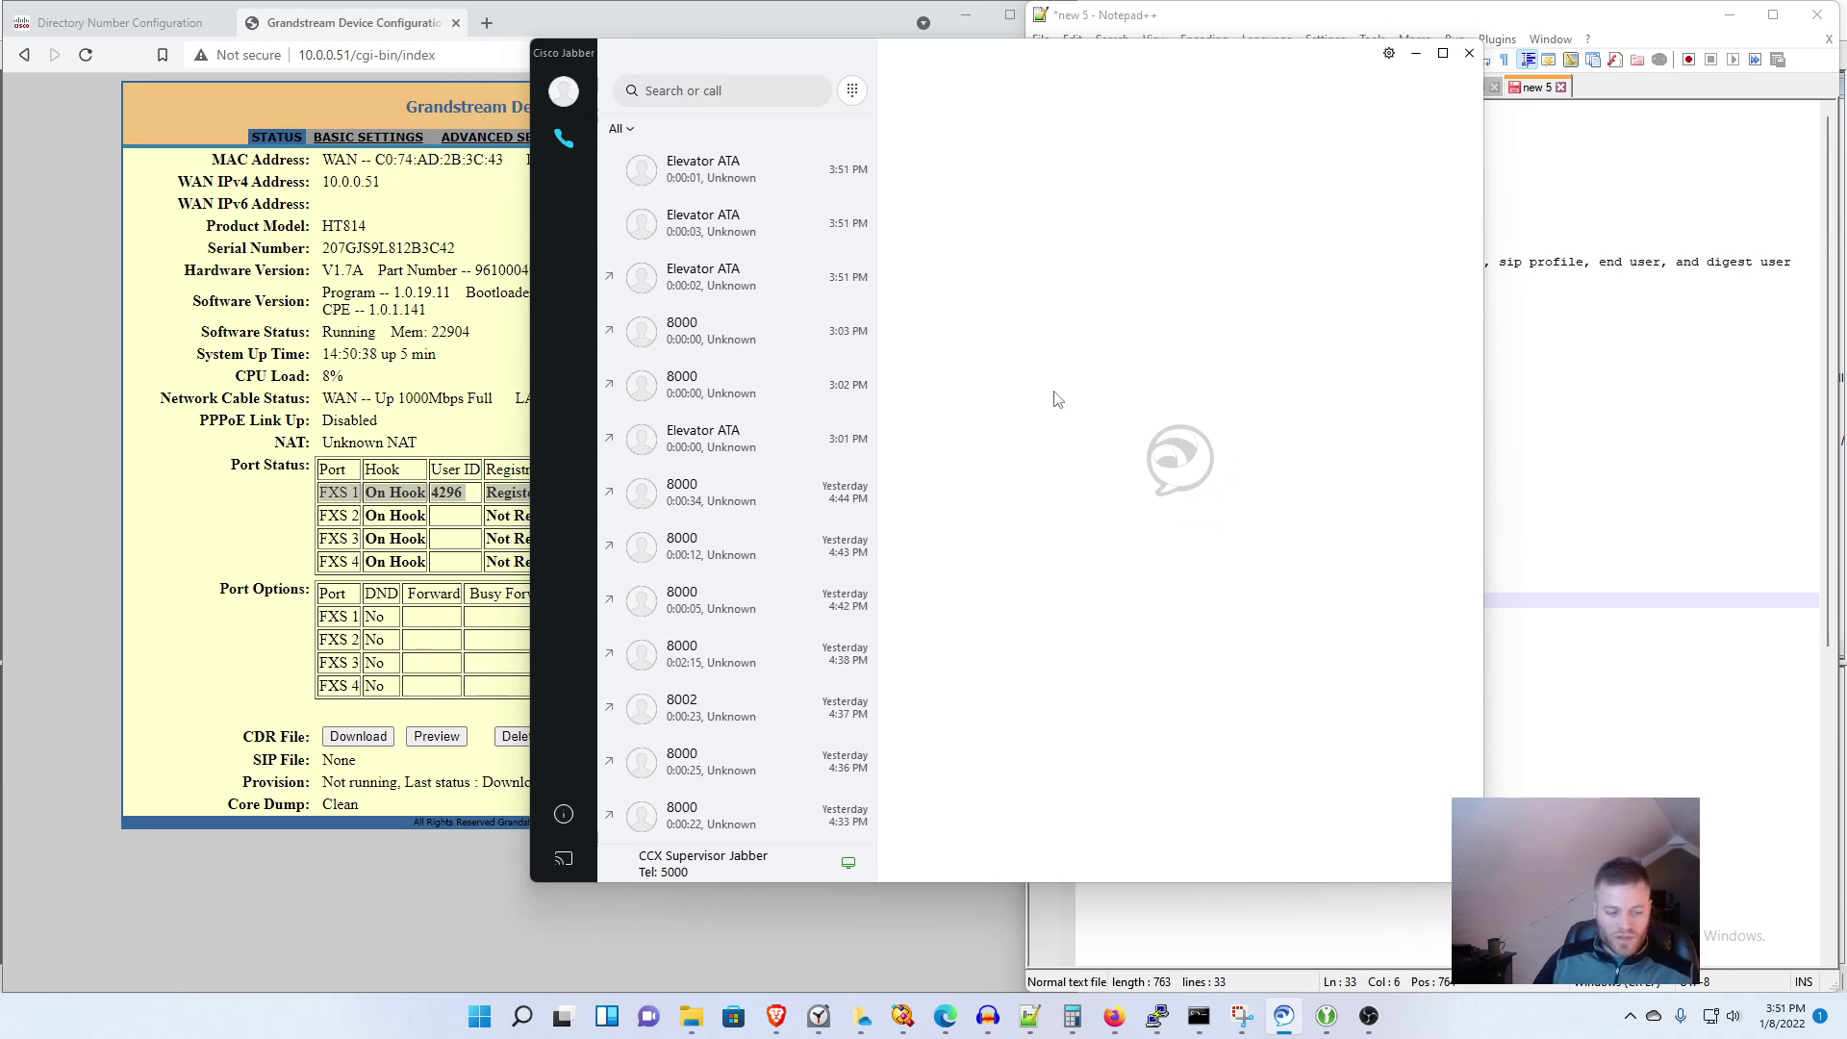
Step: Review FXS port 1 settings with SIP user ID 4296, then go to the Profile 1 page
{"action": "left_click", "coordinate": [465, 324]}
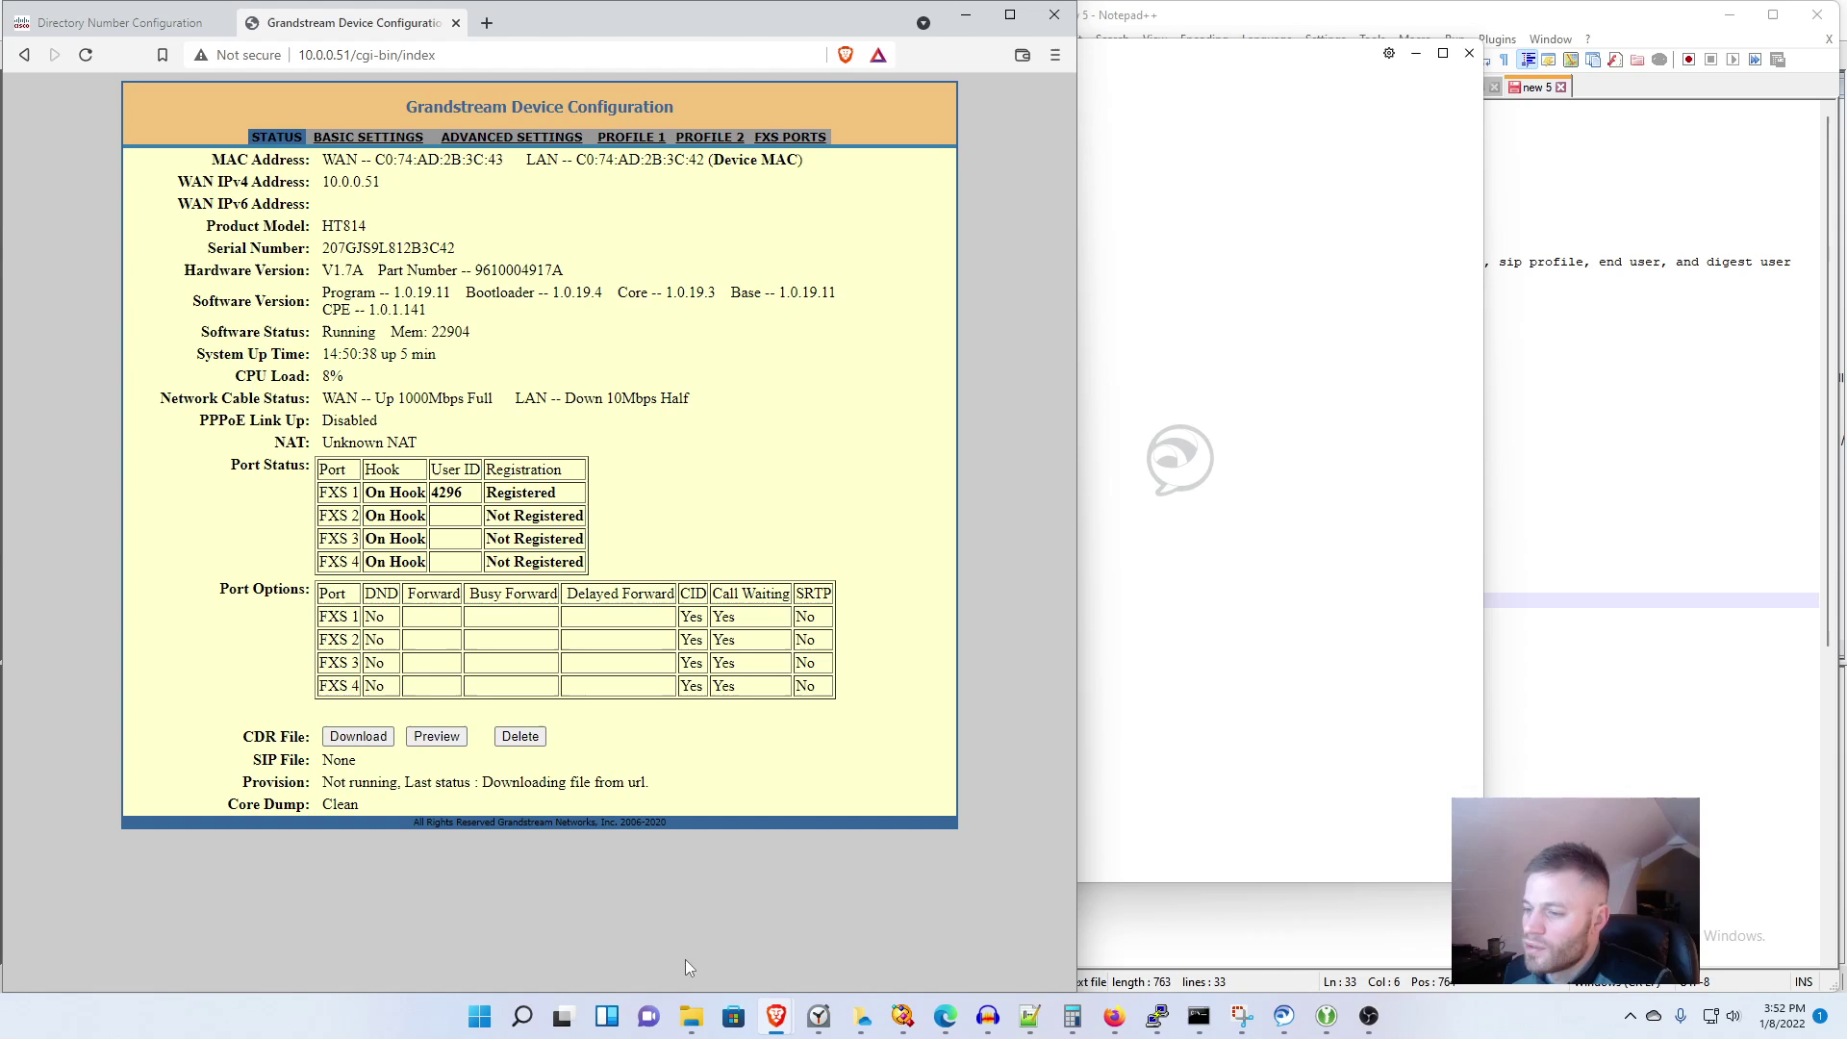
{"action": "left_click", "coordinate": [795, 137]}
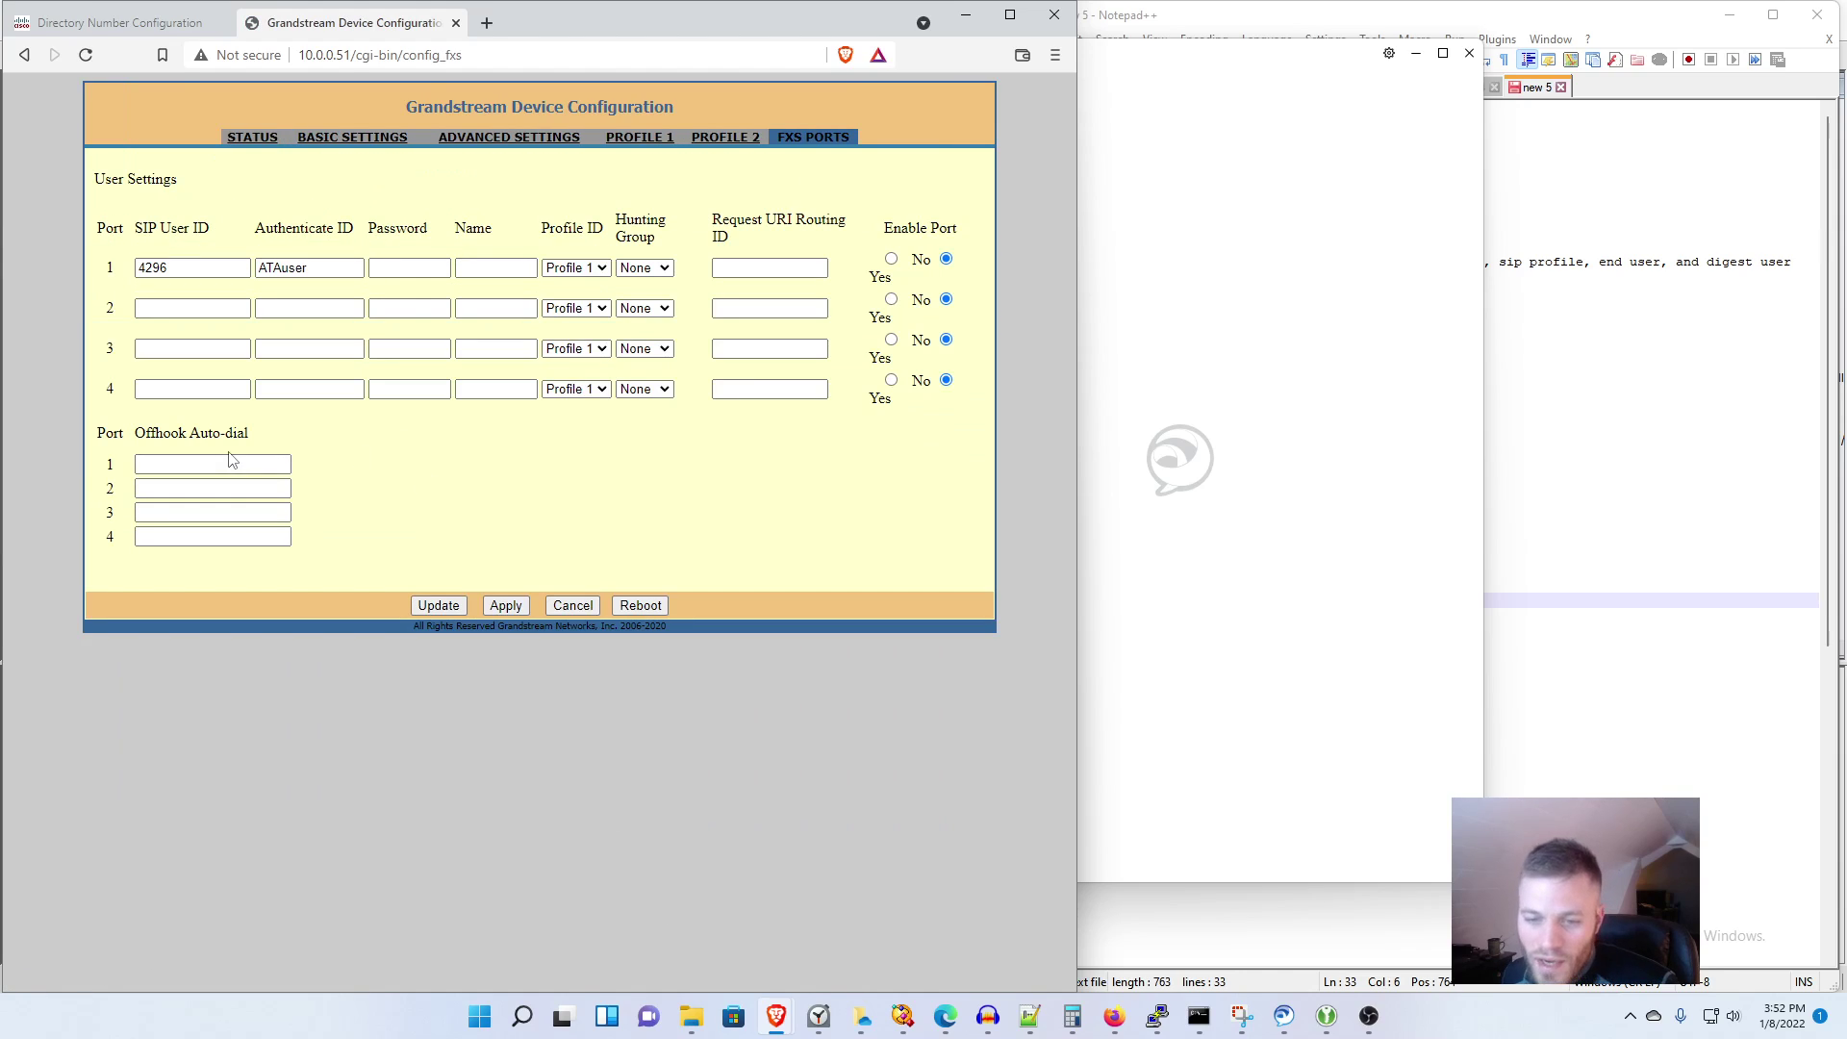
{"action": "left_click", "coordinate": [185, 465]}
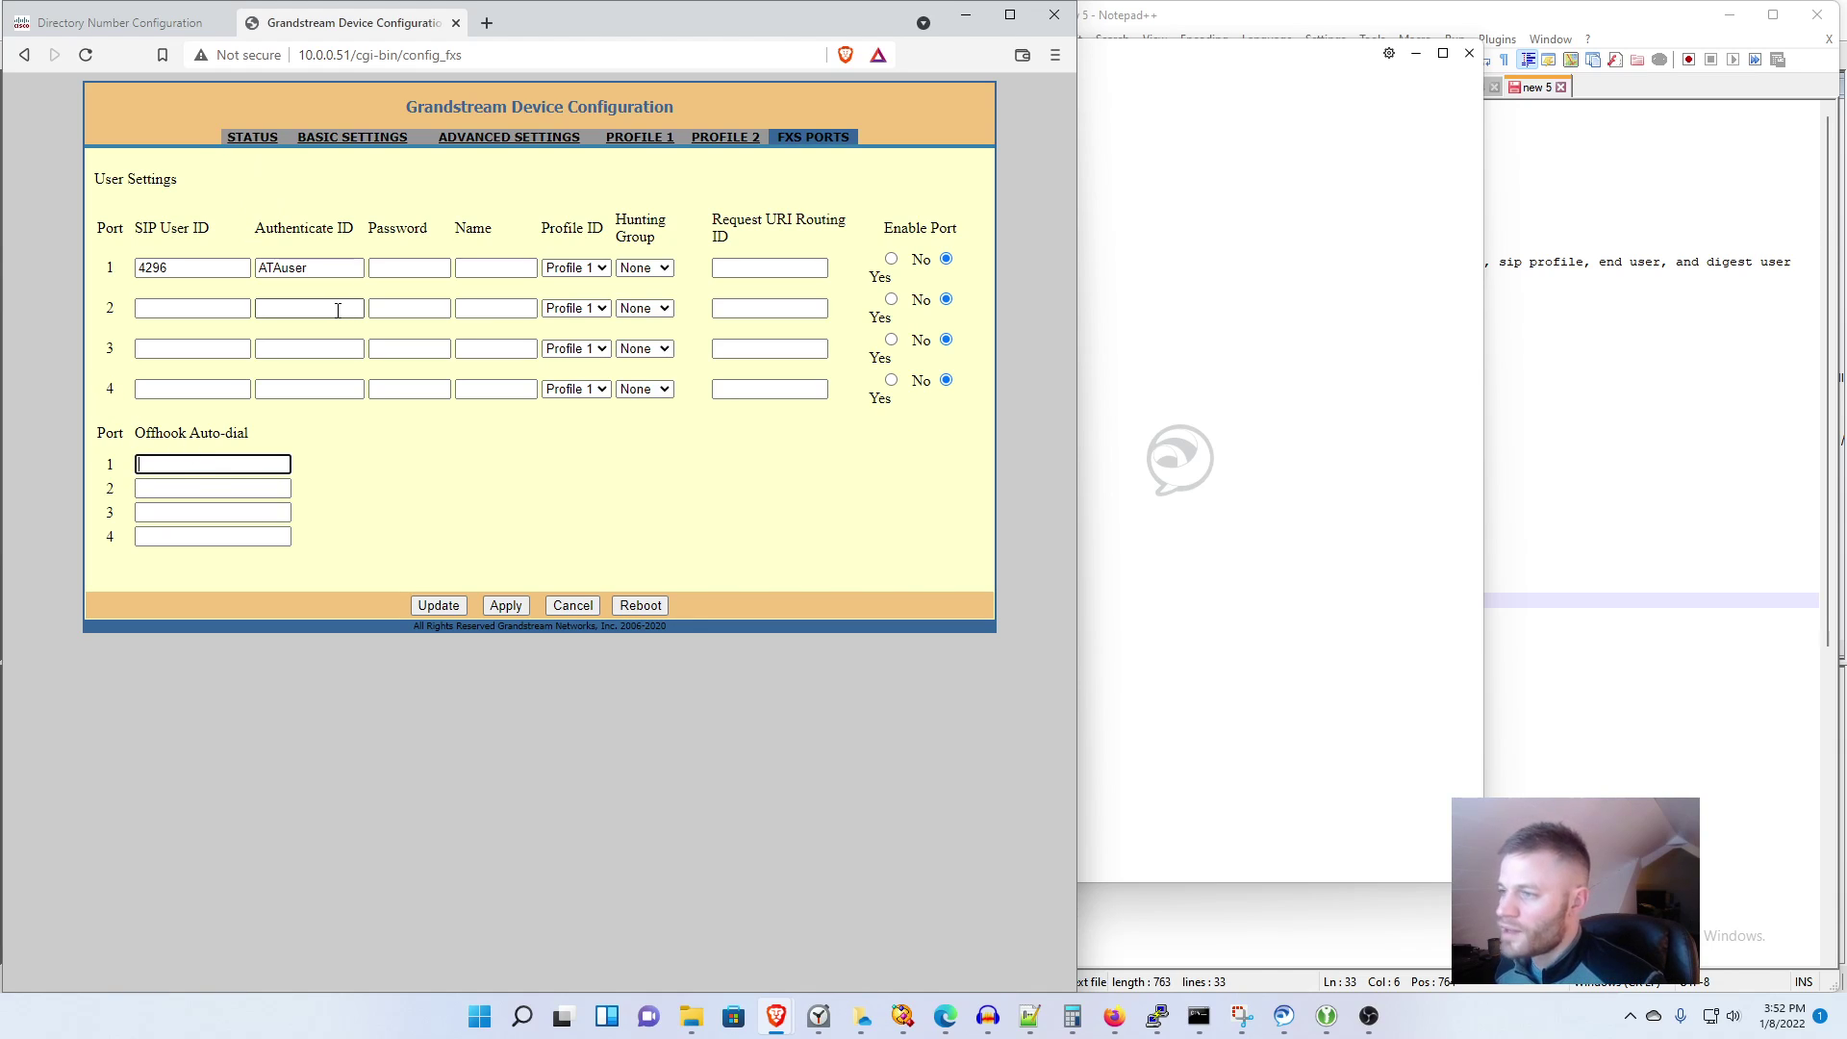
{"action": "left_click", "coordinate": [647, 138]}
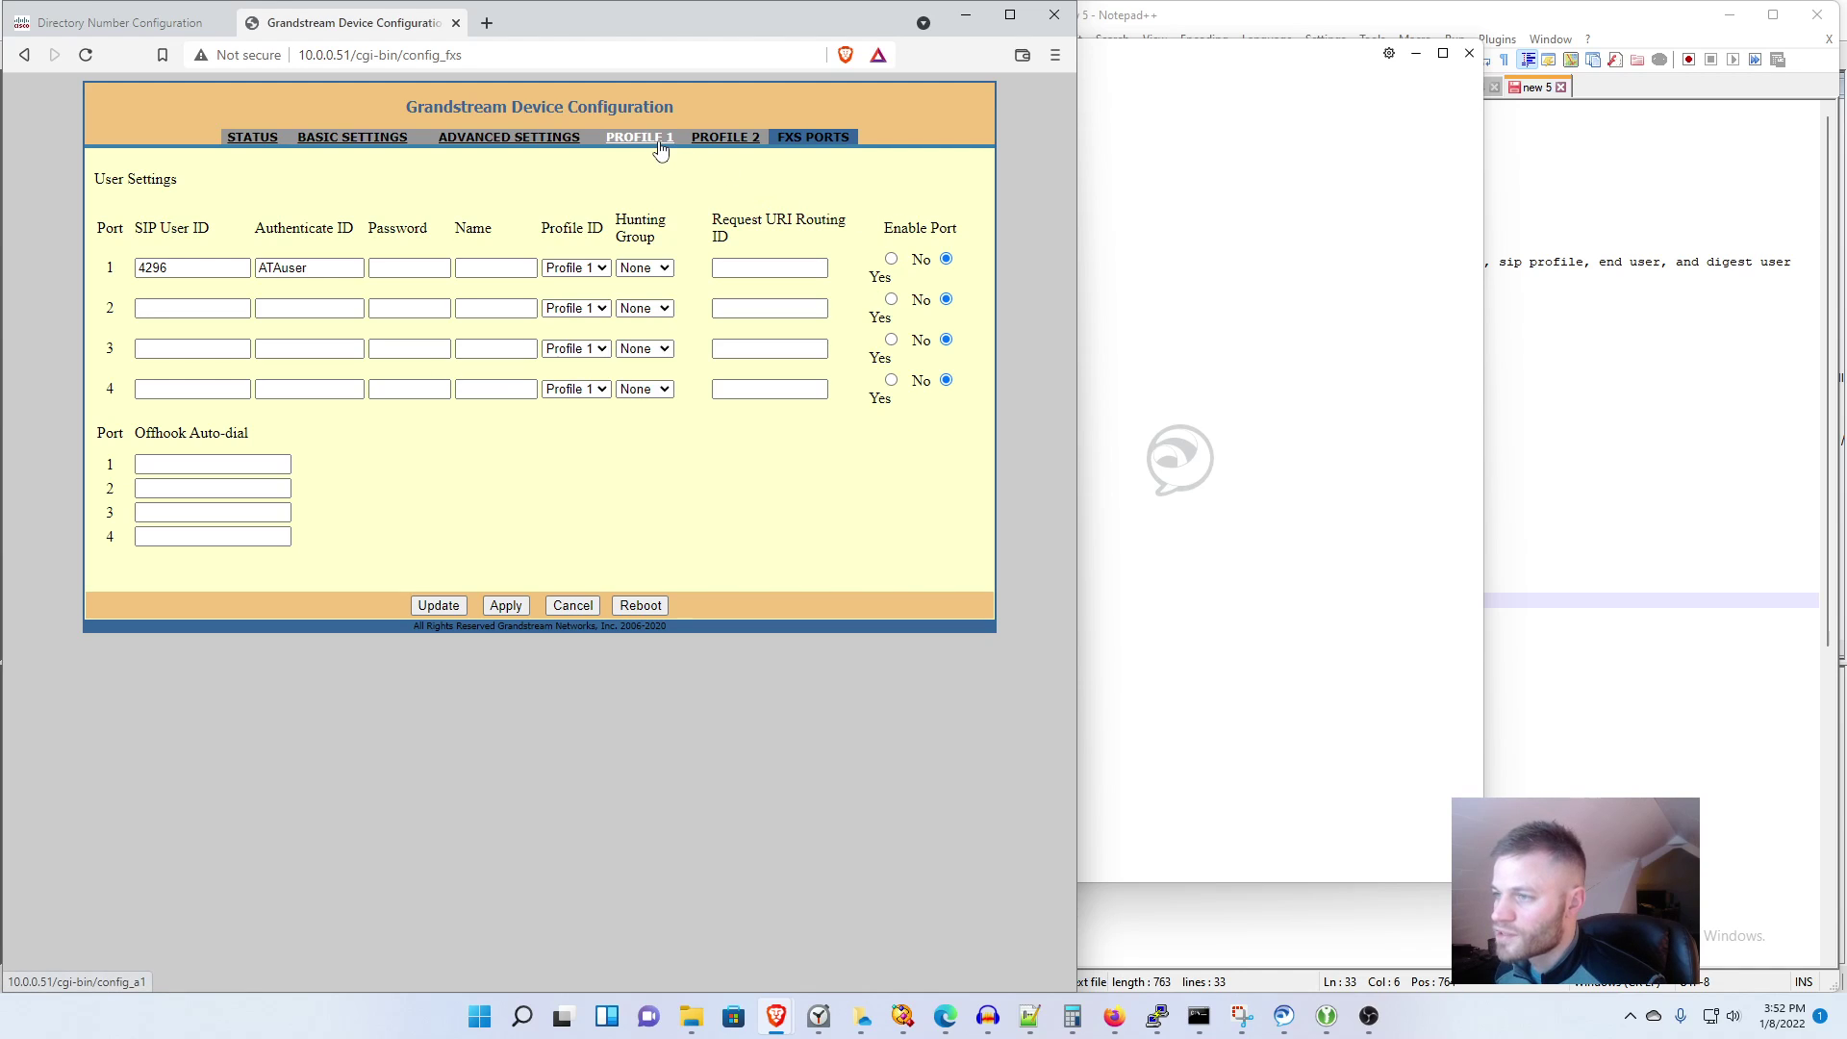